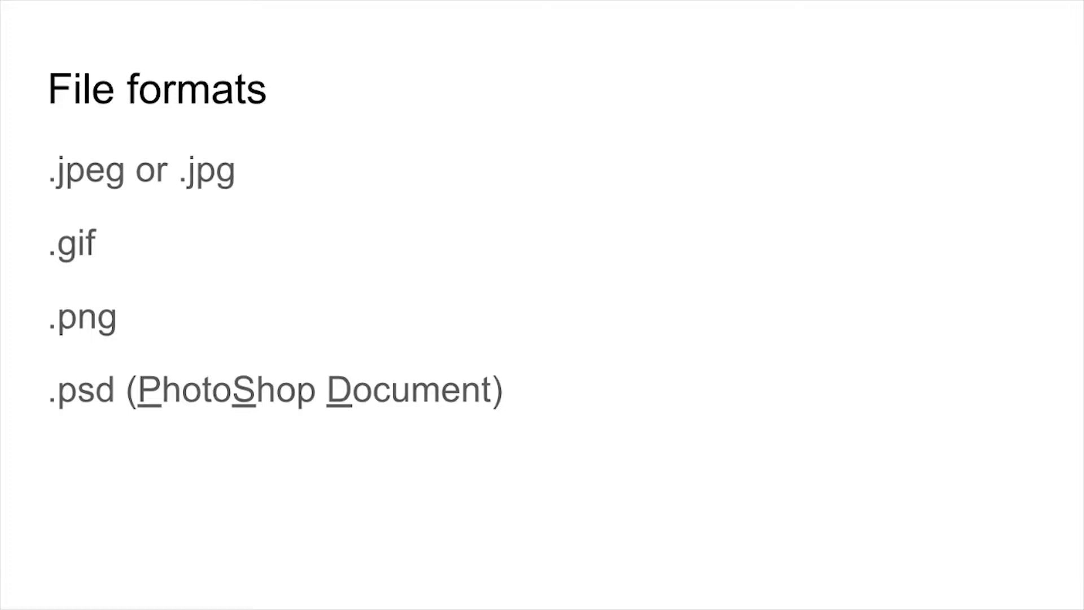
# Leave the slideshow, minimize the browser and switch to a maximized Photoshop window.
pyautogui.press('Escape')
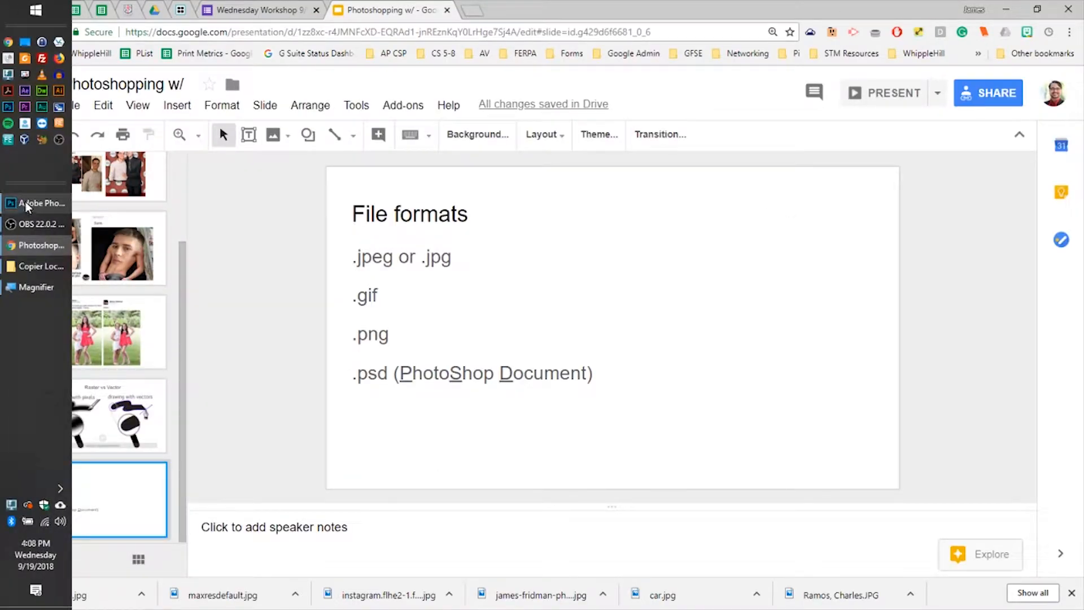
pyautogui.click(1006, 9)
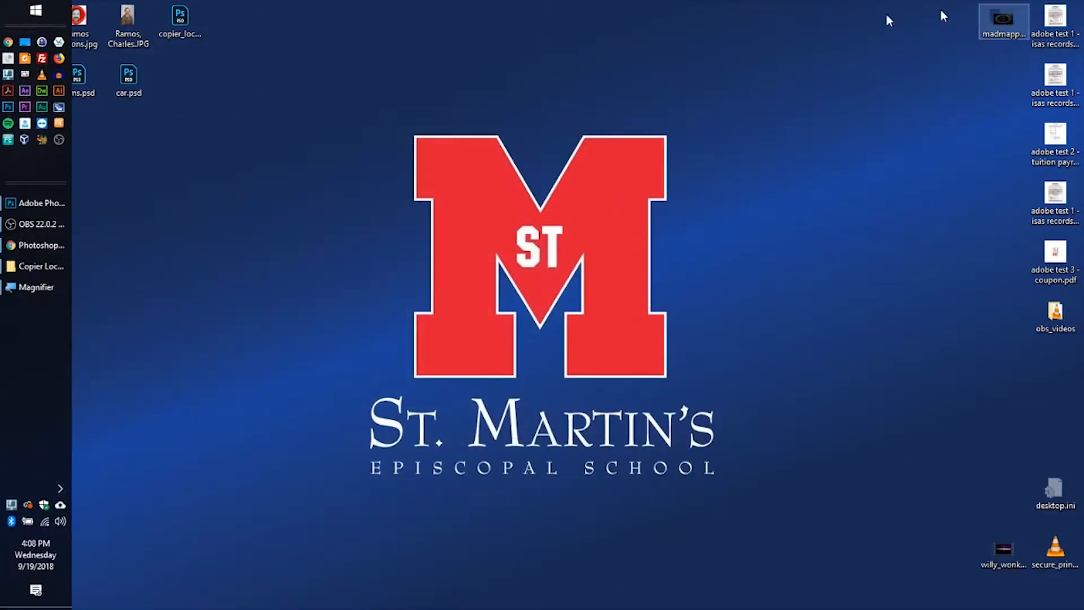
pyautogui.click(21, 204)
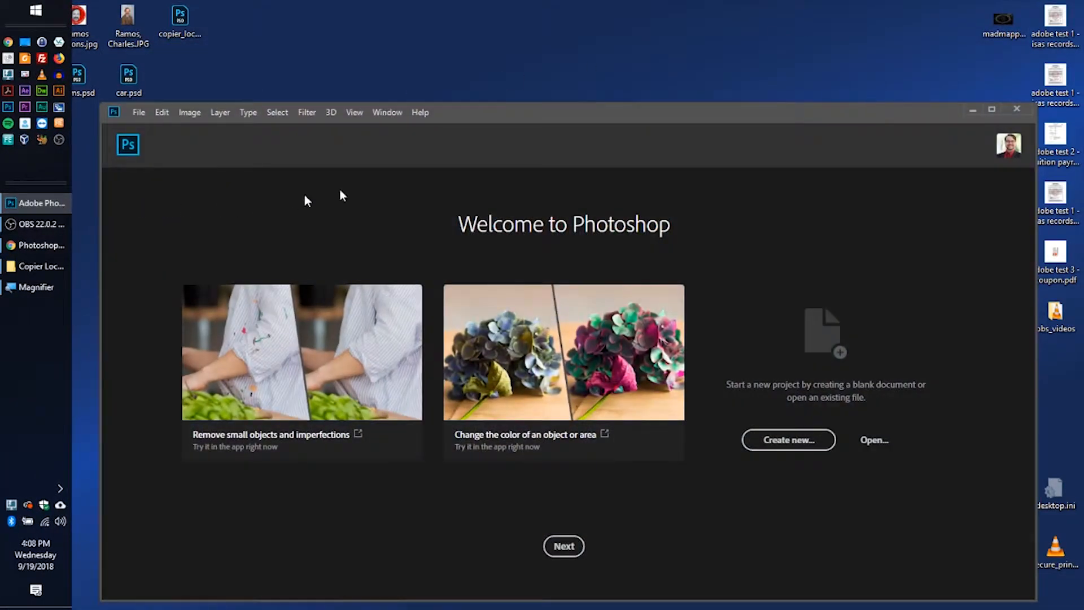
pyautogui.doubleClick(625, 109)
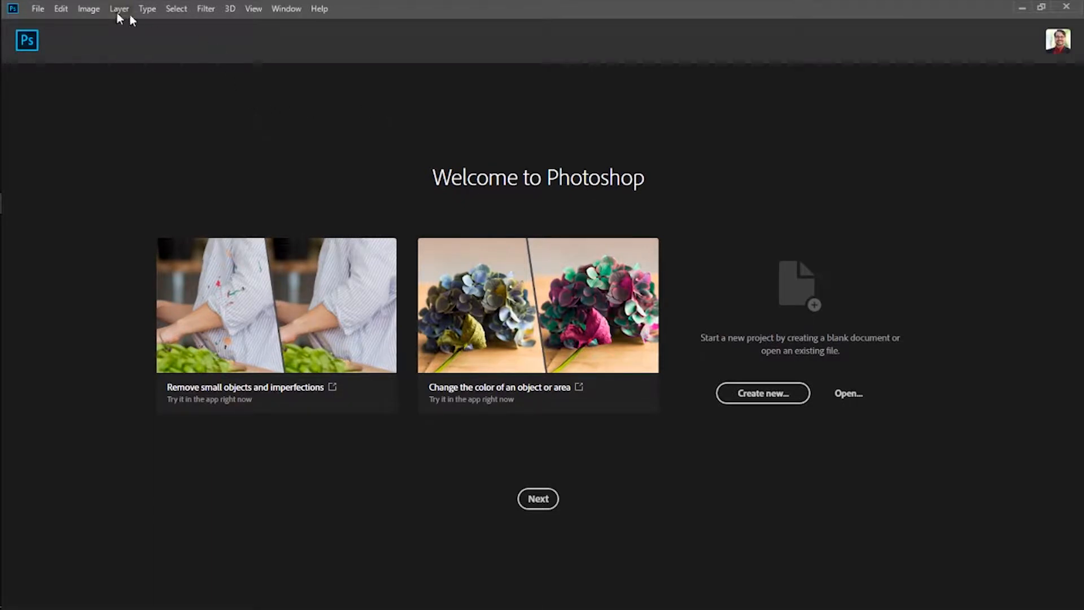
# Open the portrait JPG stored on the desktop in Photoshop and maximize the window.
pyautogui.moveTo(442, 6); pyautogui.dragTo(523, 19)
pyautogui.moveTo(563, 96); pyautogui.dragTo(542, 92)
pyautogui.moveTo(123, 26); pyautogui.dragTo(425, 206)
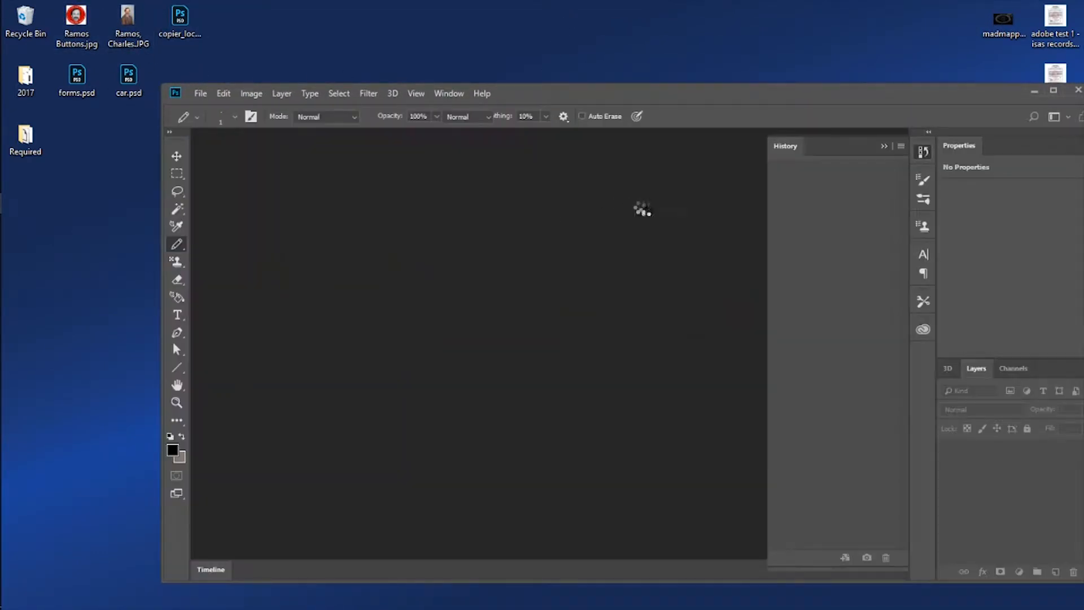
pyautogui.doubleClick(853, 93)
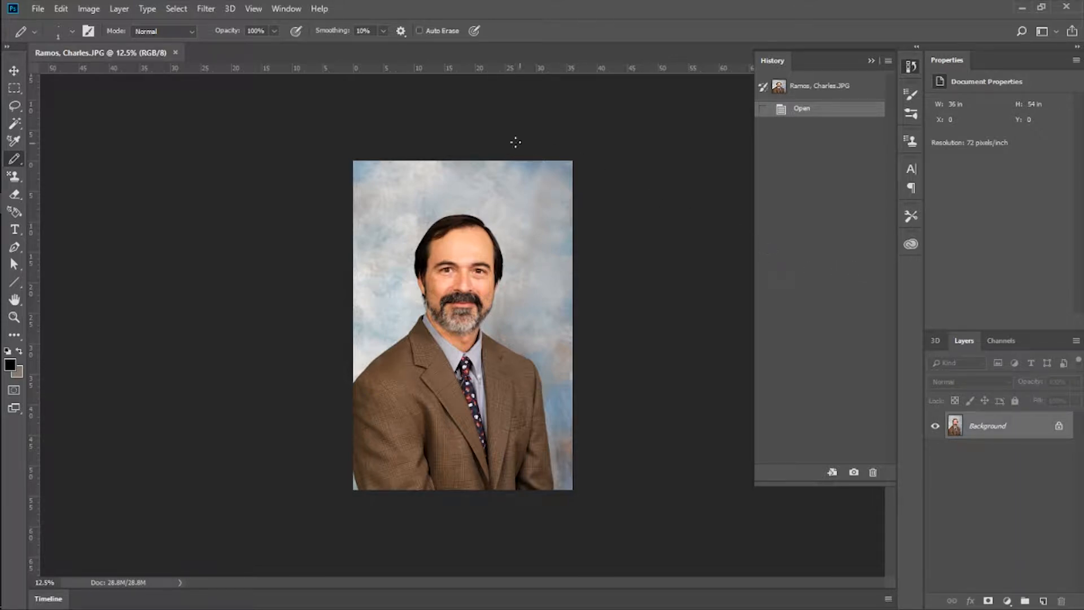
pyautogui.click(287, 9)
pyautogui.moveTo(293, 25)
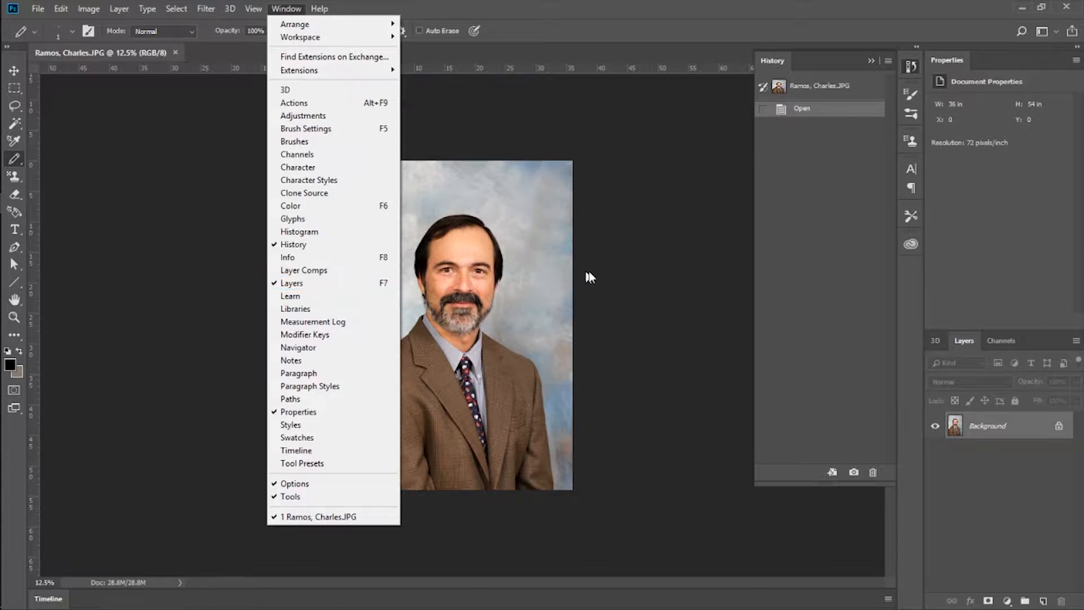
pyautogui.click(786, 228)
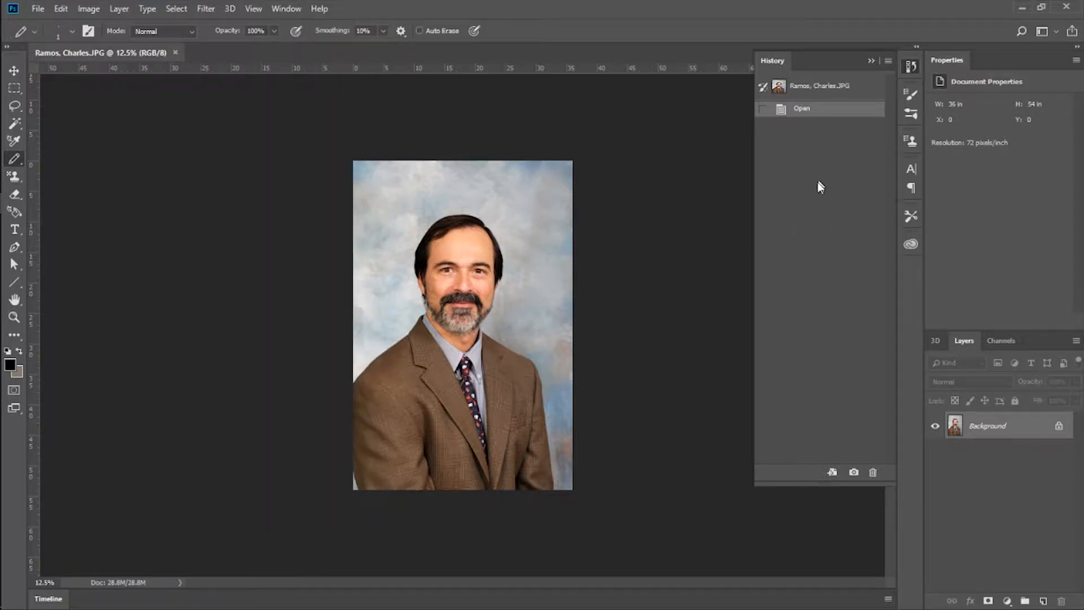
# Collapse the floating-out History panel and expand the narrow panel dock so its panels show in full.
pyautogui.click(872, 60)
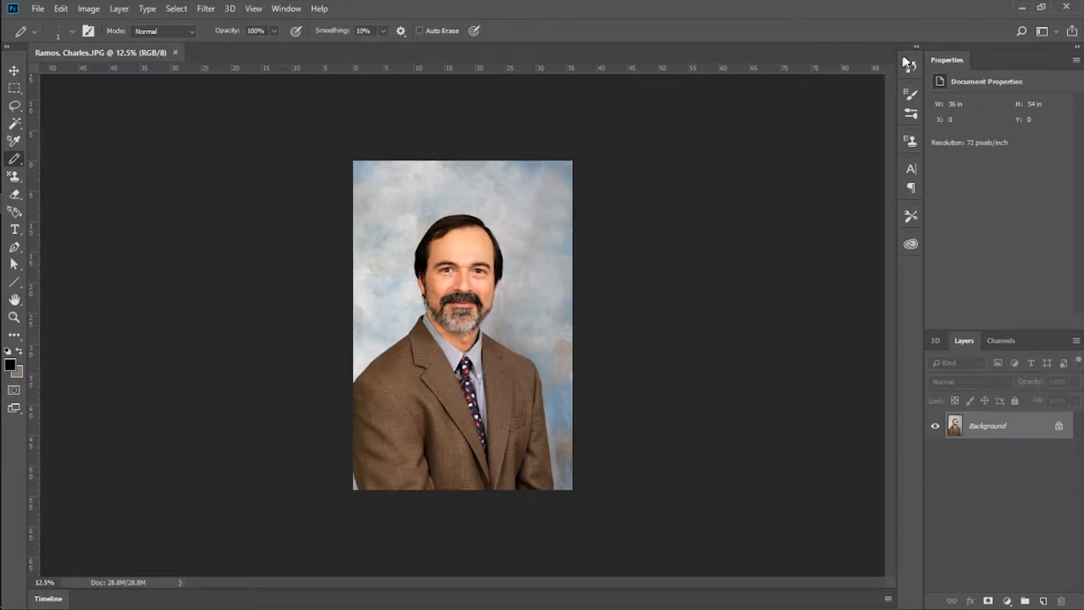
pyautogui.click(917, 49)
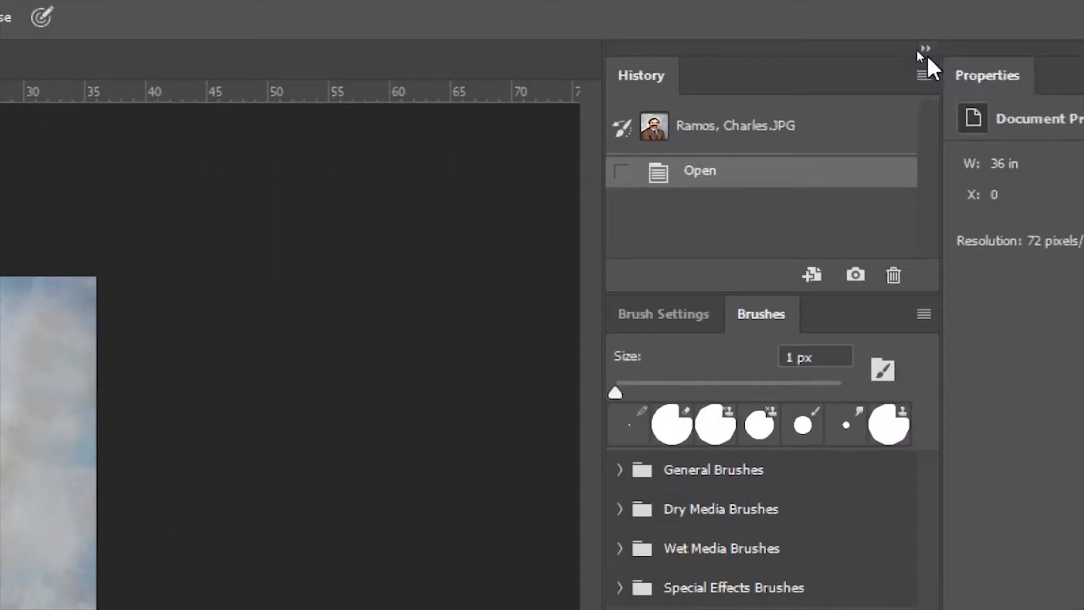
pyautogui.click(924, 51)
pyautogui.click(923, 50)
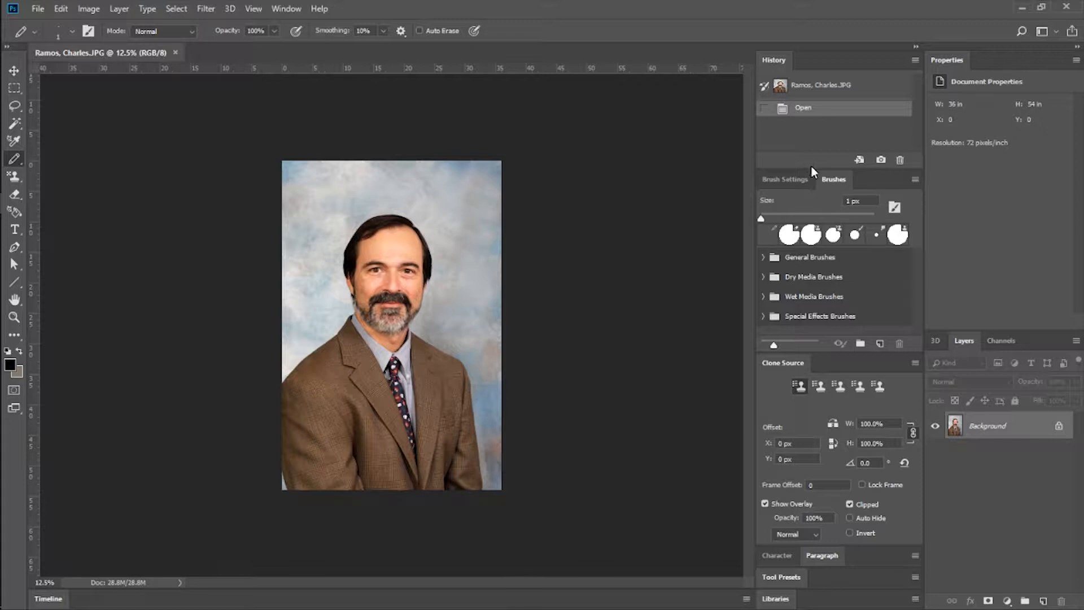
# Detach the Brush Settings and Brushes panels from the dock and close both of them.
pyautogui.moveTo(802, 179)
pyautogui.mouseDown()
pyautogui.moveTo(806, 192)
pyautogui.moveTo(493, 151)
pyautogui.moveTo(564, 100)
pyautogui.mouseUp()
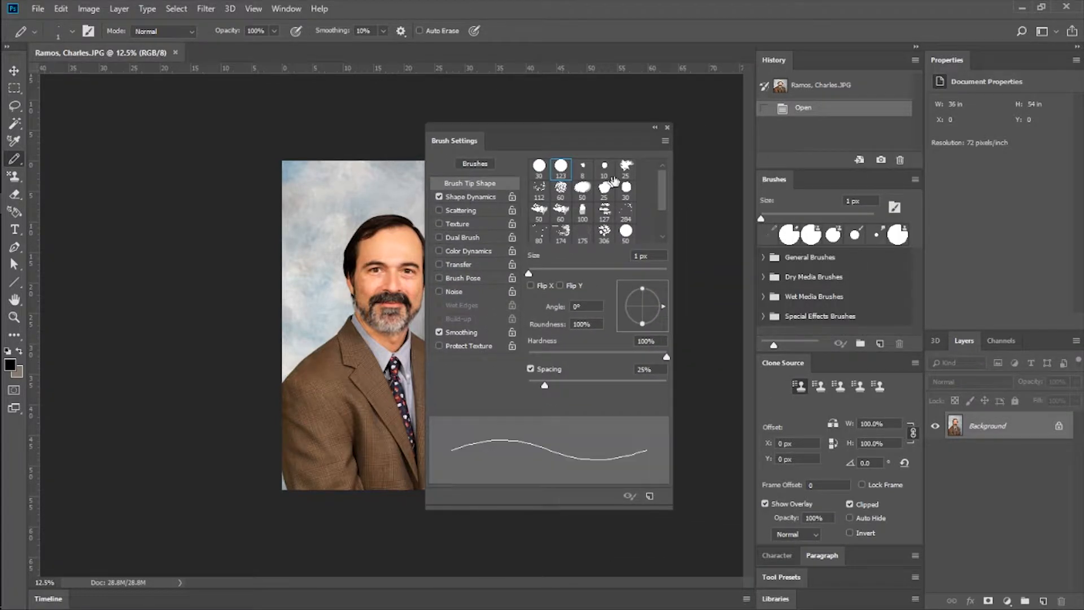
pyautogui.click(667, 127)
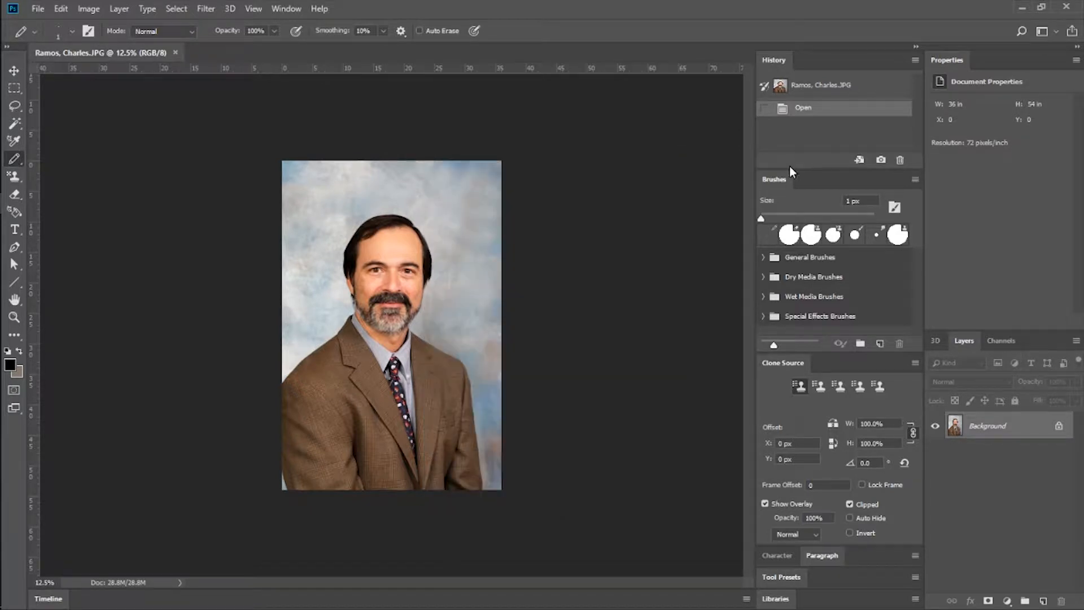
pyautogui.moveTo(809, 171)
pyautogui.mouseDown()
pyautogui.moveTo(756, 181)
pyautogui.moveTo(568, 154)
pyautogui.mouseUp()
pyautogui.click(639, 141)
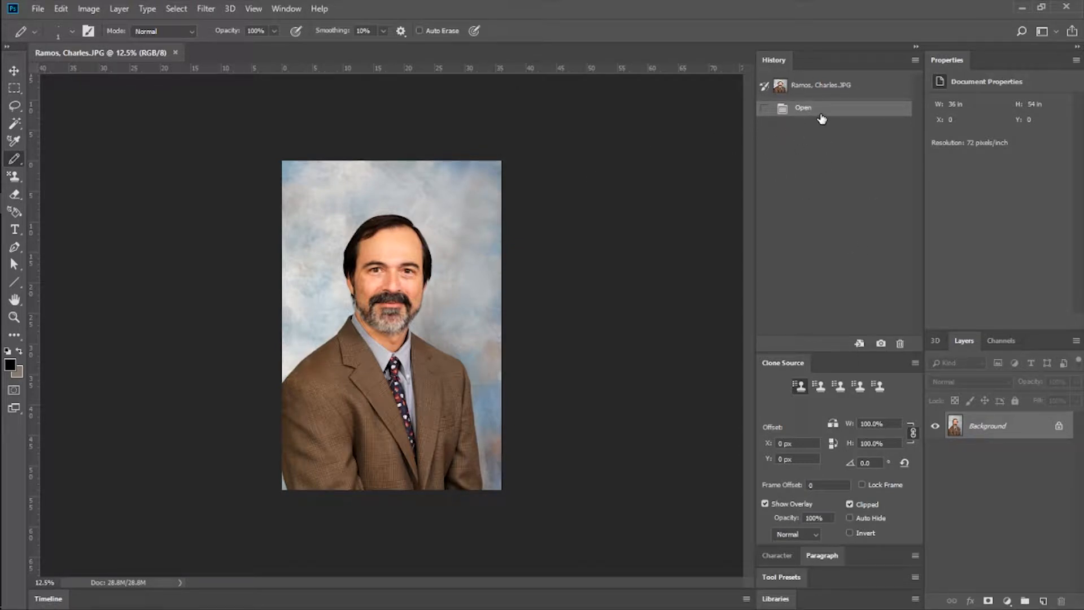
# Select a rectangular area around the man's head and shift the selection outline slightly up and to the right.
pyautogui.click(14, 88)
pyautogui.moveTo(322, 192); pyautogui.dragTo(460, 341)
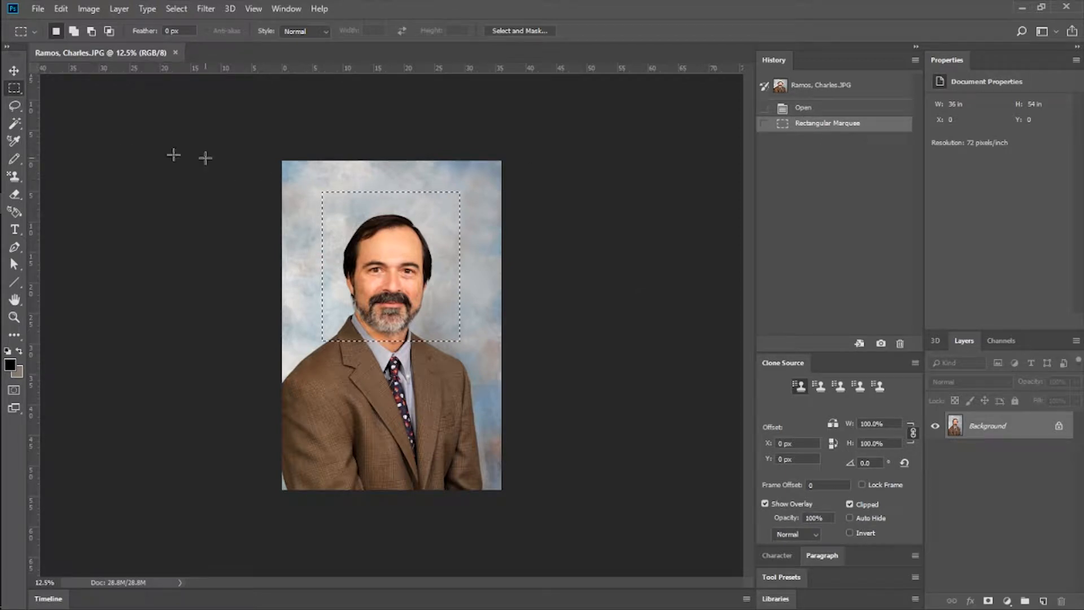
pyautogui.press('l')
pyautogui.moveTo(316, 328)
pyautogui.mouseDown()
pyautogui.moveTo(356, 313)
pyautogui.moveTo(303, 323)
pyautogui.moveTo(337, 305)
pyautogui.mouseUp()
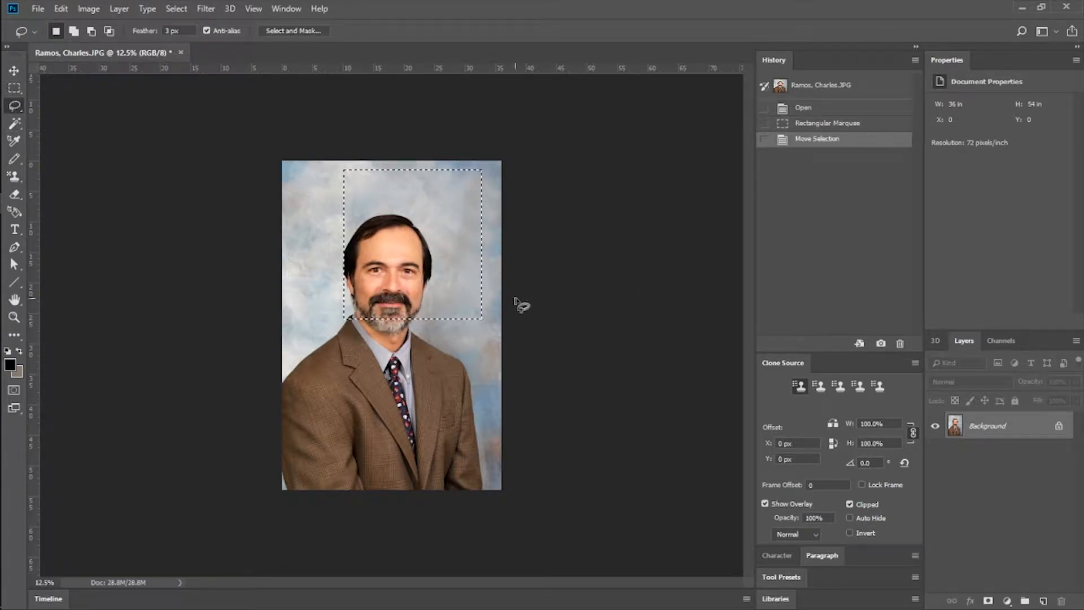
# Make a single Pencil mark on the backdrop beside the man's head.
pyautogui.click(14, 141)
pyautogui.click(14, 159)
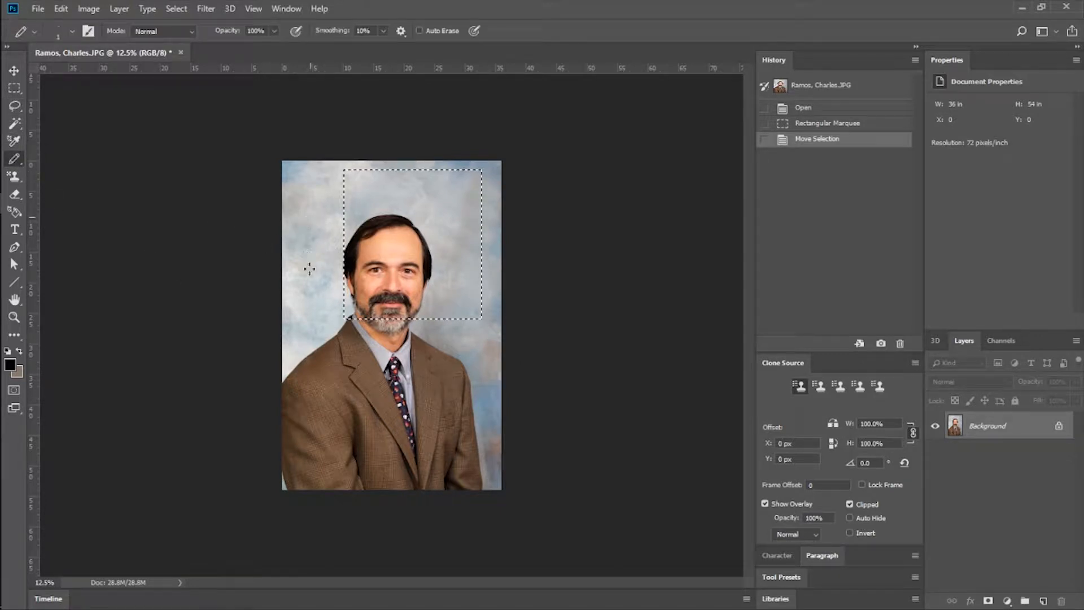
pyautogui.click(308, 264)
# Duplicate the Background layer under the default name and make a Pencil mark on the man's mustache.
pyautogui.rightClick(999, 428)
pyautogui.click(1001, 454)
pyautogui.click(799, 208)
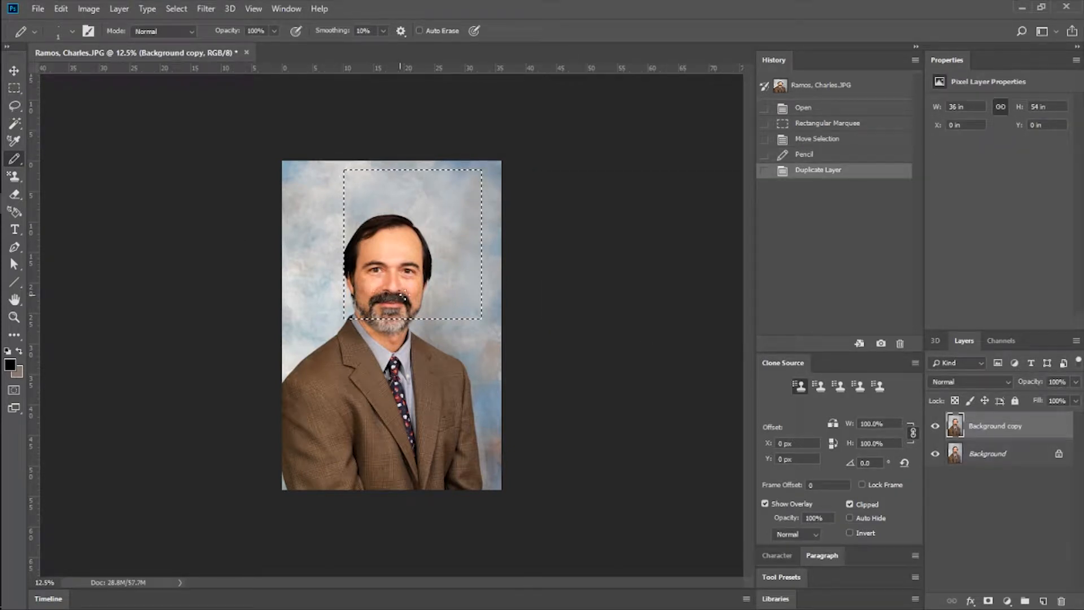
pyautogui.click(403, 295)
# Clear the rectangular selection and draw a short Pencil stroke across the man's mustache.
pyautogui.moveTo(16, 102)
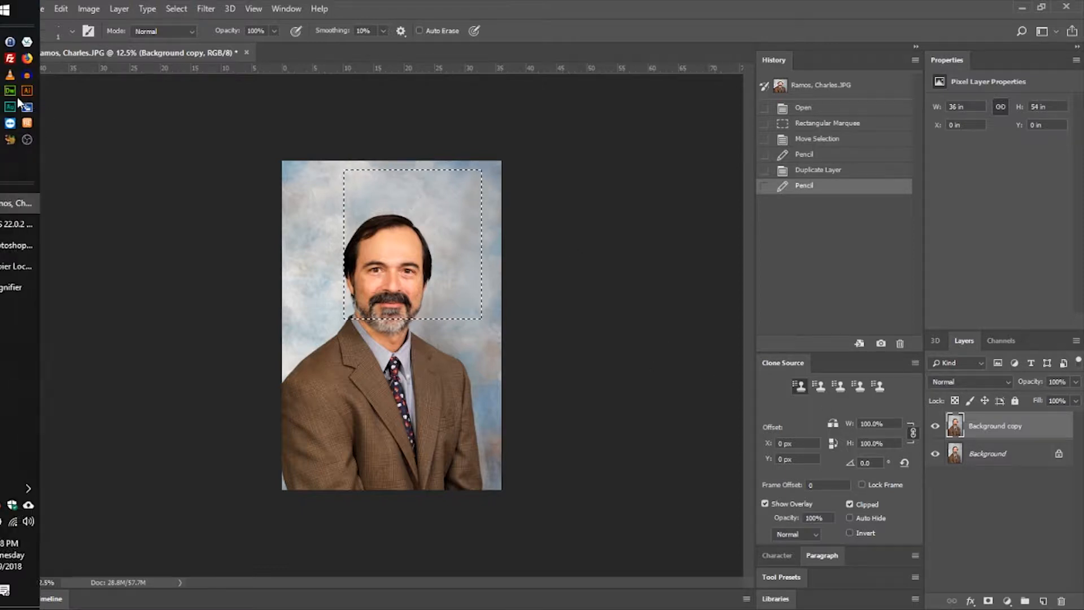
pyautogui.click(14, 88)
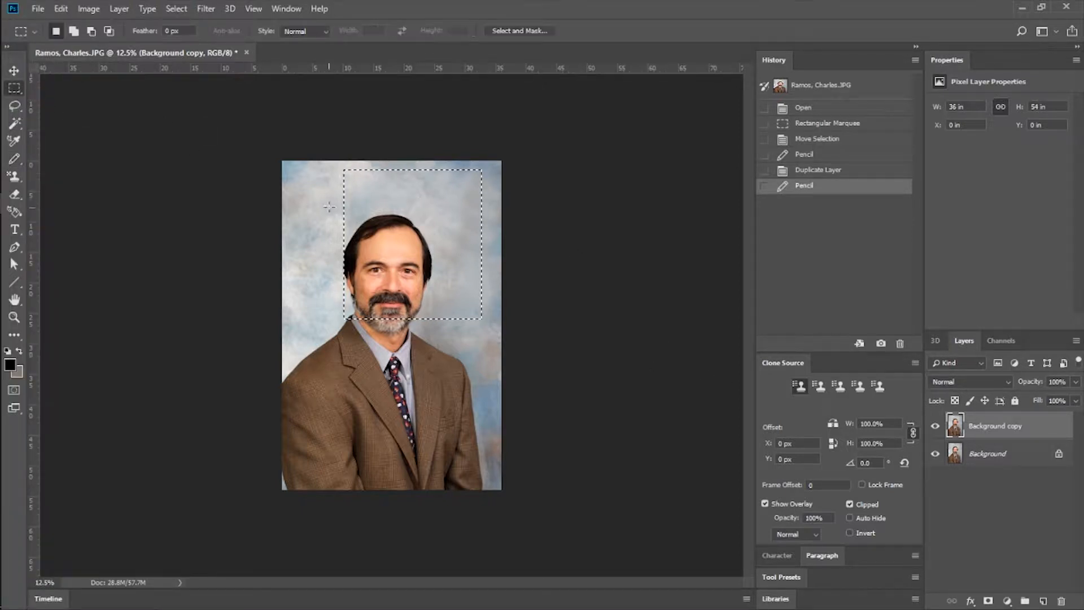
pyautogui.click(327, 208)
pyautogui.click(14, 159)
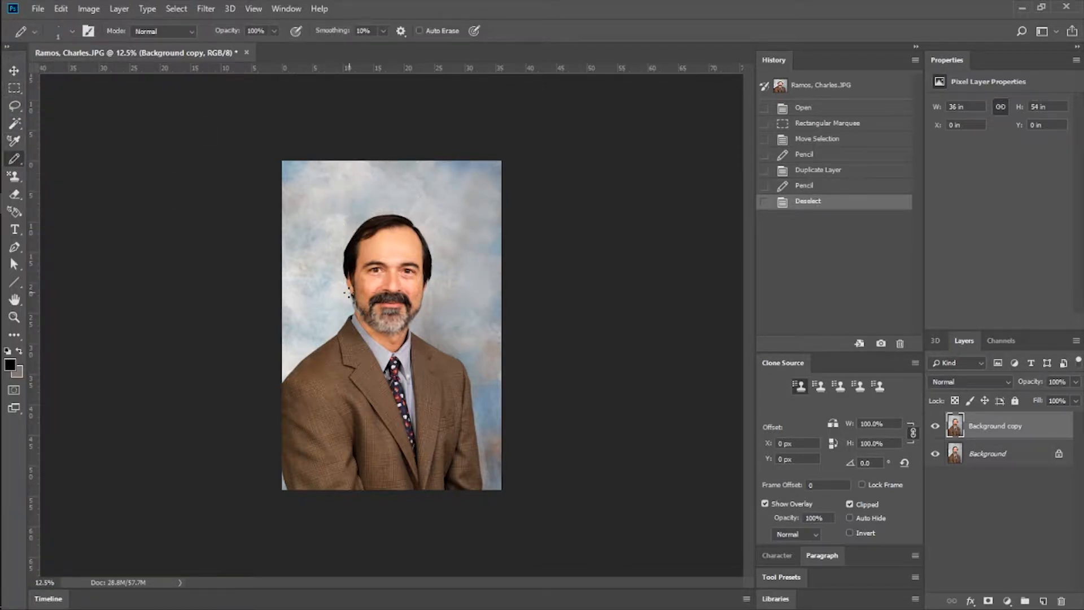
pyautogui.moveTo(381, 296); pyautogui.dragTo(393, 293)
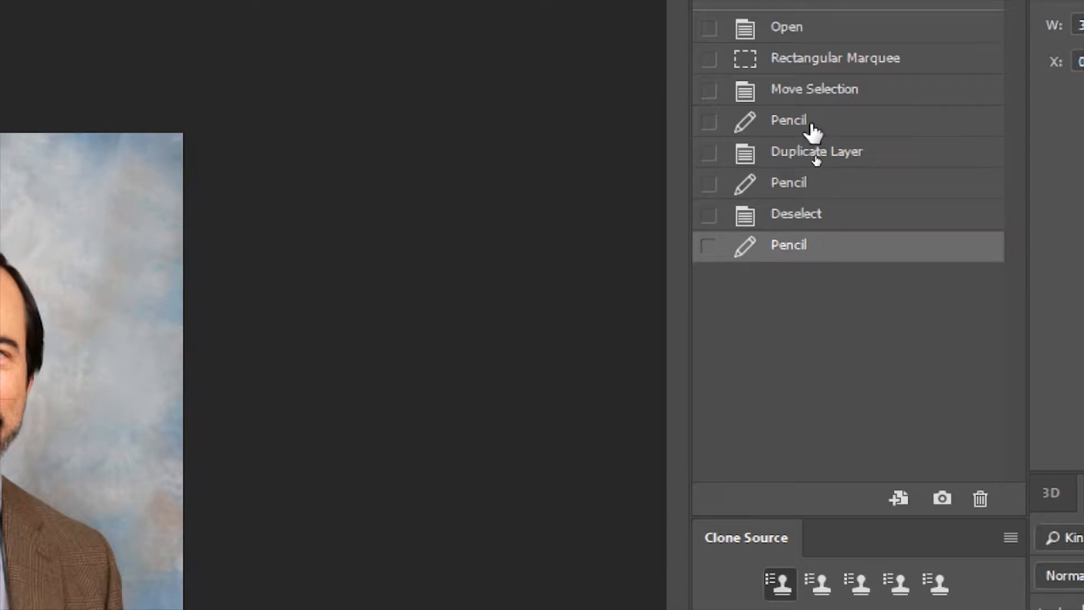
# Step through the recorded history states and revert the portrait to the Move Selection state.
pyautogui.click(899, 131)
pyautogui.click(835, 89)
pyautogui.click(838, 120)
pyautogui.click(842, 246)
pyautogui.click(849, 90)
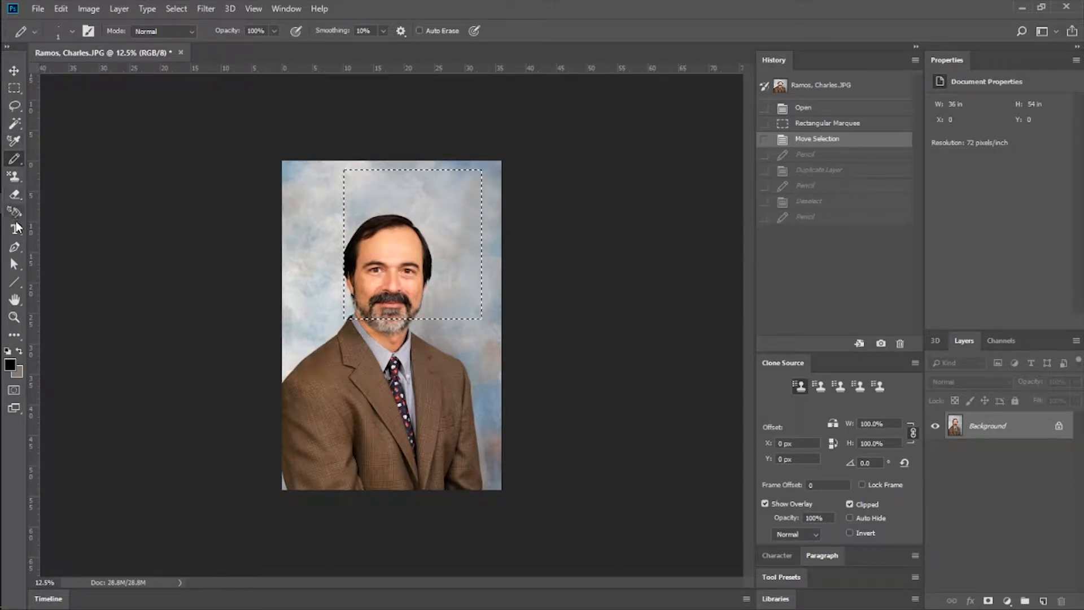
# Try erasing part of the man's forehead inside the selection with the Eraser.
pyautogui.click(16, 231)
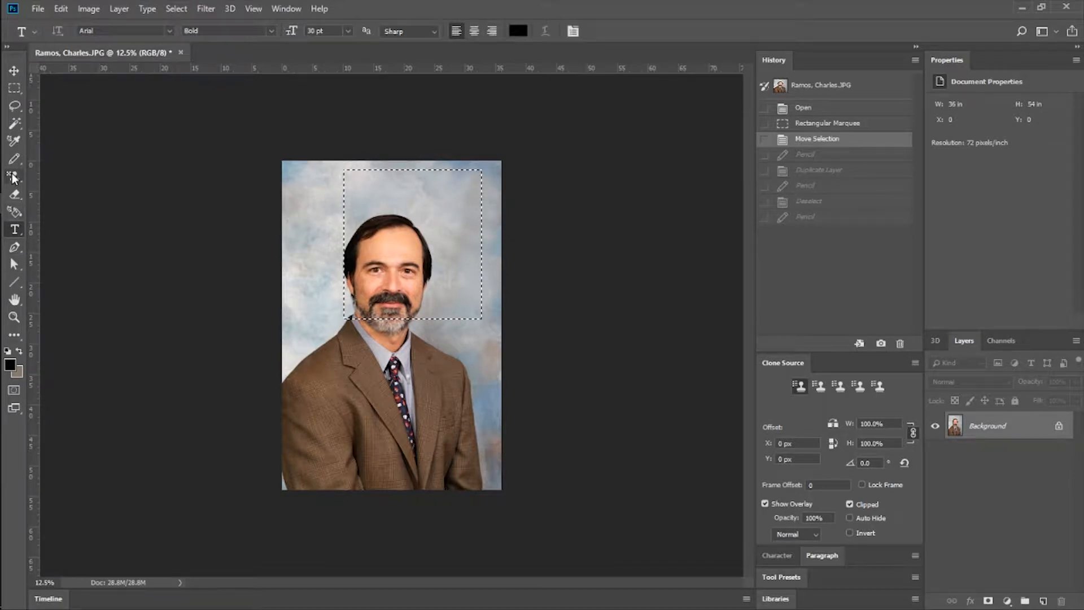
pyautogui.click(14, 195)
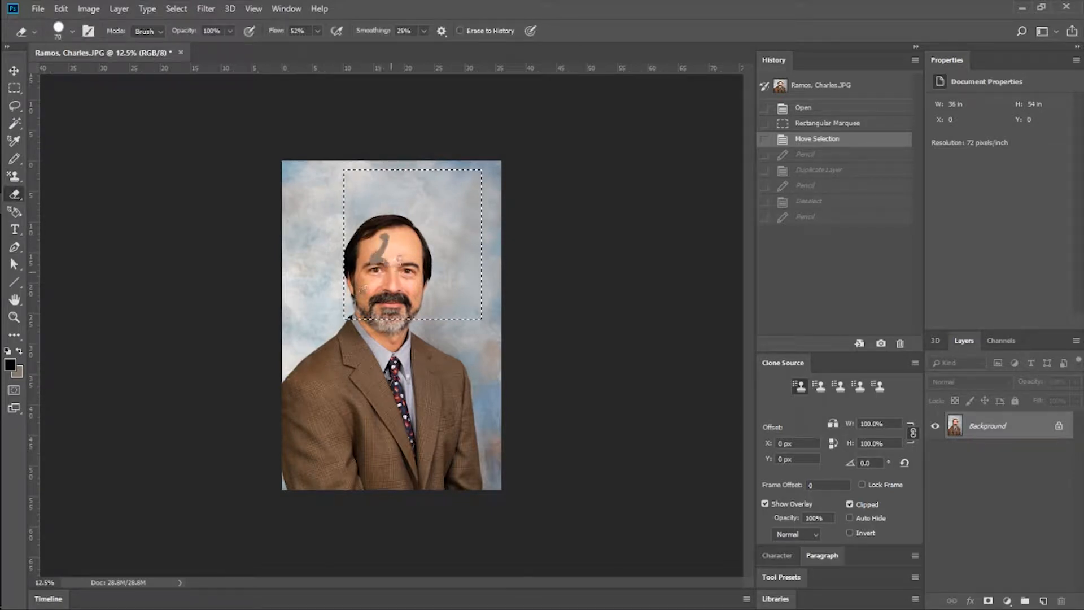
pyautogui.moveTo(397, 252); pyautogui.dragTo(401, 244)
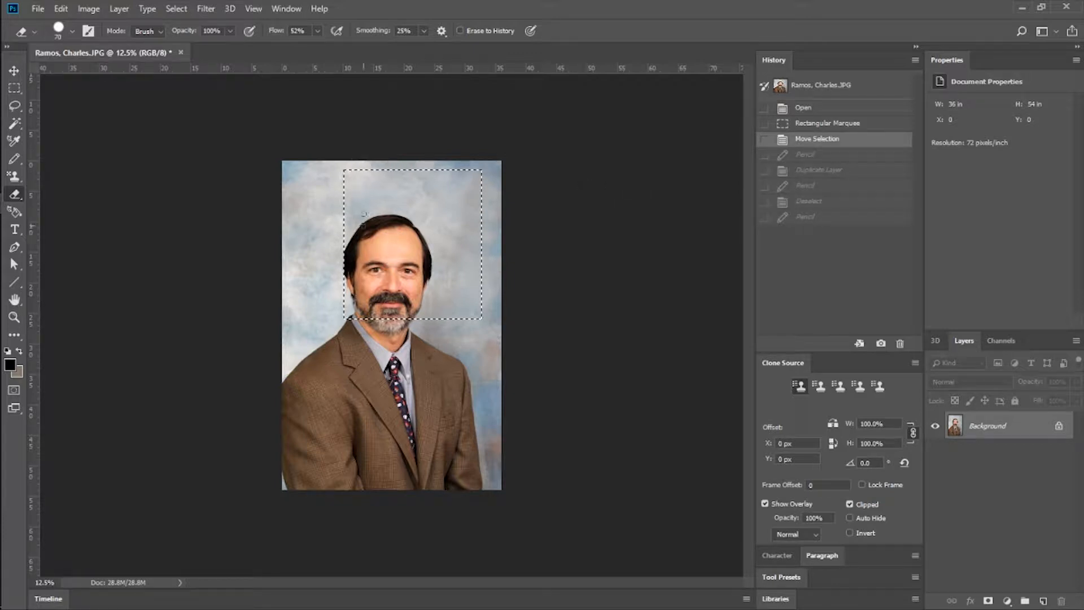
# Clear the rectangular selection from the portrait, leaving the Background layer as it is.
pyautogui.click(15, 87)
pyautogui.hotkey('ctrl', 'd')
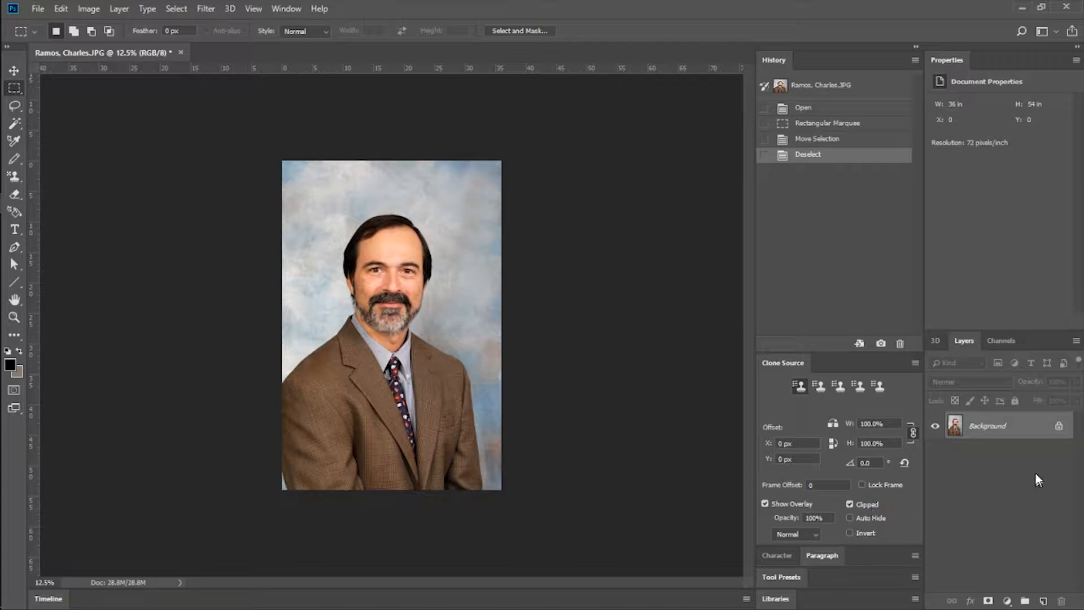
pyautogui.rightClick(1010, 434)
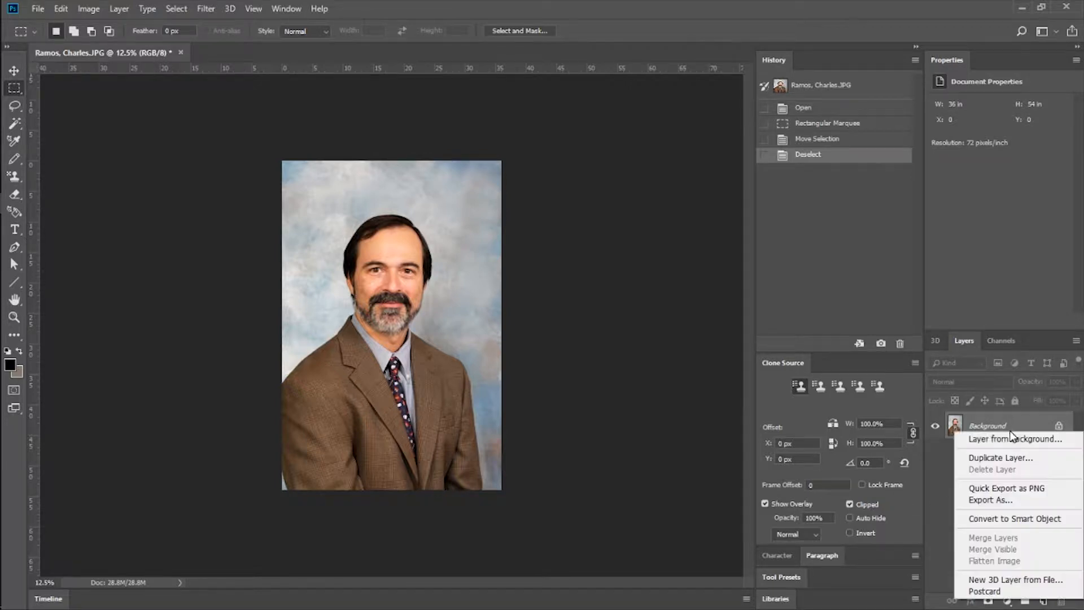
pyautogui.click(584, 228)
# Open copier_locations.psd from the desktop as its own document in Adobe Photoshop CC 2018 and maximize the window.
pyautogui.doubleClick(590, 11)
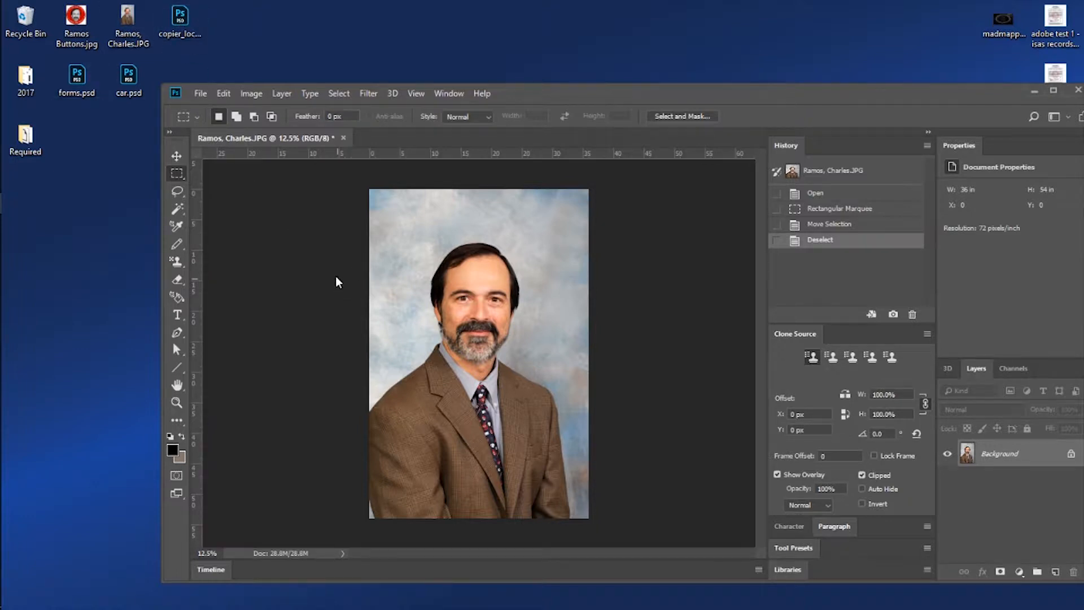
pyautogui.moveTo(180, 18); pyautogui.dragTo(337, 277)
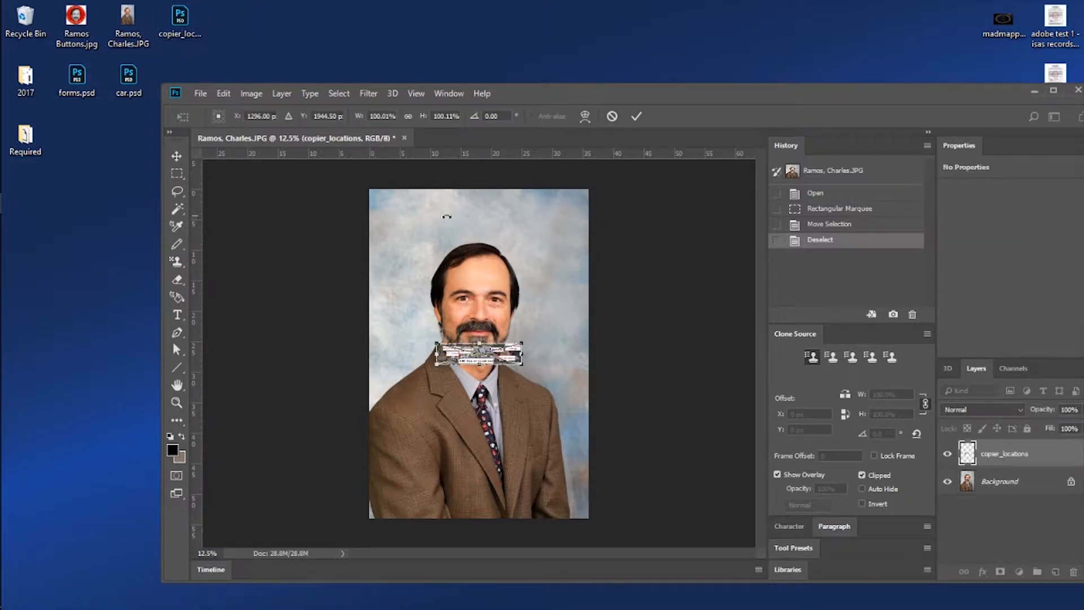
pyautogui.press('Escape')
pyautogui.rightClick(186, 31)
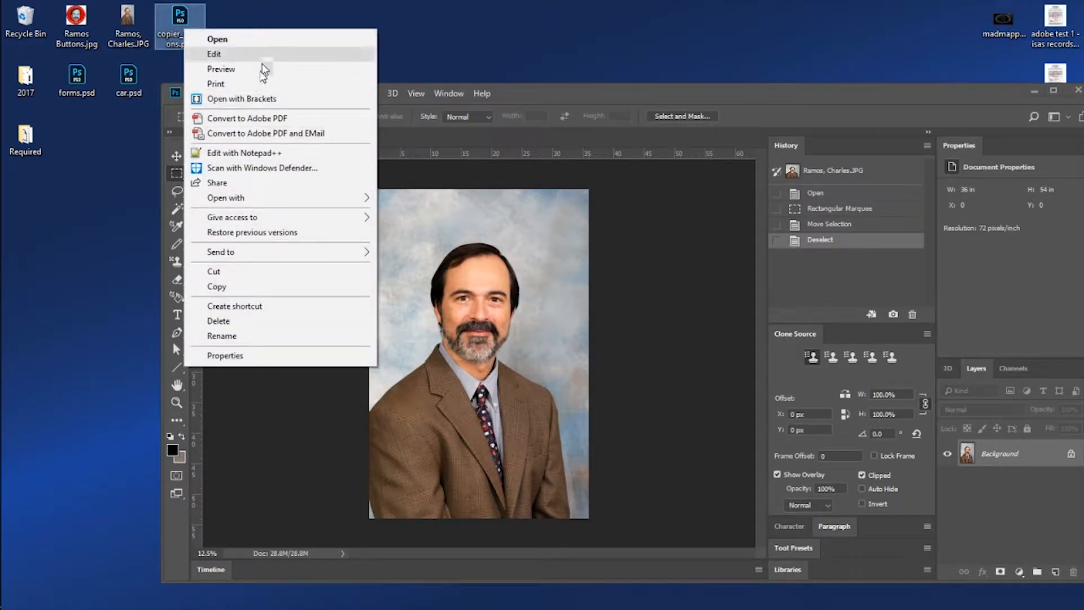
pyautogui.moveTo(273, 198)
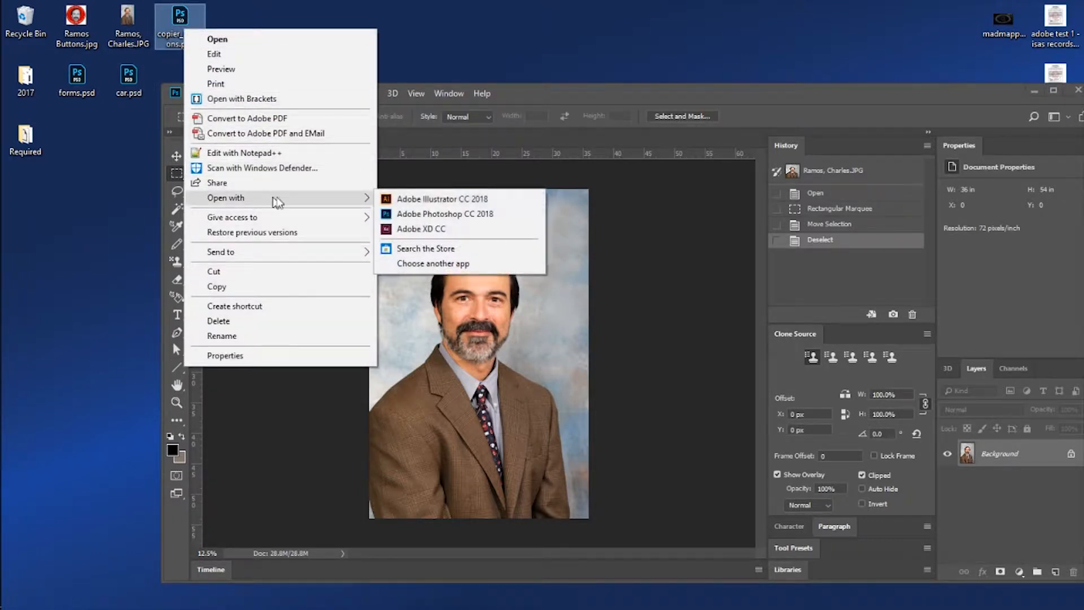
pyautogui.click(444, 214)
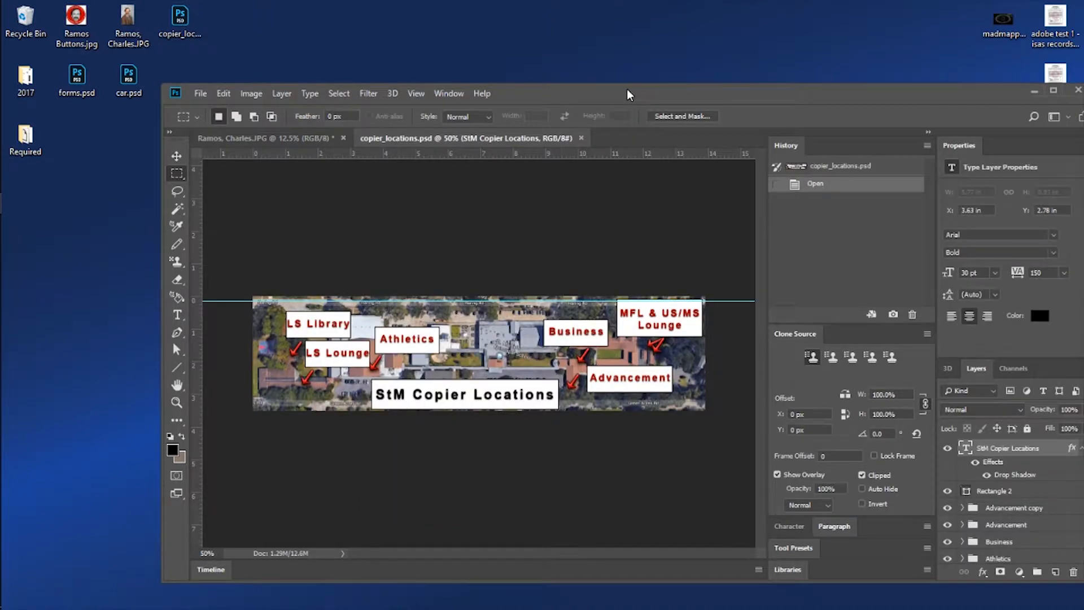
pyautogui.doubleClick(632, 91)
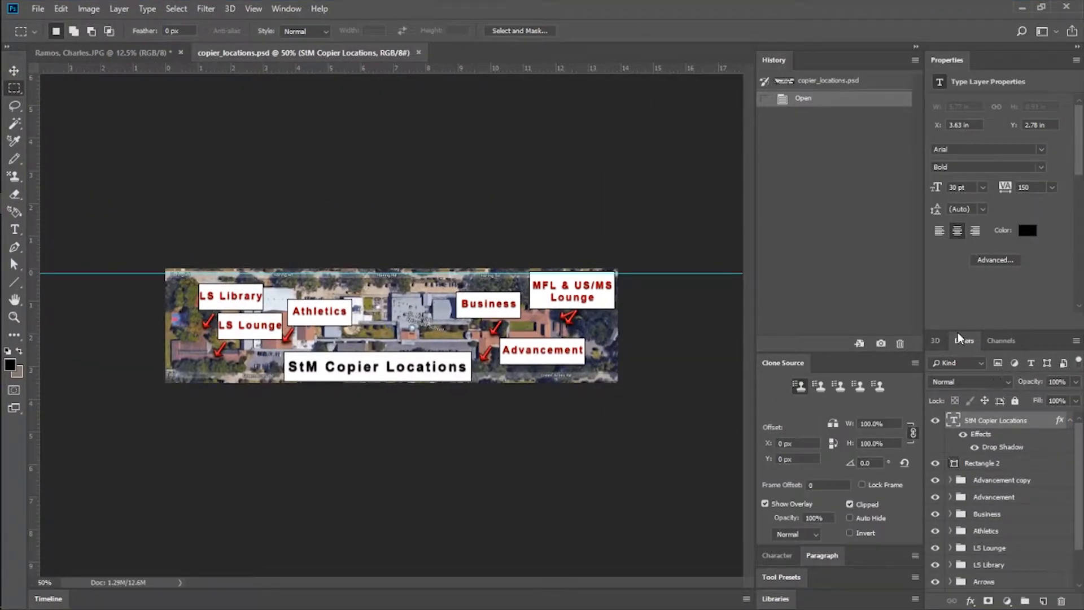
# Dock the Layers panel above the History panel.
pyautogui.moveTo(970, 346); pyautogui.dragTo(777, 57)
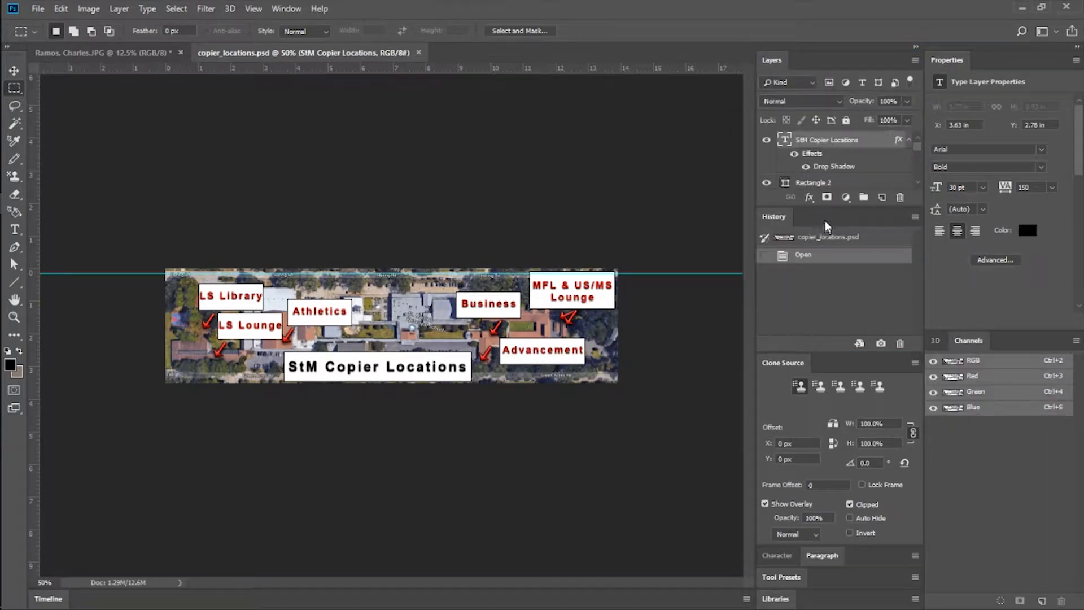
# Remove the Clone Source panel from the workspace and enlarge the Layers panel so the whole layer list fits.
pyautogui.moveTo(830, 207); pyautogui.dragTo(829, 259)
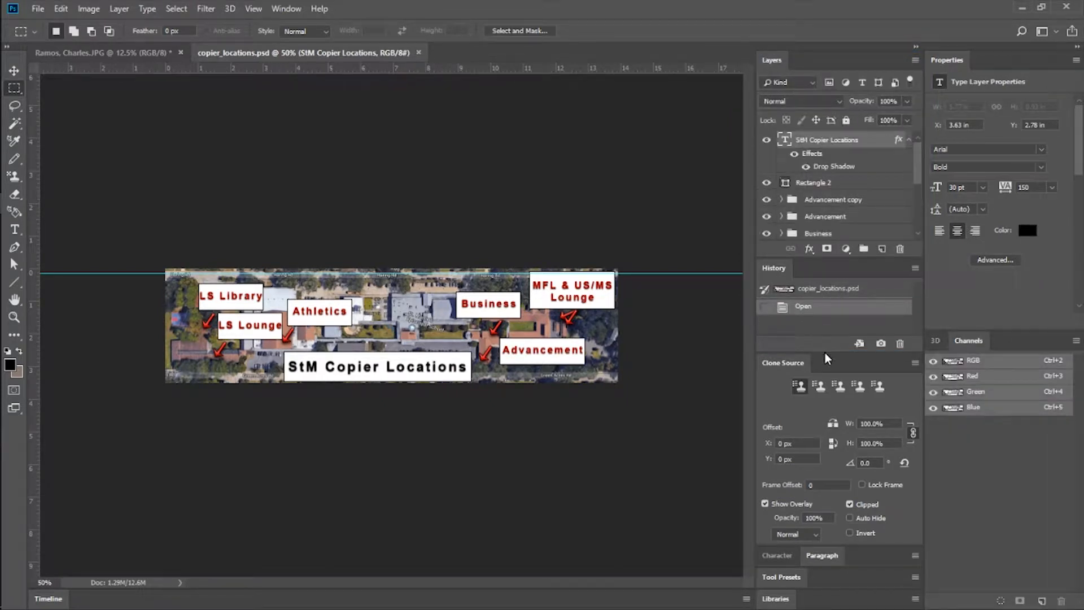
pyautogui.moveTo(796, 372); pyautogui.dragTo(578, 306)
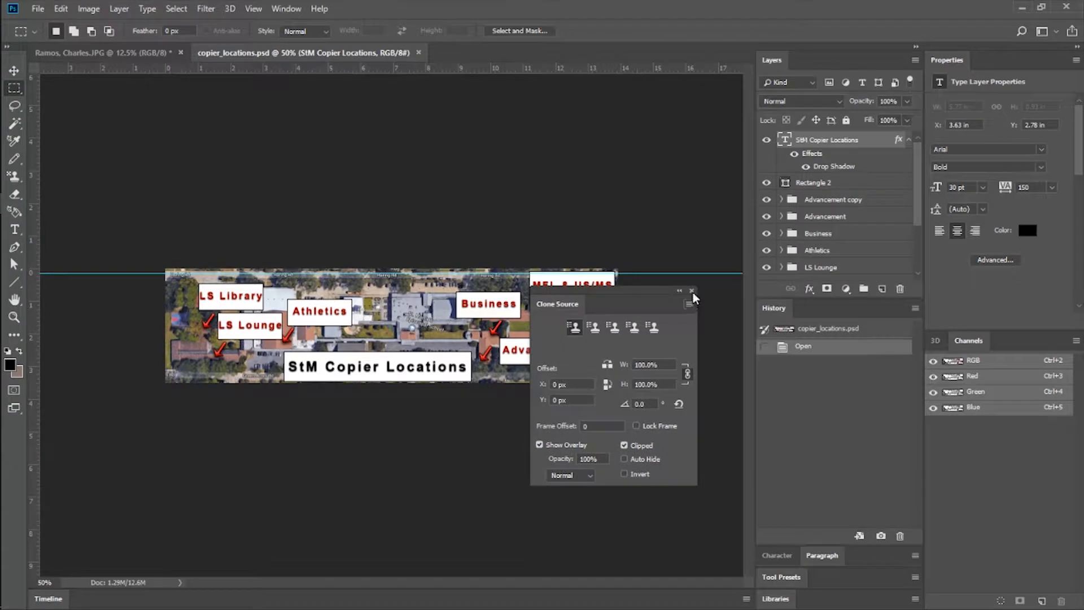
pyautogui.click(695, 294)
pyautogui.moveTo(789, 298); pyautogui.dragTo(798, 398)
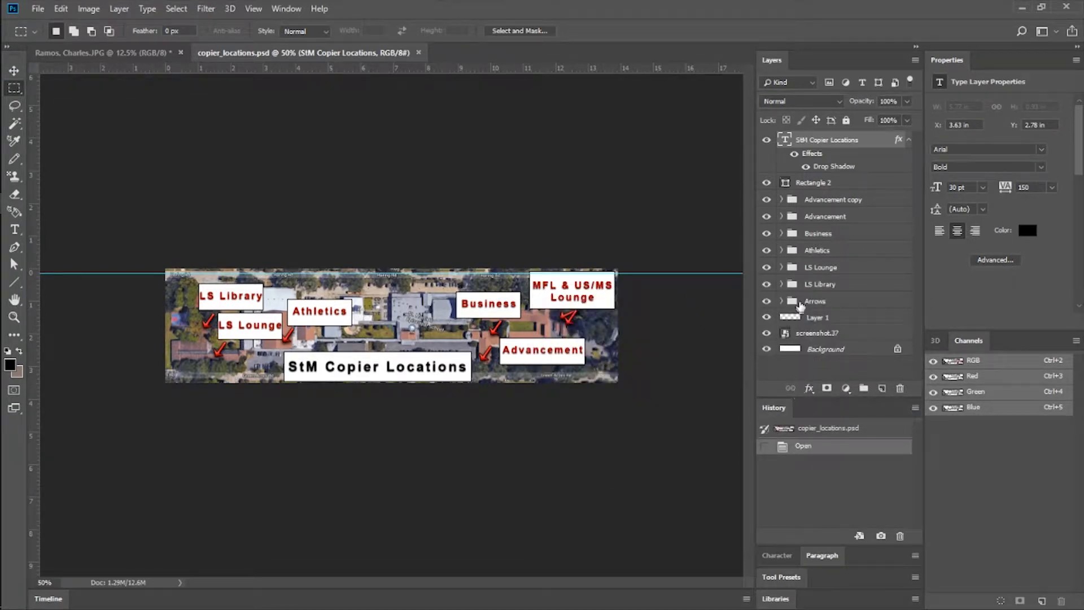
# Expand the Advancement copy, Advancement and Business layer groups to examine their contents, and collapse them again.
pyautogui.click(781, 199)
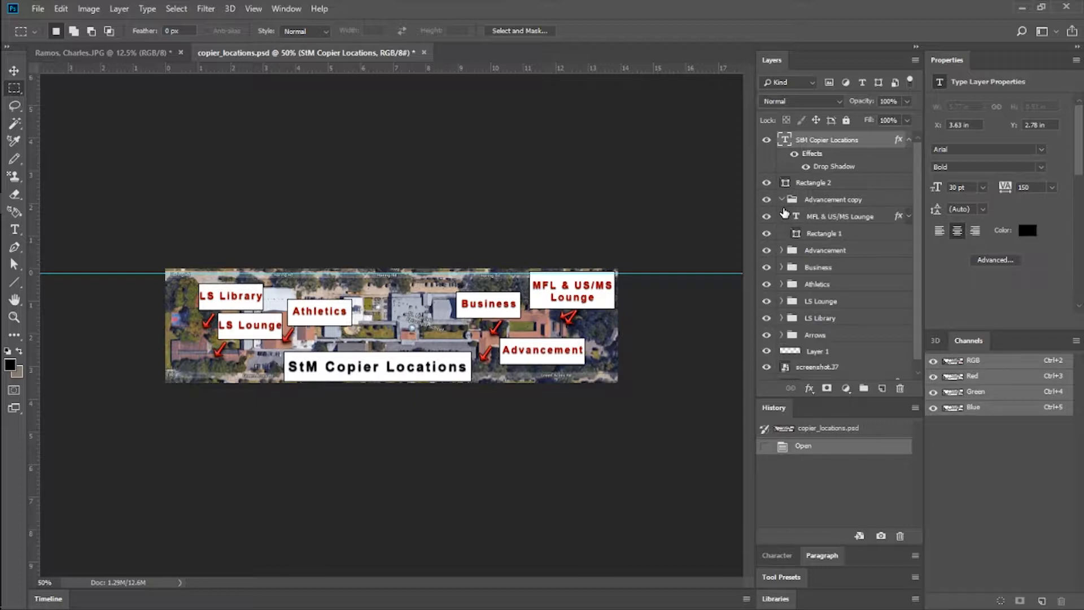
pyautogui.click(782, 250)
pyautogui.click(781, 301)
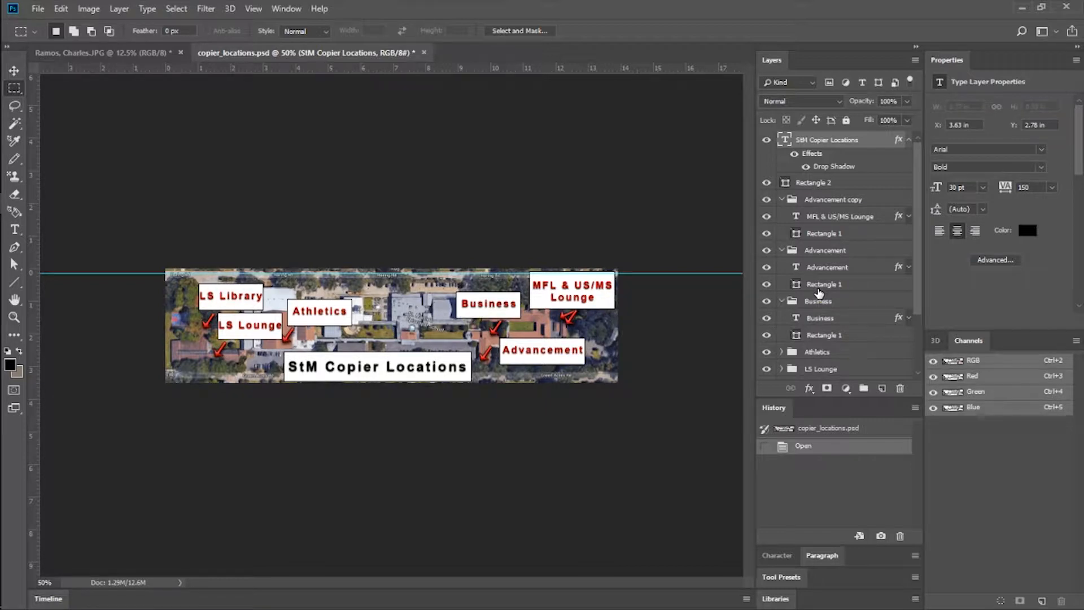
pyautogui.click(782, 200)
pyautogui.click(782, 216)
pyautogui.click(782, 234)
# Hide the layer groups from Advancement copy down to Arrows, and make Arrows, LS Library and LS Lounge visible again.
pyautogui.moveTo(766, 211); pyautogui.dragTo(766, 301)
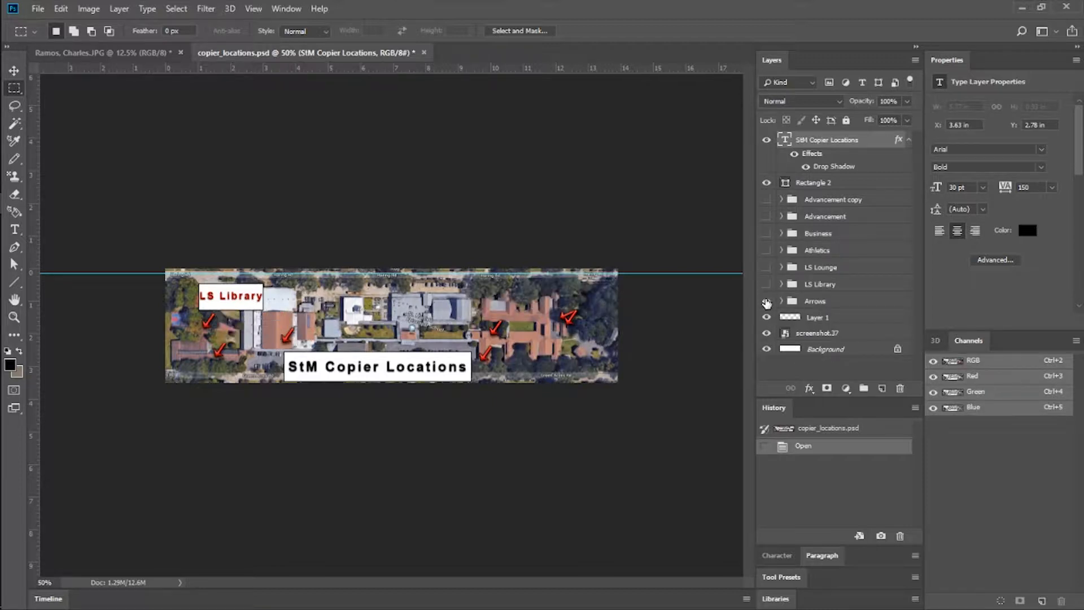
pyautogui.click(766, 301)
pyautogui.click(766, 284)
pyautogui.click(828, 284)
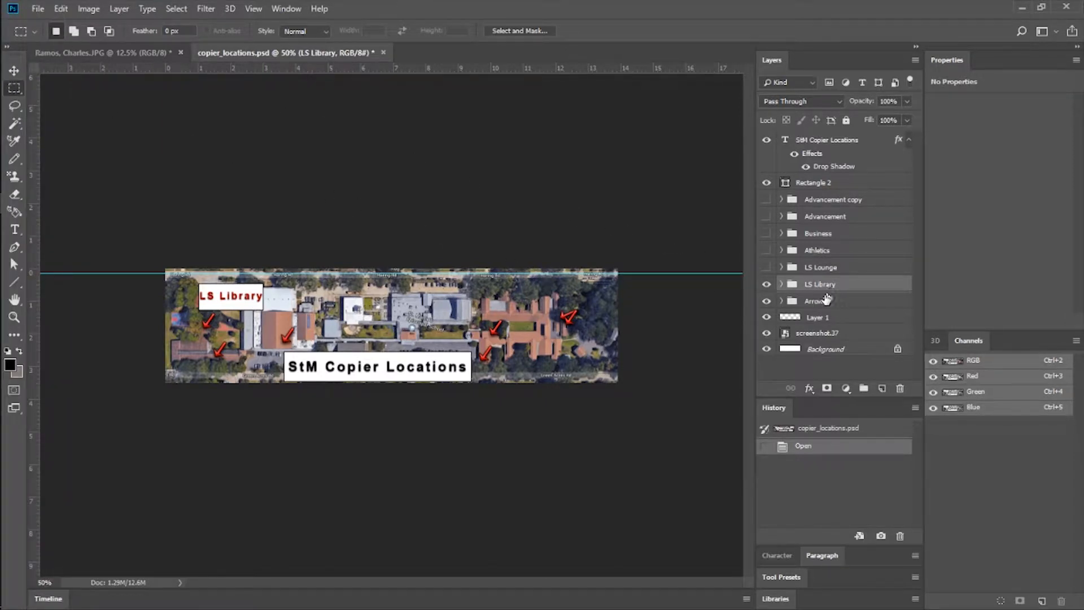
pyautogui.click(766, 267)
pyautogui.click(827, 270)
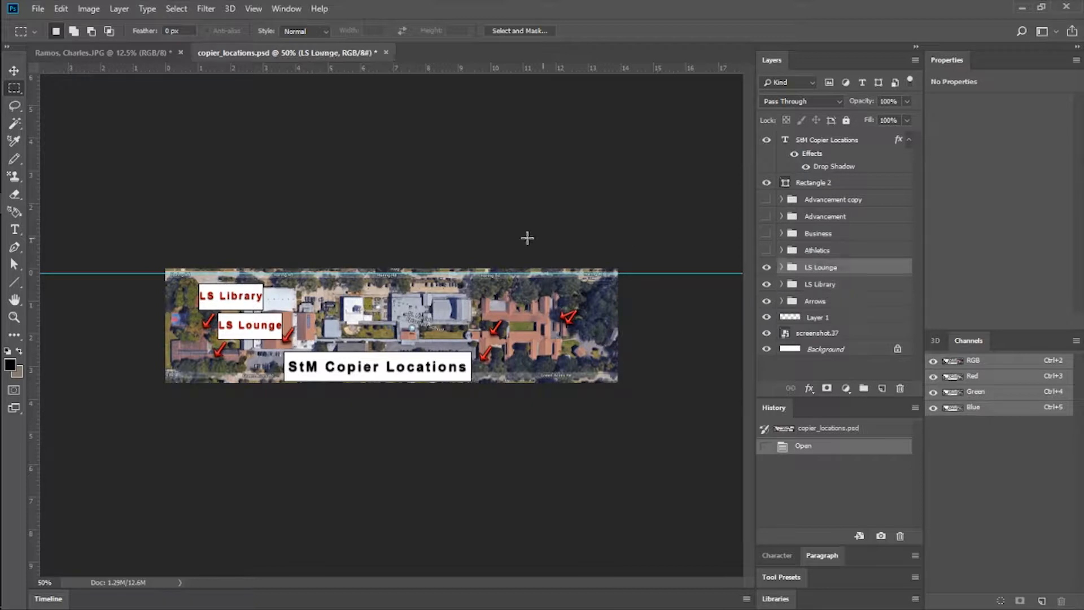
# Try moving the LS Lounge text slightly on its own with the Move tool, and undo the move.
pyautogui.click(14, 71)
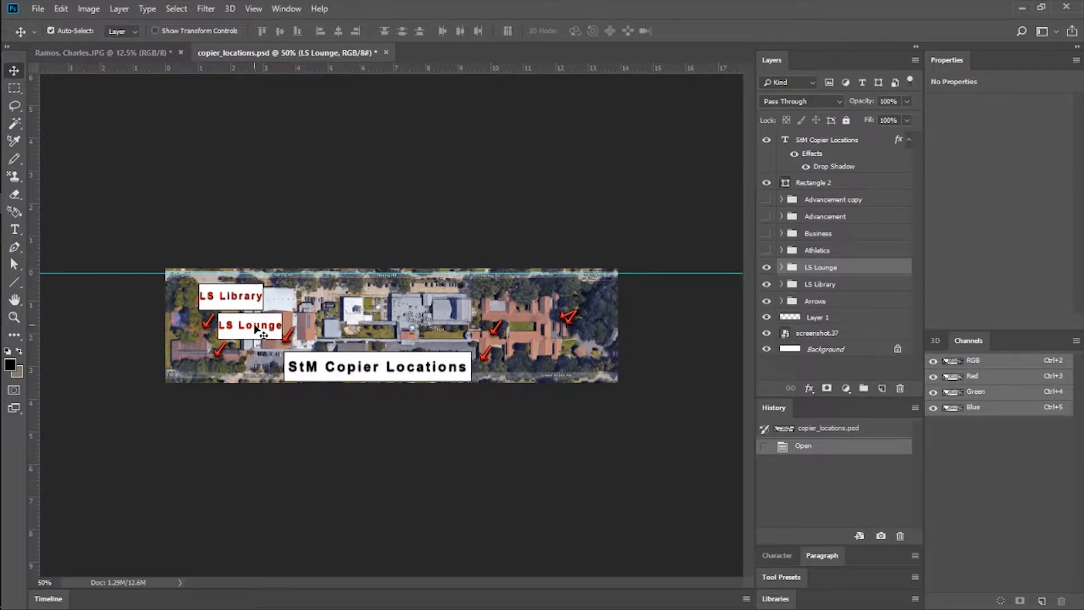
pyautogui.moveTo(257, 328)
pyautogui.mouseDown()
pyautogui.moveTo(251, 285)
pyautogui.moveTo(257, 317)
pyautogui.moveTo(240, 292)
pyautogui.moveTo(259, 331)
pyautogui.mouseUp()
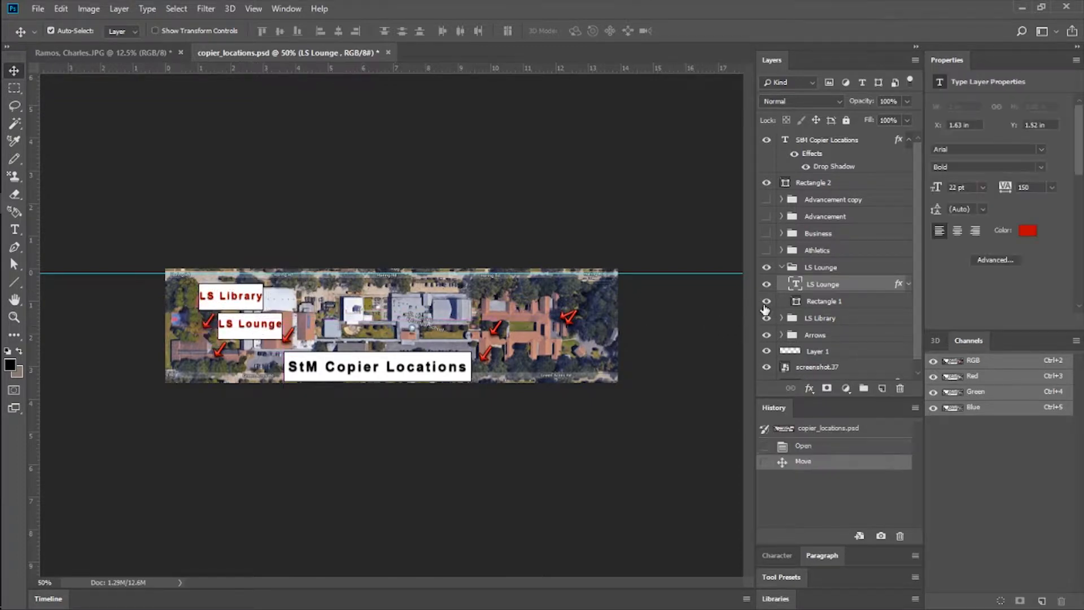
pyautogui.hotkey('ctrl', 'z')
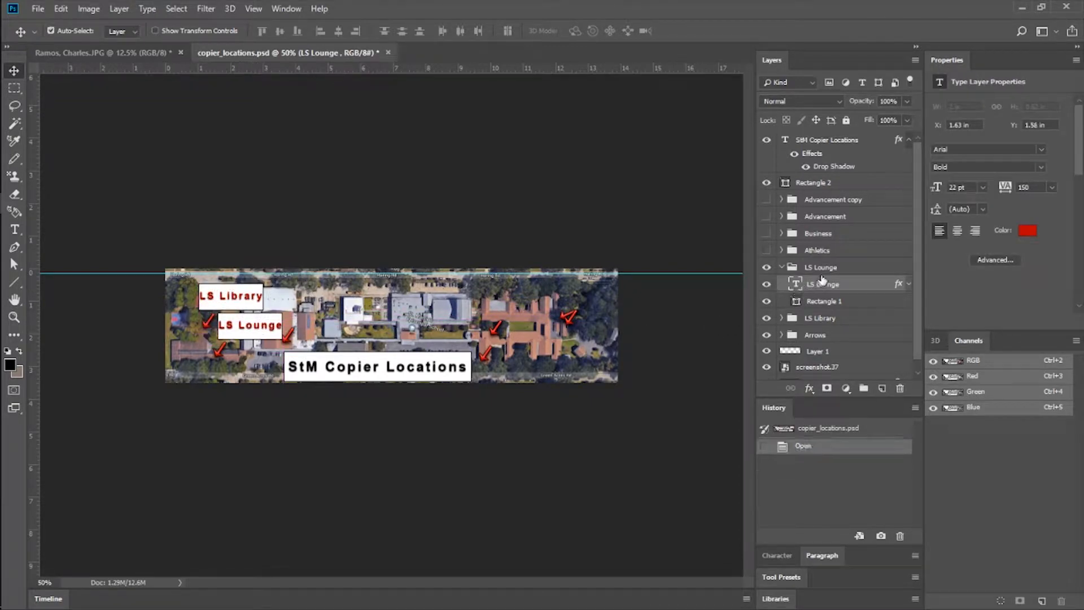
# Move the LS Lounge text and its rectangle together up over the LS Library label, and reorder the LS Lounge group below LS Library.
pyautogui.click(782, 268)
pyautogui.click(782, 267)
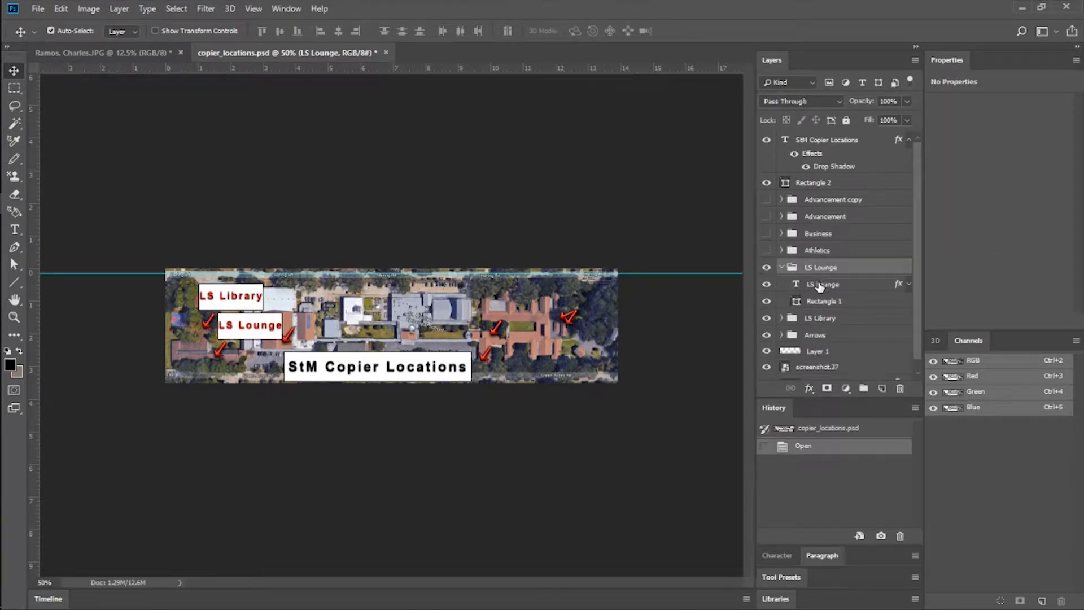
pyautogui.click(819, 285)
pyautogui.keyDown('shift'); pyautogui.click(822, 301); pyautogui.keyUp('shift')
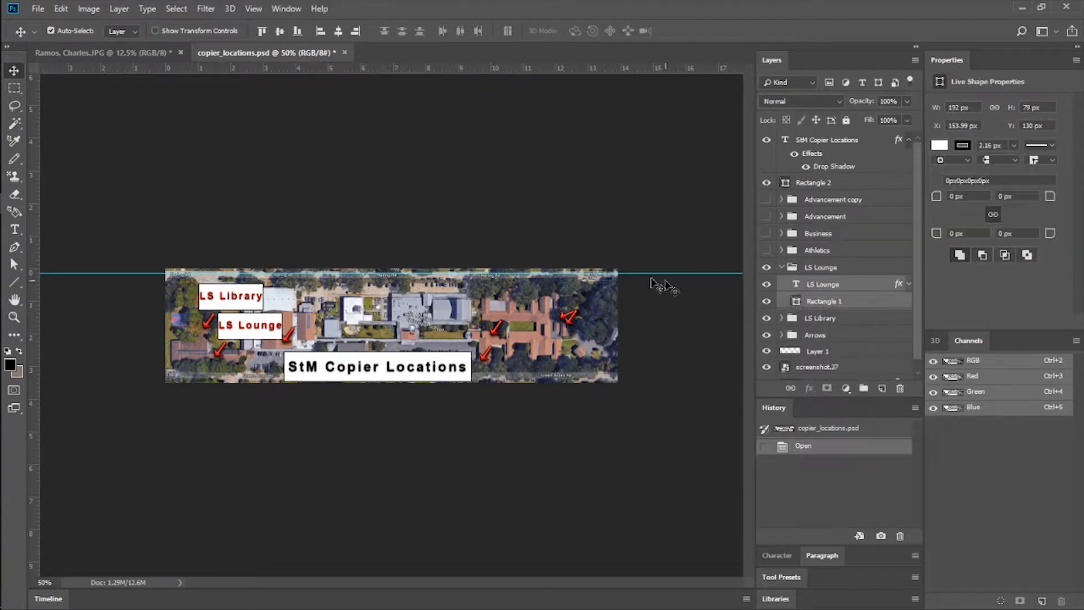
pyautogui.moveTo(265, 326); pyautogui.dragTo(258, 302)
pyautogui.click(782, 267)
pyautogui.moveTo(822, 270); pyautogui.dragTo(813, 288)
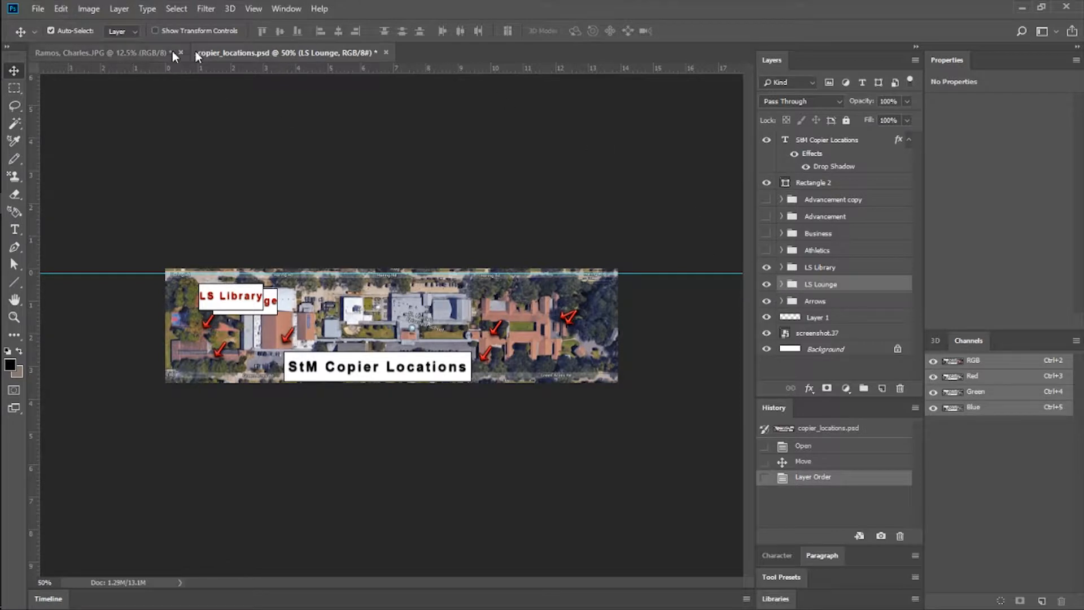
# Close copier_locations.psd without saving its changes.
pyautogui.click(388, 53)
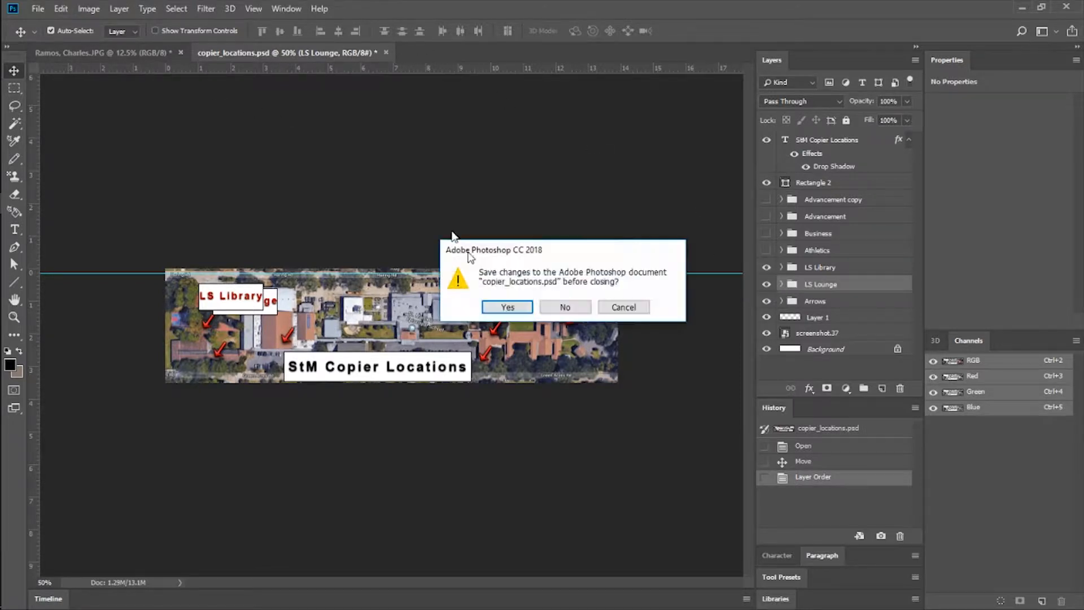
pyautogui.click(574, 307)
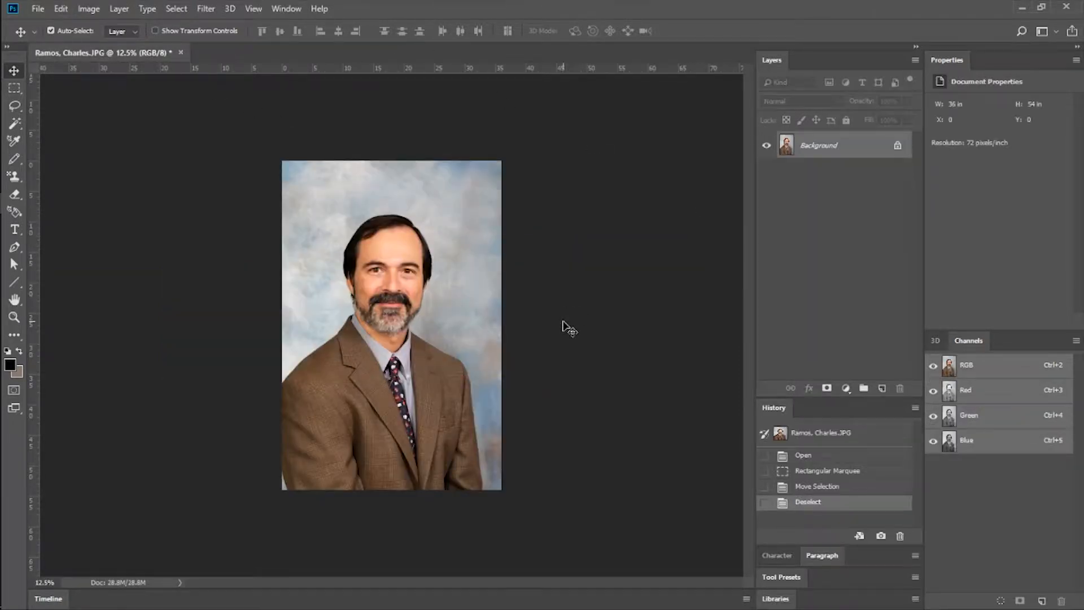
# Duplicate the portrait's Background layer as Background copy, and delete the original Background layer.
pyautogui.rightClick(776, 138)
pyautogui.click(869, 179)
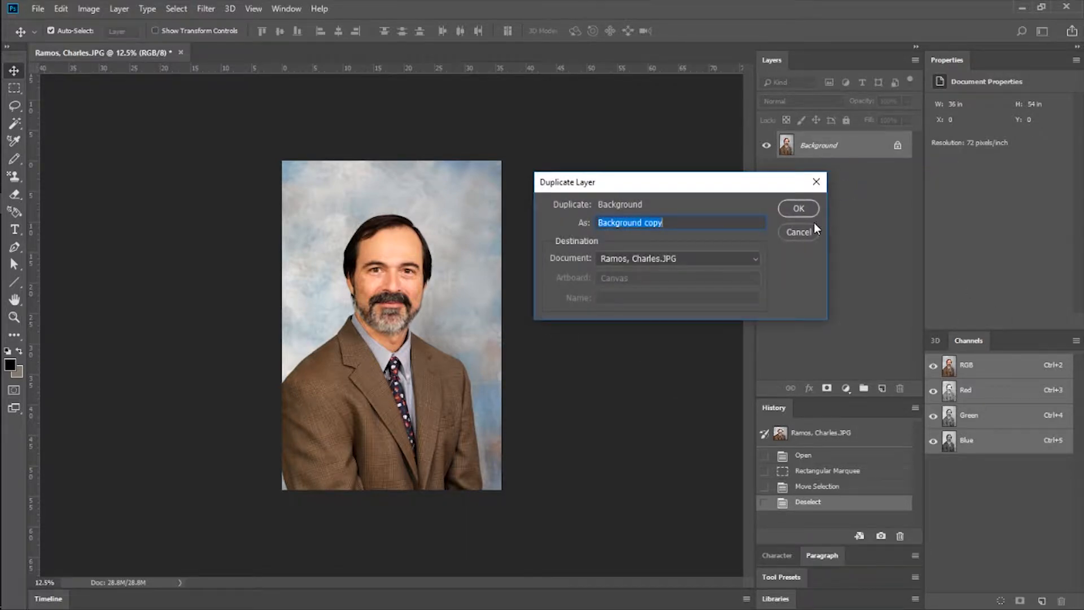
pyautogui.click(803, 209)
pyautogui.click(822, 178)
pyautogui.rightClick(820, 180)
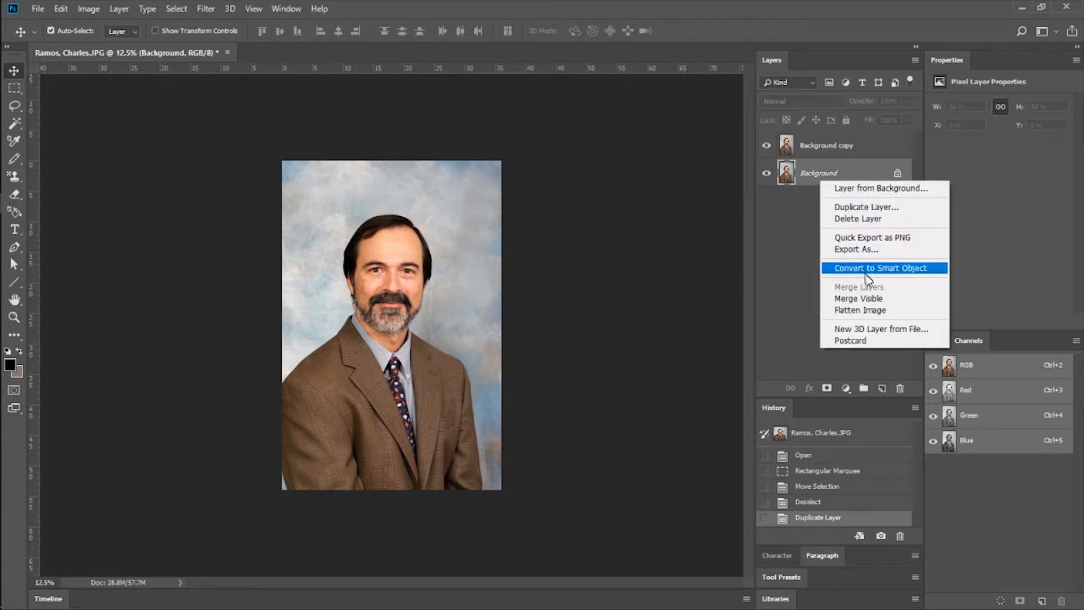
pyautogui.click(871, 218)
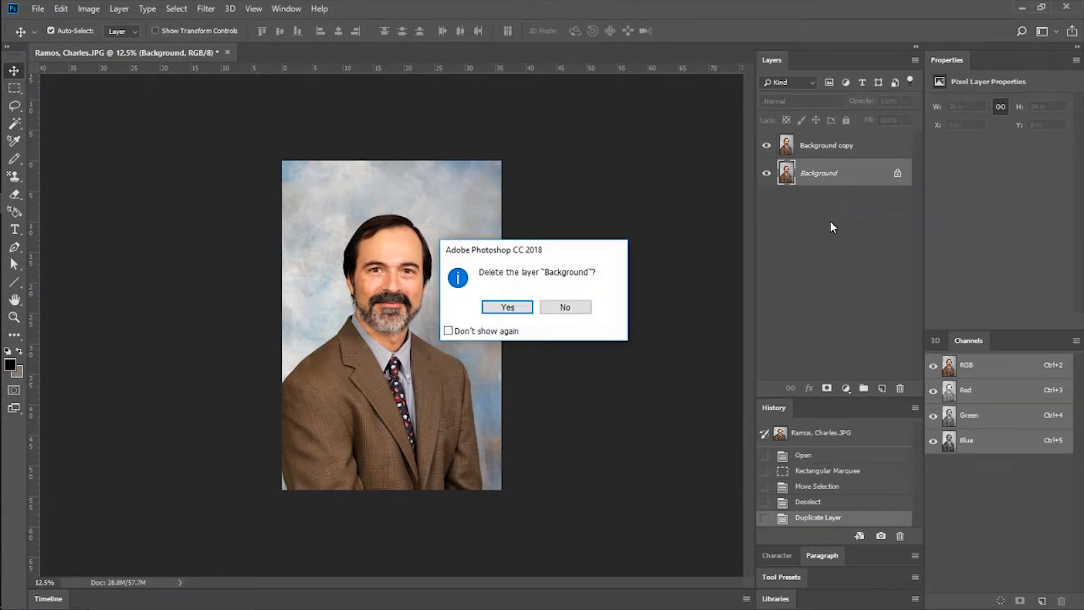
pyautogui.click(508, 306)
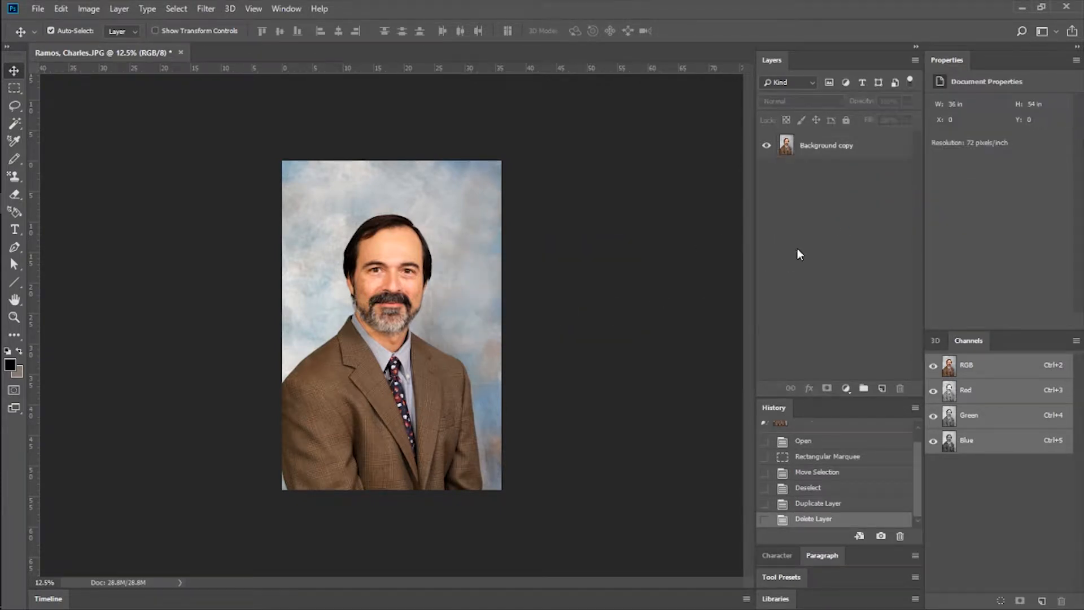
# Try out different blending modes and opacity levels on the Background copy layer, ending at Normal with 100% opacity.
pyautogui.click(833, 141)
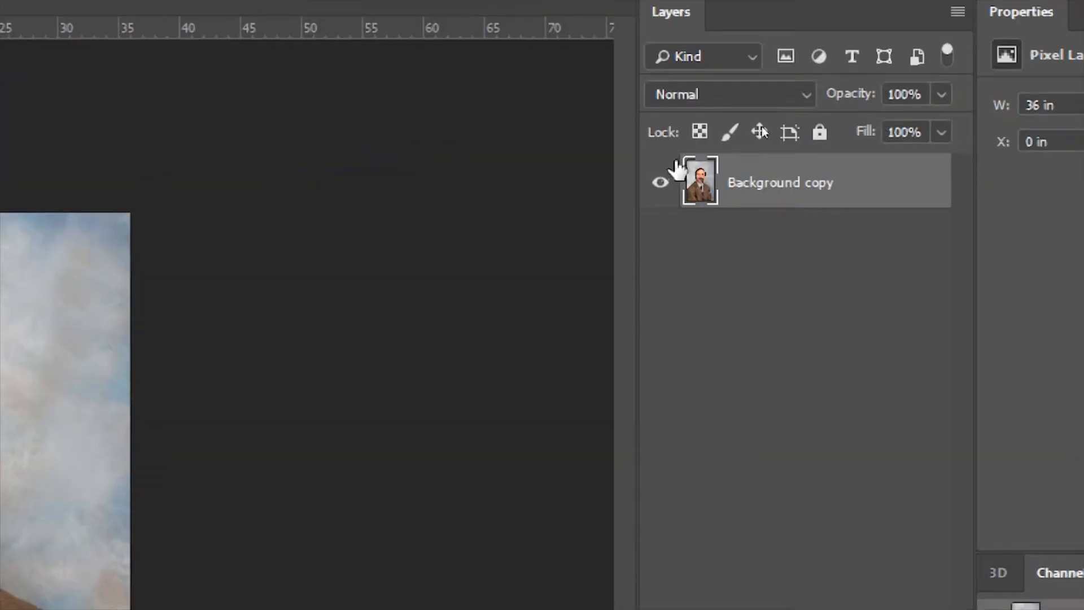
pyautogui.click(807, 91)
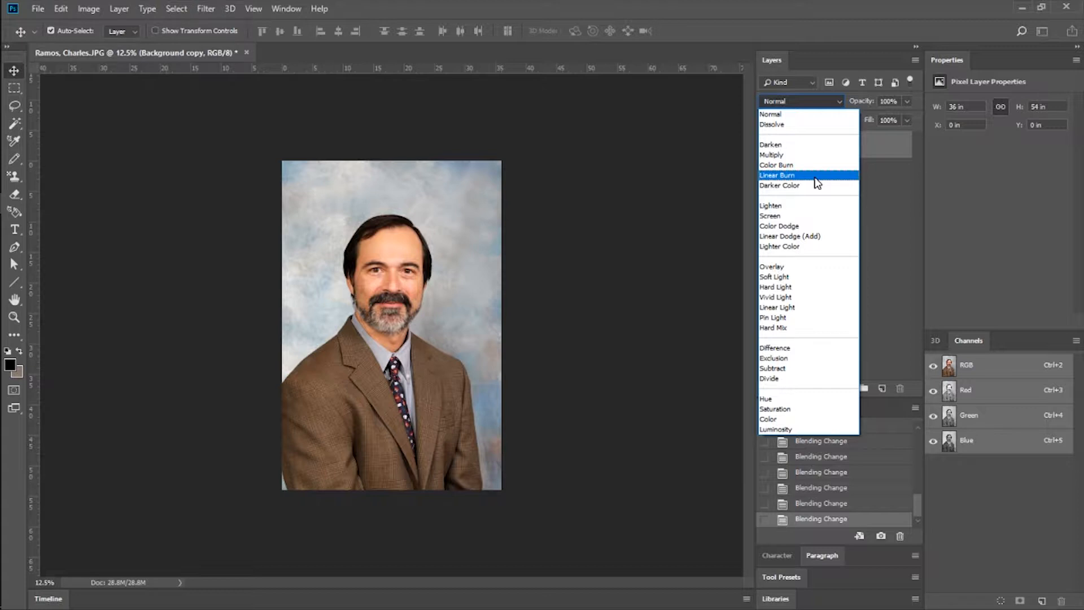
pyautogui.click(906, 101)
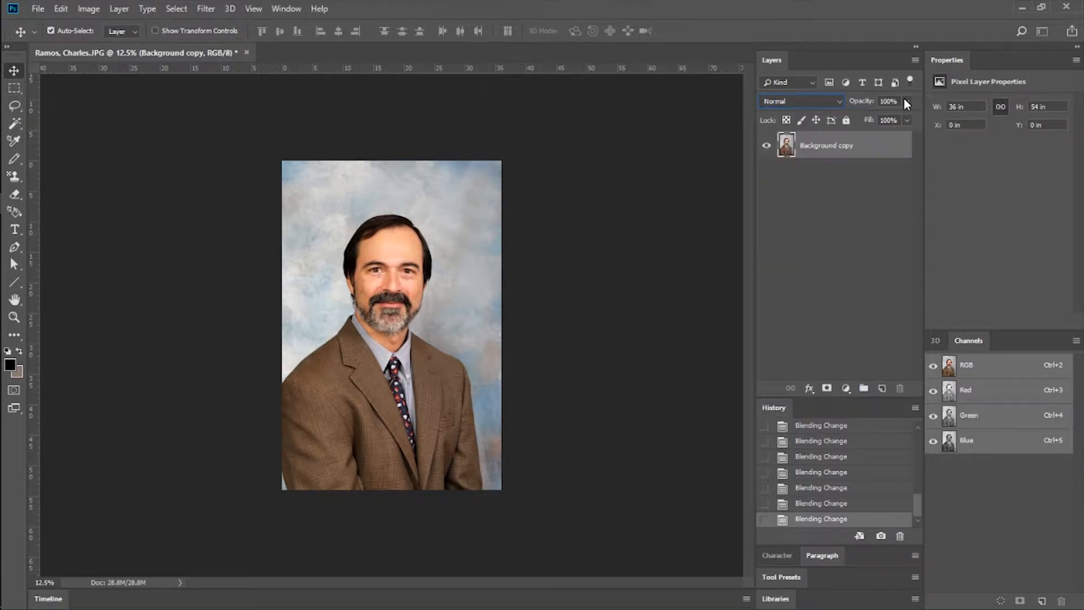
pyautogui.moveTo(876, 118); pyautogui.dragTo(907, 117)
# Restore the window to a smaller size and place the red button JPG from the desktop into the portrait as a new layer.
pyautogui.click(1022, 8)
pyautogui.click(41, 203)
pyautogui.doubleClick(459, 5)
pyautogui.moveTo(58, 24); pyautogui.dragTo(576, 259)
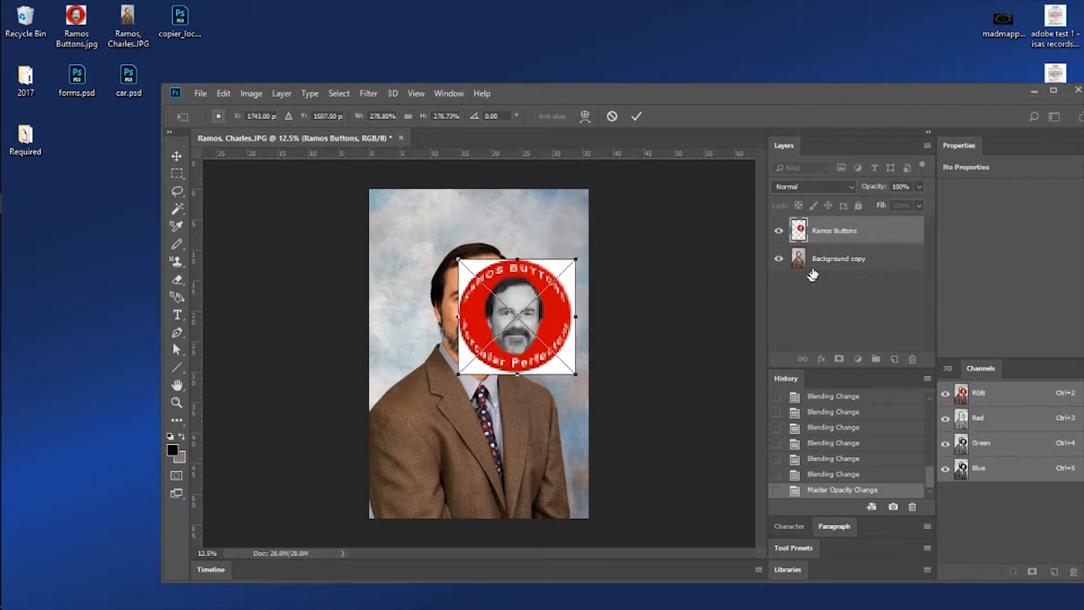
pyautogui.press('Return')
# Reorder the red button layer below Background copy, and vary the opacity of Background copy, ending at 100%.
pyautogui.moveTo(850, 238); pyautogui.dragTo(845, 263)
pyautogui.click(837, 234)
pyautogui.click(919, 187)
pyautogui.moveTo(910, 204); pyautogui.dragTo(931, 209)
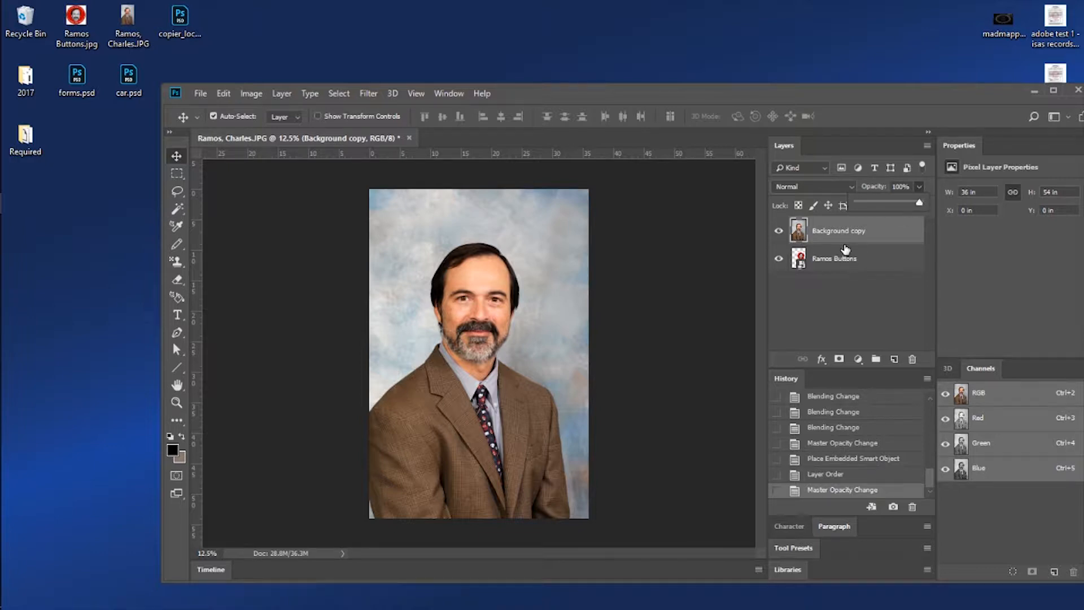
pyautogui.click(845, 247)
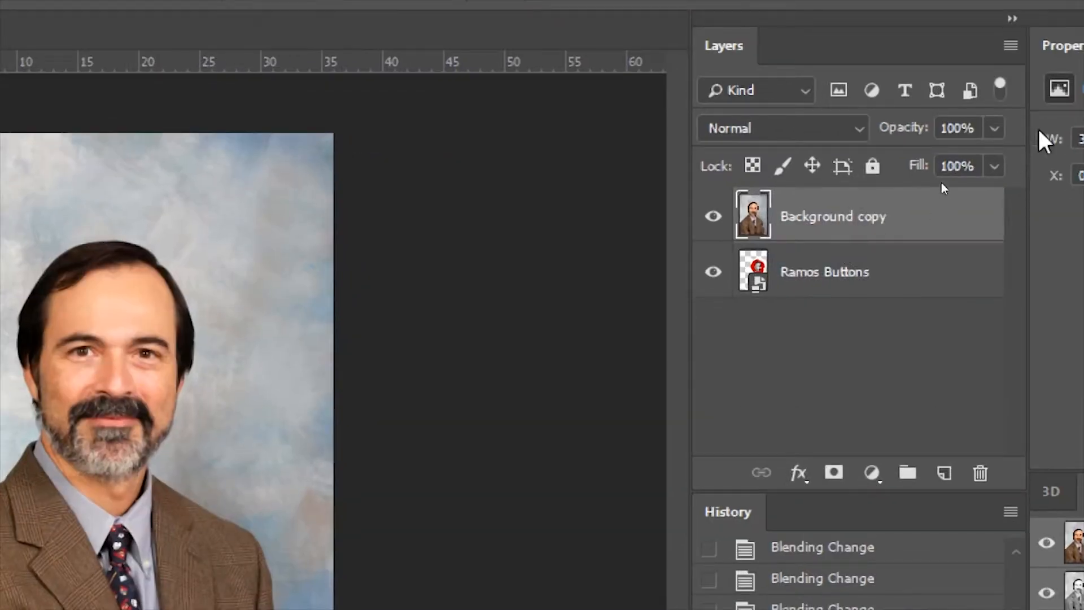
pyautogui.click(995, 129)
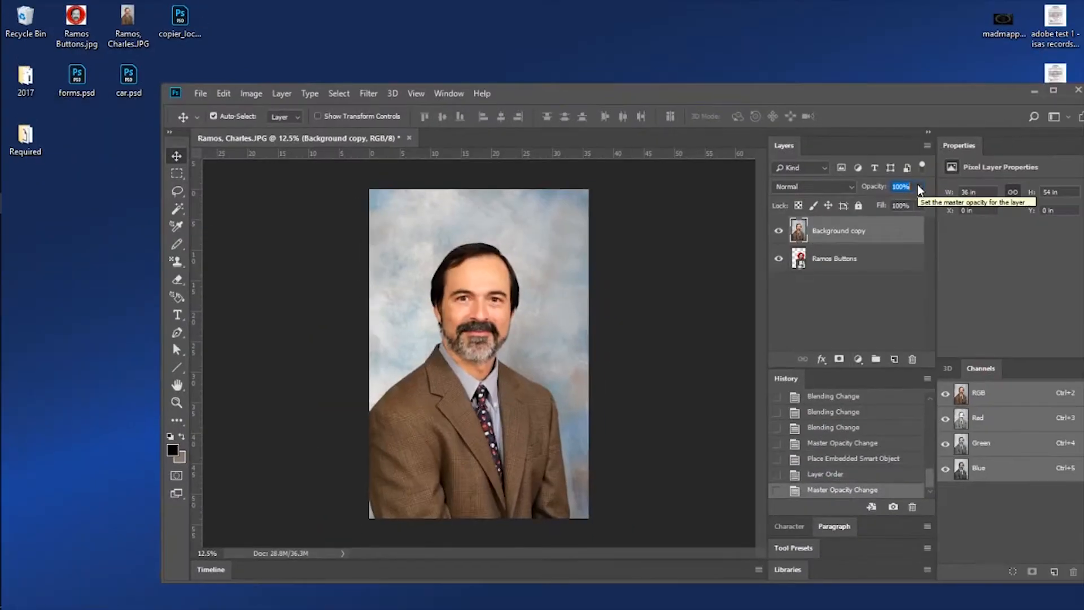
pyautogui.click(452, 94)
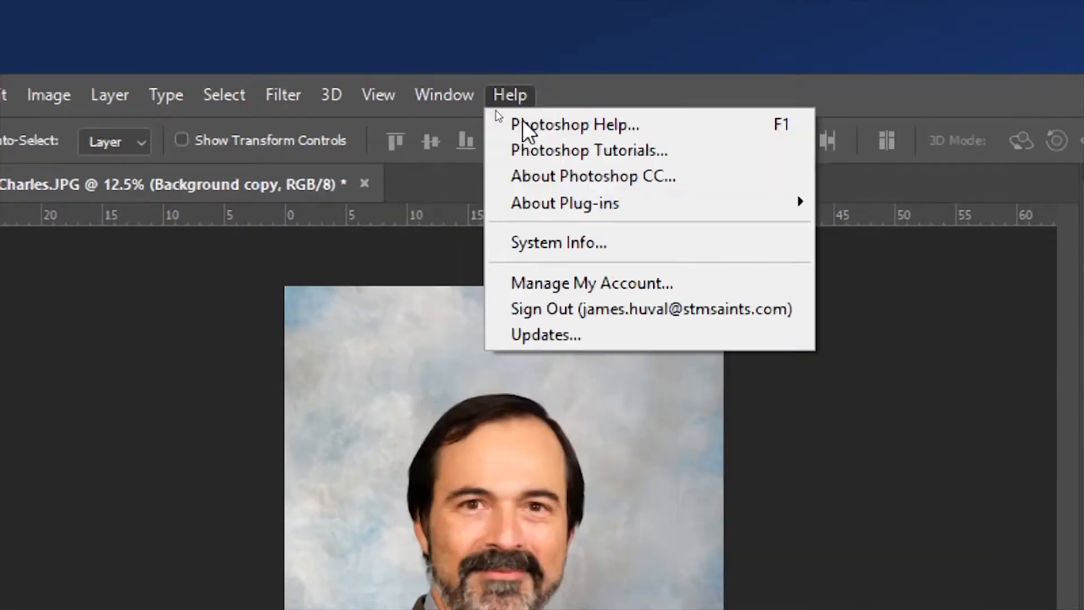
pyautogui.click(476, 96)
pyautogui.click(445, 94)
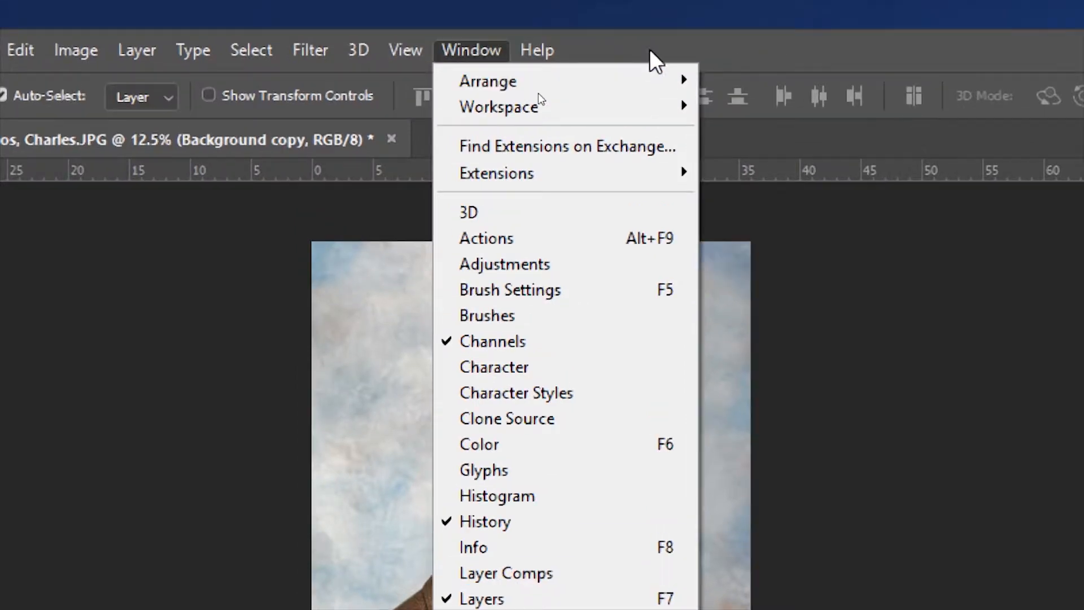
pyautogui.click(655, 60)
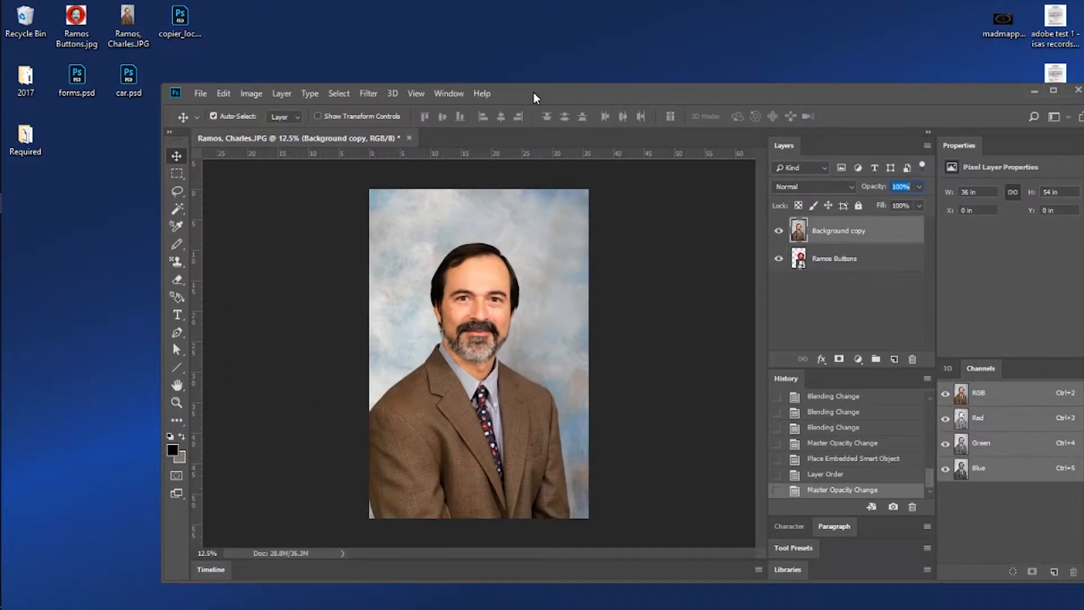
pyautogui.doubleClick(534, 93)
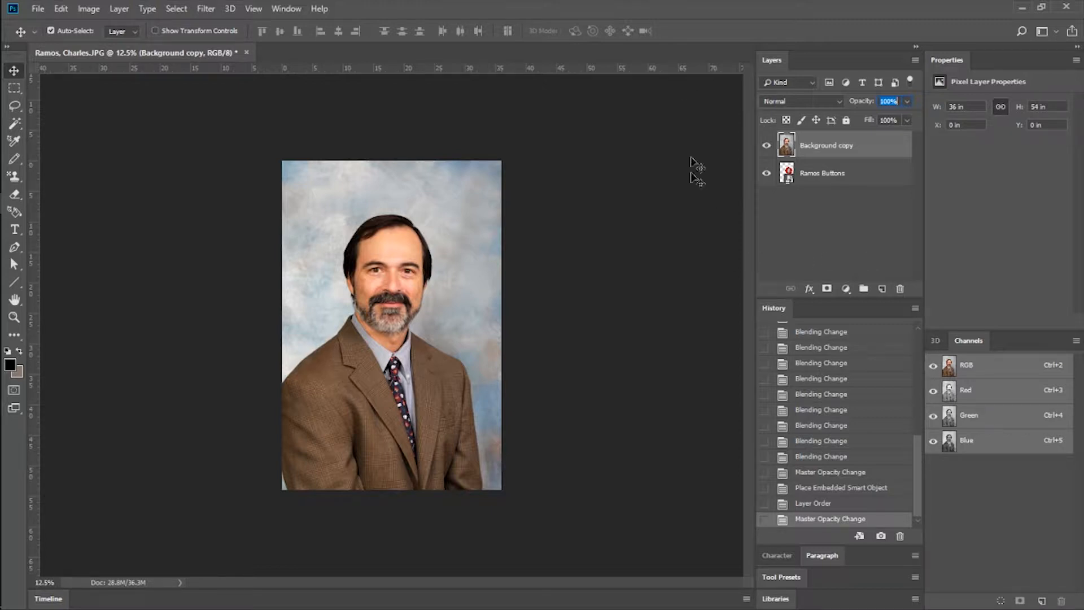
pyautogui.doubleClick(485, 5)
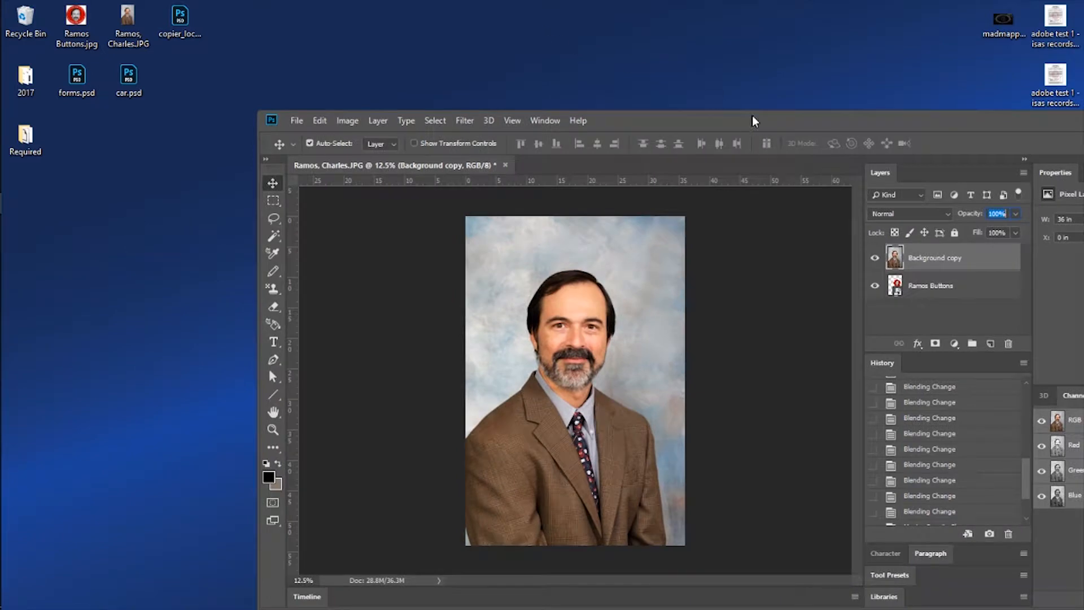
# Select the red button layer and enlarge the image view to 16.67% in the maximized window.
pyautogui.click(939, 294)
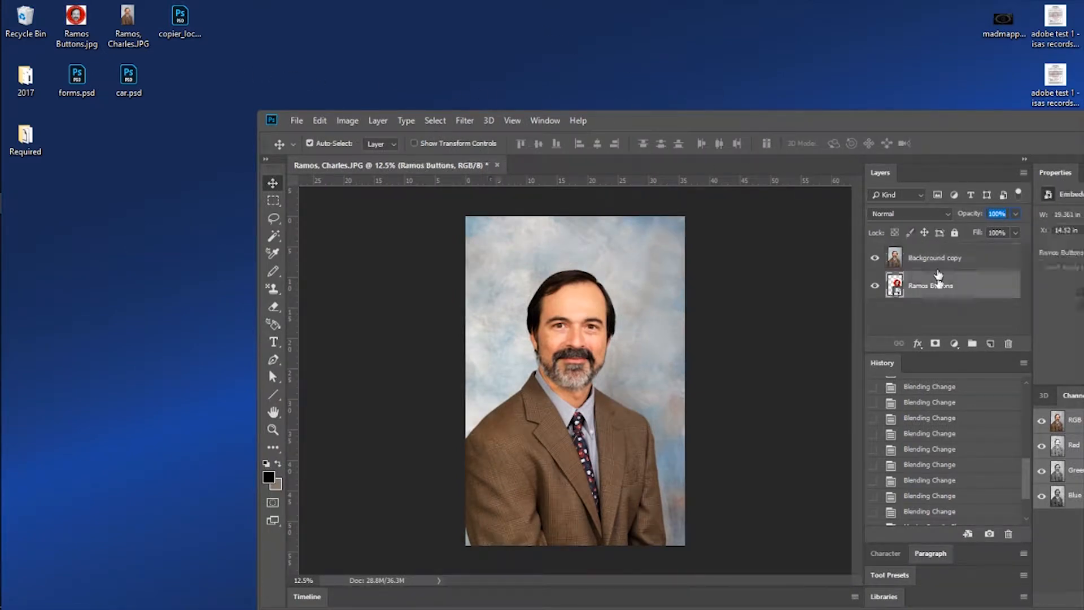
pyautogui.doubleClick(850, 121)
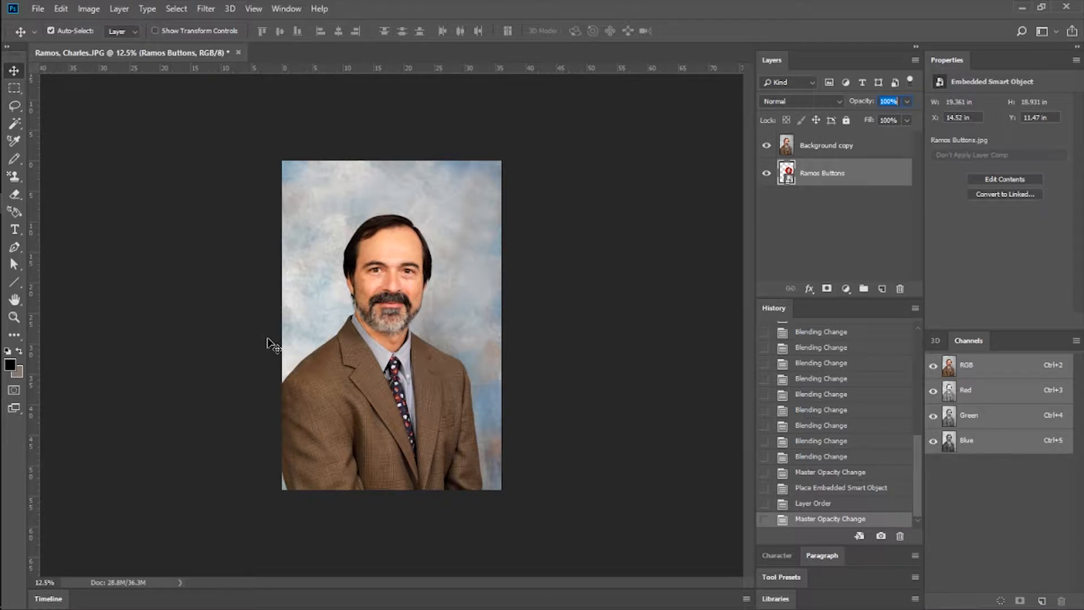
pyautogui.press('ctrl')
pyautogui.hotkey('ctrl', '=')
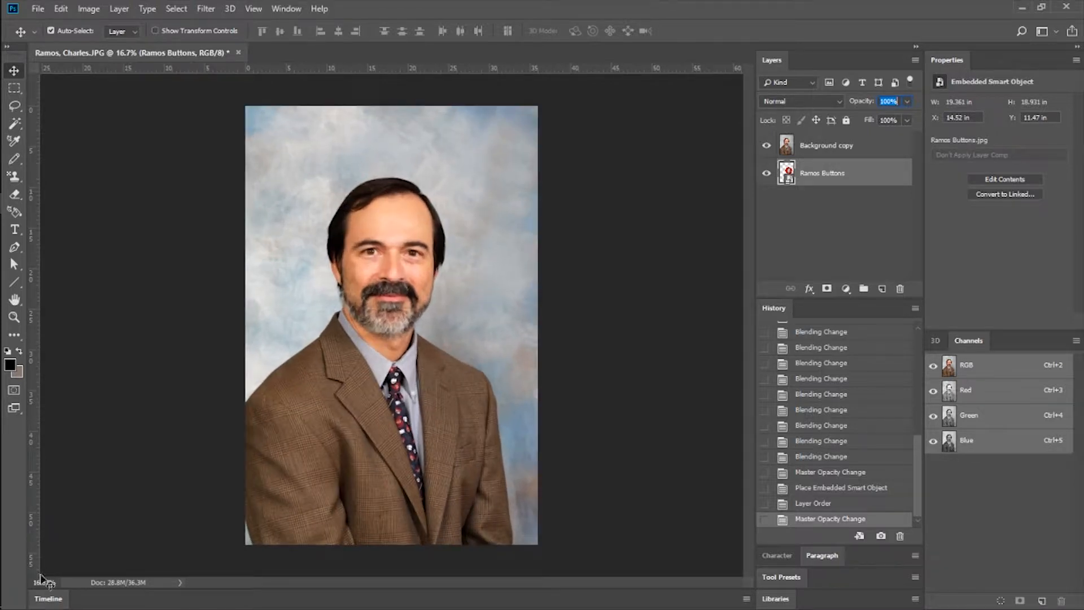
# Deselect all layers, enlarge the collar and tie area to about 102%, and open the Image Size settings.
pyautogui.click(76, 559)
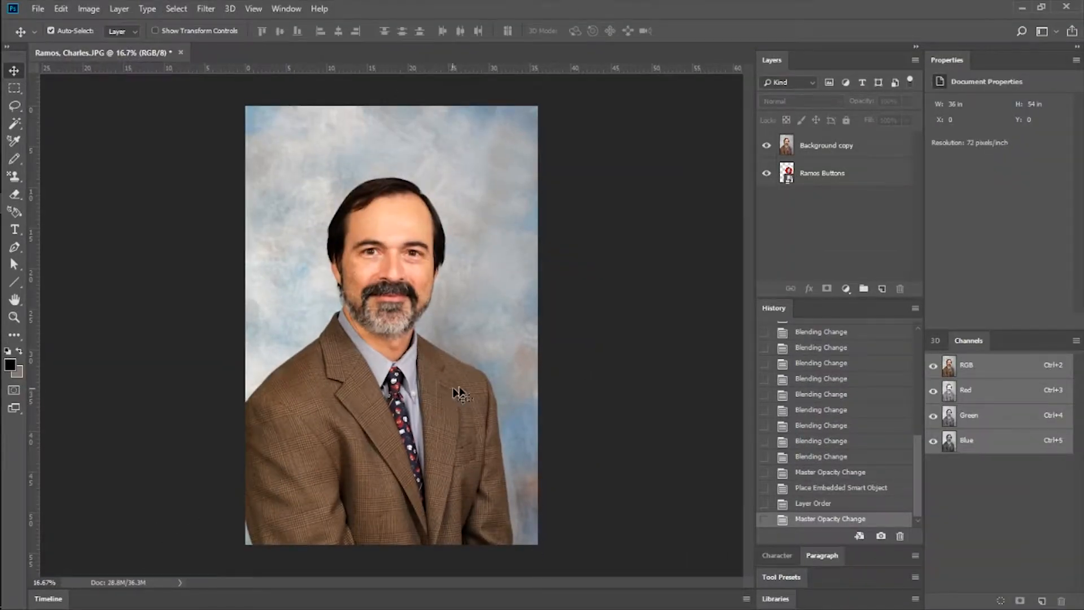
pyautogui.scroll(2, 492, 372)
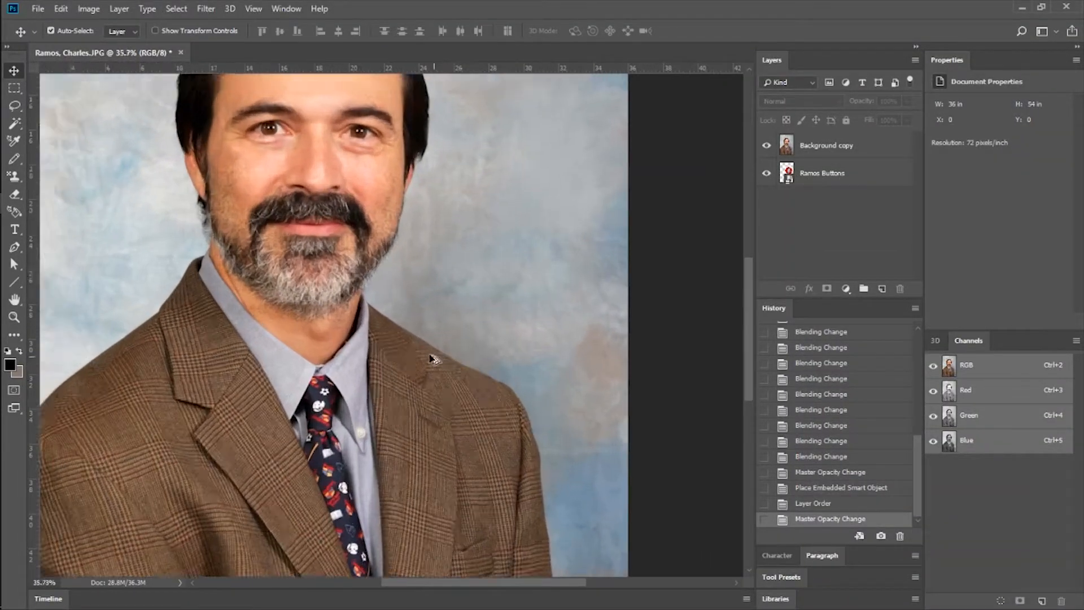
pyautogui.scroll(5, 302, 307)
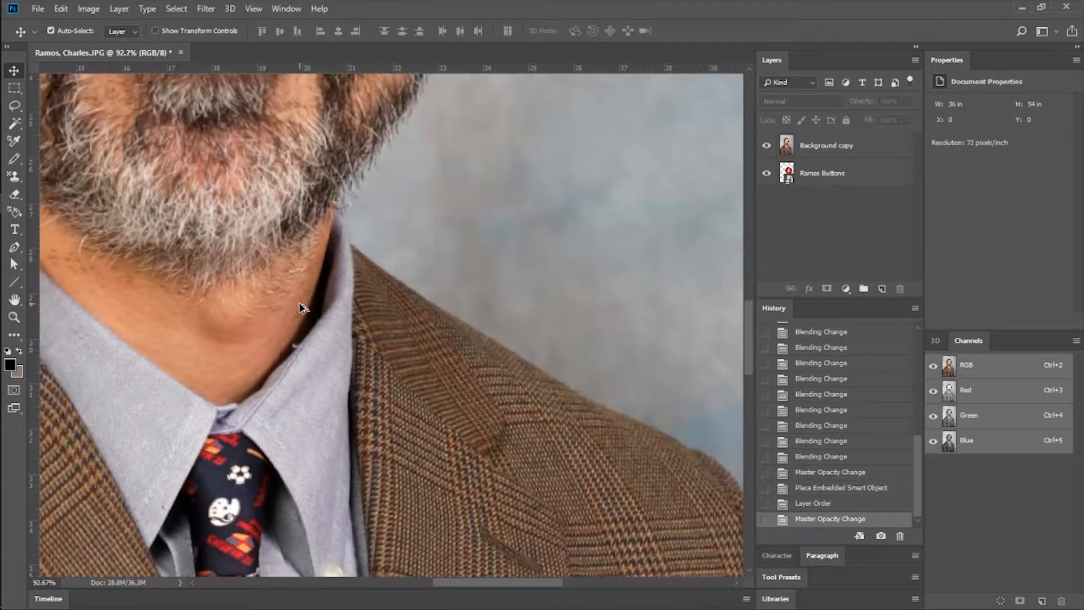
pyautogui.scroll(1, 300, 303)
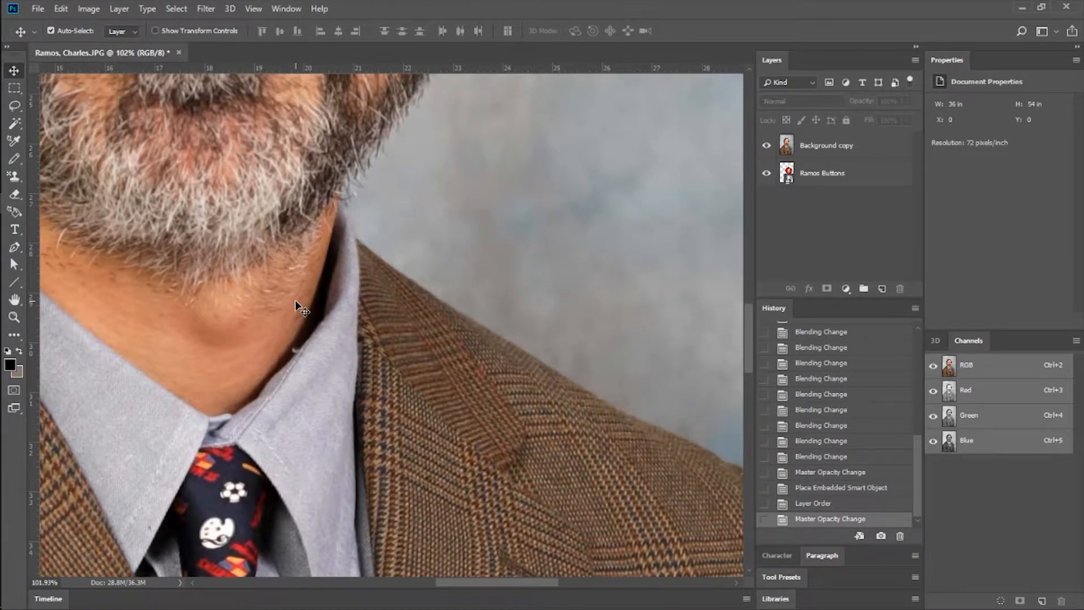
pyautogui.click(84, 10)
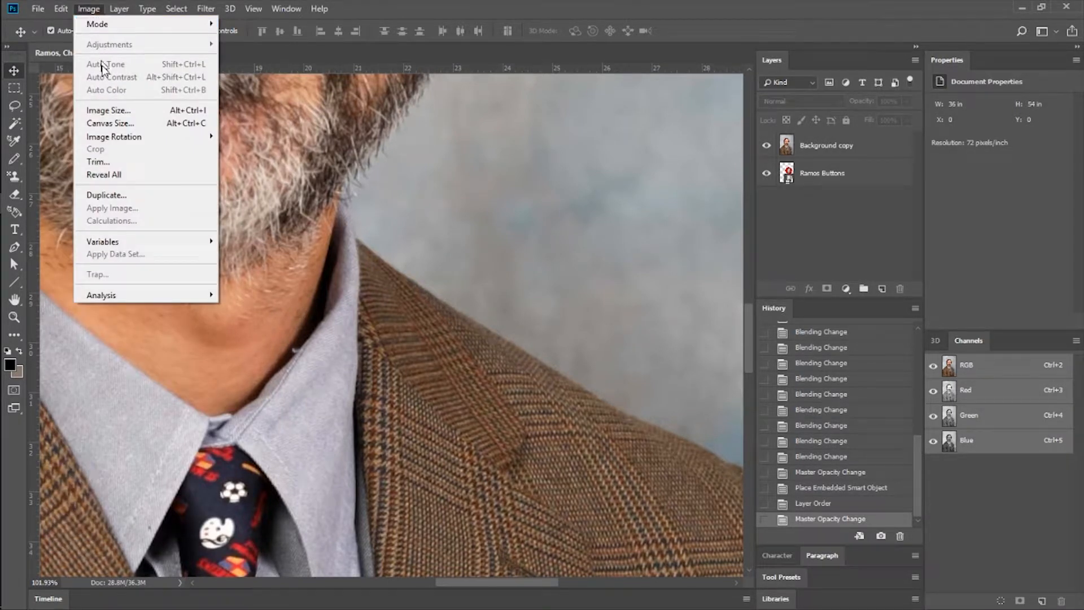
pyautogui.click(110, 111)
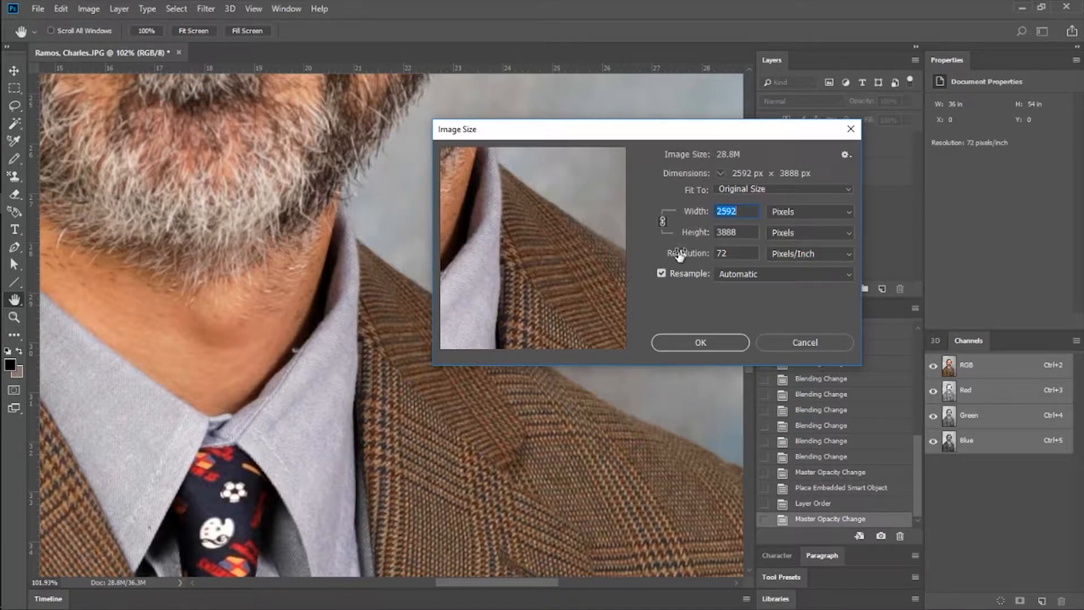
# Try an image width of 500 pixels with and without constrained proportions, preview it at 12.5%, and relink width and height.
pyautogui.write('500')
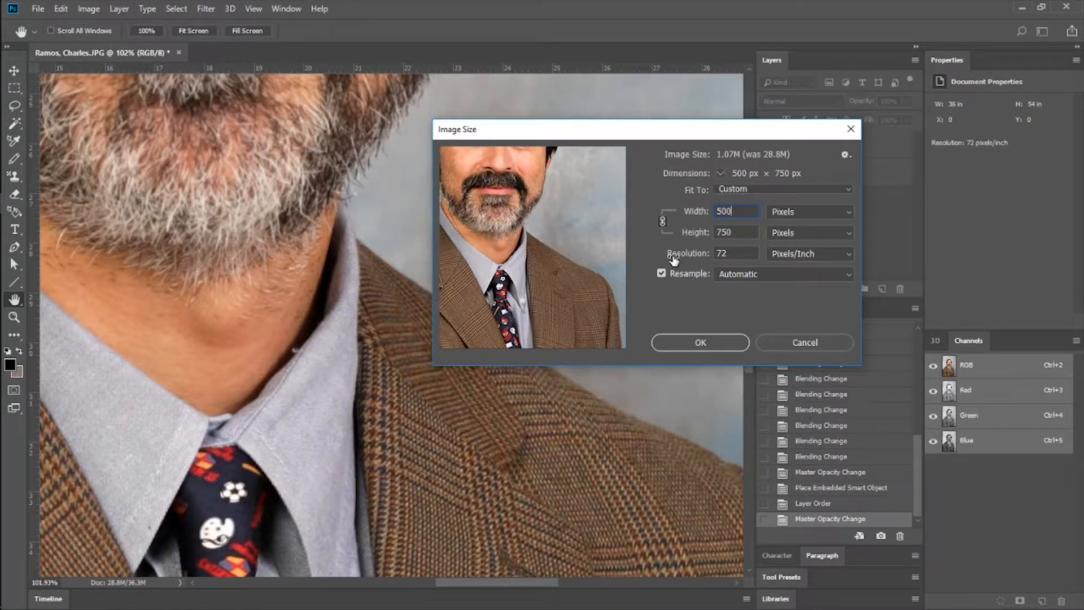
pyautogui.click(663, 222)
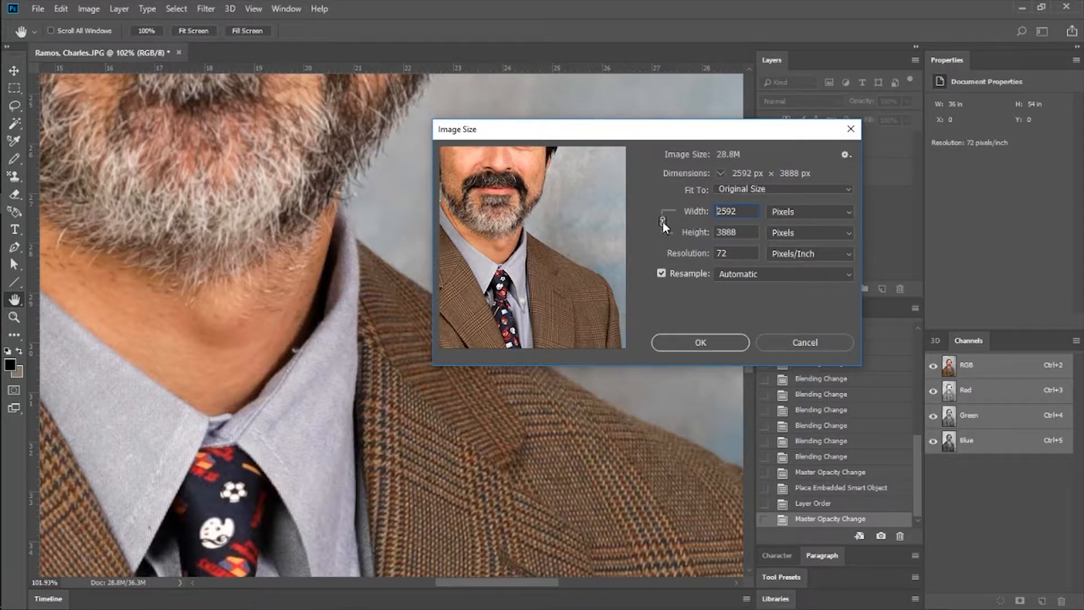
pyautogui.click(663, 222)
pyautogui.write('500')
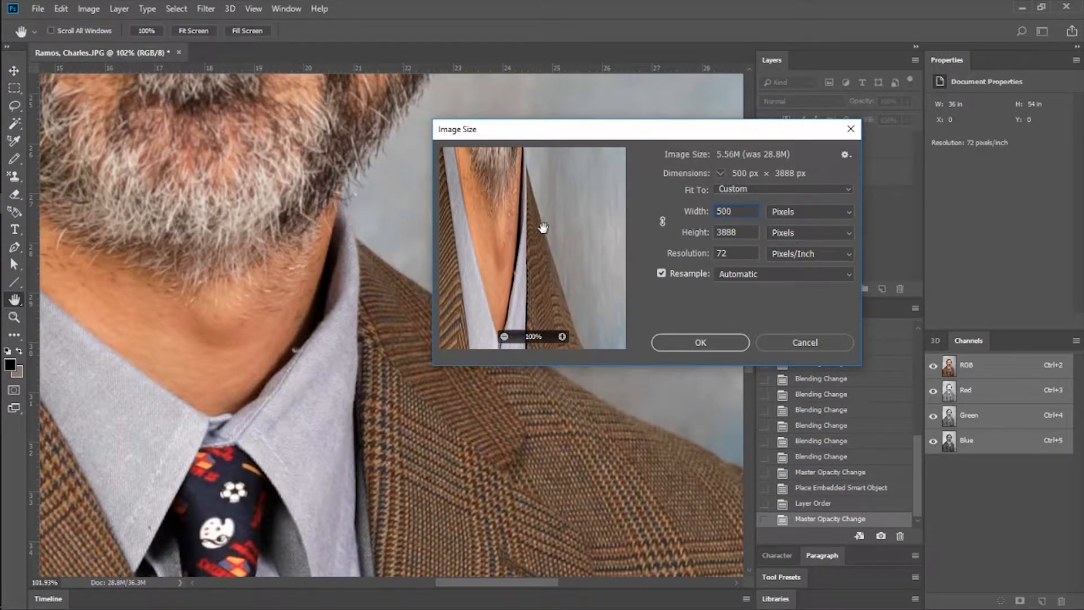
pyautogui.press('Down')
pyautogui.click(504, 336)
pyautogui.click(504, 336)
pyautogui.click(504, 336)
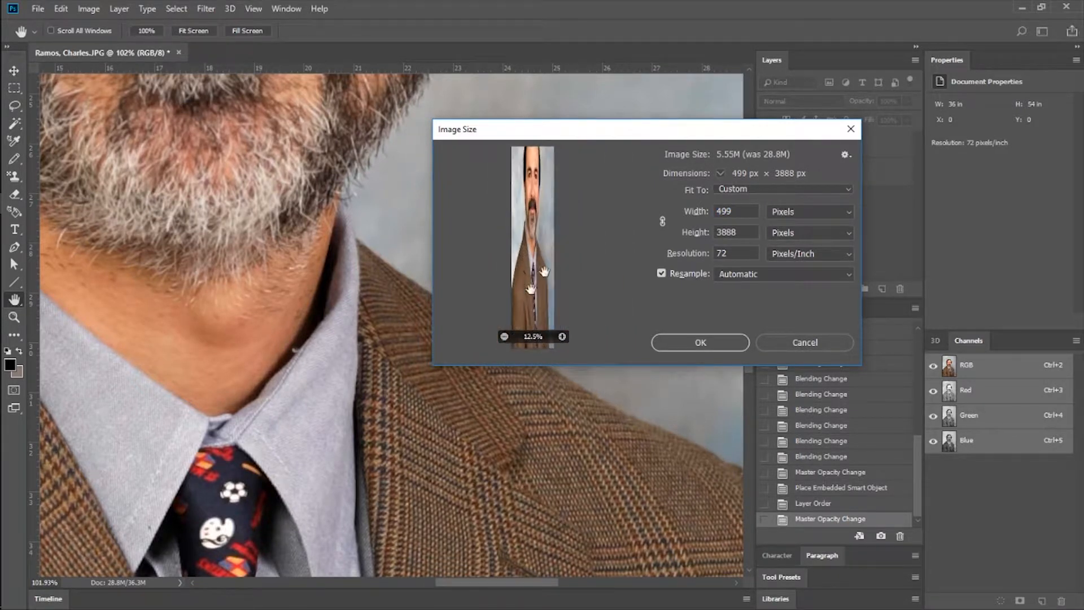
pyautogui.click(662, 221)
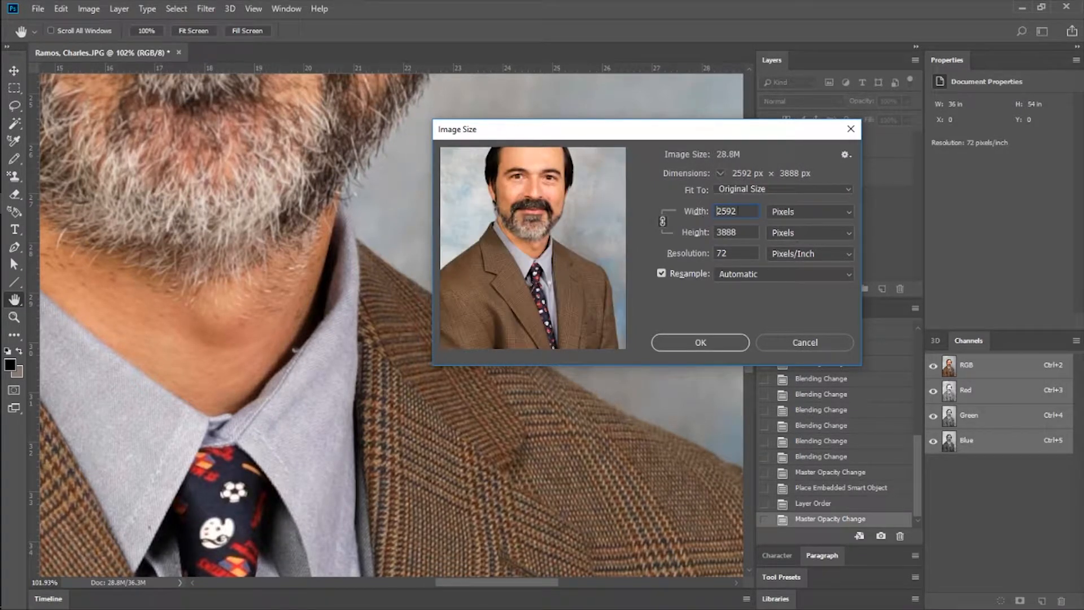
# Resize the whole image to 10 percent of its width and height with proportions linked.
pyautogui.click(845, 211)
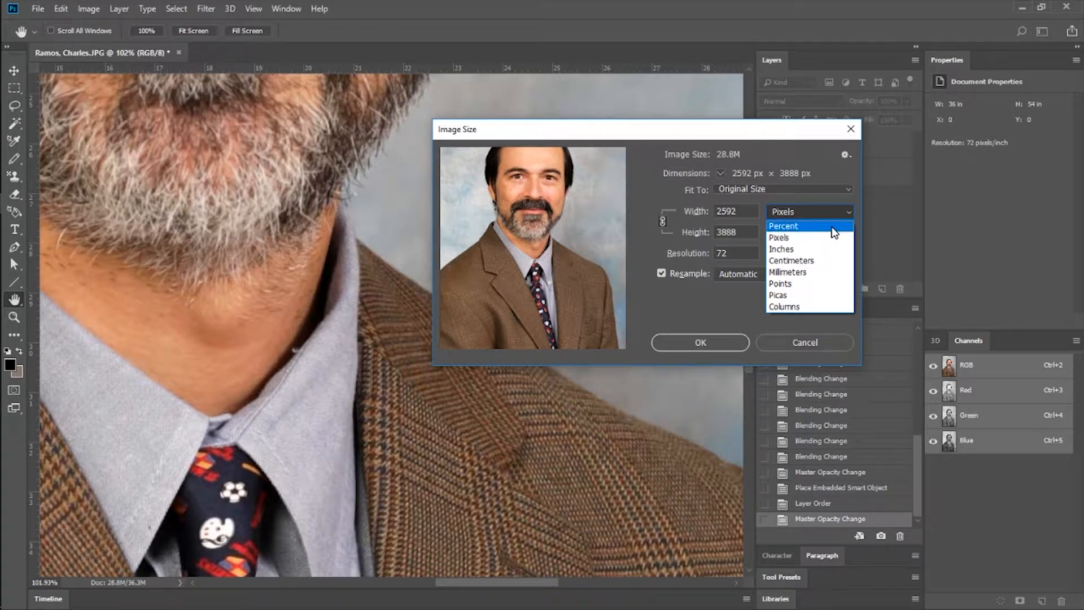
pyautogui.click(834, 227)
pyautogui.moveTo(746, 210); pyautogui.dragTo(682, 204)
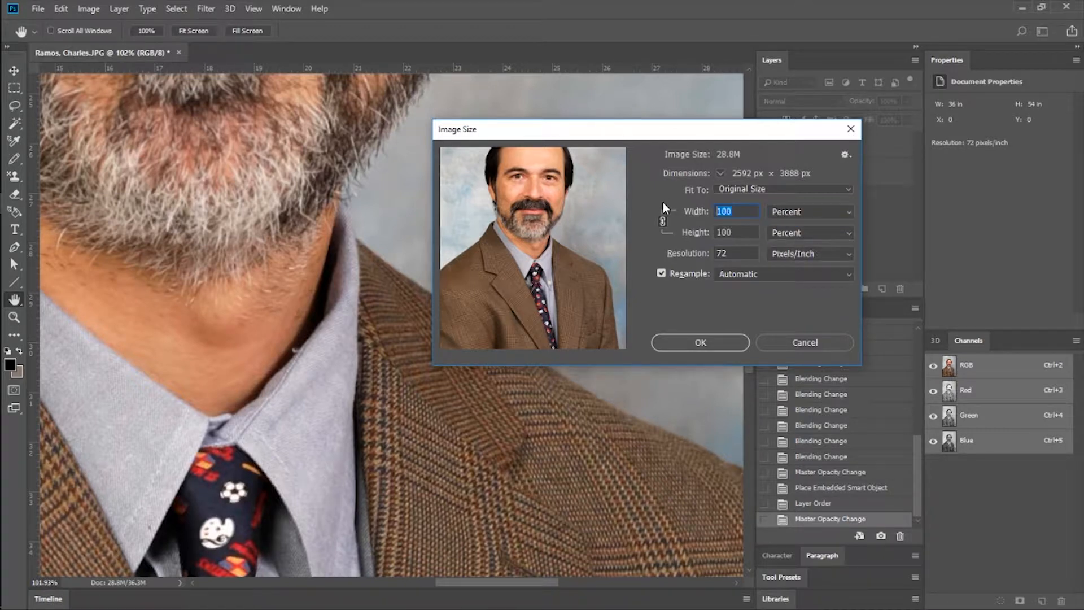
pyautogui.write('10')
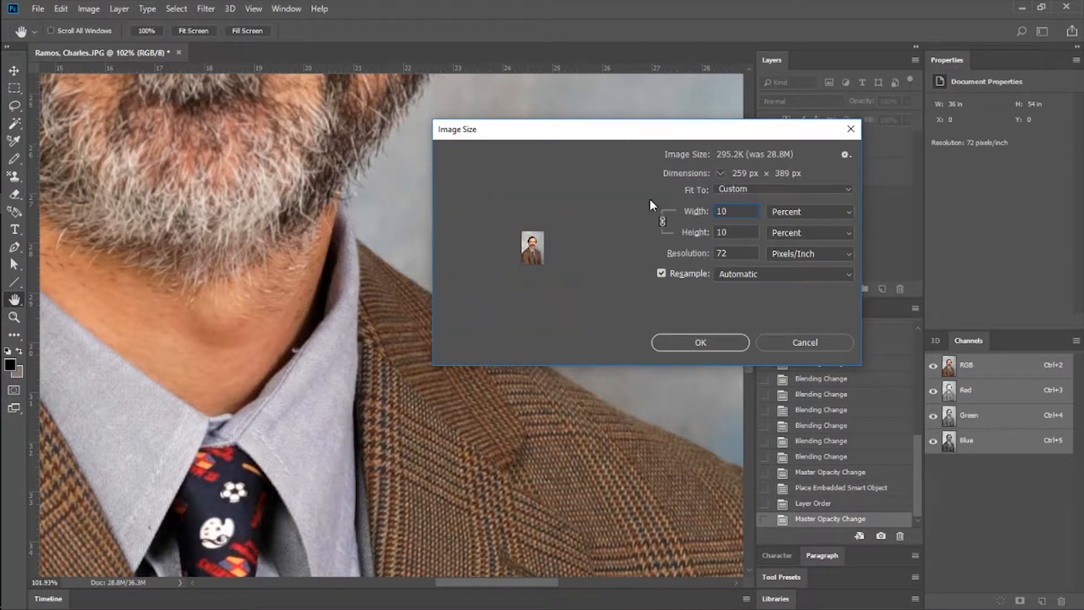
pyautogui.click(702, 344)
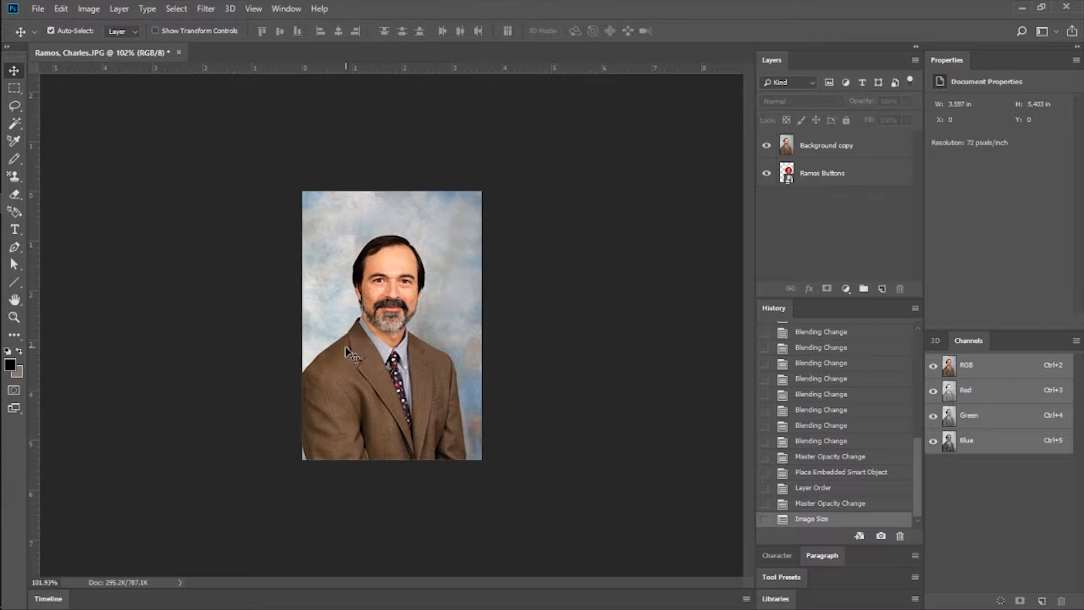
# Scribble over the face and backdrop on the Background copy layer with the Pencil tool, and revert to the Image Size history state.
pyautogui.hotkey('ctrl', '+')
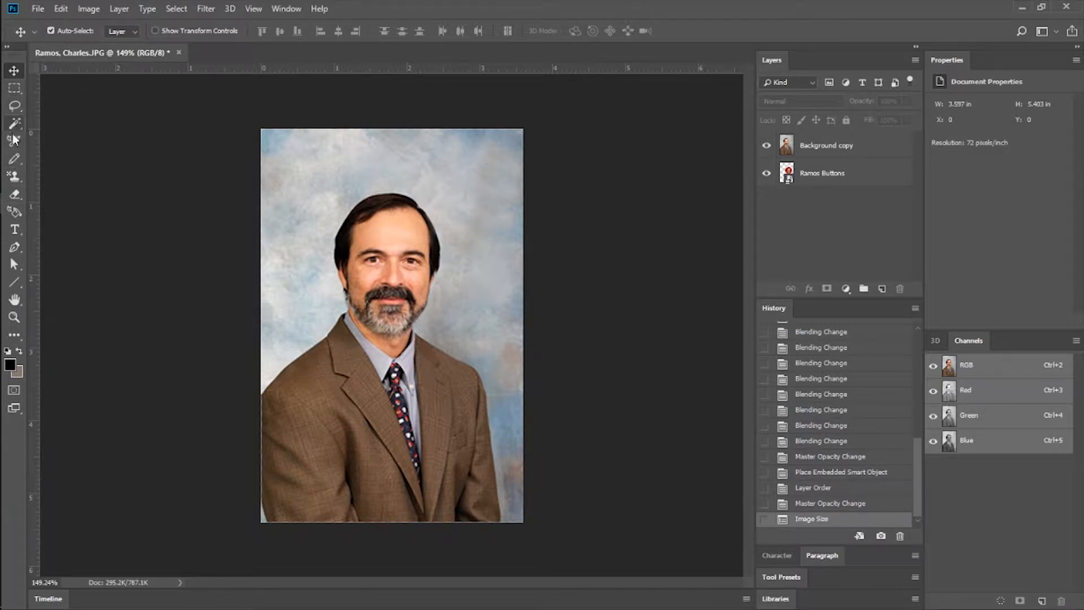
pyautogui.click(15, 159)
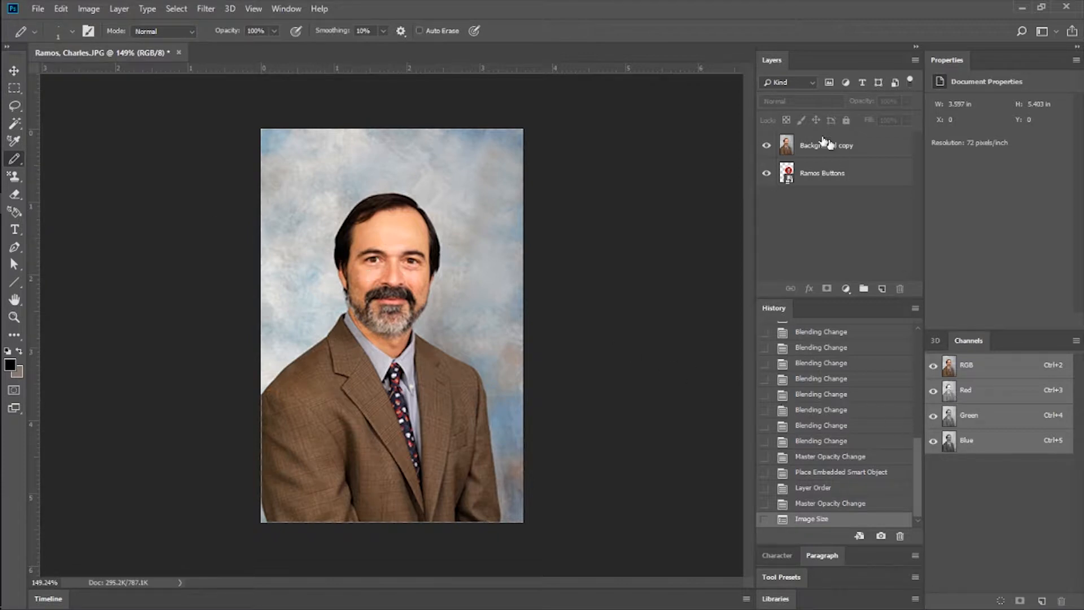
pyautogui.click(808, 148)
pyautogui.moveTo(412, 297)
pyautogui.mouseDown()
pyautogui.moveTo(376, 285)
pyautogui.moveTo(369, 265)
pyautogui.moveTo(407, 212)
pyautogui.moveTo(378, 270)
pyautogui.moveTo(395, 167)
pyautogui.moveTo(364, 198)
pyautogui.mouseUp()
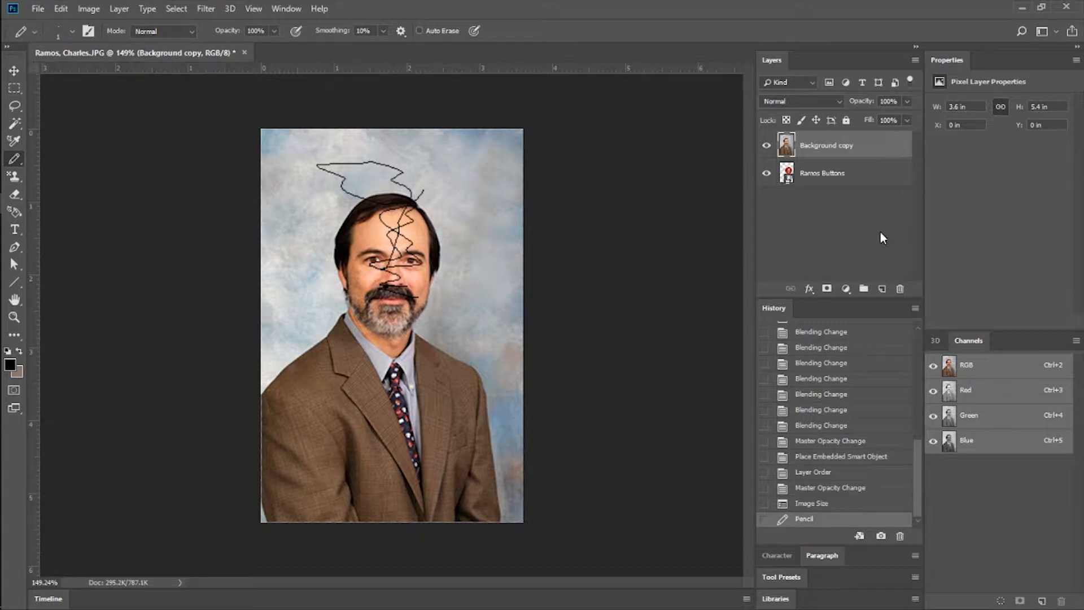
pyautogui.click(847, 504)
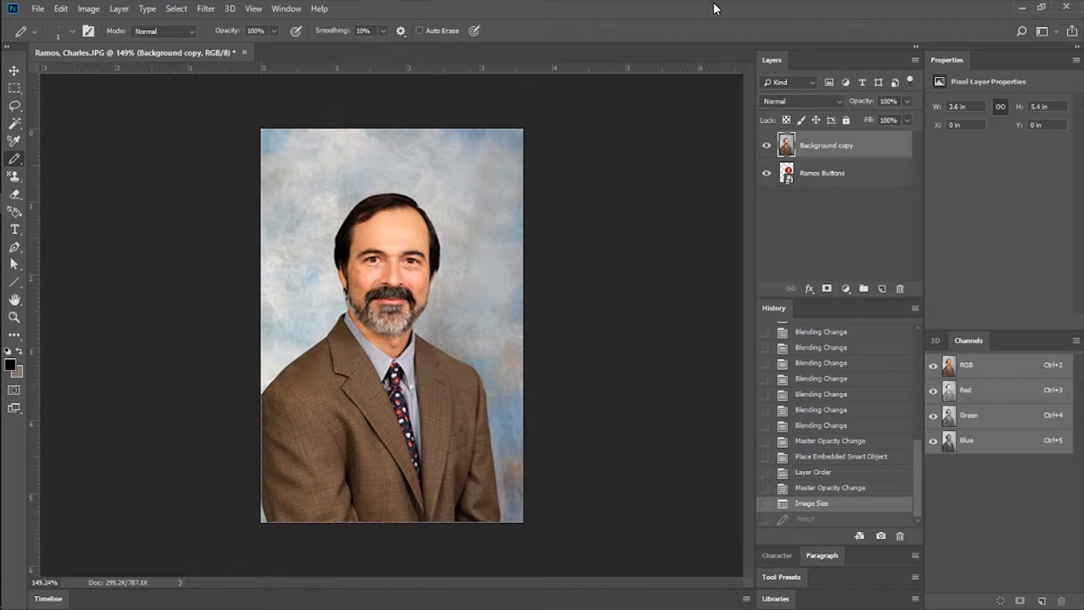
# Move the red button layer above Background copy and rasterize it.
pyautogui.click(833, 179)
pyautogui.hotkey('ctrl', ']')
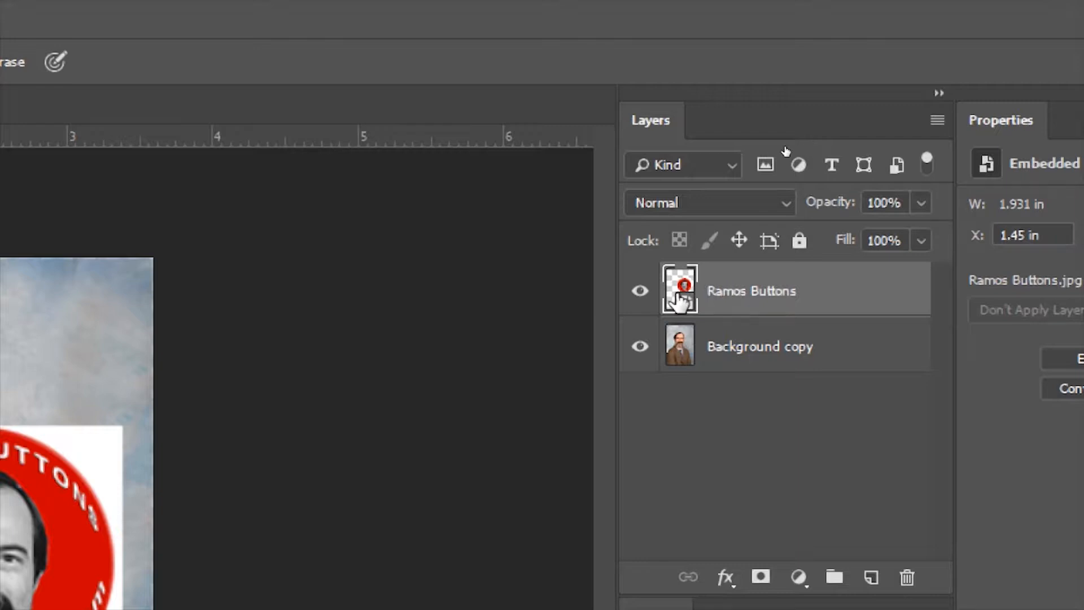
pyautogui.rightClick(740, 288)
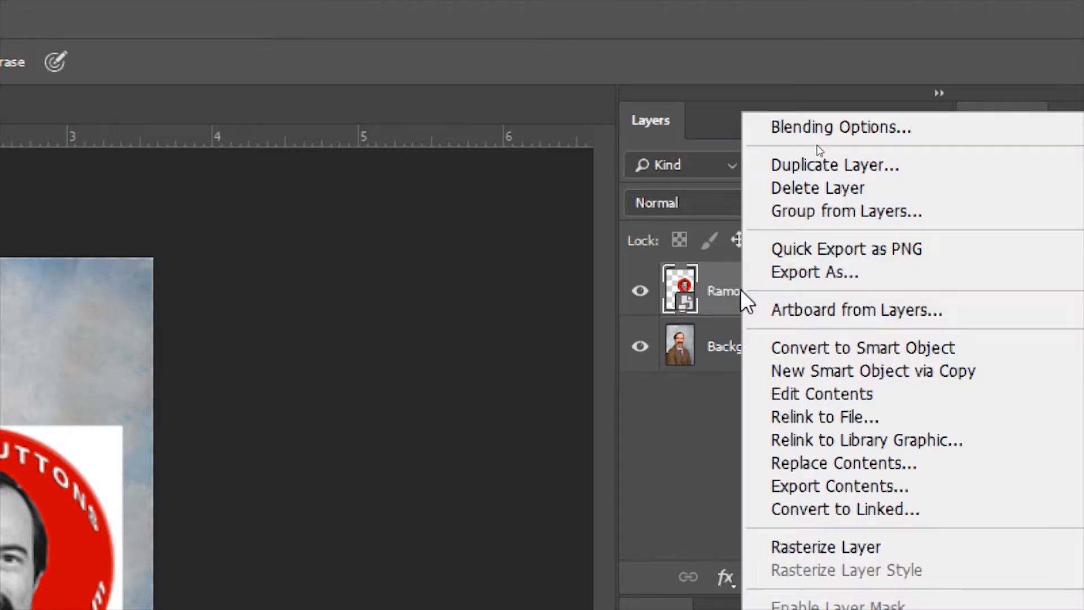
pyautogui.click(835, 545)
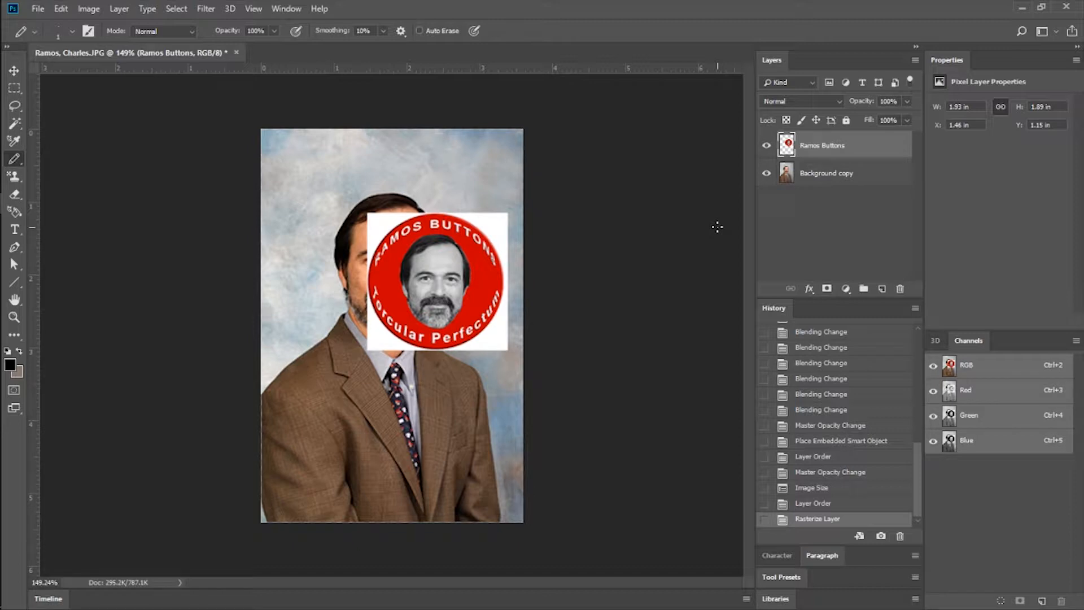
# Duplicate the red button layer under the suggested name and move the copy up and to the left over the portrait.
pyautogui.rightClick(849, 145)
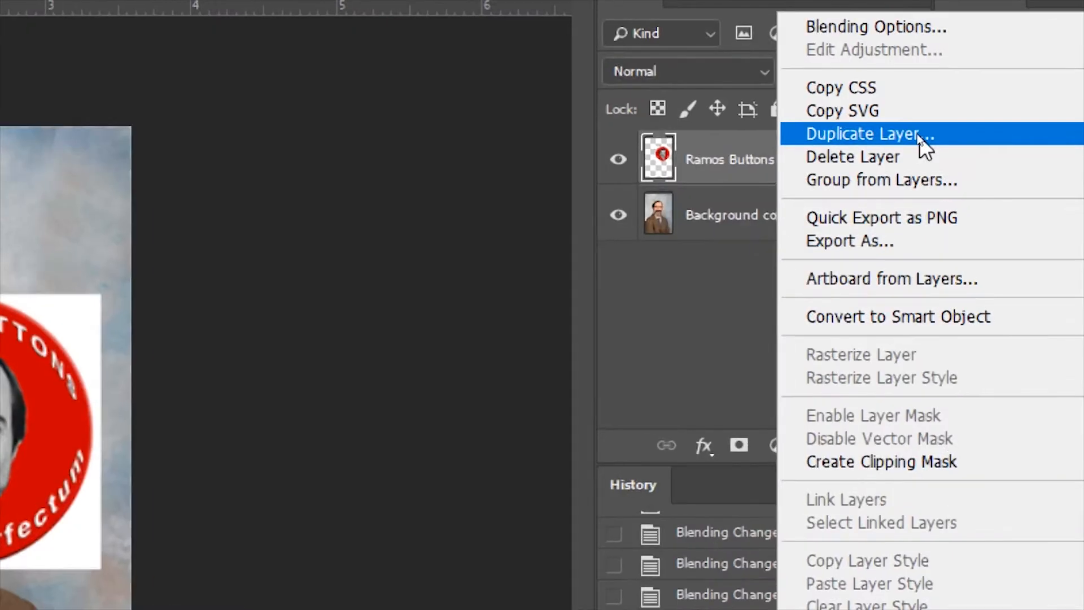
pyautogui.click(924, 136)
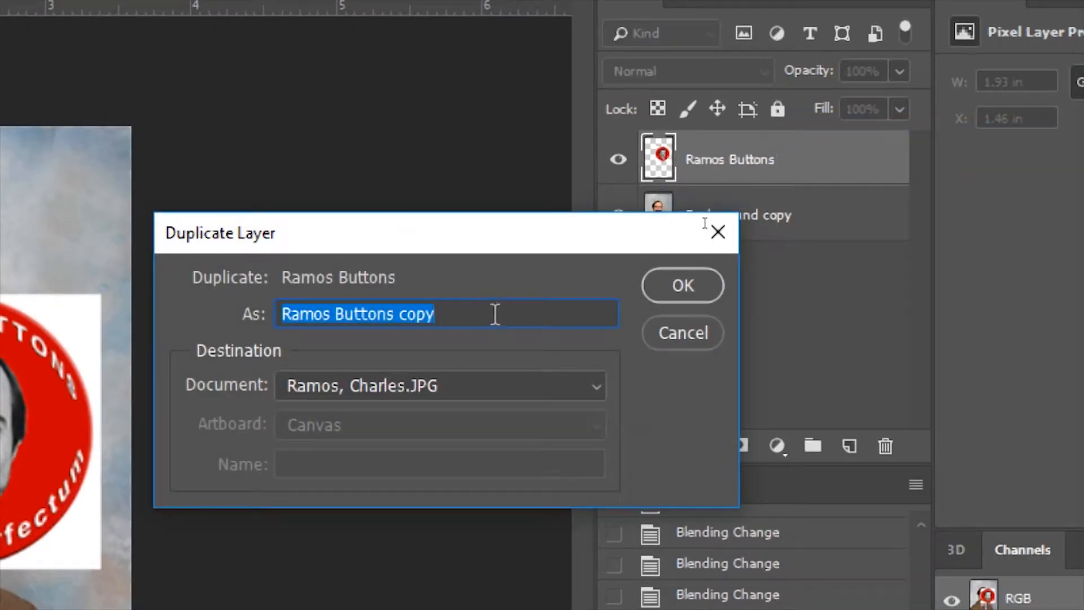
pyautogui.click(682, 286)
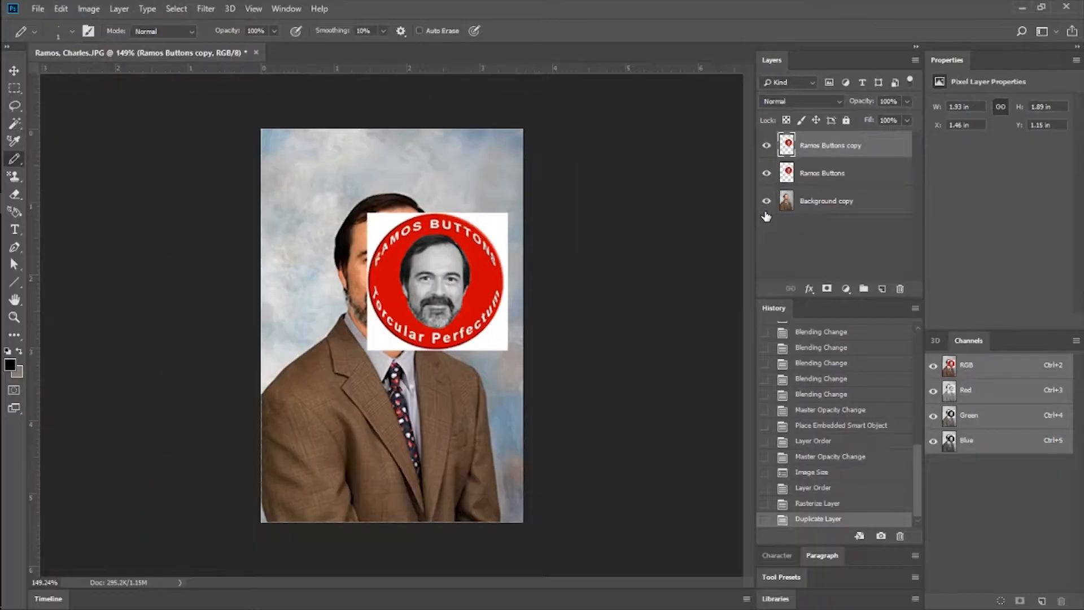
pyautogui.click(14, 72)
pyautogui.moveTo(438, 316); pyautogui.dragTo(333, 257)
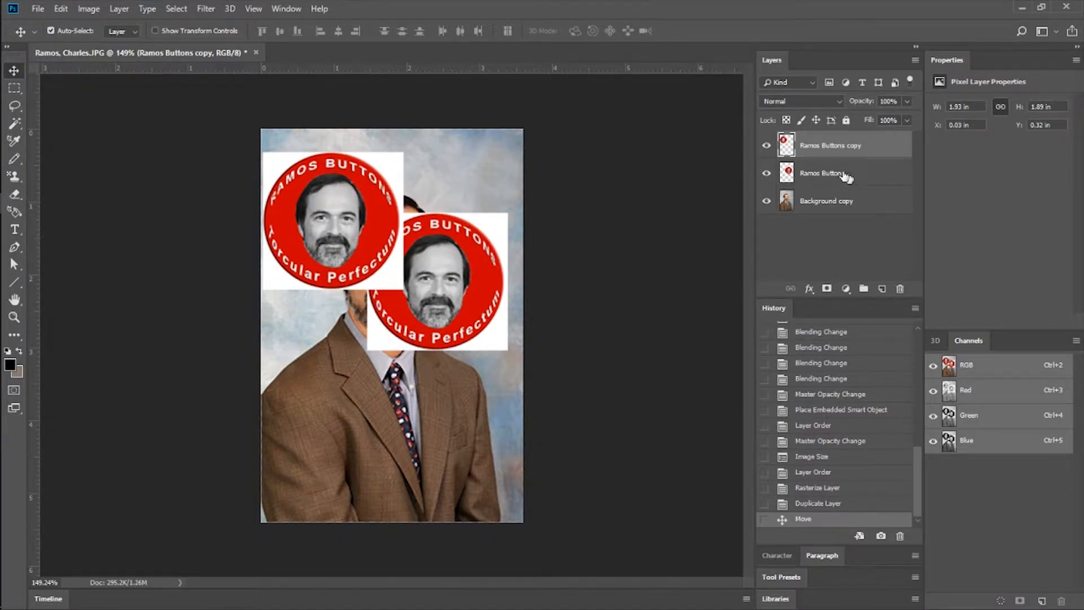
# Revert to the Rasterize Layer history state, deselect the layers, and close the portrait without saving changes.
pyautogui.click(826, 504)
pyautogui.click(826, 489)
pyautogui.click(844, 180)
pyautogui.click(838, 227)
pyautogui.click(180, 52)
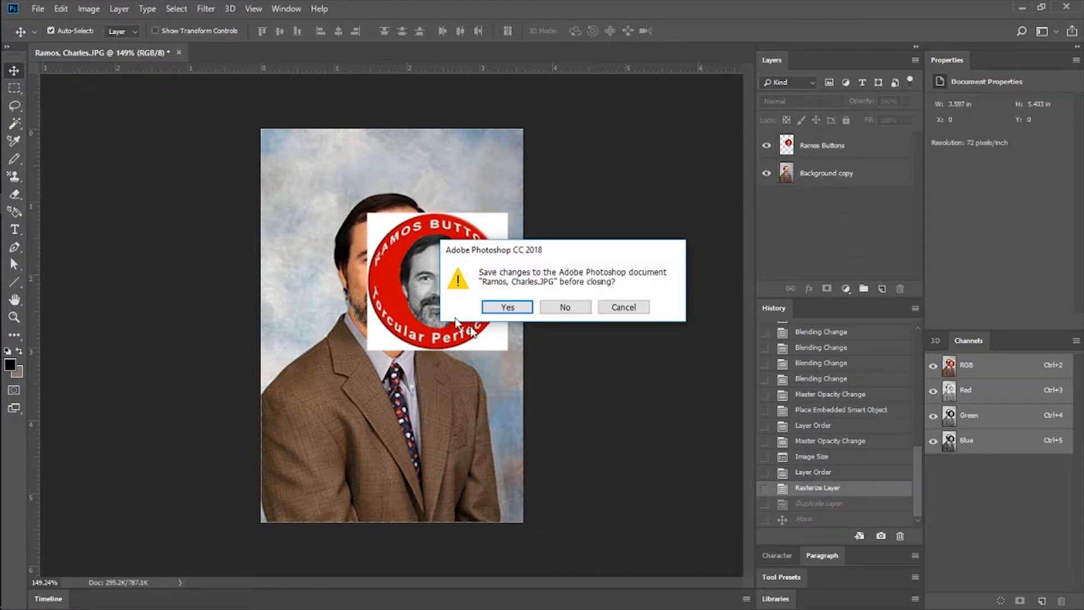
pyautogui.click(559, 309)
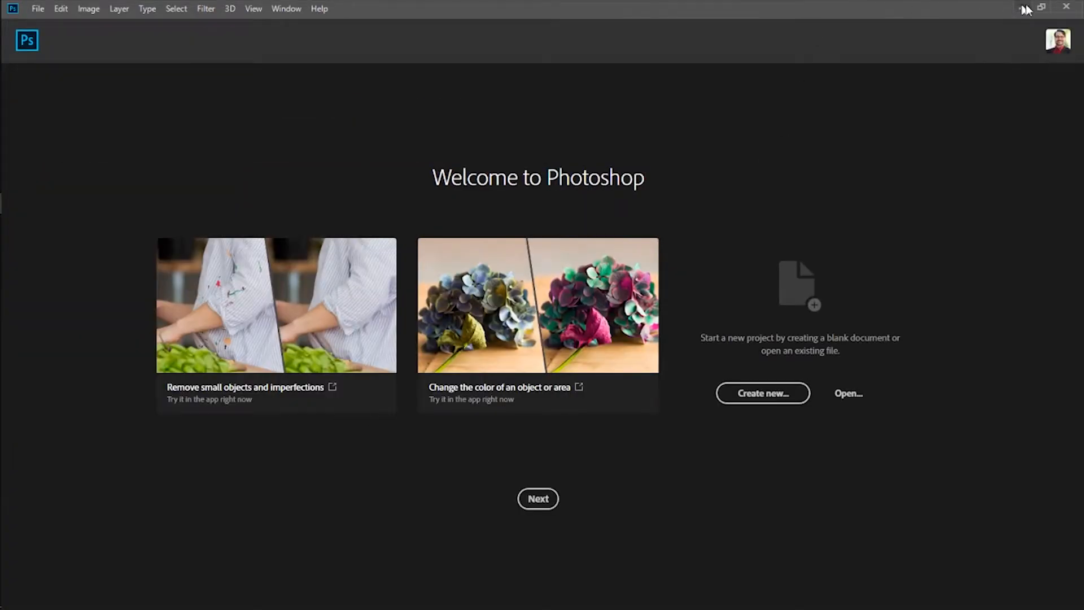
# Restore the window to a smaller size, reopen the original portrait JPG from the desktop, and maximize the window again.
pyautogui.click(1041, 7)
pyautogui.moveTo(127, 18); pyautogui.dragTo(784, 190)
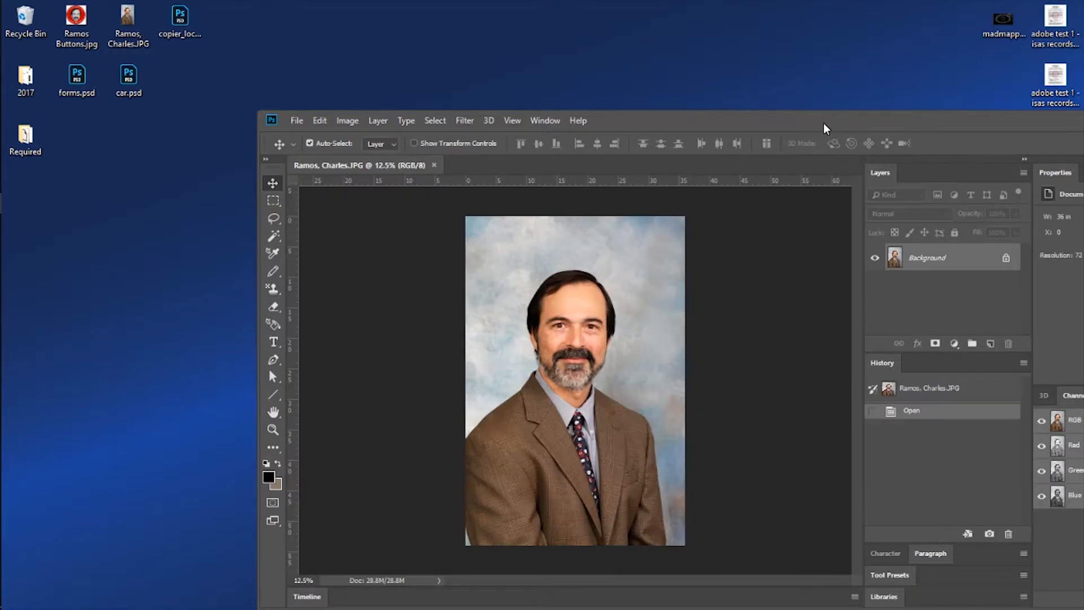
pyautogui.doubleClick(823, 123)
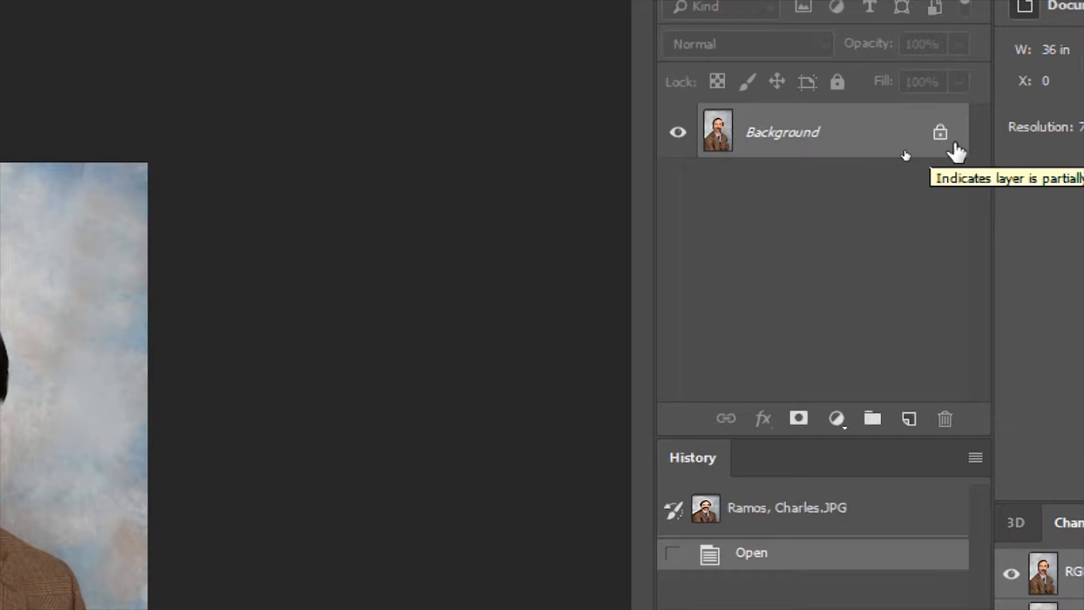
# Duplicate the locked Background layer under the suggested name, and hide the original Background layer.
pyautogui.rightClick(884, 126)
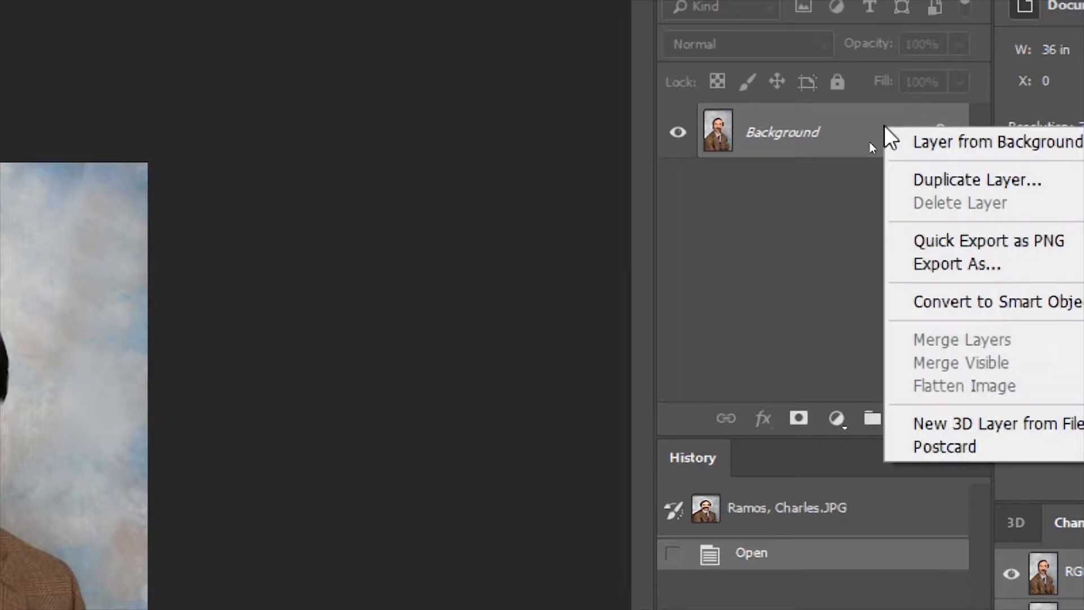
pyautogui.click(963, 180)
pyautogui.click(751, 259)
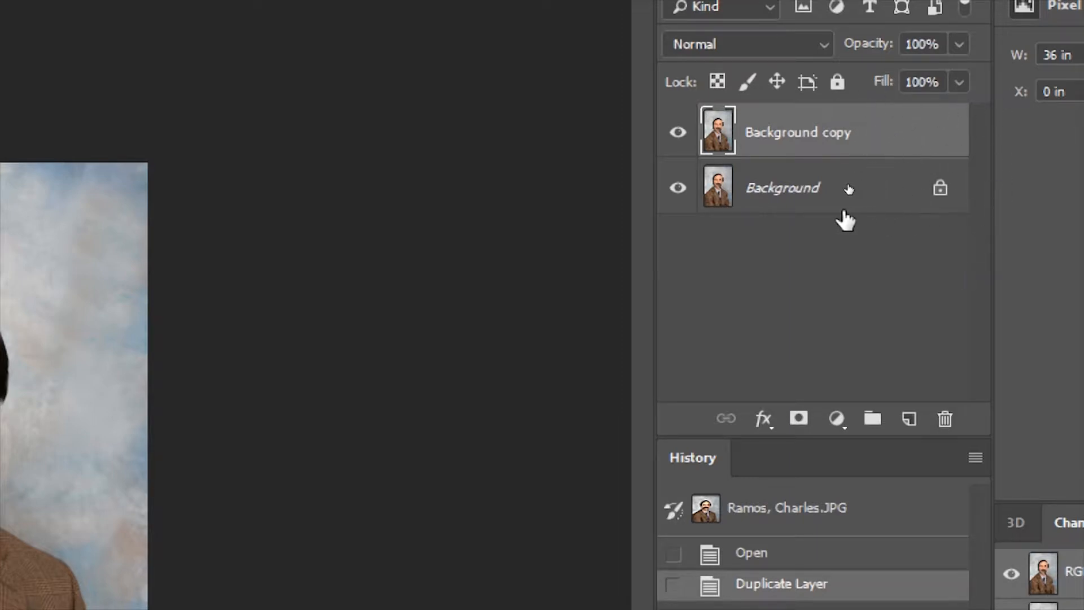
pyautogui.click(830, 192)
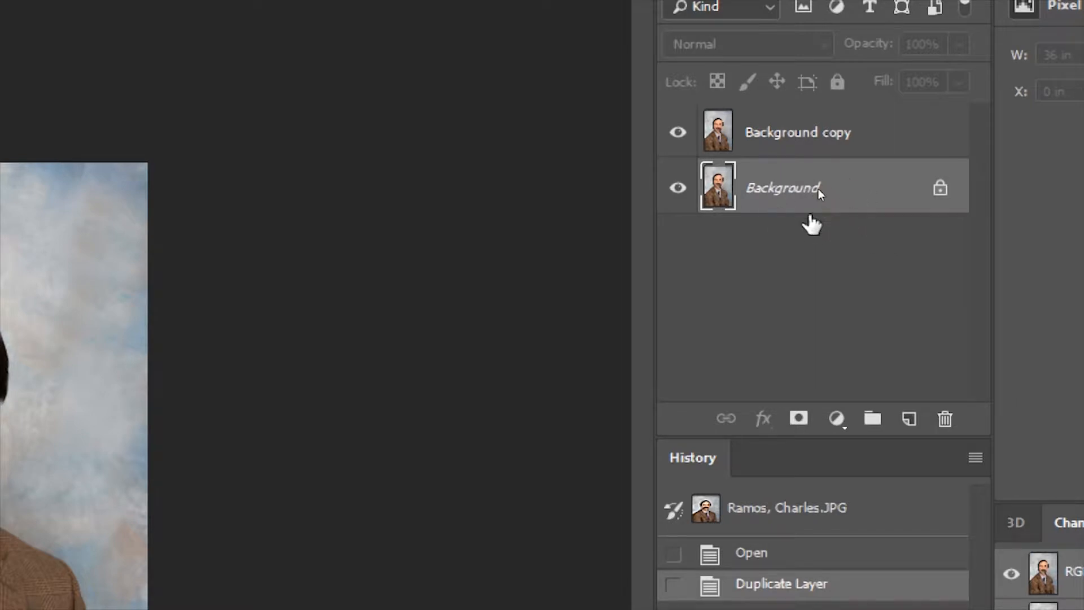
pyautogui.click(678, 189)
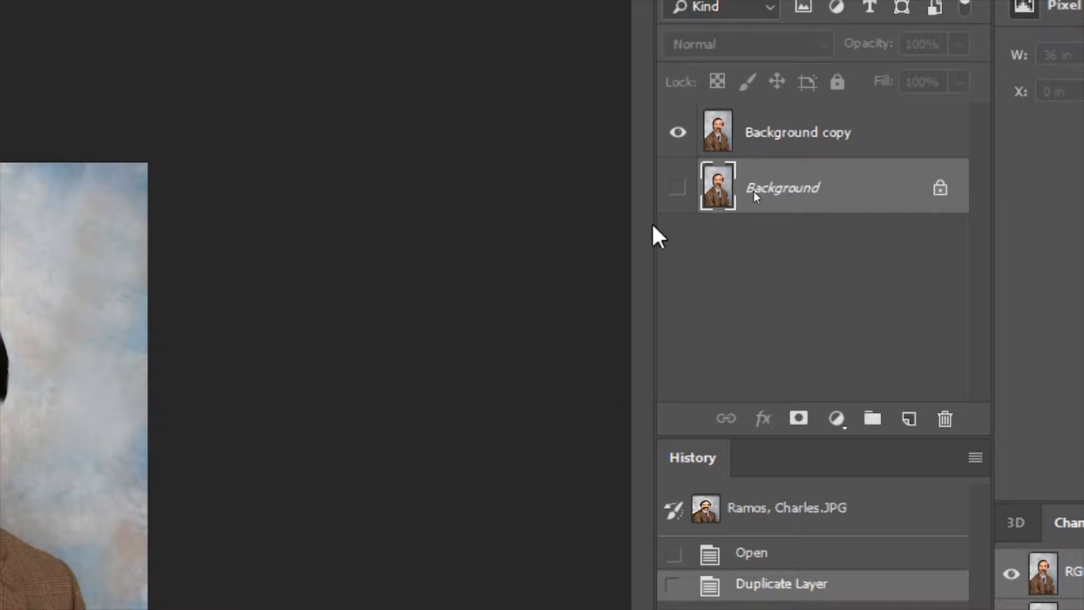
pyautogui.press('super')
pyautogui.press('super+minus')
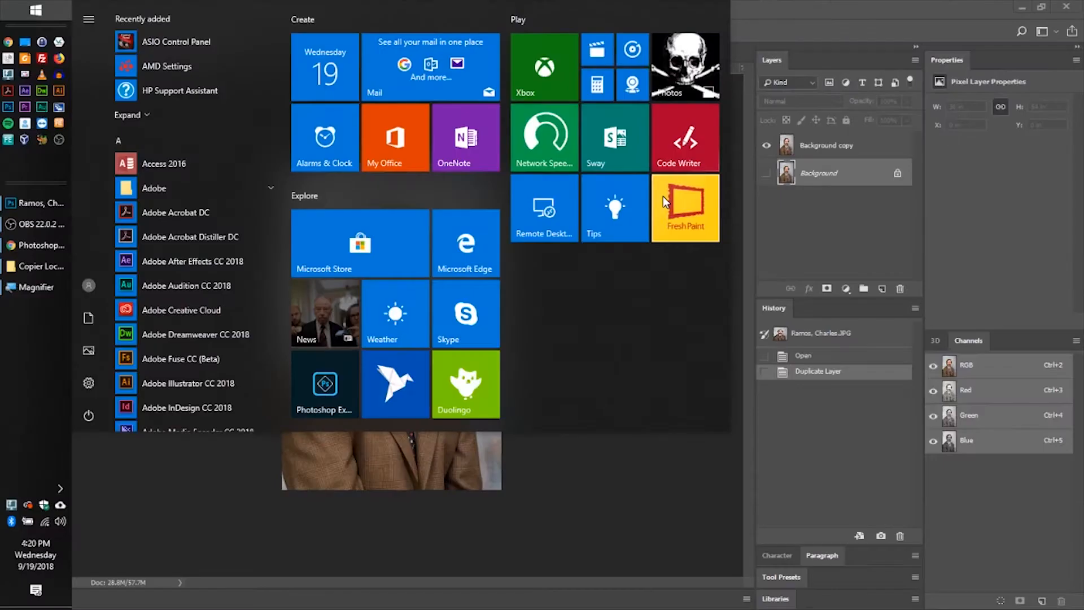
# Resize the image to a width of 500 pixels with the proportions kept.
pyautogui.click(598, 526)
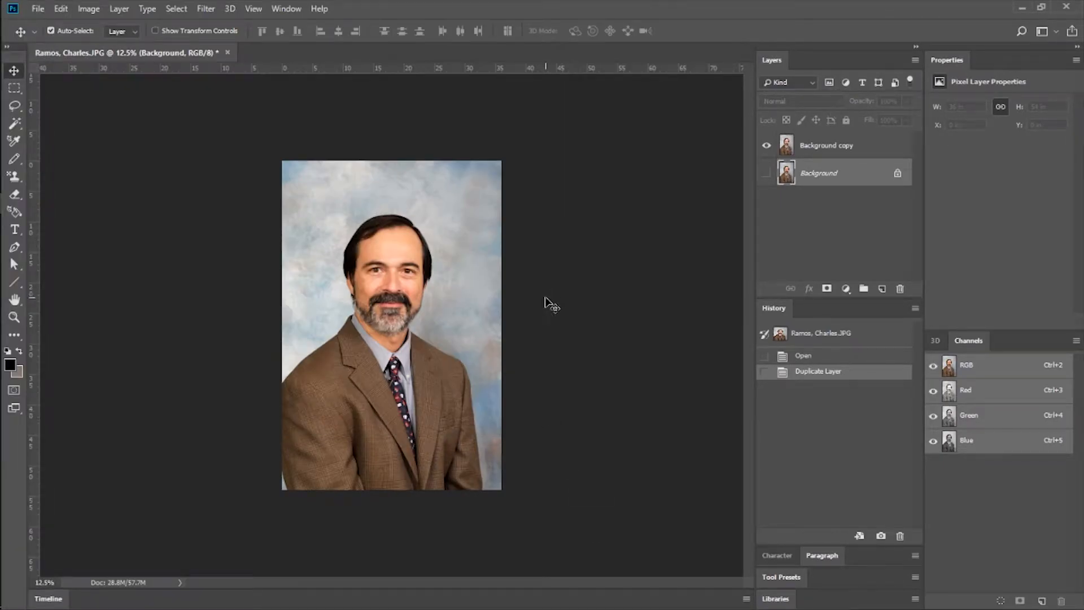
pyautogui.click(89, 8)
pyautogui.click(117, 111)
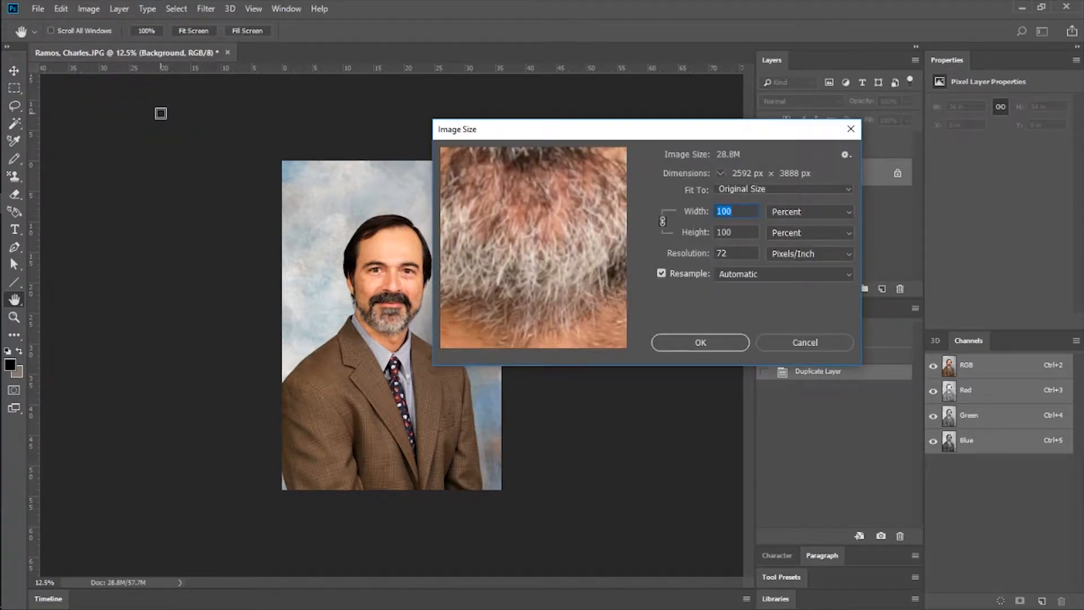
pyautogui.click(830, 213)
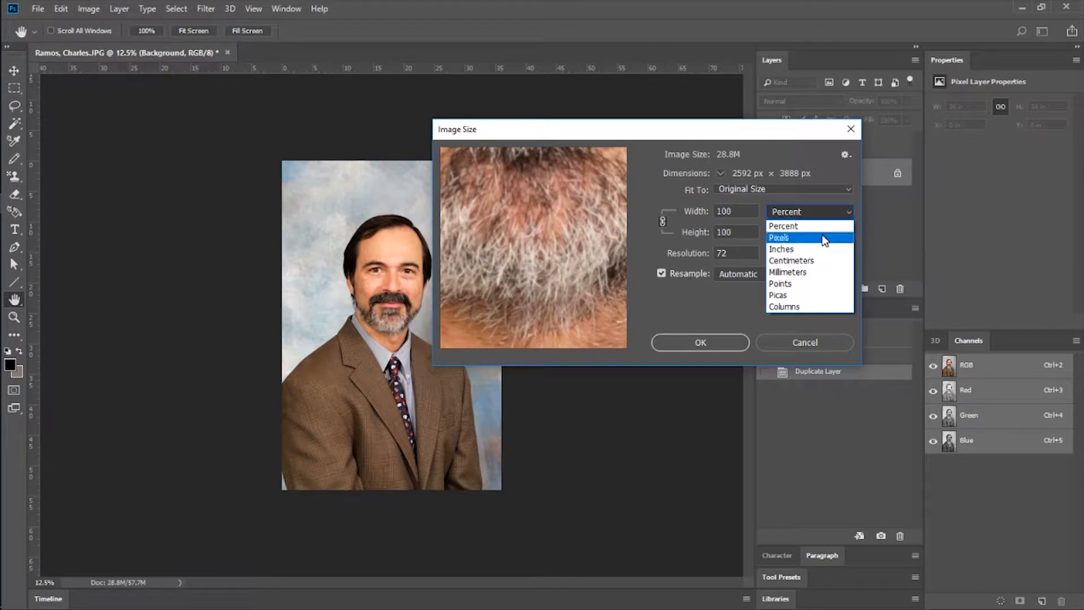
pyautogui.click(779, 237)
pyautogui.doubleClick(728, 211)
pyautogui.write('500')
pyautogui.press('Return')
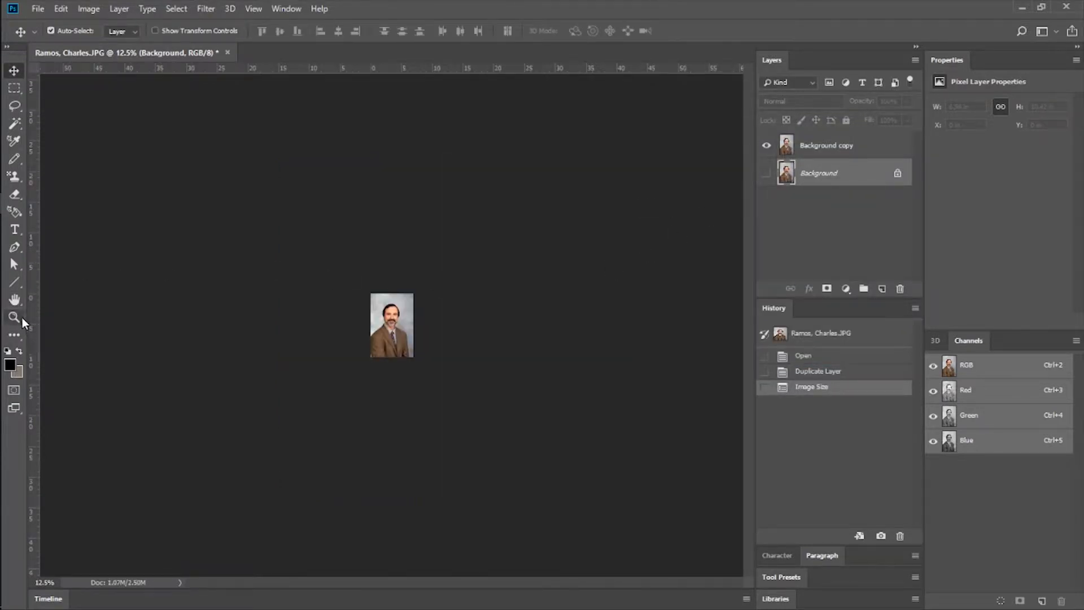
# Erase most of the head and some surrounding backdrop on the Background copy layer with the Eraser.
pyautogui.click(14, 317)
pyautogui.click(389, 320)
pyautogui.click(389, 320)
pyautogui.click(390, 320)
pyautogui.click(389, 319)
pyautogui.click(390, 320)
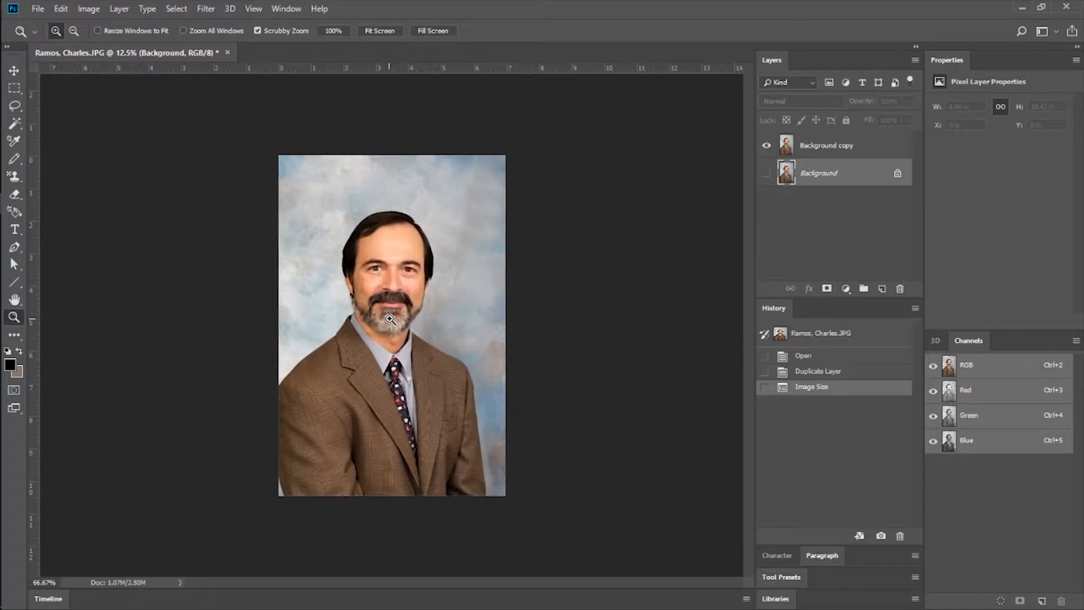
pyautogui.click(390, 319)
pyautogui.click(15, 158)
pyautogui.click(15, 124)
pyautogui.click(19, 198)
pyautogui.click(339, 195)
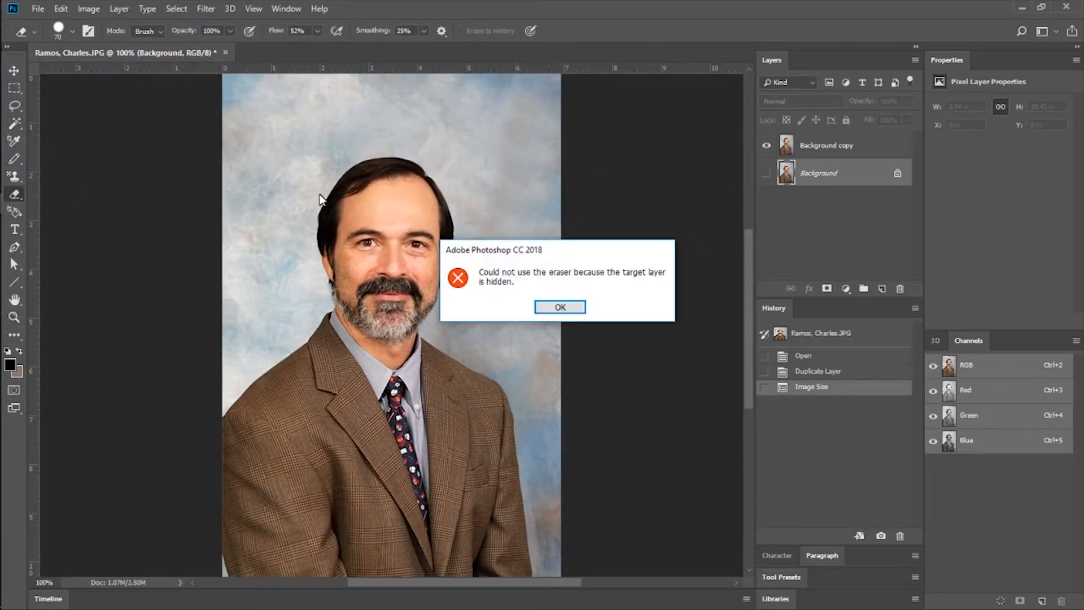
pyautogui.click(556, 307)
pyautogui.click(829, 148)
pyautogui.moveTo(354, 192)
pyautogui.mouseDown()
pyautogui.moveTo(332, 191)
pyautogui.moveTo(437, 195)
pyautogui.moveTo(359, 181)
pyautogui.moveTo(438, 160)
pyautogui.moveTo(358, 186)
pyautogui.moveTo(329, 146)
pyautogui.moveTo(525, 194)
pyautogui.moveTo(376, 212)
pyautogui.moveTo(431, 238)
pyautogui.moveTo(339, 251)
pyautogui.moveTo(338, 261)
pyautogui.moveTo(390, 272)
pyautogui.moveTo(369, 302)
pyautogui.moveTo(406, 288)
pyautogui.mouseUp()
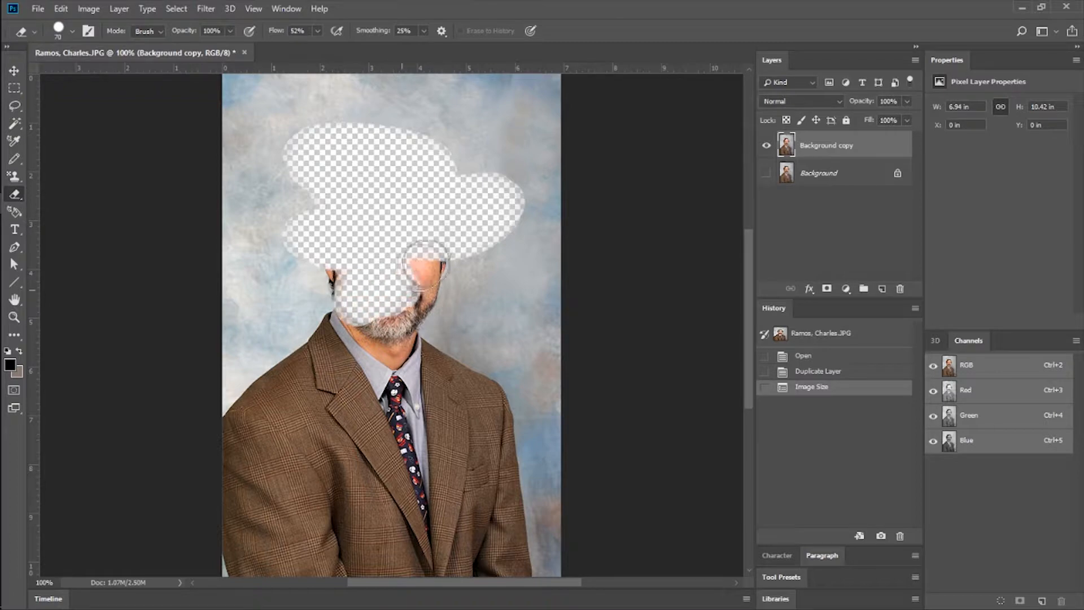
# Toggle the original Background layer's visibility repeatedly to compare it with the erased copy, and leave it hidden.
pyautogui.click(766, 175)
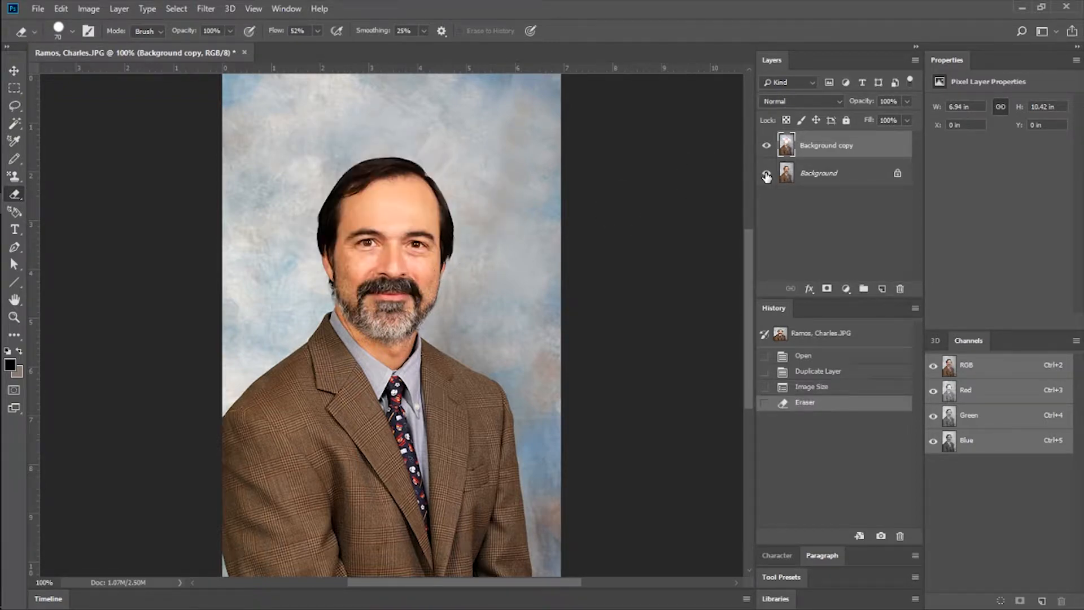
pyautogui.click(766, 177)
pyautogui.click(766, 176)
pyautogui.click(766, 176)
pyautogui.click(767, 176)
pyautogui.click(767, 176)
pyautogui.click(768, 176)
pyautogui.click(768, 175)
pyautogui.click(767, 175)
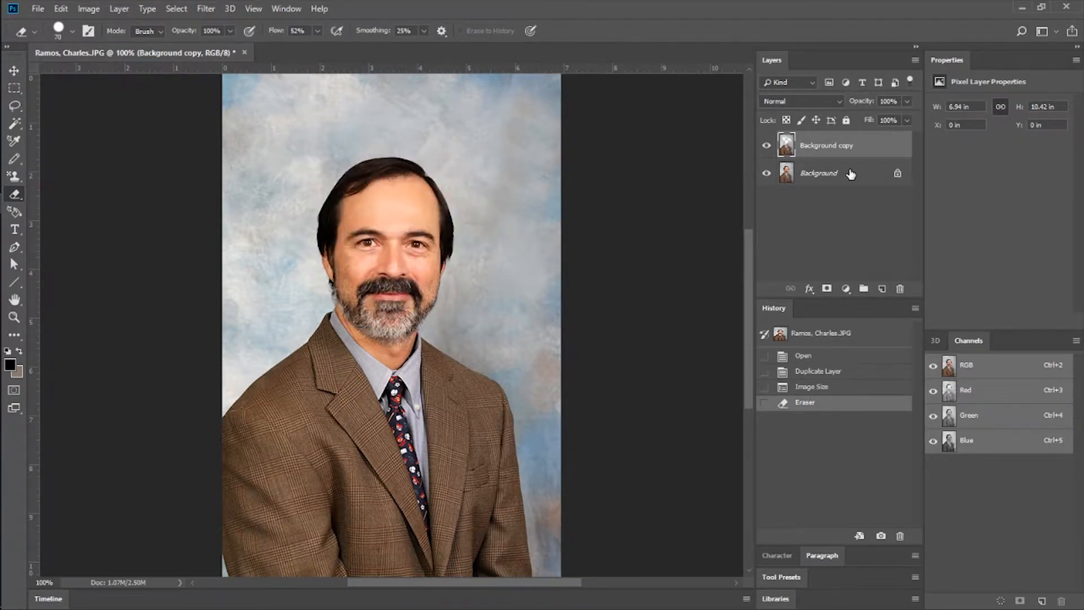
pyautogui.click(768, 175)
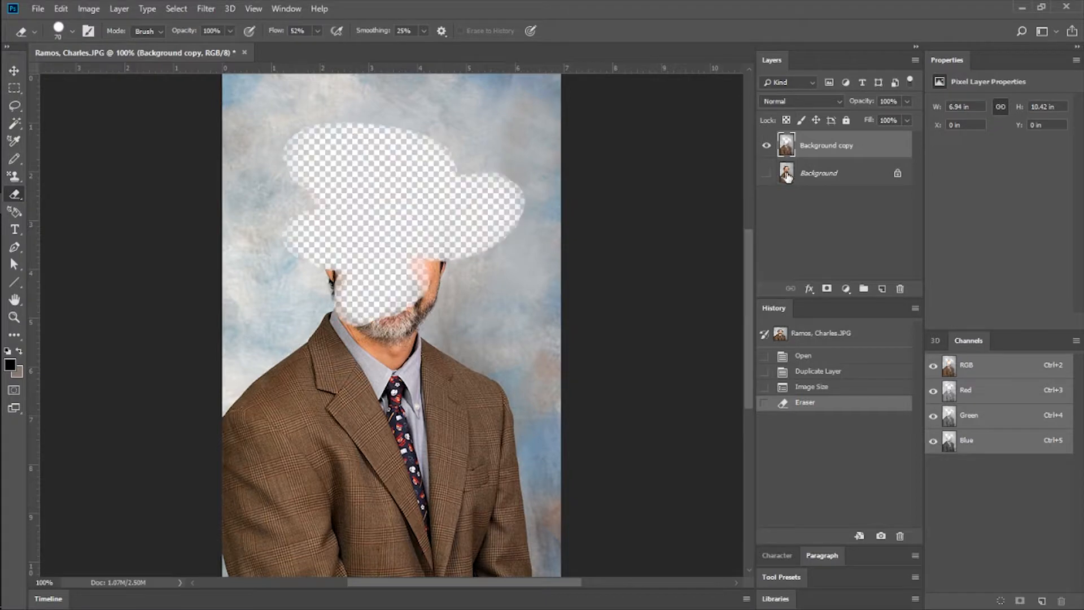
# Revert to the Image Size history state and select the original Background layer.
pyautogui.click(823, 390)
pyautogui.click(834, 179)
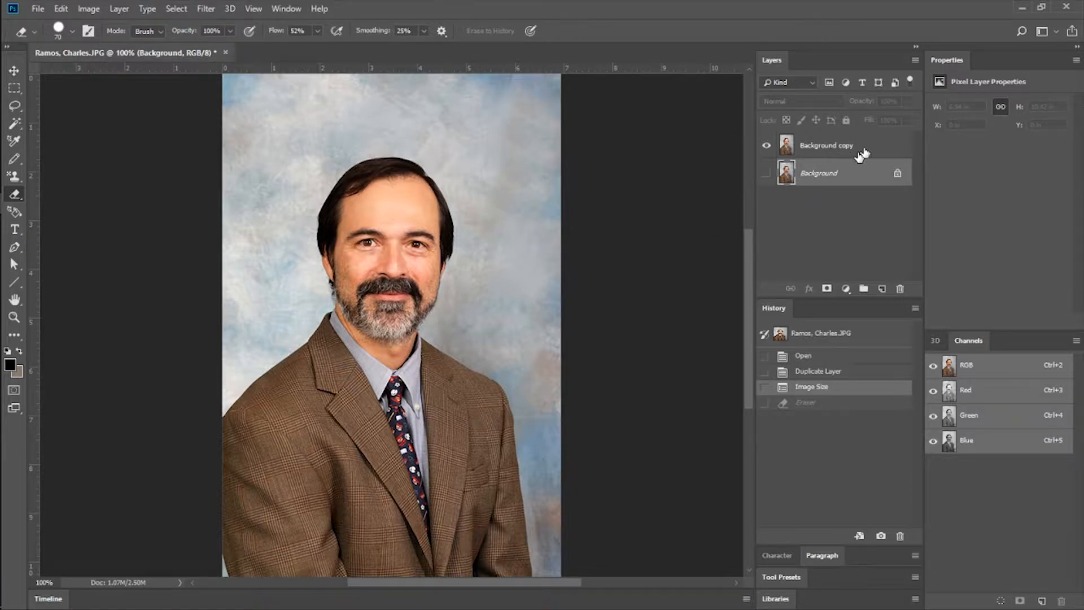
# Duplicate the Background copy layer and group the two copies under the suggested group name.
pyautogui.rightClick(838, 141)
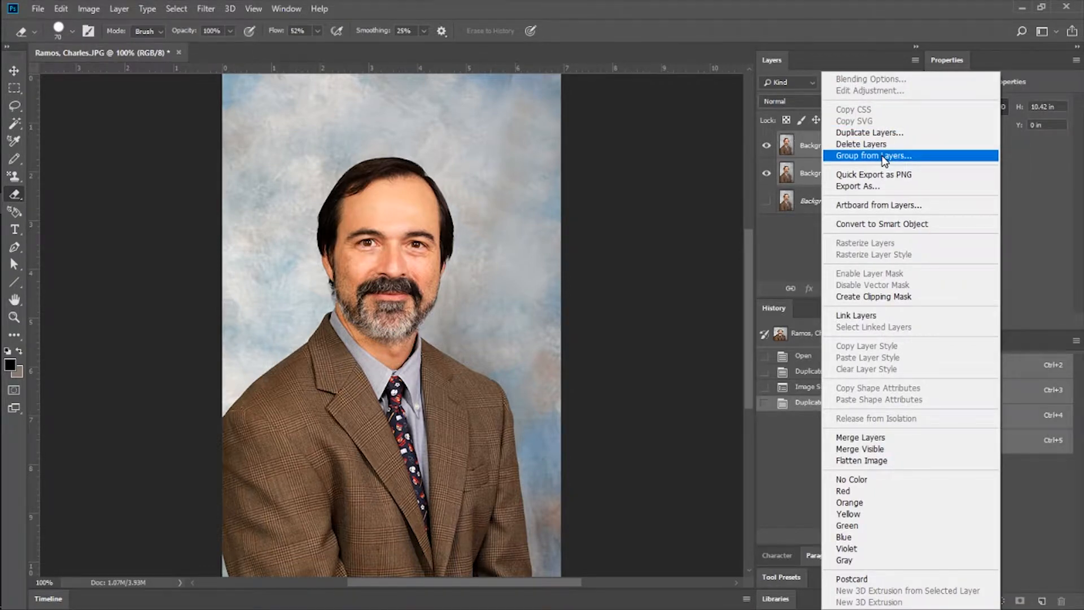
pyautogui.click(885, 156)
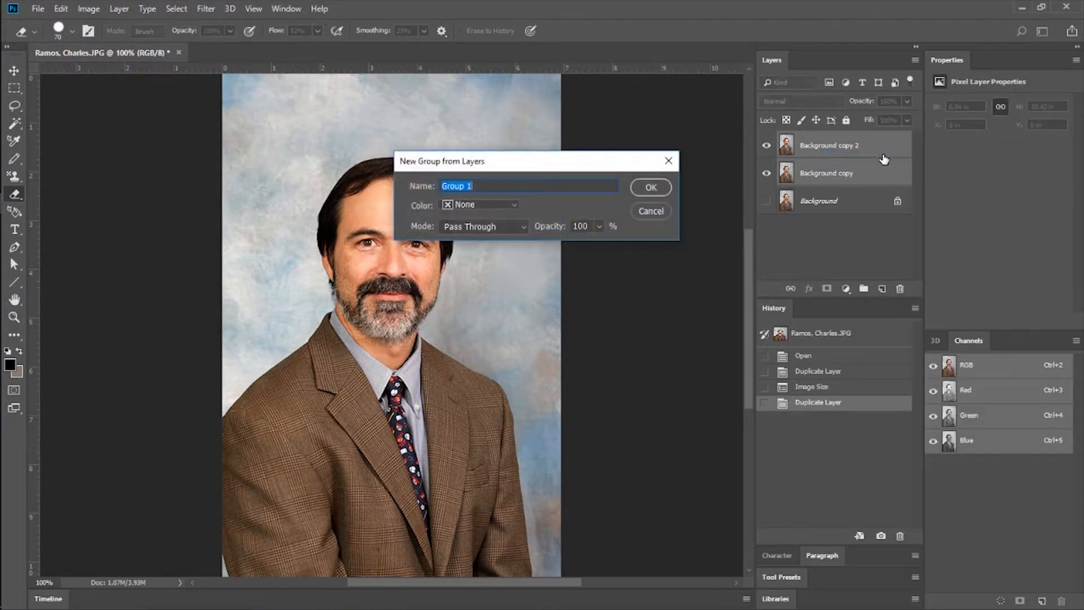
pyautogui.click(651, 187)
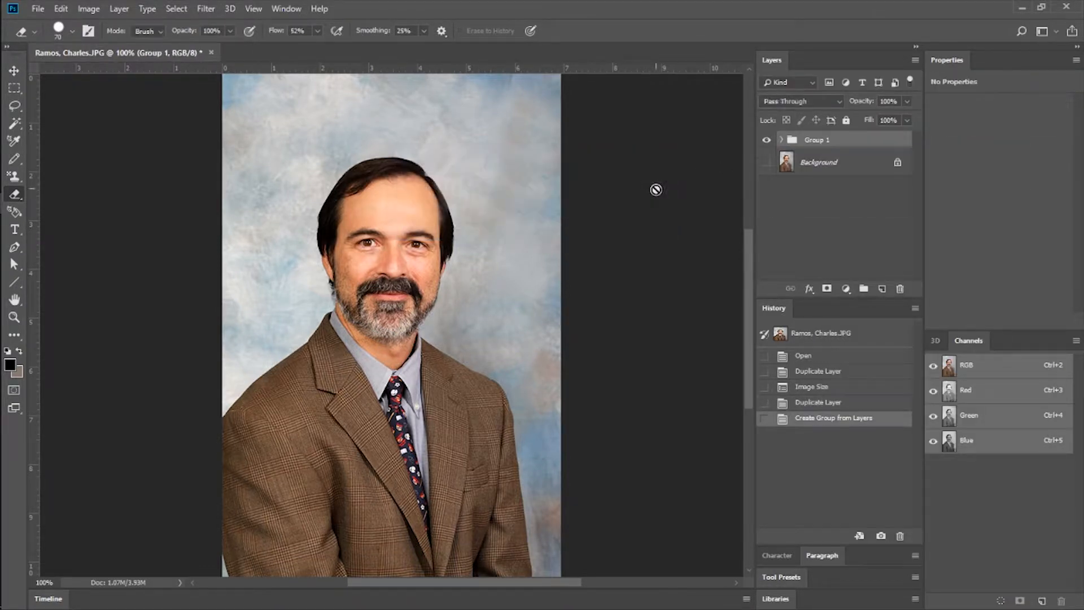
# Expand and collapse the new layer group to view its contents, and toggle the group's visibility off and on.
pyautogui.click(782, 139)
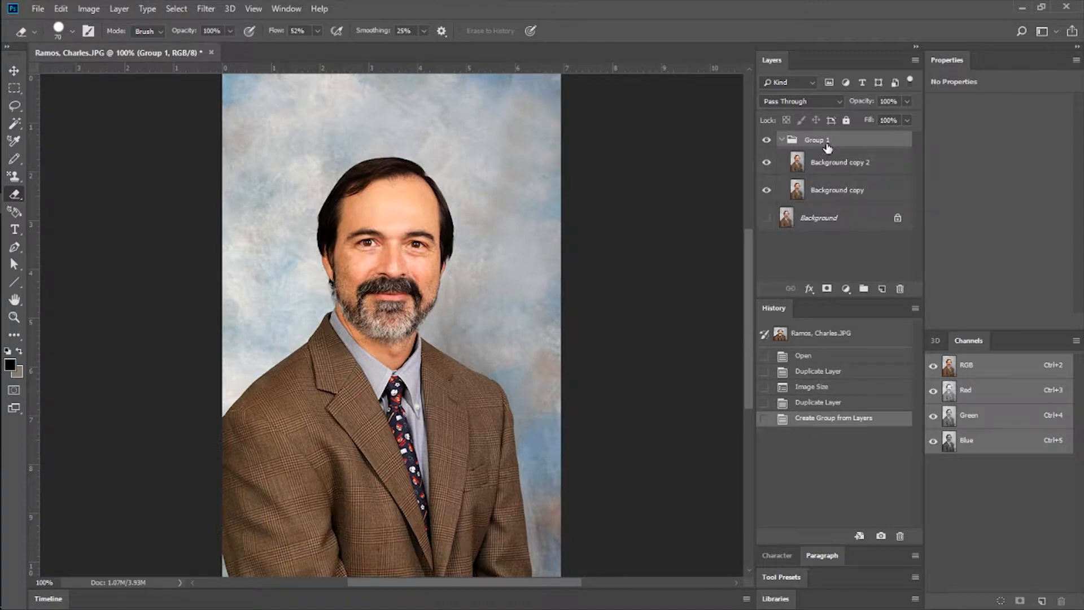
pyautogui.click(781, 141)
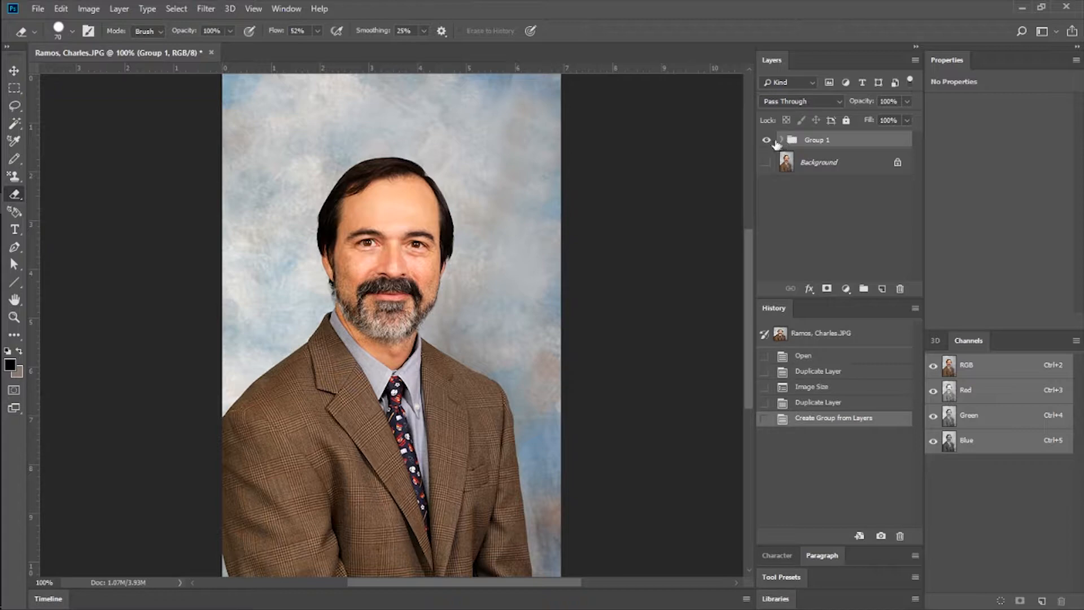
pyautogui.click(766, 141)
pyautogui.click(766, 141)
pyautogui.click(767, 141)
pyautogui.click(767, 141)
pyautogui.click(781, 141)
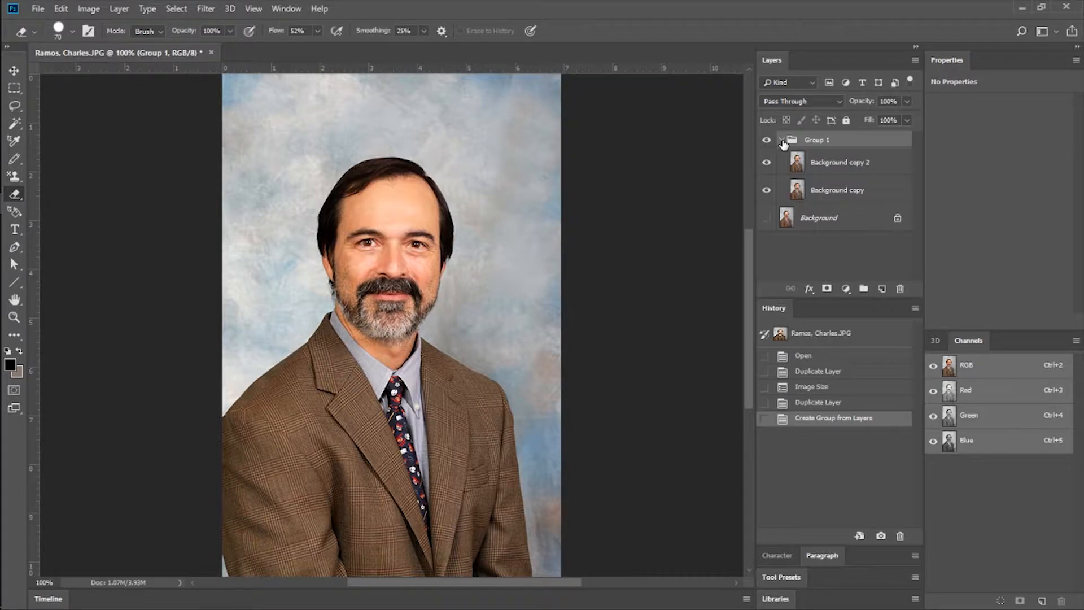
pyautogui.click(766, 141)
pyautogui.click(766, 140)
pyautogui.click(783, 141)
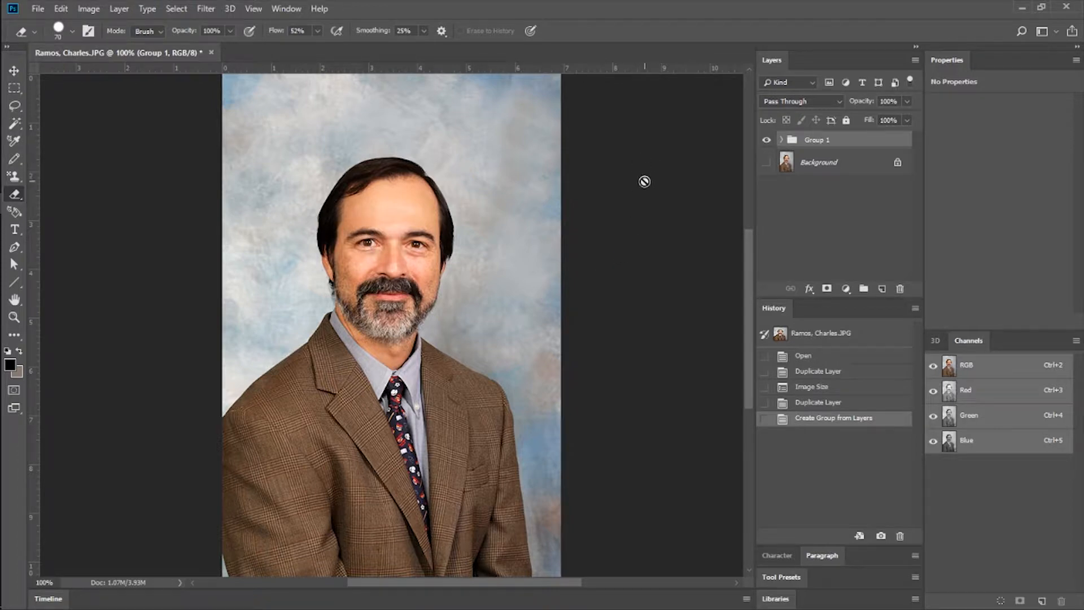
# Restore the window to a smaller size and close the portrait without saving changes.
pyautogui.doubleClick(576, 6)
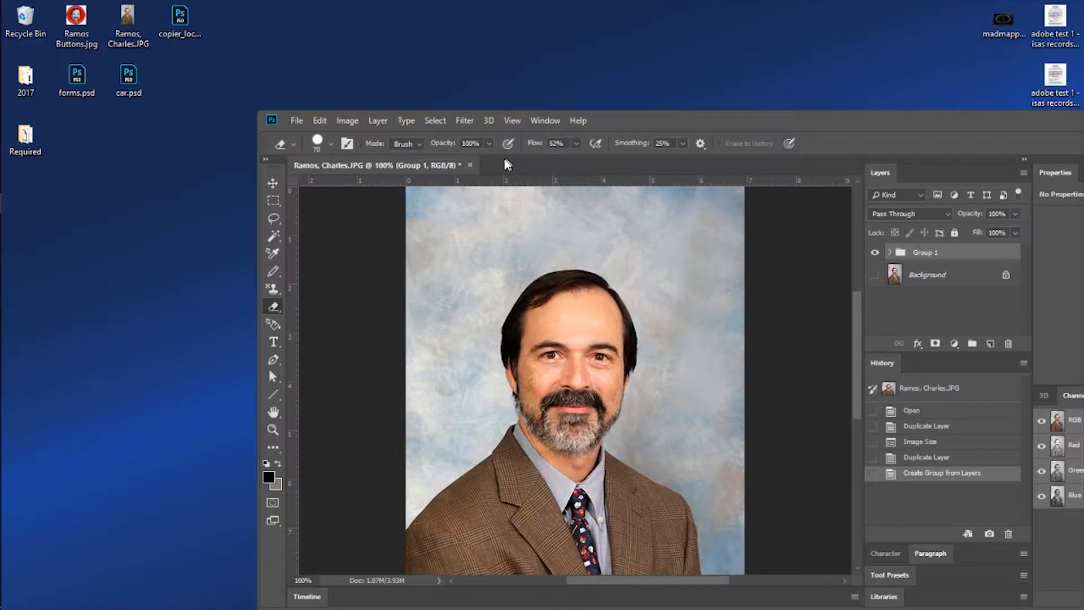
pyautogui.click(471, 166)
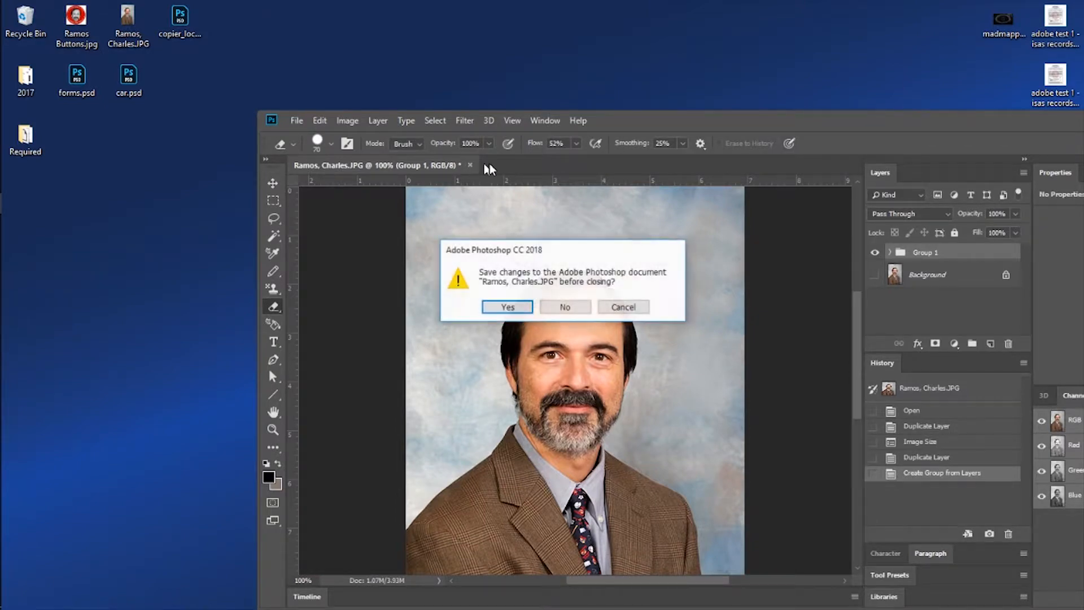
pyautogui.click(563, 311)
# Move the application window up and to the left, and reopen the portrait JPG from the desktop.
pyautogui.moveTo(658, 122); pyautogui.dragTo(603, 78)
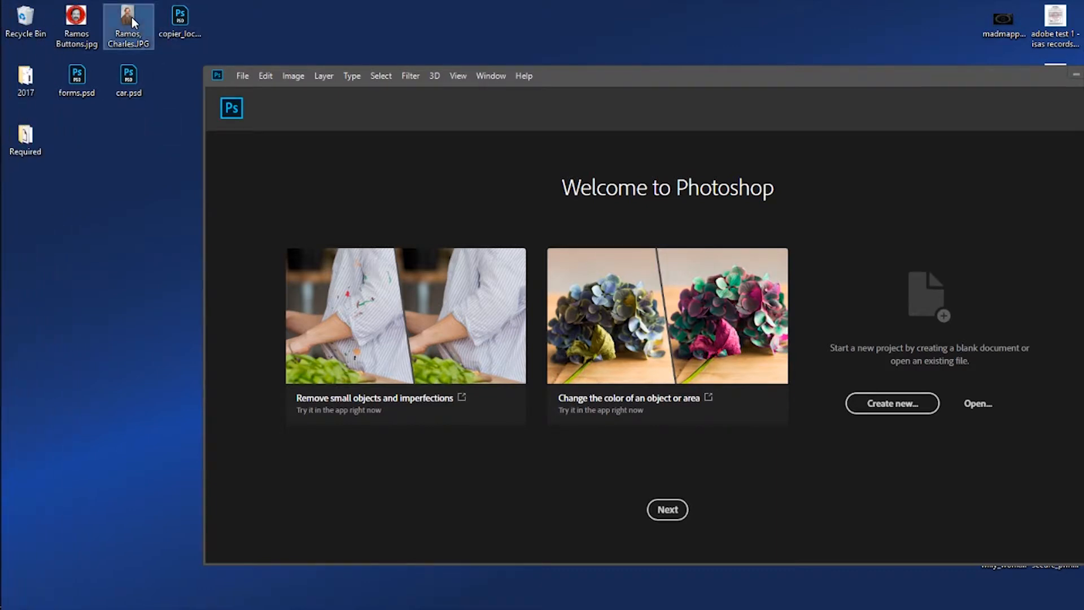
pyautogui.moveTo(599, 276); pyautogui.dragTo(553, 268)
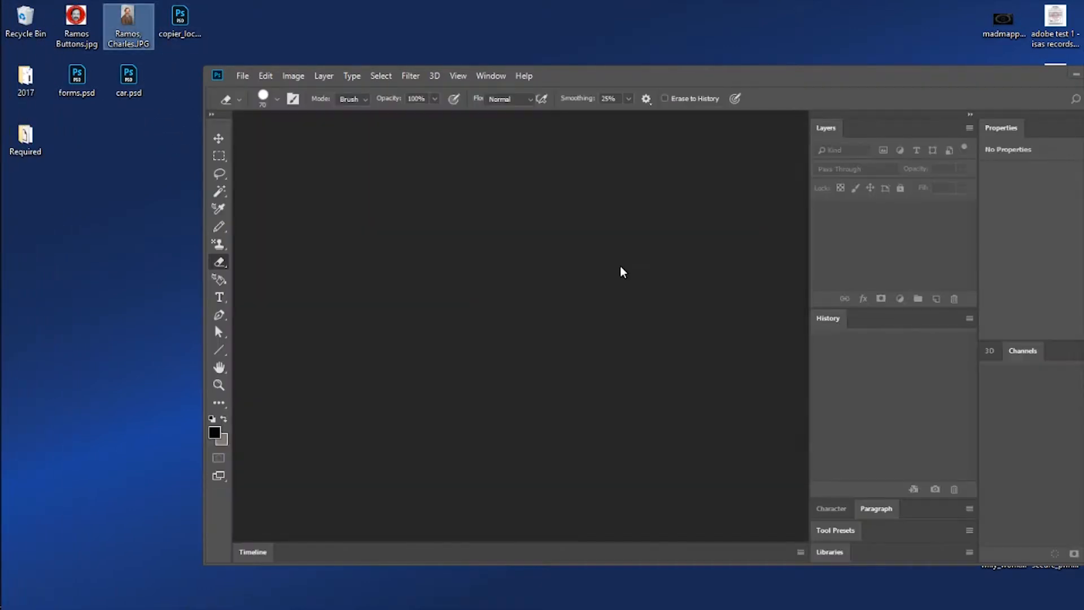
# Review the commands for opening and closing documents and the Open with choices for the portrait file on the desktop.
pyautogui.click(243, 76)
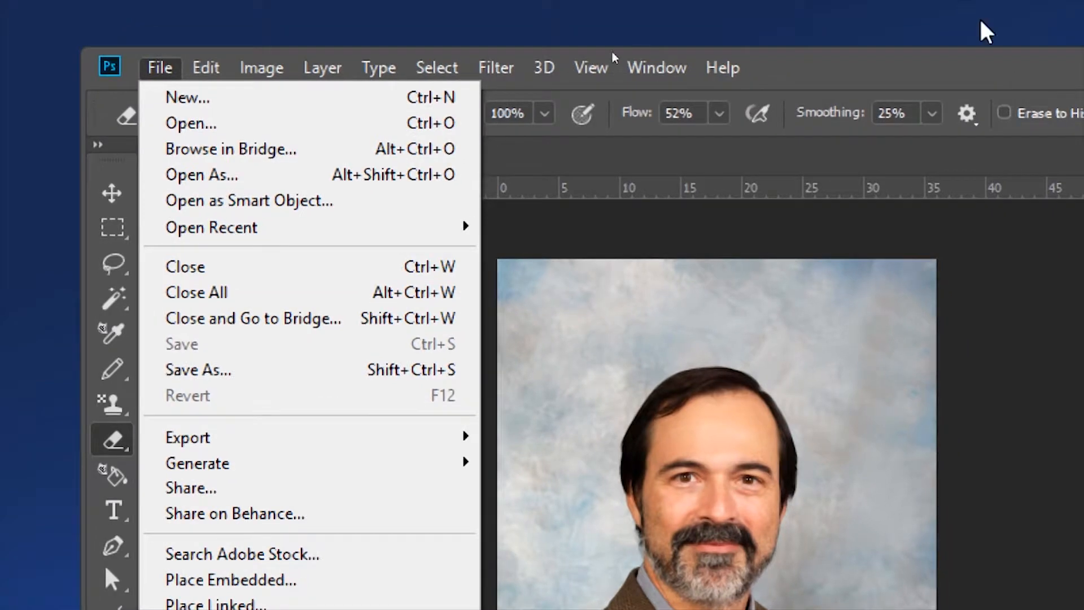
pyautogui.click(936, 35)
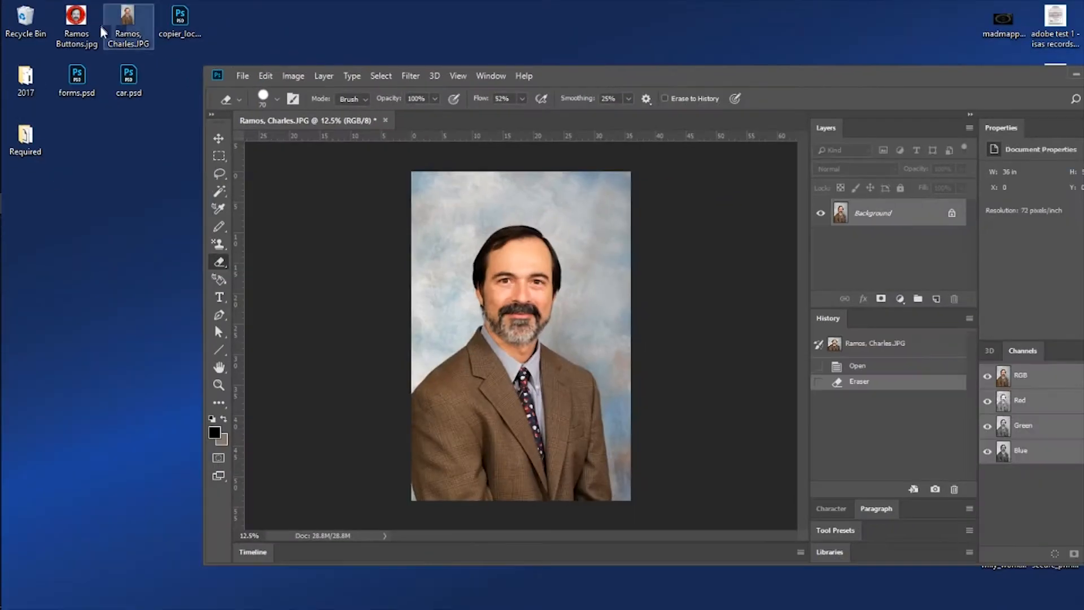
pyautogui.rightClick(125, 31)
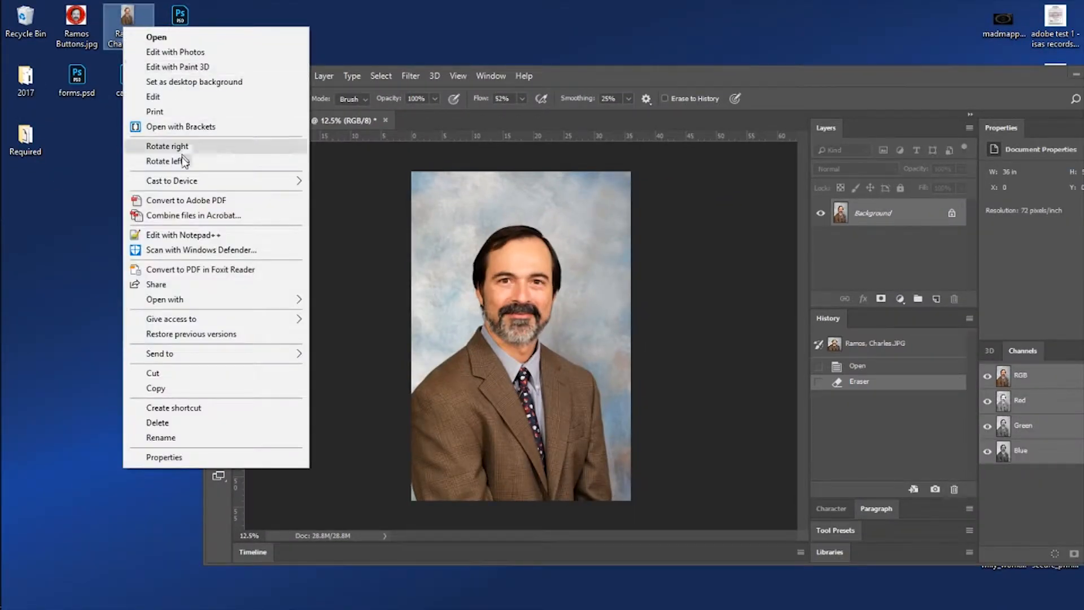
pyautogui.moveTo(186, 300)
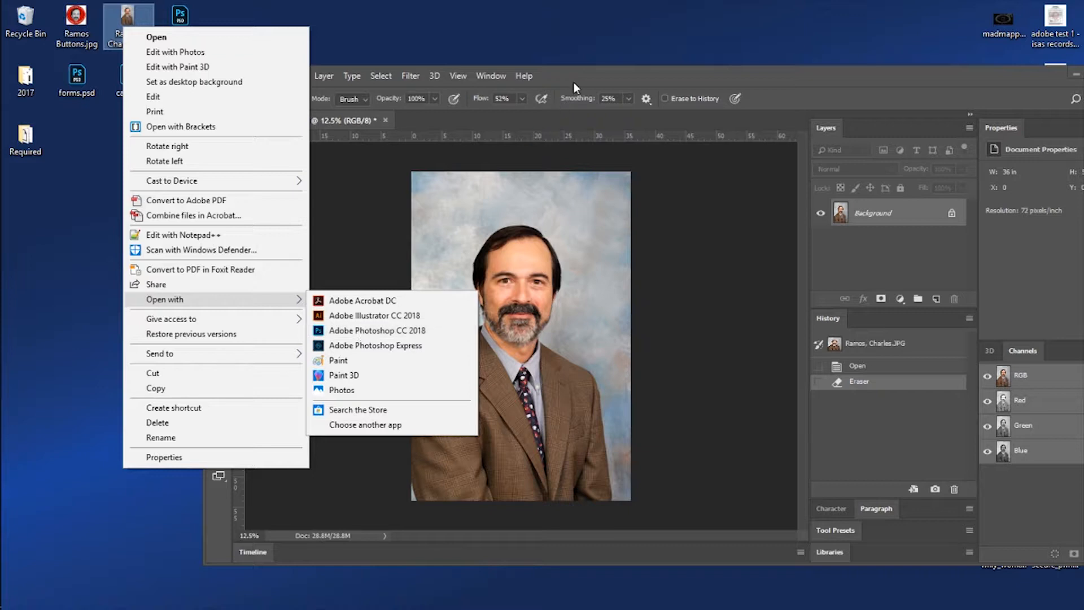
pyautogui.click(358, 330)
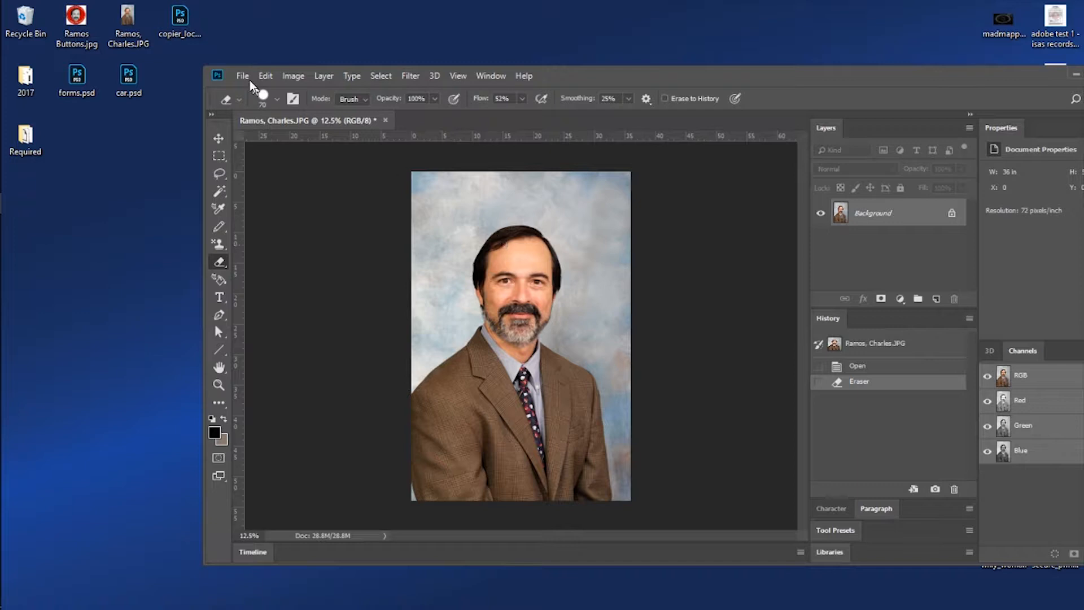
pyautogui.moveTo(76, 22); pyautogui.dragTo(532, 271)
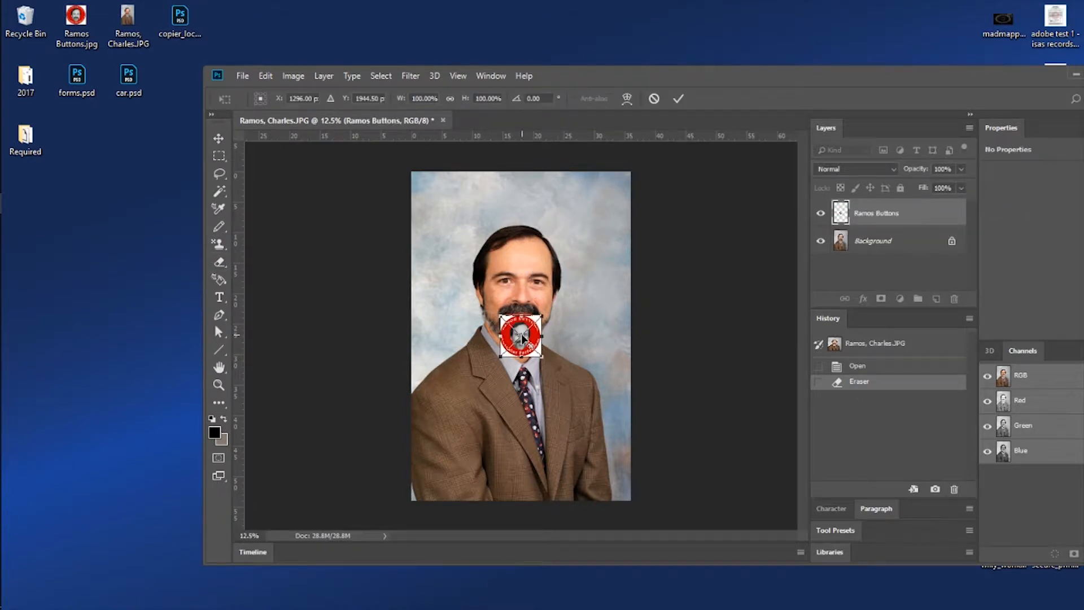
pyautogui.moveTo(543, 317); pyautogui.dragTo(610, 245)
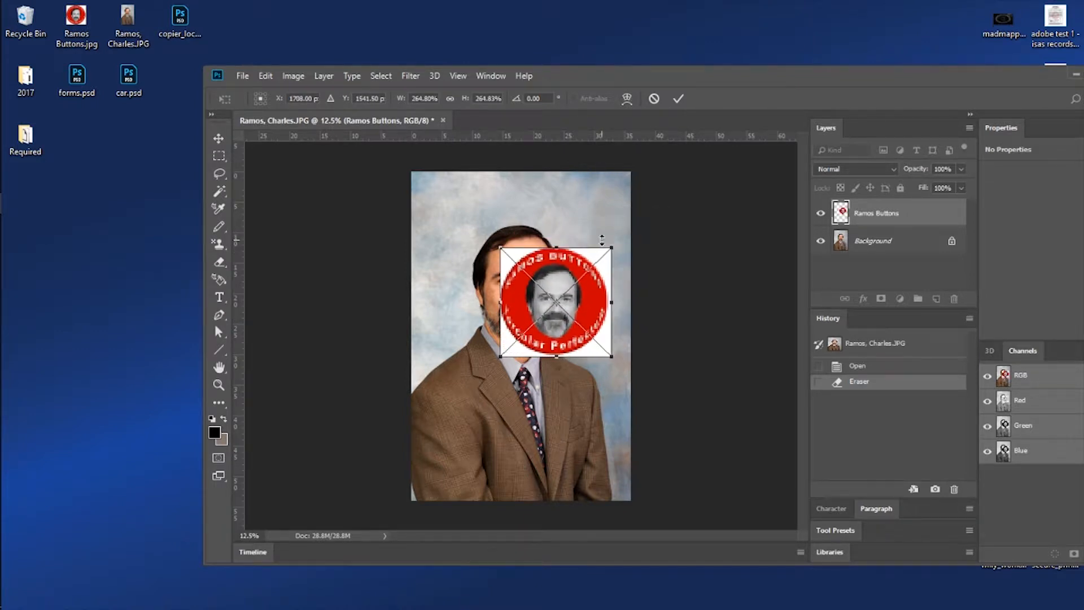
pyautogui.press('Escape')
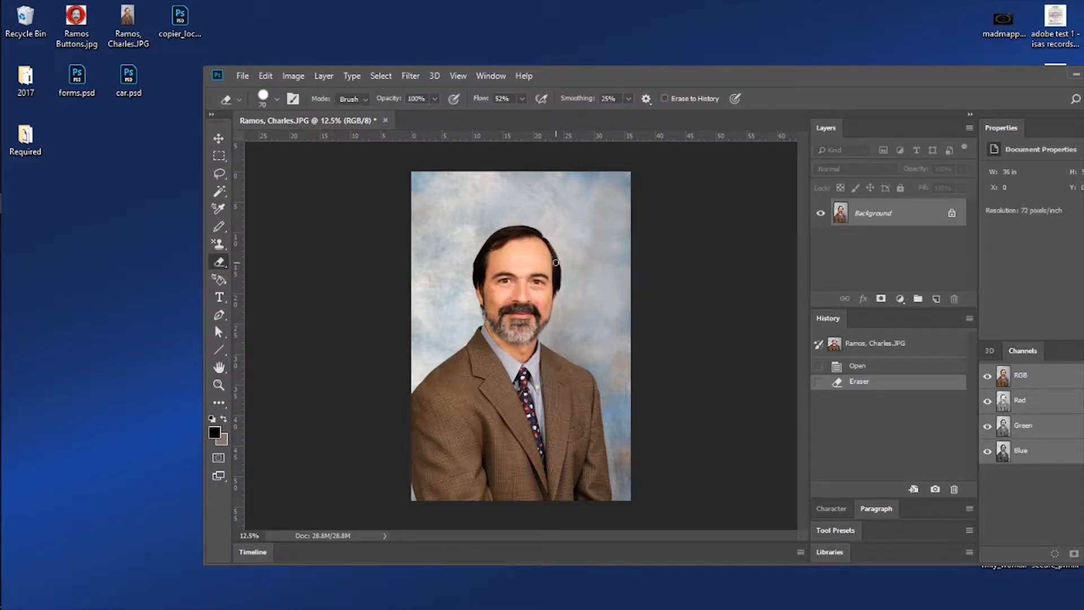
# Resize the reopened portrait to a width of 500 pixels.
pyautogui.click(293, 76)
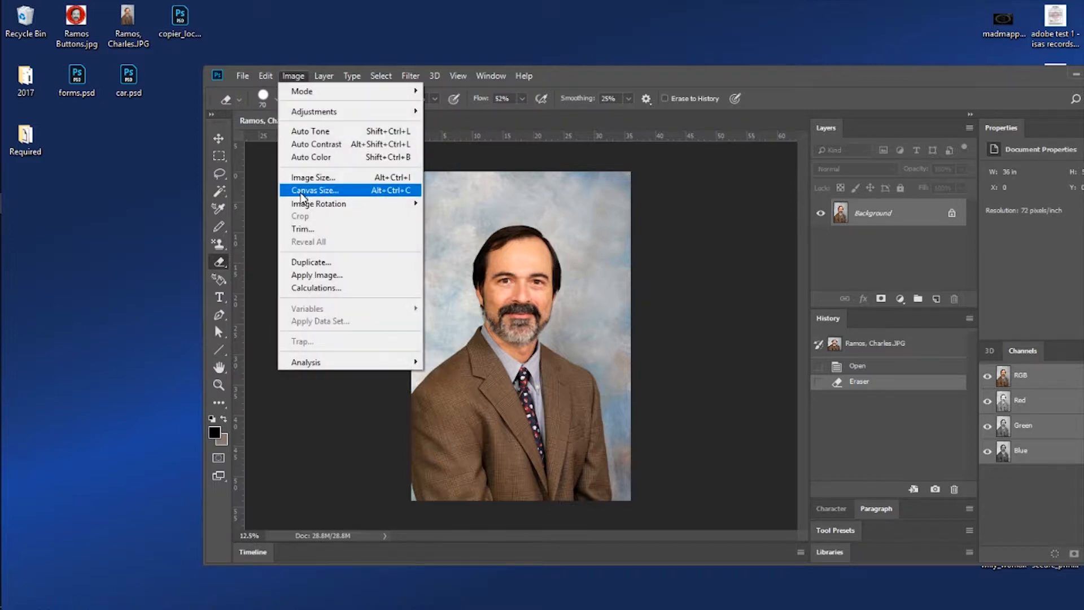
pyautogui.click(308, 178)
pyautogui.write('500')
pyautogui.press('Return')
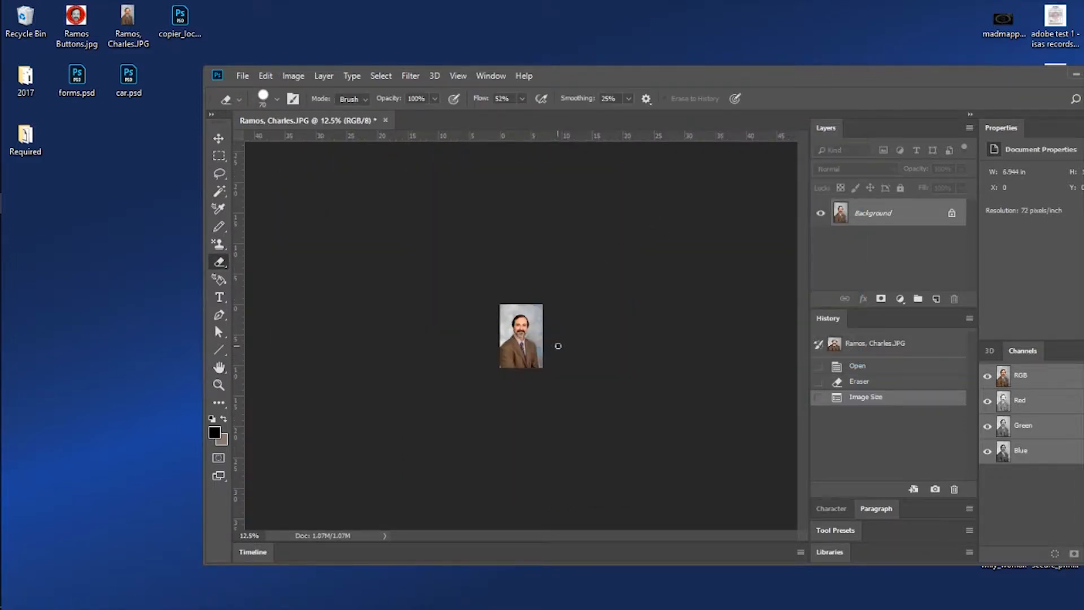
pyautogui.hotkey('ctrl', '0')
# Place the red button JPG from the desktop over the portrait's face, scaled to about 73%.
pyautogui.moveTo(61, 19); pyautogui.dragTo(554, 312)
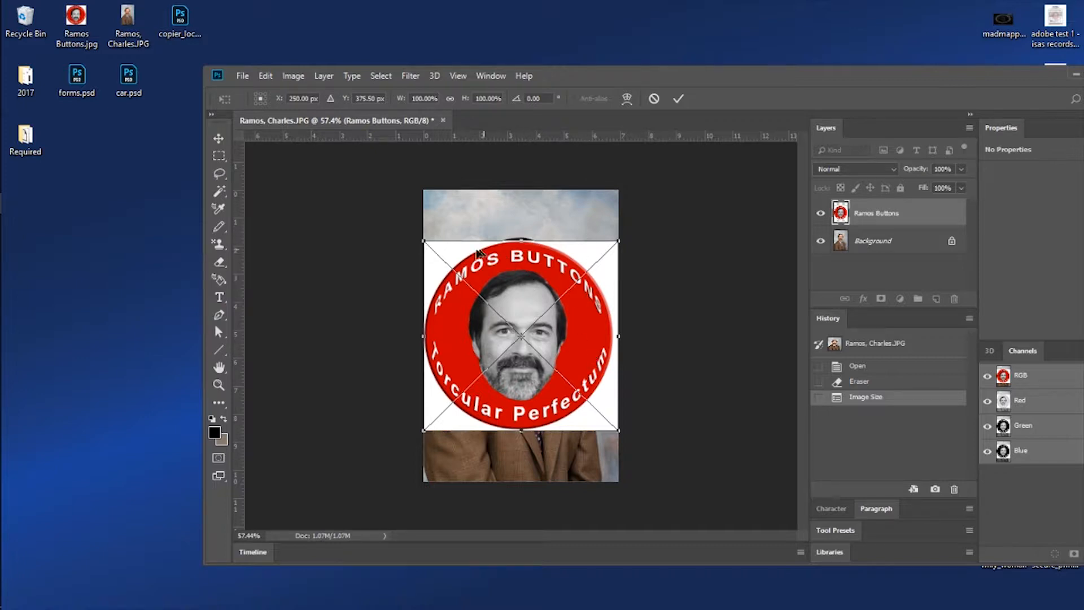
pyautogui.moveTo(531, 296); pyautogui.dragTo(532, 266)
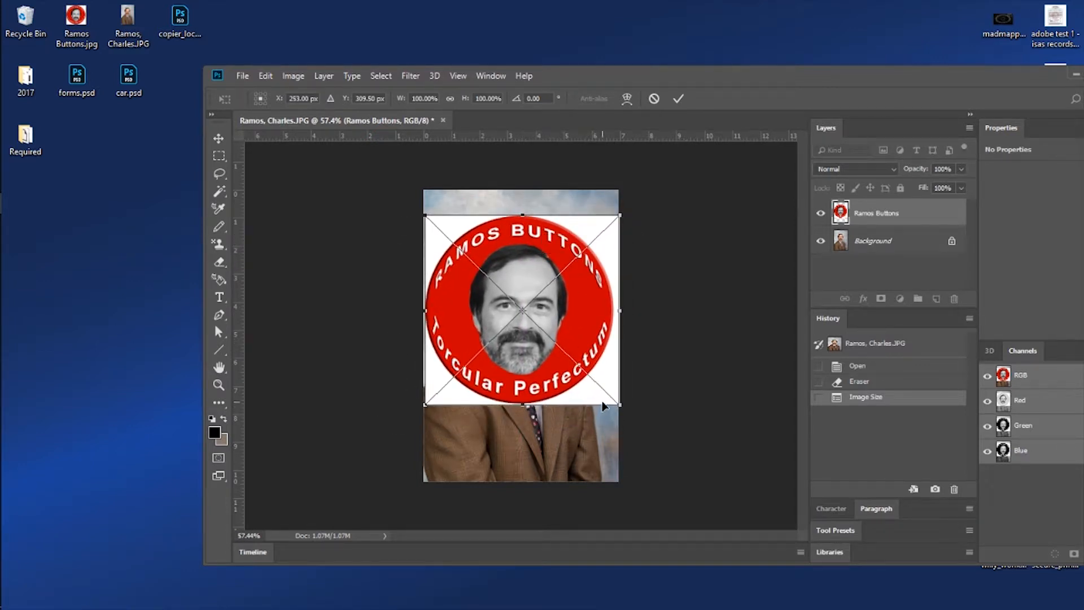
pyautogui.moveTo(615, 404); pyautogui.dragTo(584, 323)
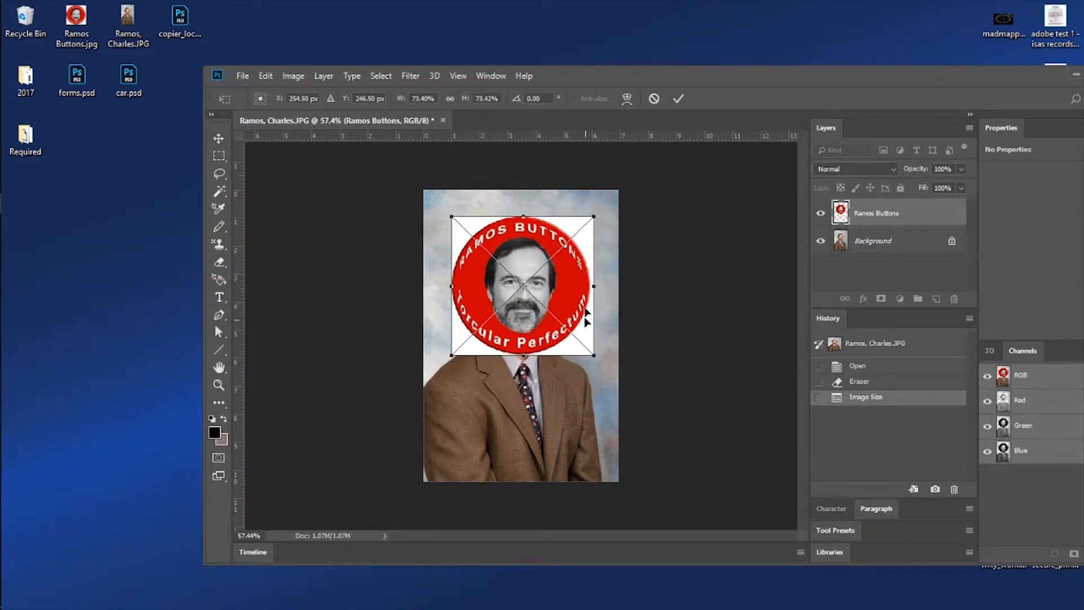
pyautogui.click(679, 99)
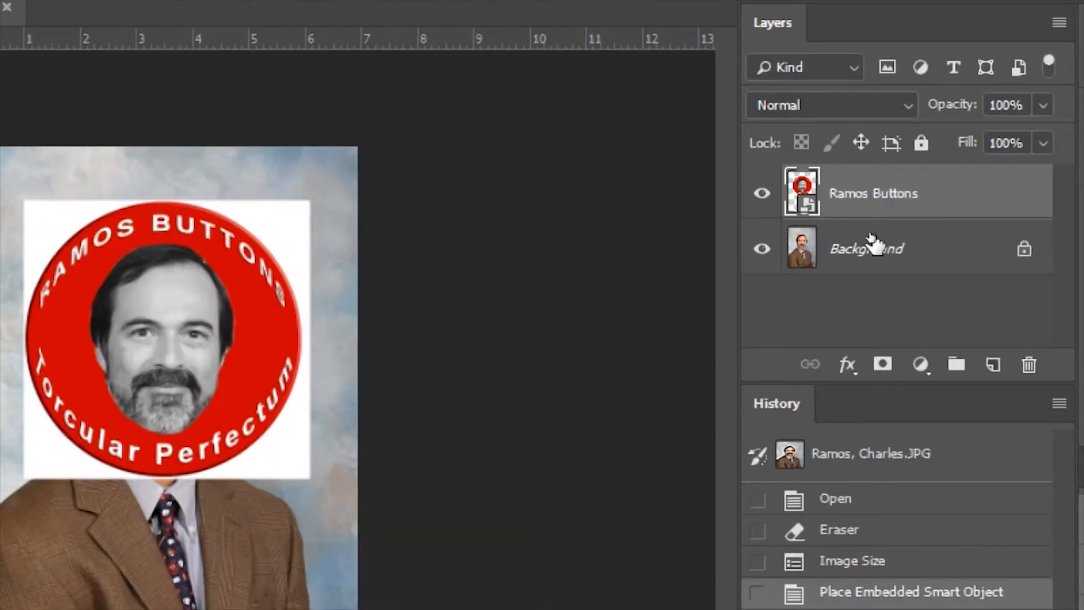
# Rasterize the placed red button layer and hide it.
pyautogui.rightClick(863, 192)
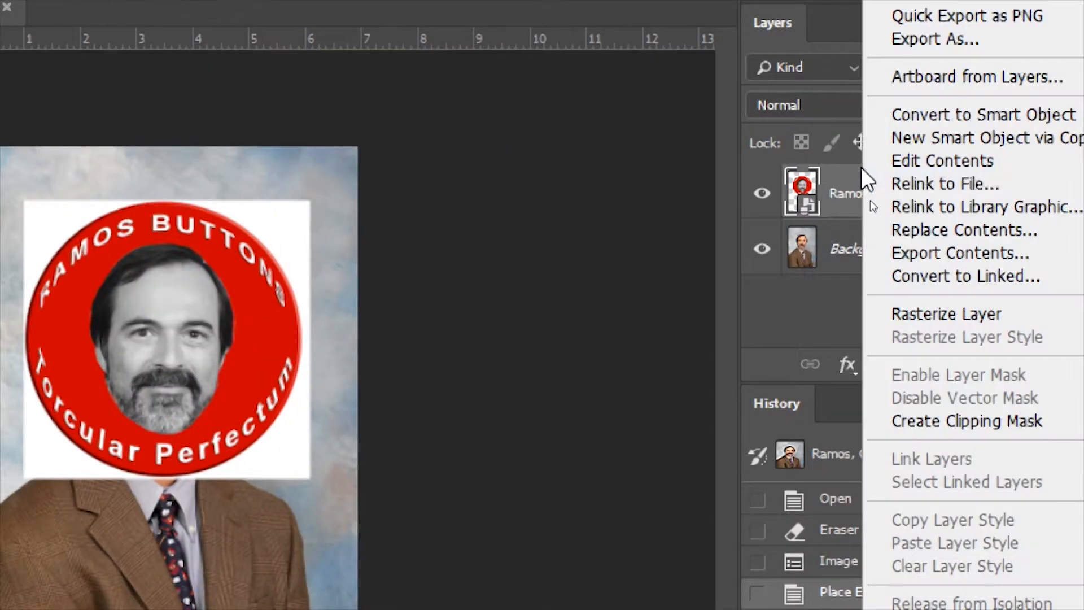
pyautogui.click(970, 316)
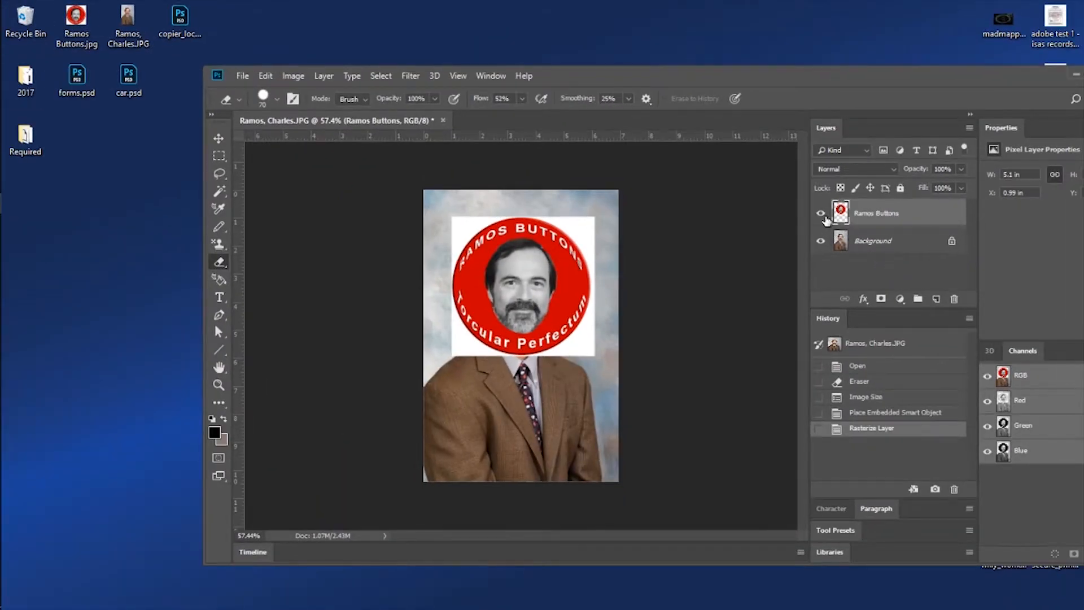
pyautogui.click(762, 193)
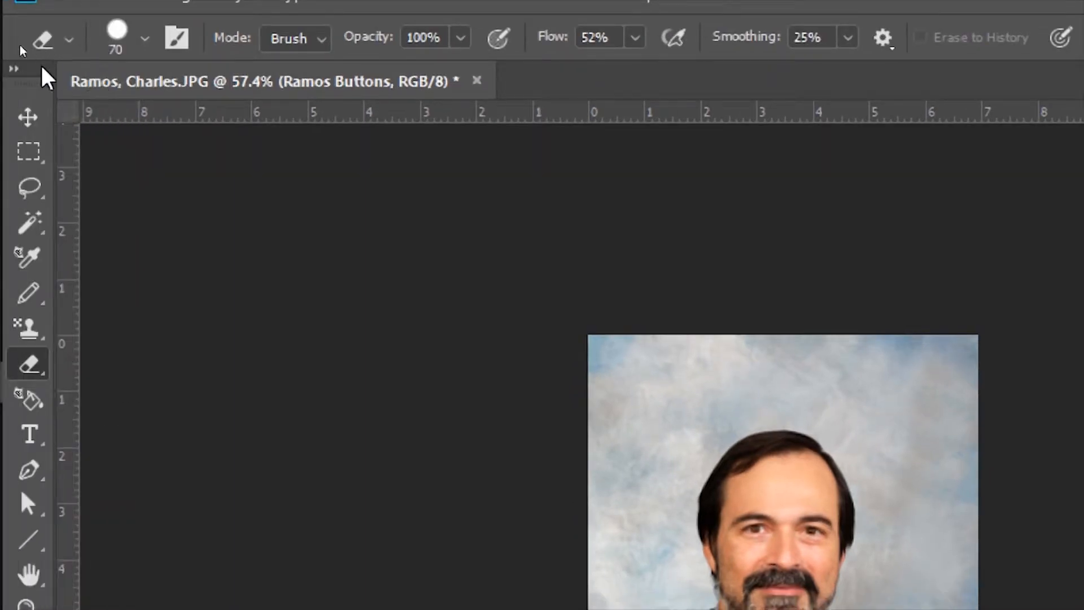
# Expand the toolbox to two columns and undock it so it floats over the canvas.
pyautogui.click(14, 68)
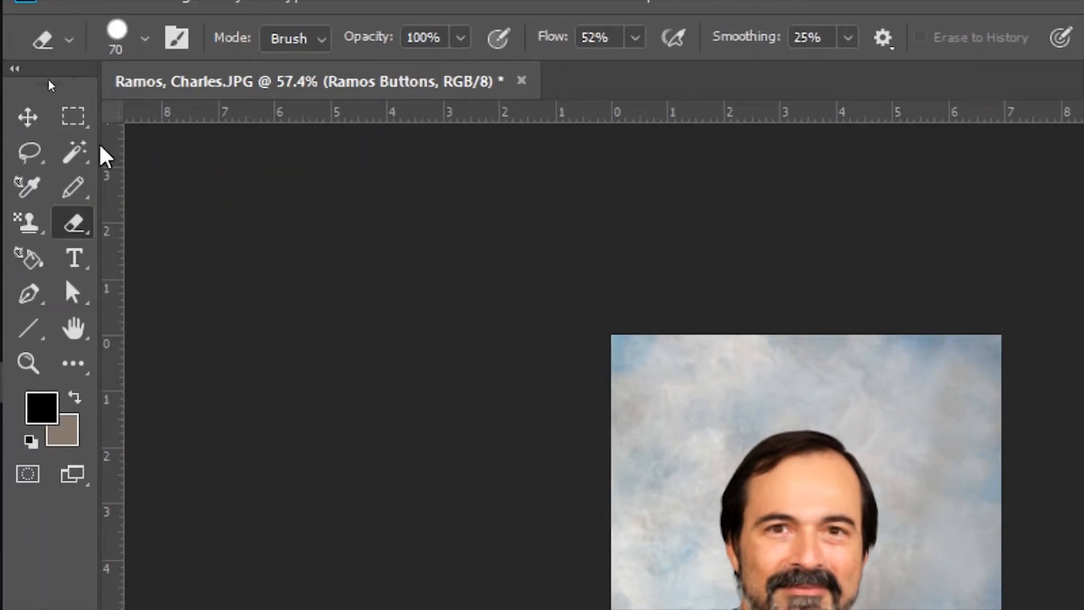
pyautogui.moveTo(58, 67); pyautogui.dragTo(131, 158)
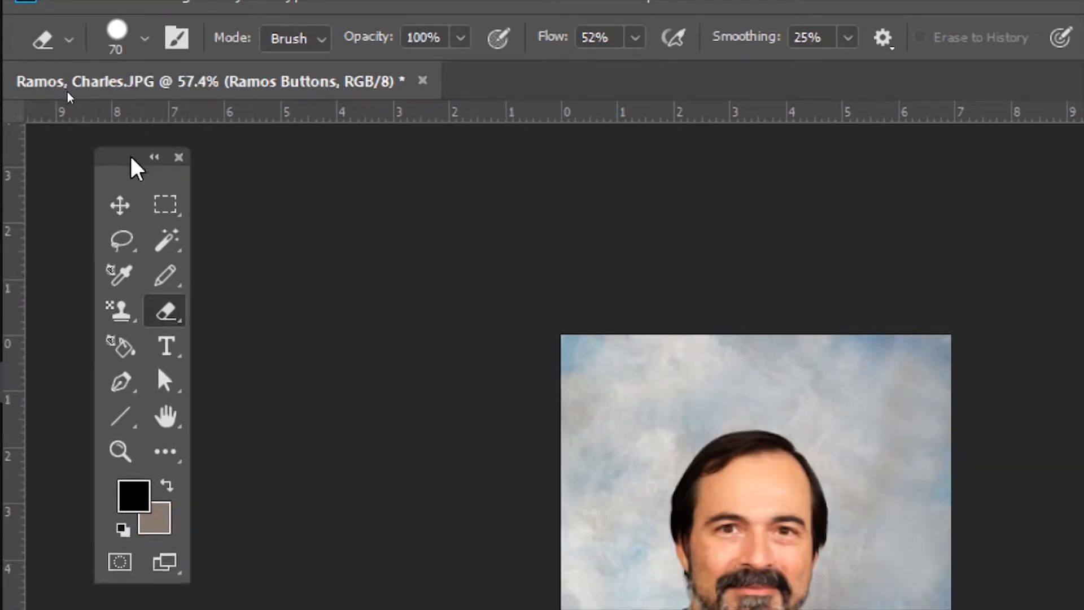
# Show the red button layer again and shift it slightly up and to the right over the portrait with the Move tool.
pyautogui.click(116, 206)
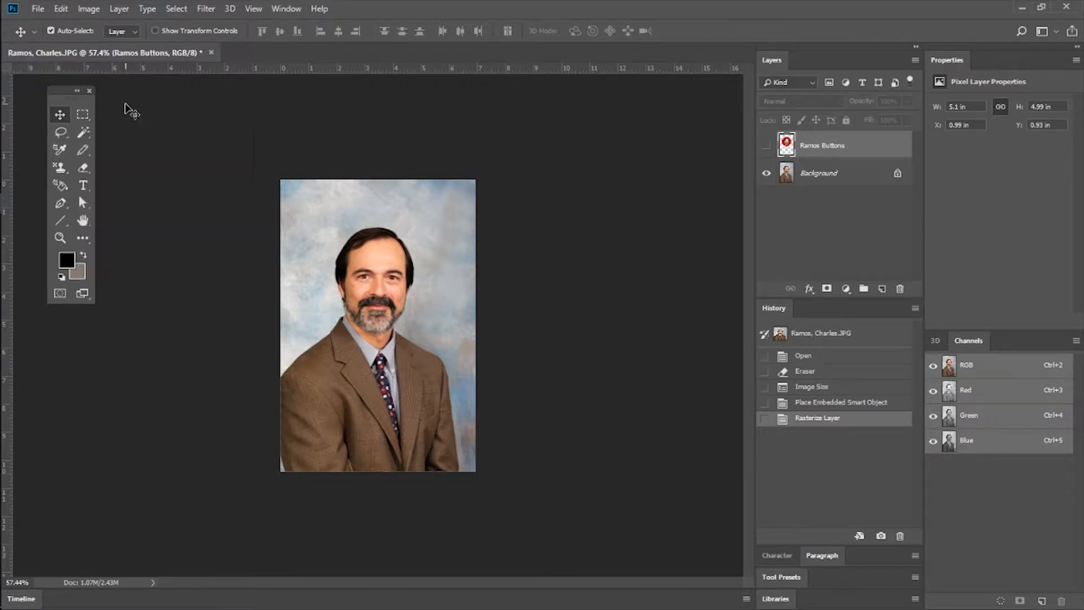
pyautogui.click(126, 107)
pyautogui.click(88, 139)
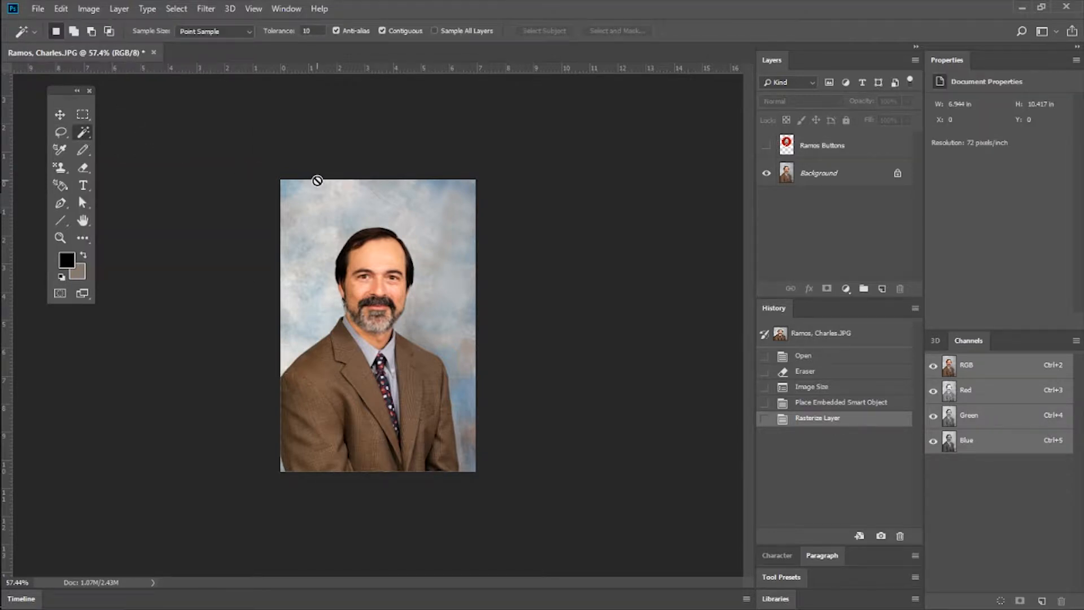
pyautogui.press('v')
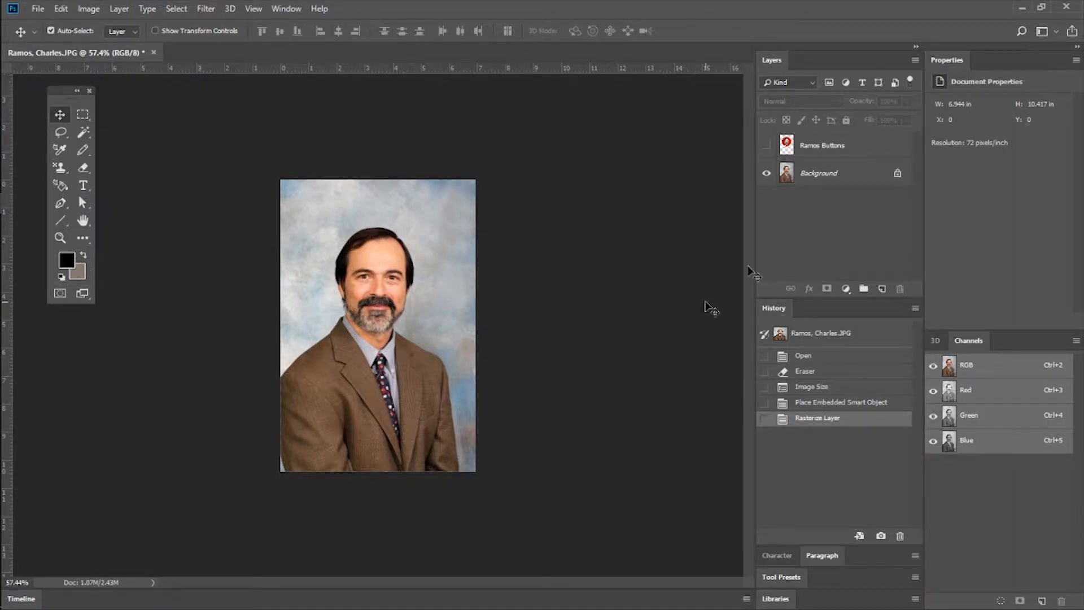
pyautogui.click(767, 146)
pyautogui.moveTo(398, 268)
pyautogui.mouseDown()
pyautogui.moveTo(421, 281)
pyautogui.moveTo(361, 317)
pyautogui.moveTo(418, 288)
pyautogui.moveTo(319, 326)
pyautogui.moveTo(394, 346)
pyautogui.moveTo(391, 233)
pyautogui.moveTo(393, 257)
pyautogui.mouseUp()
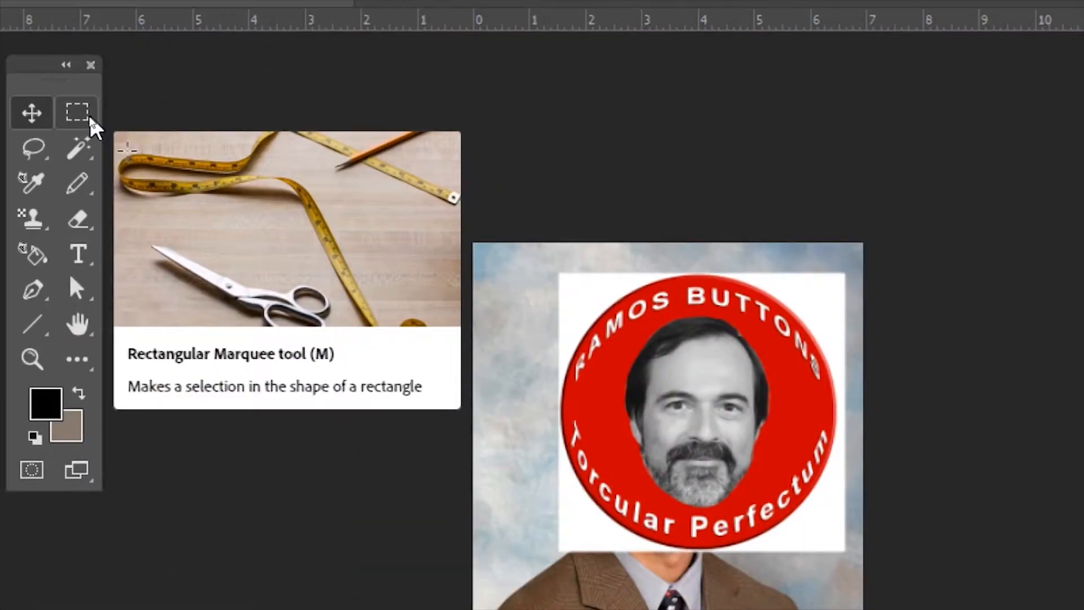
# Draw a roughly circular selection over the red button with the Elliptical Marquee tool.
pyautogui.click(89, 115)
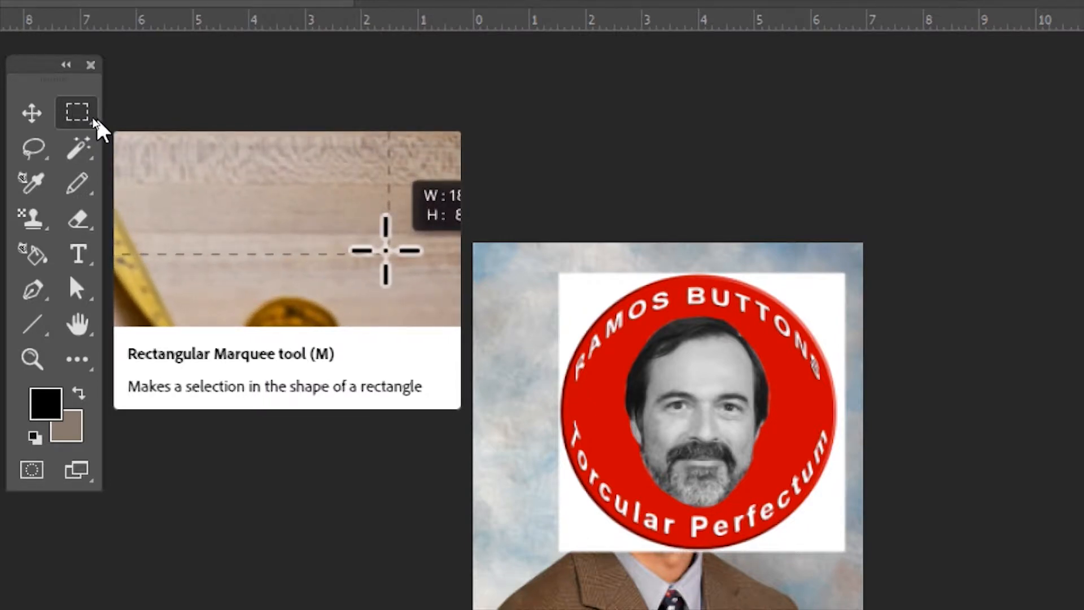
pyautogui.click(82, 116)
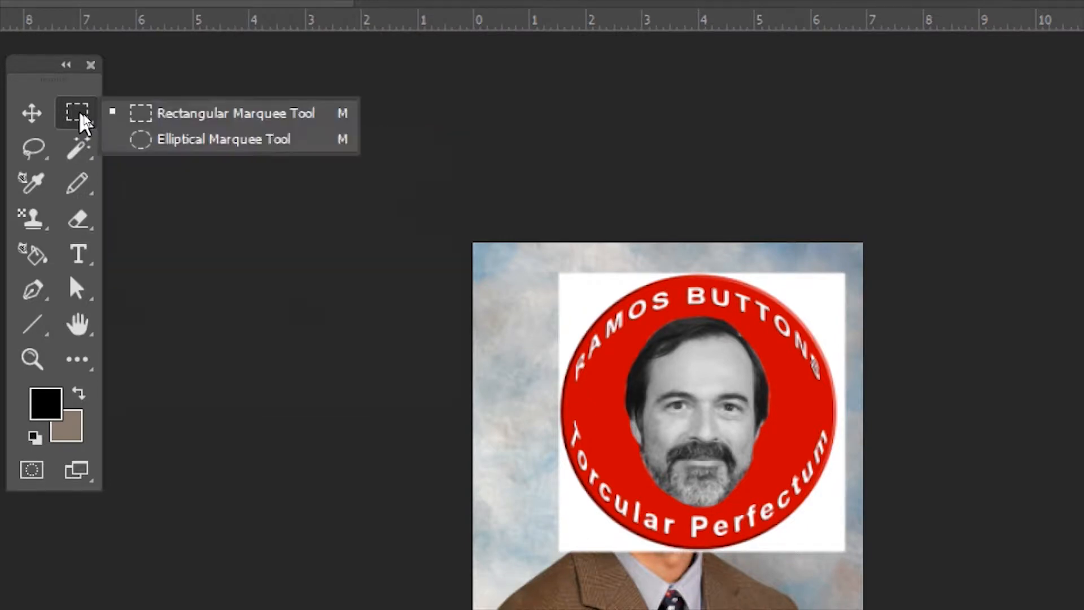
pyautogui.click(234, 150)
pyautogui.moveTo(518, 275); pyautogui.dragTo(784, 538)
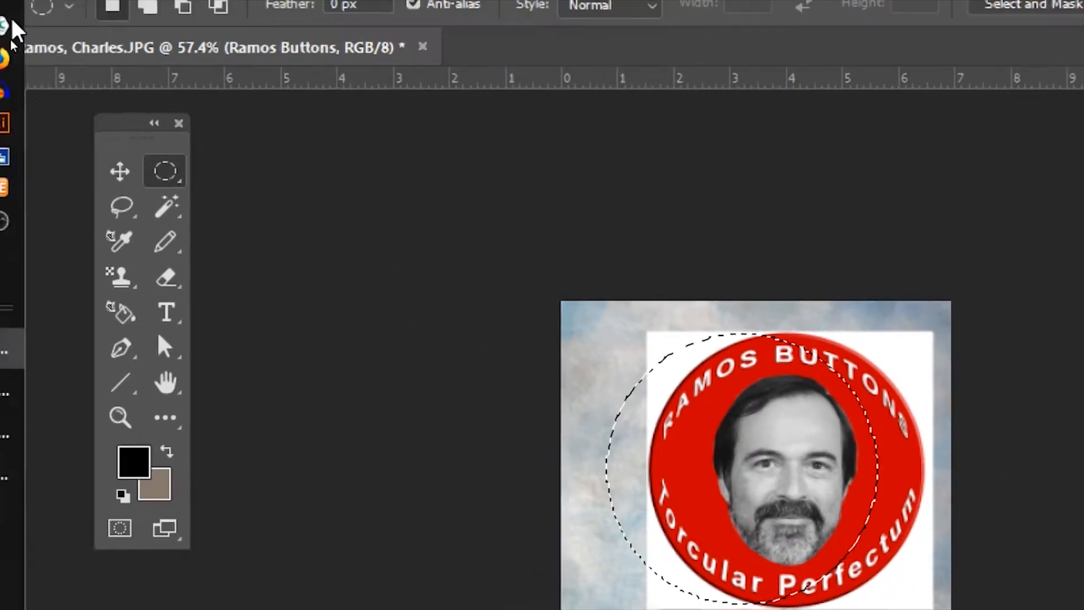
# Replace the elliptical selection with a rectangular marquee over the upper part of the red button.
pyautogui.click(87, 123)
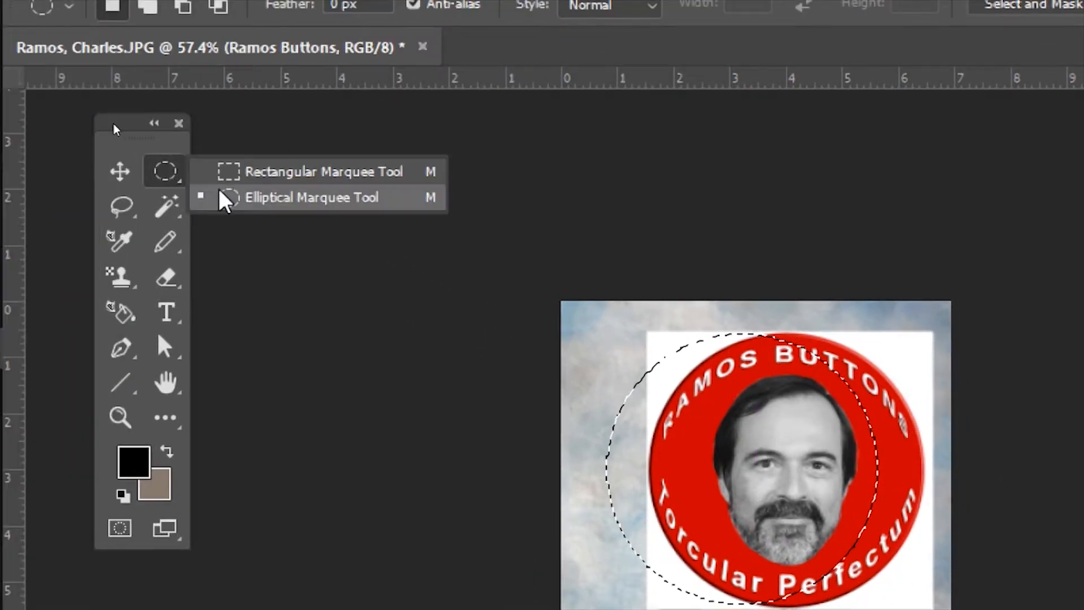
pyautogui.click(265, 171)
pyautogui.click(627, 341)
pyautogui.moveTo(605, 333); pyautogui.dragTo(896, 546)
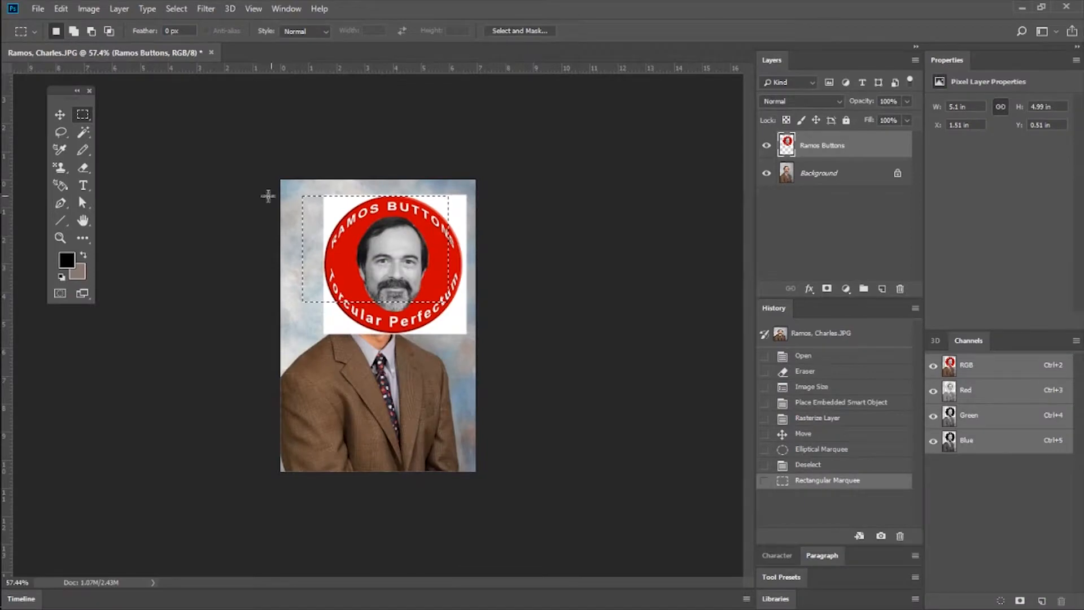
# Clear the rectangular selection and draw an irregular freehand Lasso selection around the face on the red button.
pyautogui.click(62, 135)
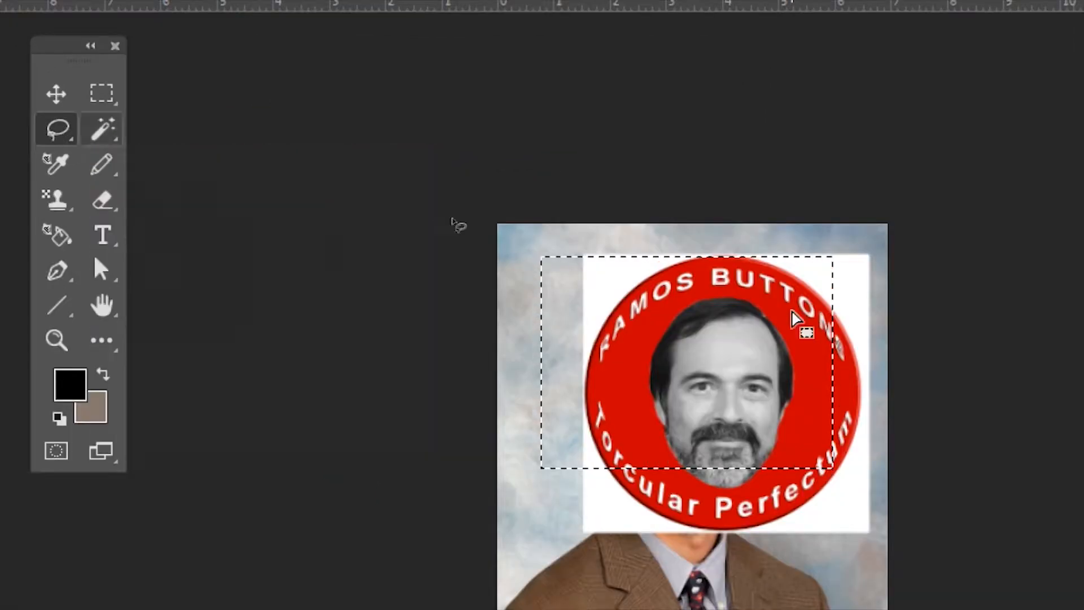
pyautogui.click(763, 223)
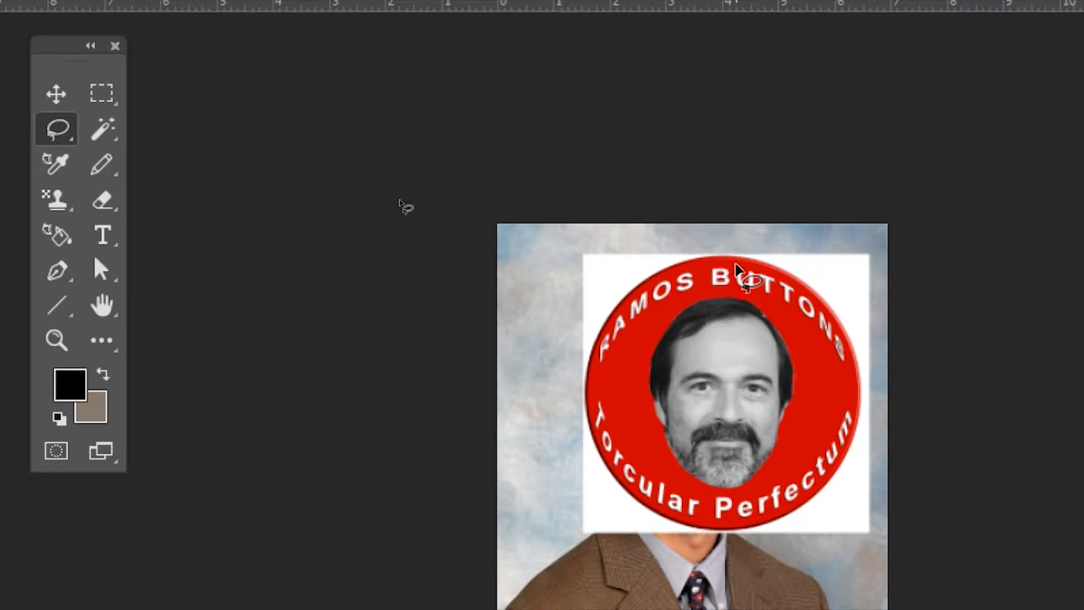
pyautogui.moveTo(744, 260)
pyautogui.mouseDown()
pyautogui.moveTo(614, 277)
pyautogui.moveTo(669, 342)
pyautogui.moveTo(672, 448)
pyautogui.moveTo(808, 383)
pyautogui.moveTo(771, 252)
pyautogui.moveTo(746, 260)
pyautogui.mouseUp()
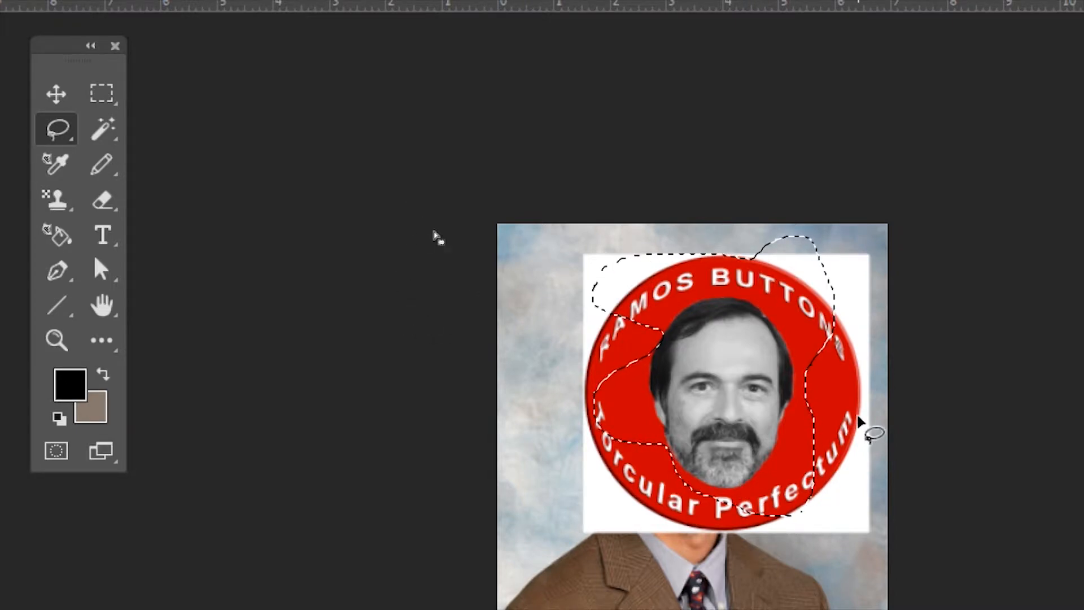
# Clear the freehand selection and draw a closed, straight-sided selection across the red button with the Polygonal Lasso tool.
pyautogui.click(62, 133)
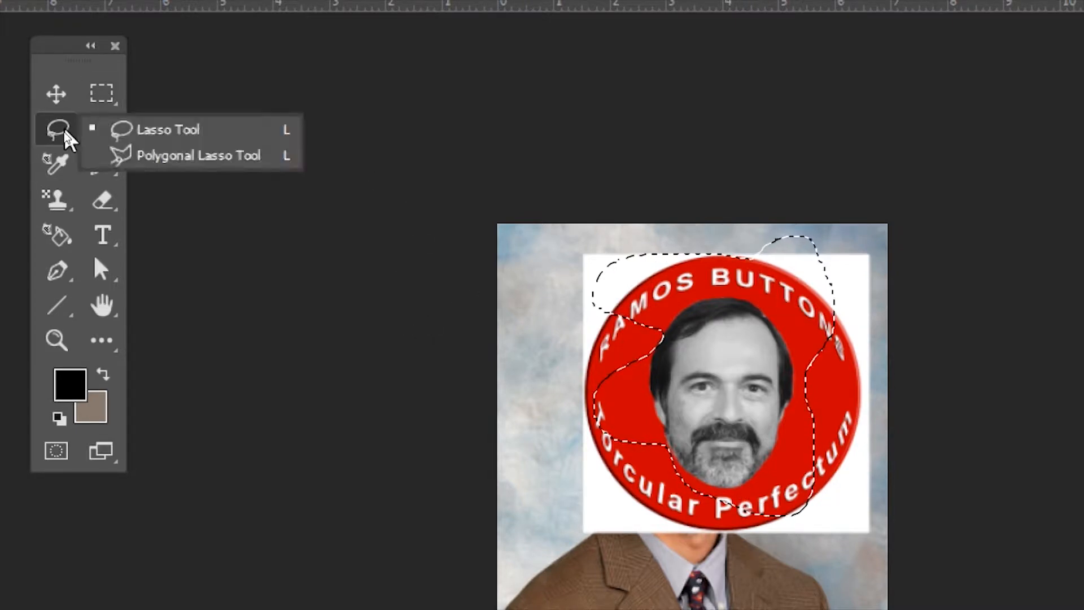
pyautogui.click(192, 159)
pyautogui.hotkey('ctrl', 'd')
pyautogui.click(534, 289)
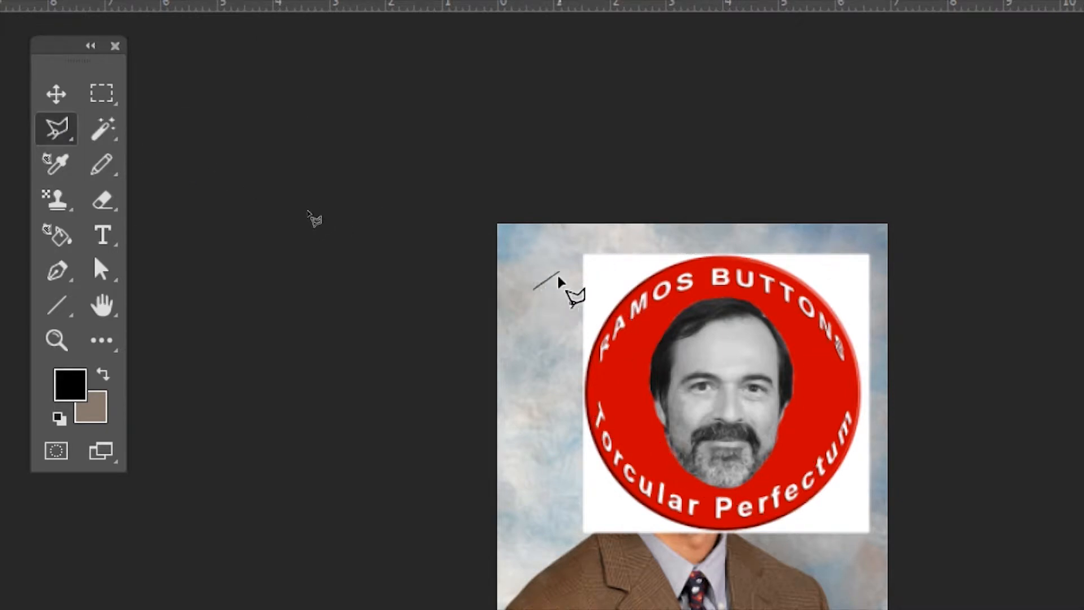
pyautogui.click(760, 237)
pyautogui.click(831, 384)
pyautogui.click(746, 528)
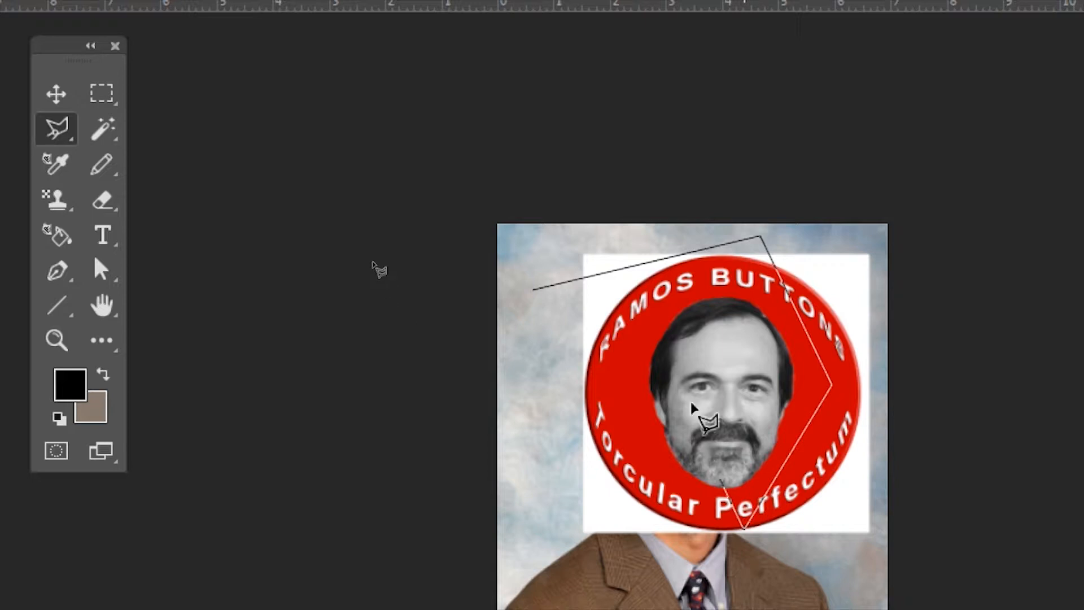
pyautogui.click(533, 291)
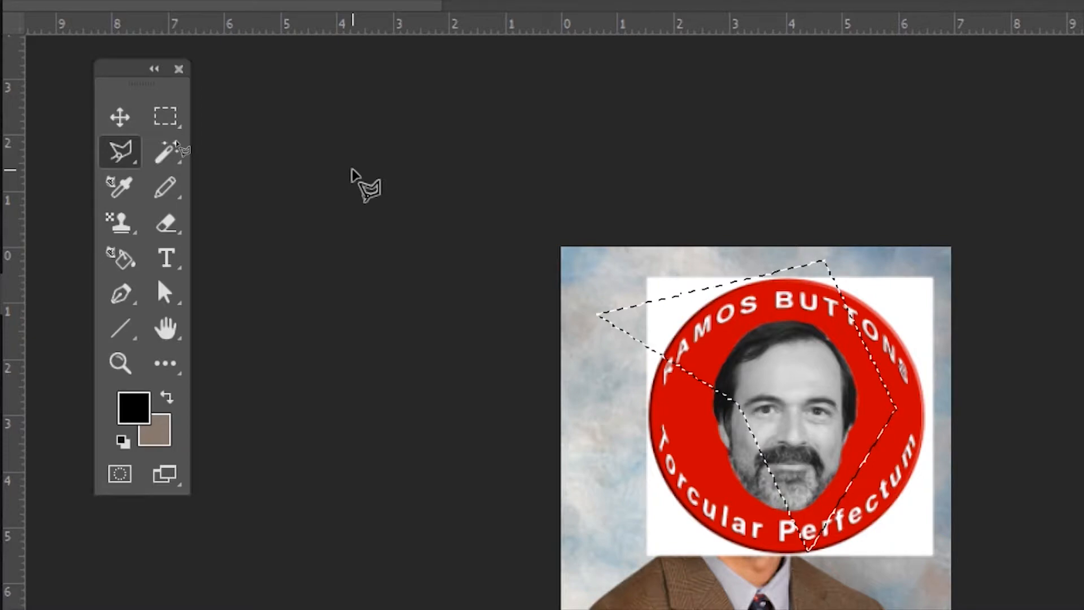
# Try moving the polygonally selected piece of the red button upward, and undo the move.
pyautogui.click(120, 117)
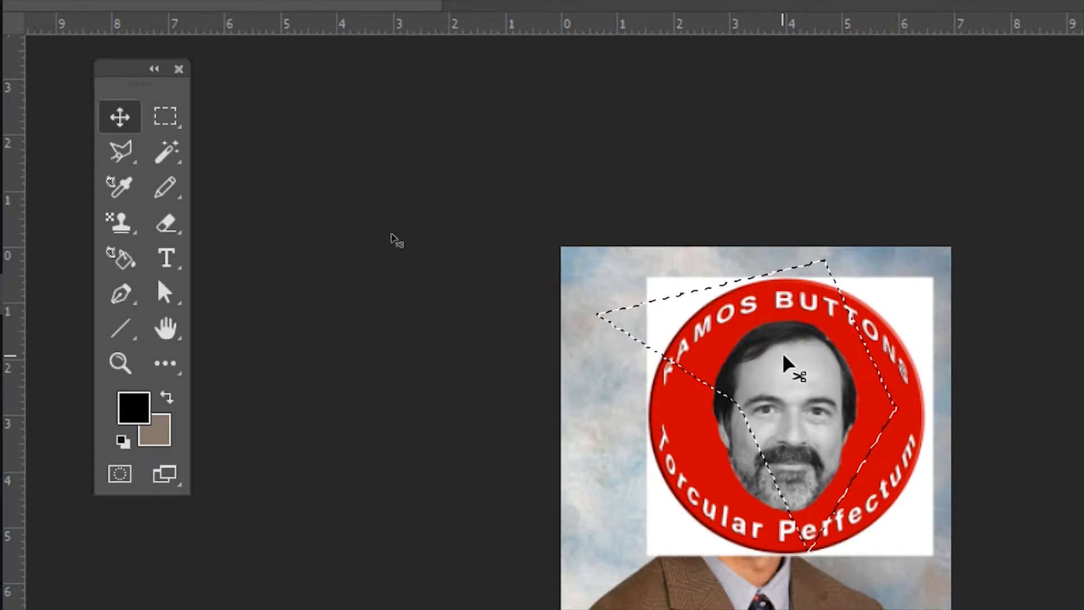
pyautogui.moveTo(799, 363); pyautogui.dragTo(799, 421)
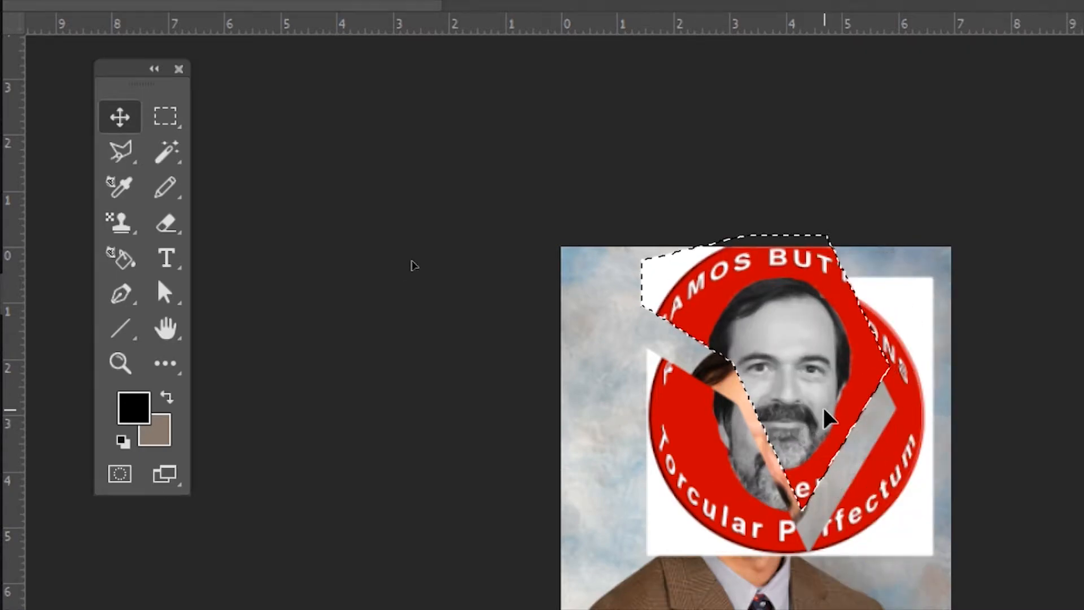
pyautogui.hotkey('ctrl', 'z')
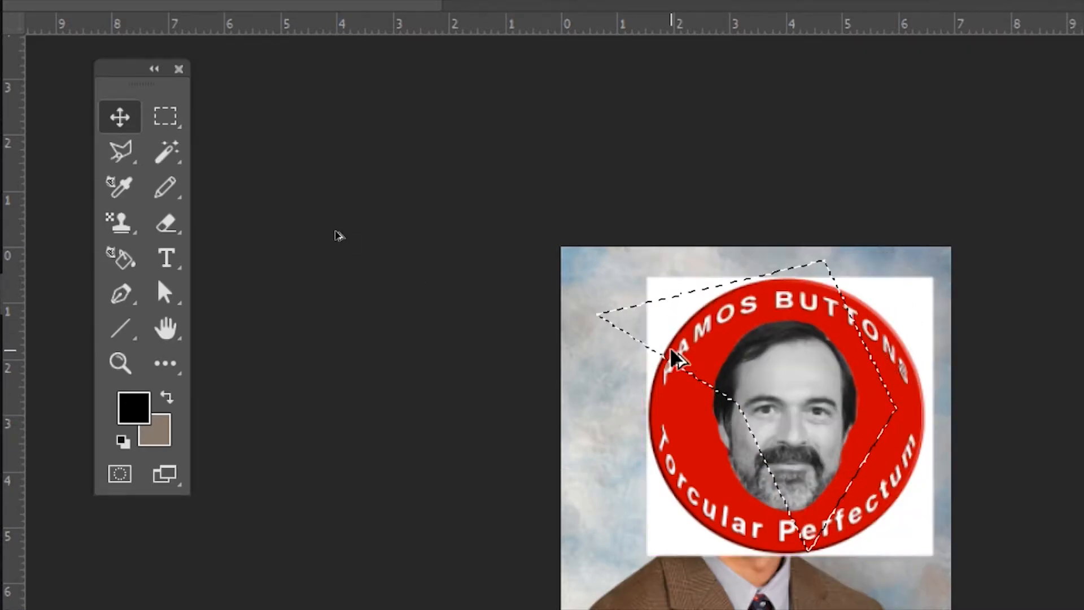
# Switch to the Magic Wand tool, clear the selection and hide the red button layer.
pyautogui.scroll(-1, 672, 347)
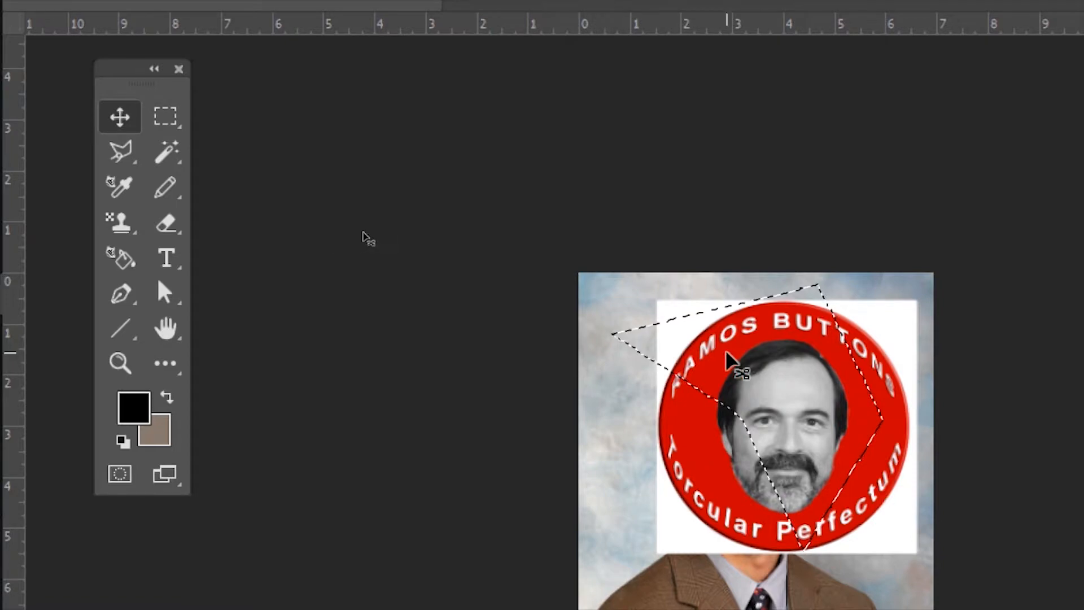
pyautogui.click(169, 153)
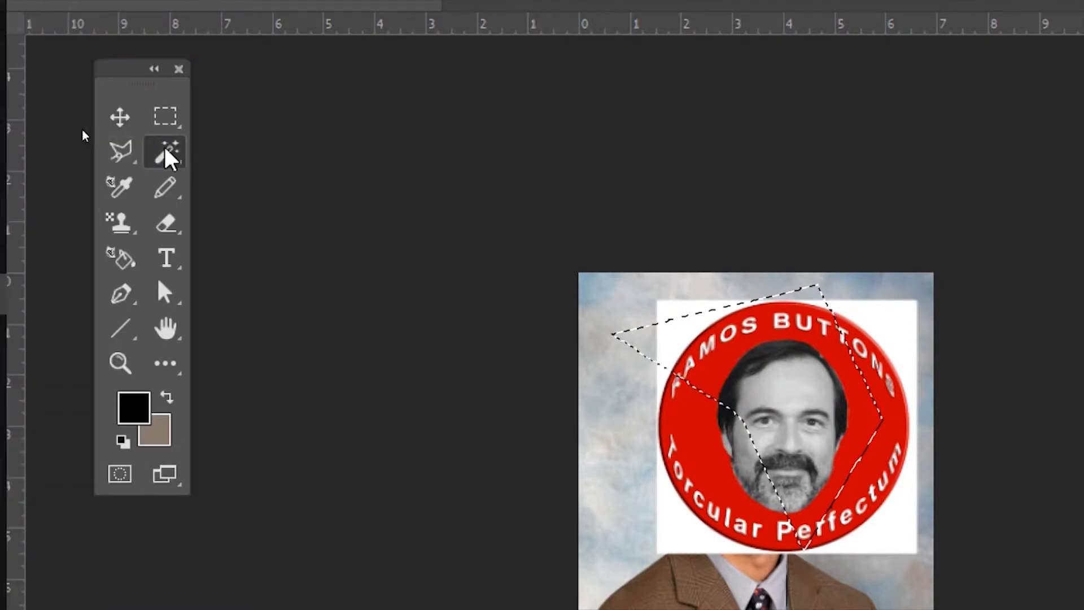
pyautogui.hotkey('ctrl', 'd')
pyautogui.scroll(-2, 780, 313)
pyautogui.scroll(-1, 782, 315)
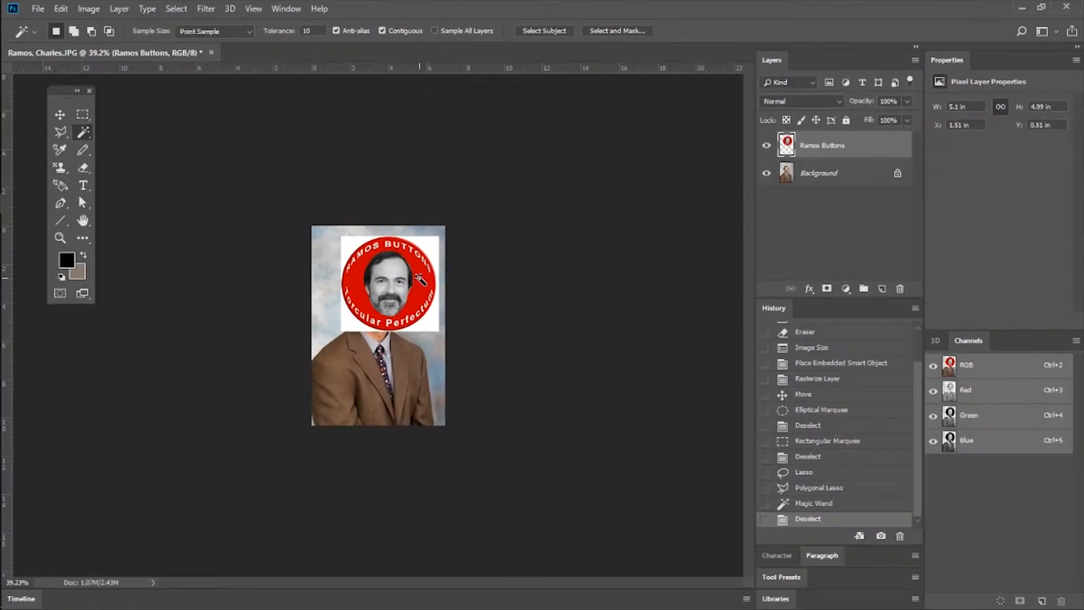
pyautogui.click(769, 146)
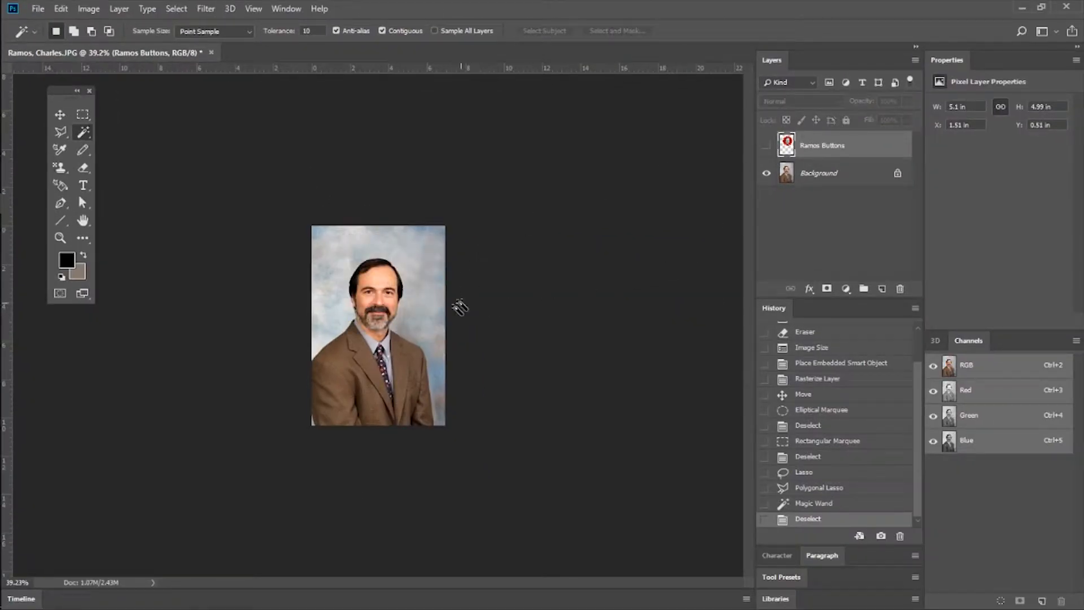
# Try the Magic Wand on the portrait's backdrop, and duplicate the Background layer within the same document.
pyautogui.scroll(5, 445, 337)
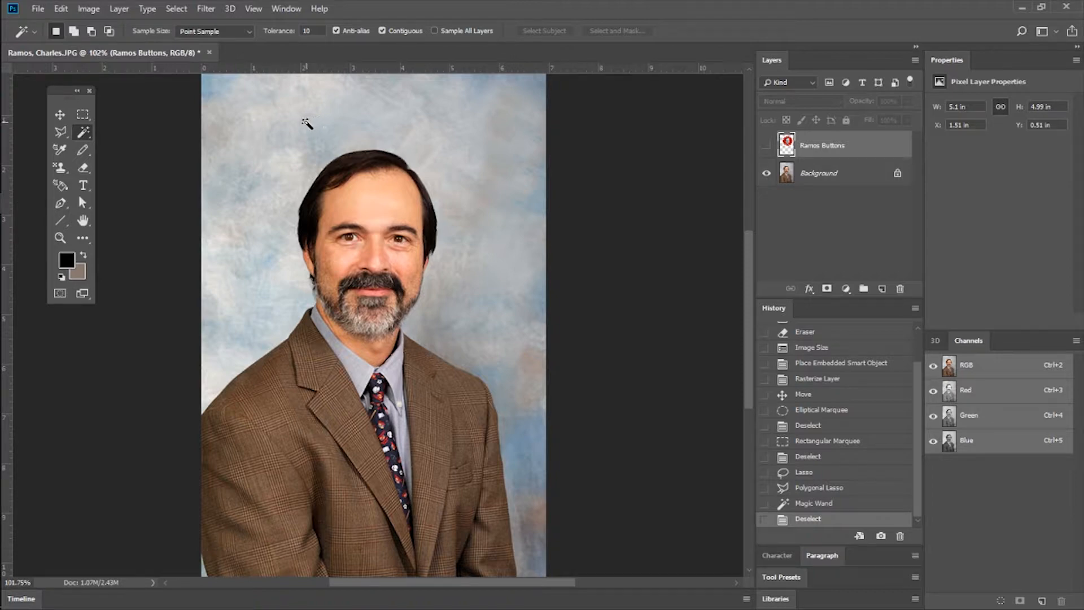
pyautogui.doubleClick(306, 124)
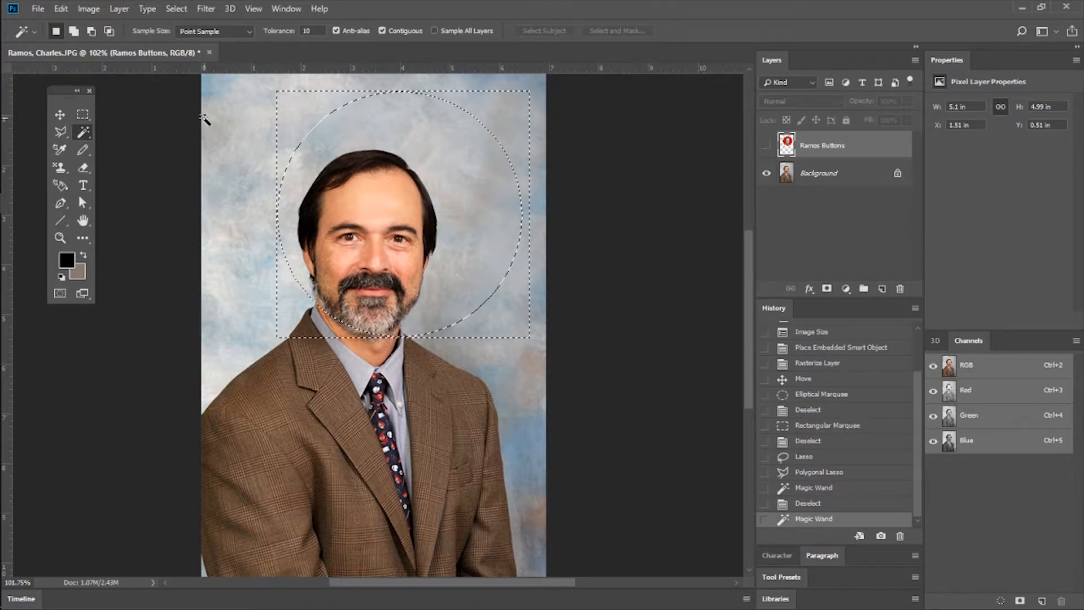
pyautogui.click(819, 173)
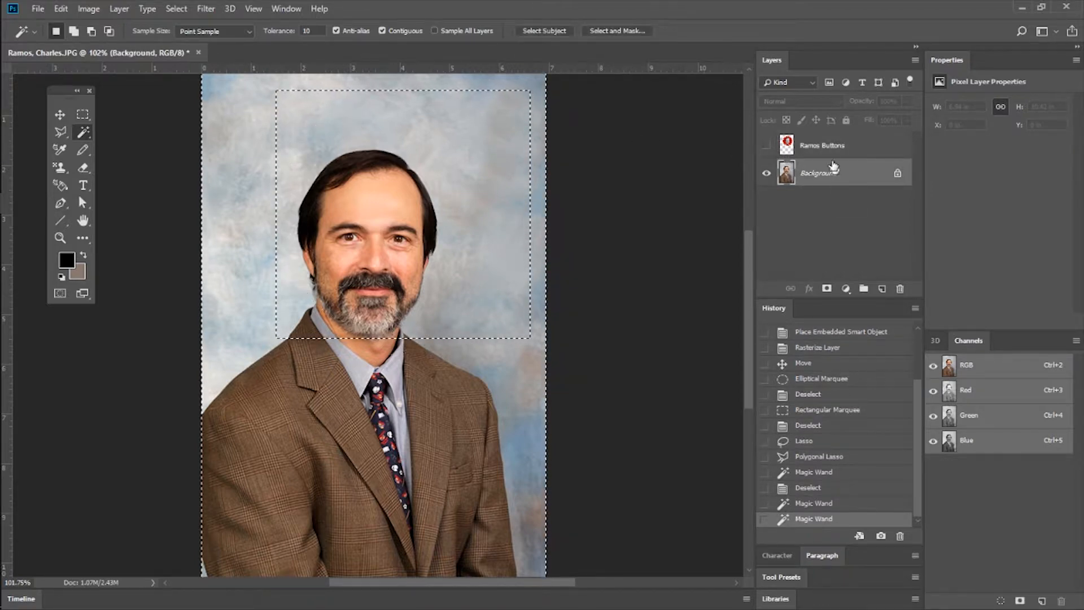
pyautogui.rightClick(819, 173)
pyautogui.click(852, 197)
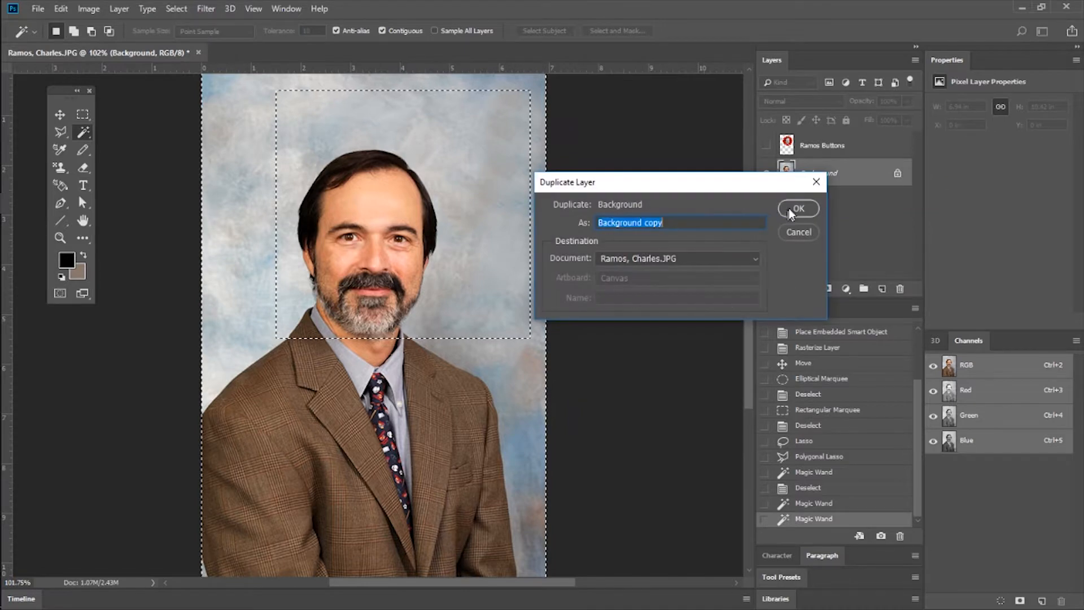
pyautogui.click(794, 211)
# Sample several backdrop areas around the man on the duplicate layer with the Magic Wand at tolerance 10.
pyautogui.click(439, 135)
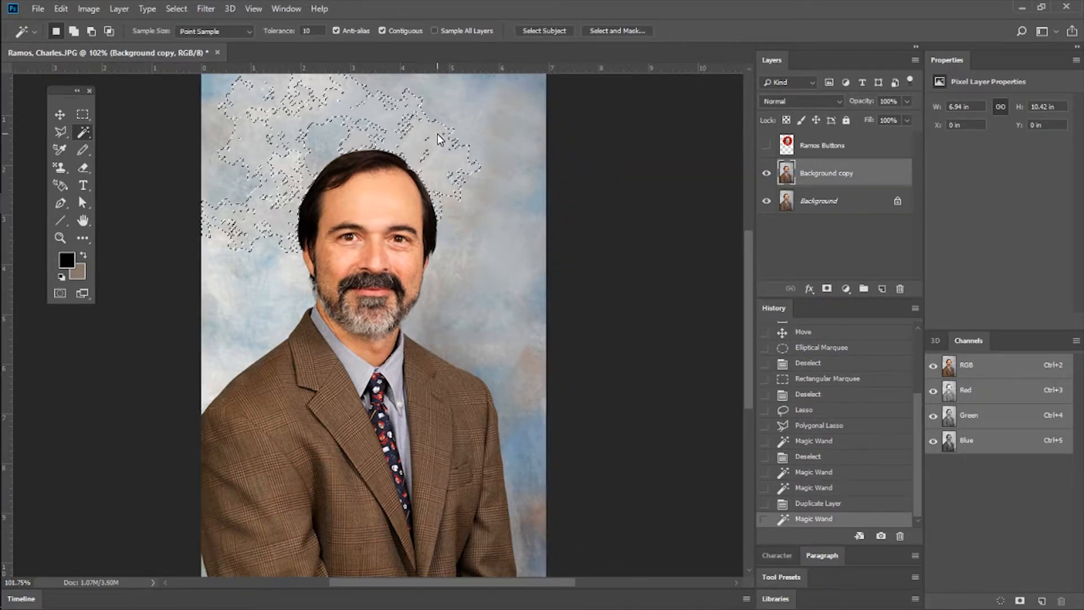
pyautogui.click(510, 123)
pyautogui.click(395, 116)
pyautogui.click(290, 121)
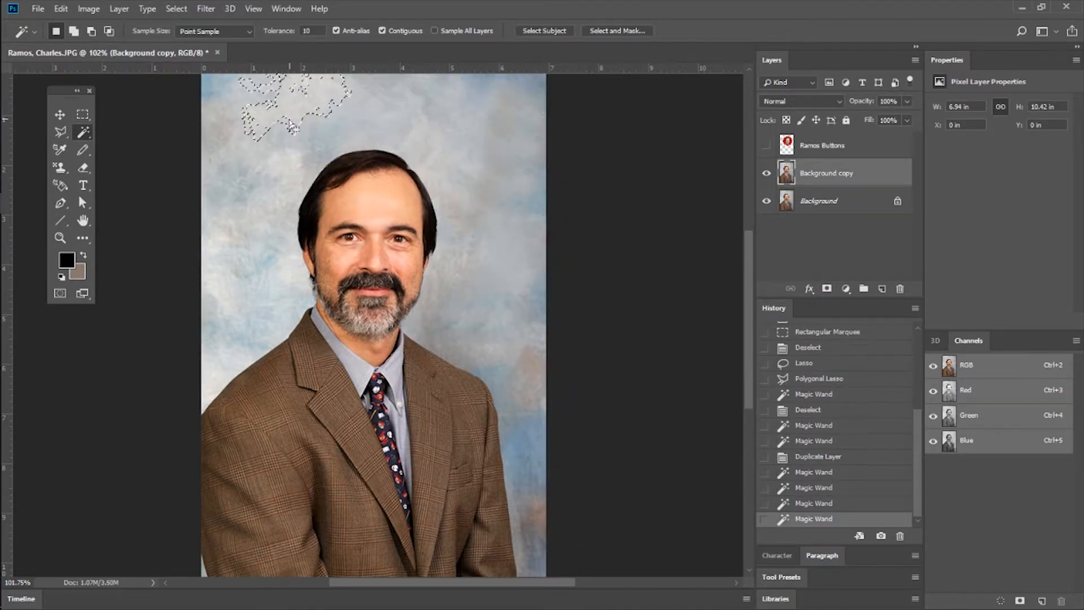
pyautogui.click(247, 184)
pyautogui.click(227, 268)
pyautogui.click(492, 296)
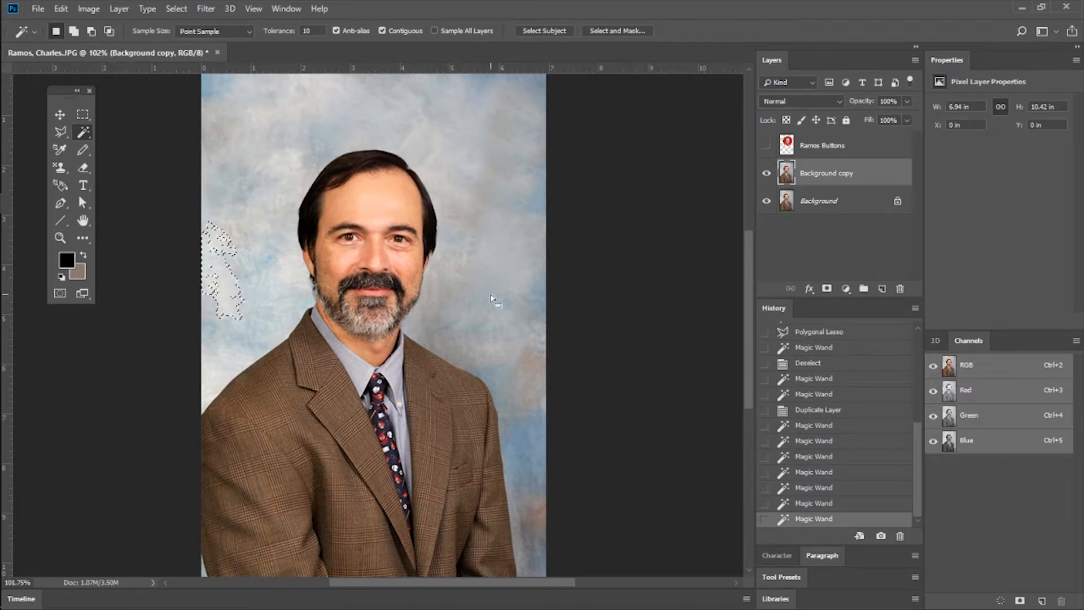
# Sample the backdrop above the man at tolerance 10, raise the Magic Wand tolerance to 50, sample the backdrop again and clear the selection.
pyautogui.click(480, 133)
pyautogui.click(355, 104)
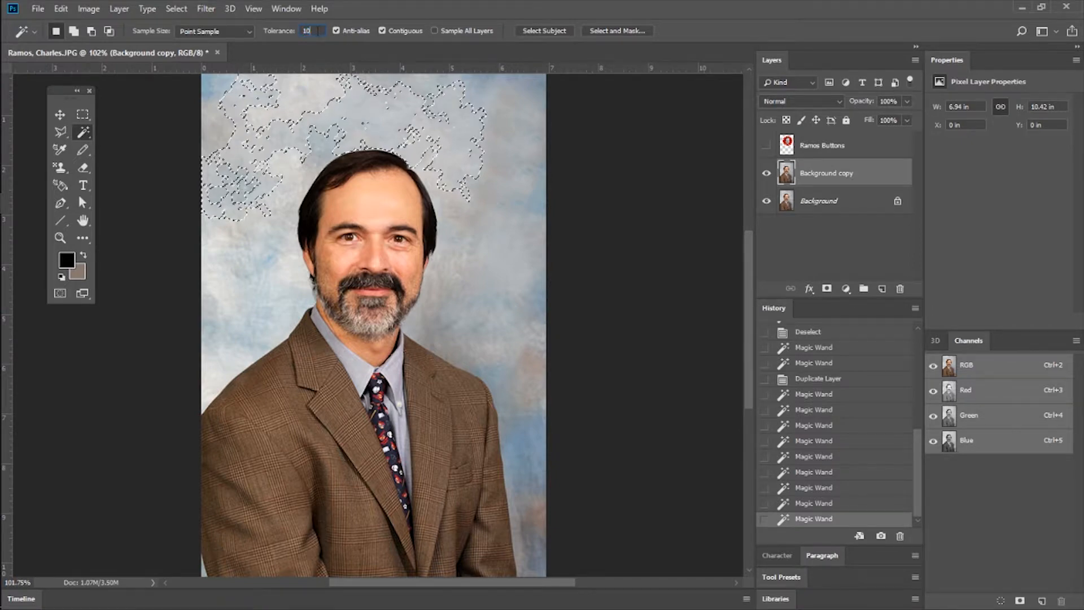
pyautogui.keyDown('shift'); pyautogui.click(537, 139); pyautogui.keyUp('shift')
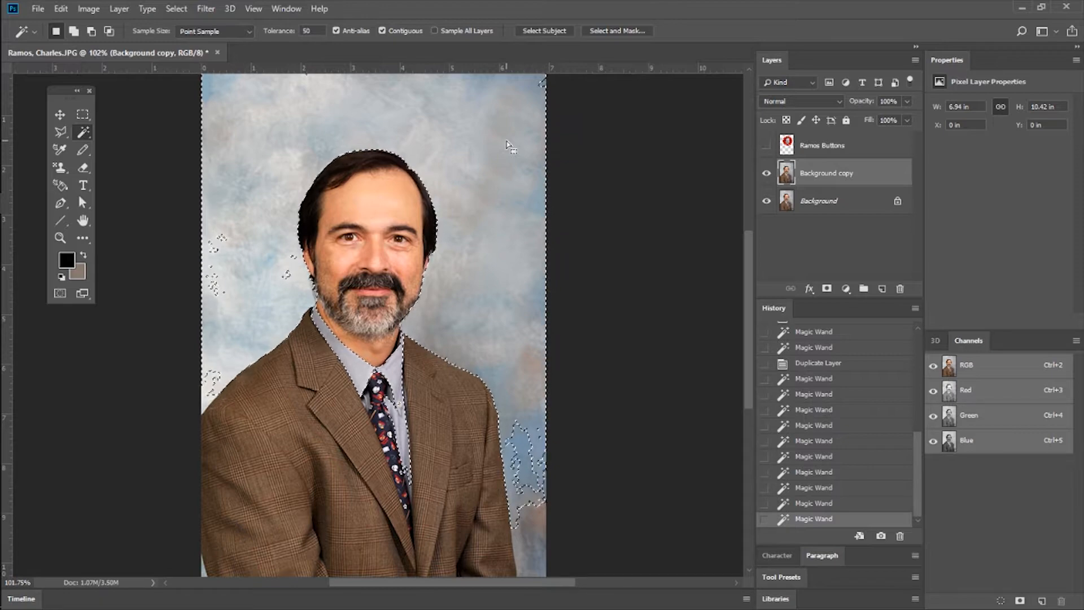
pyautogui.hotkey('ctrl', 'd')
pyautogui.click(502, 161)
pyautogui.hotkey('ctrl', 'd')
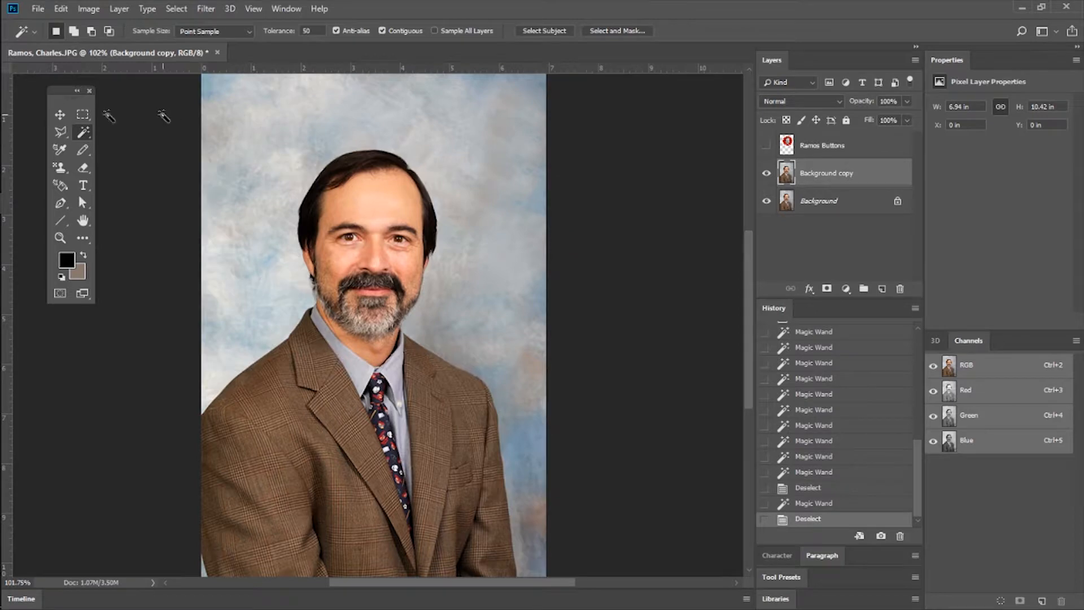
# Select the man's head with the Rectangular Marquee, and add overlapping rectangles beside the head, above it and across the shoulders to the selection.
pyautogui.click(82, 115)
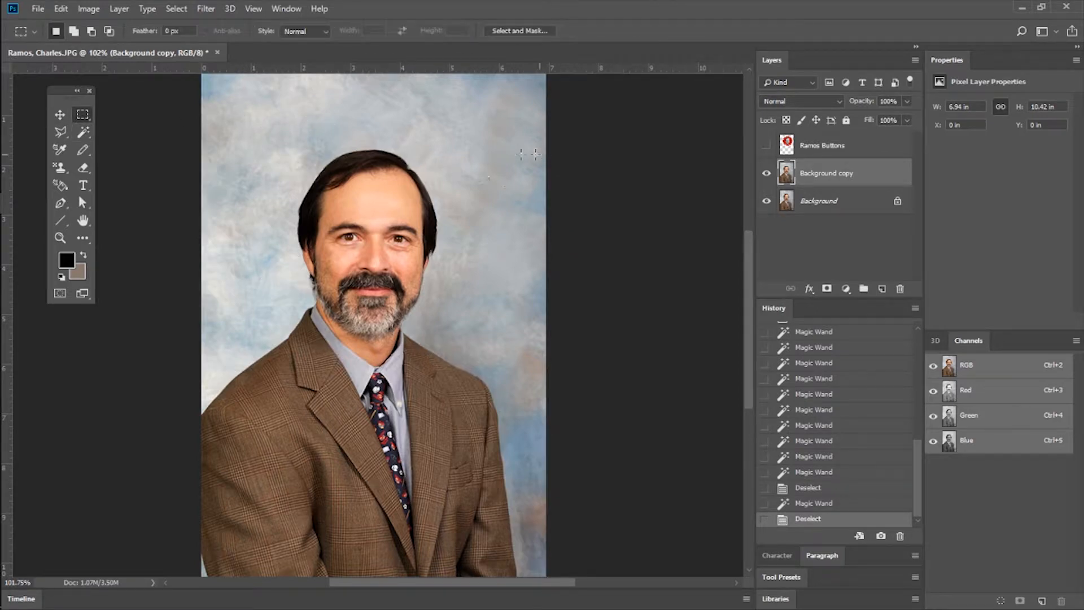
pyautogui.moveTo(281, 118); pyautogui.dragTo(447, 348)
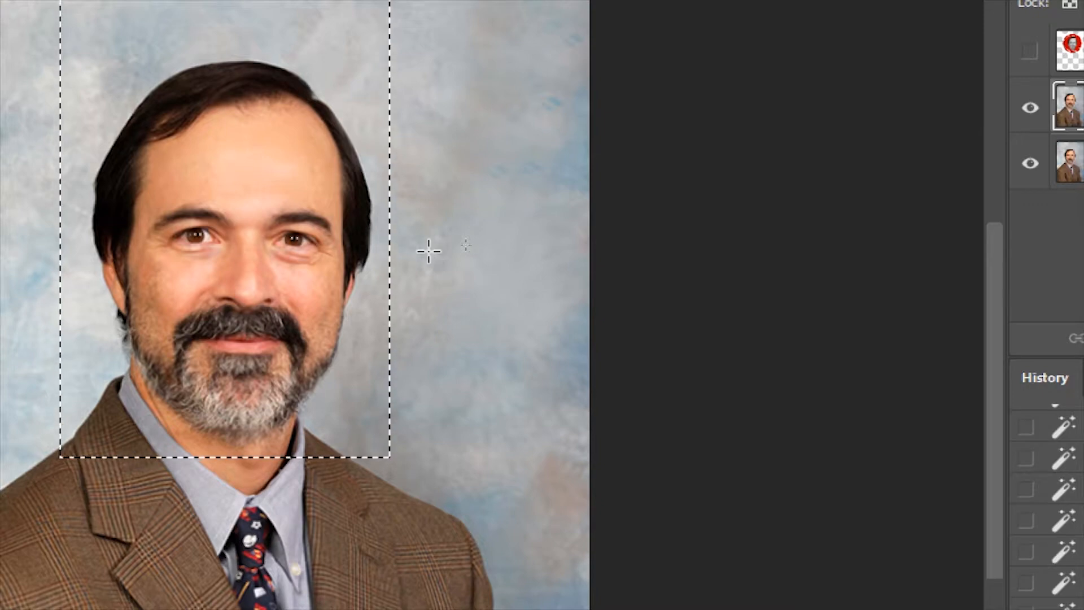
pyautogui.moveTo(540, 160); pyautogui.dragTo(323, 544)
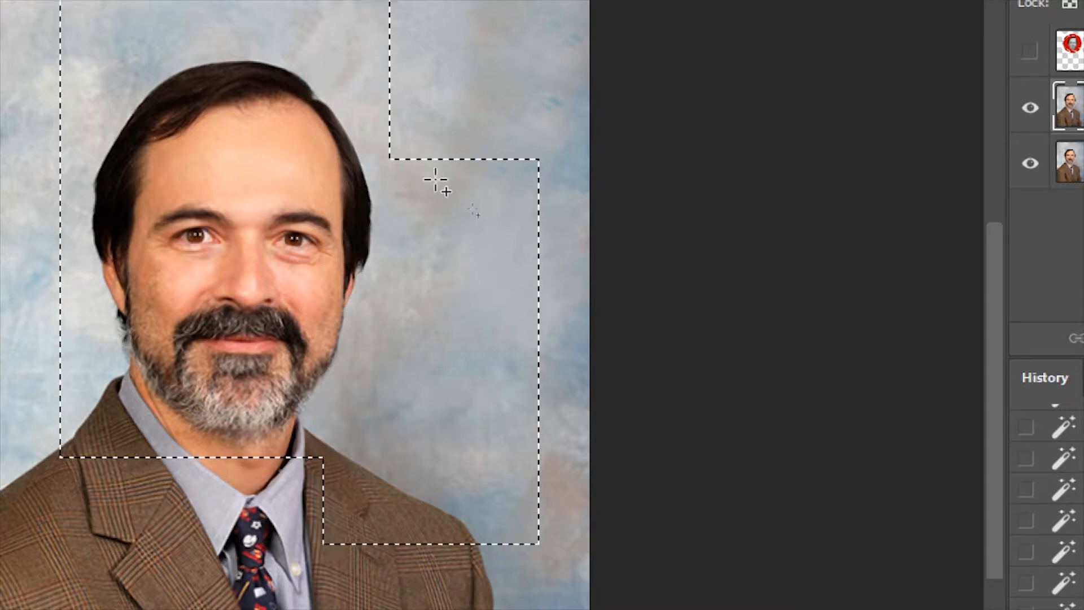
pyautogui.moveTo(469, 55); pyautogui.dragTo(327, 175)
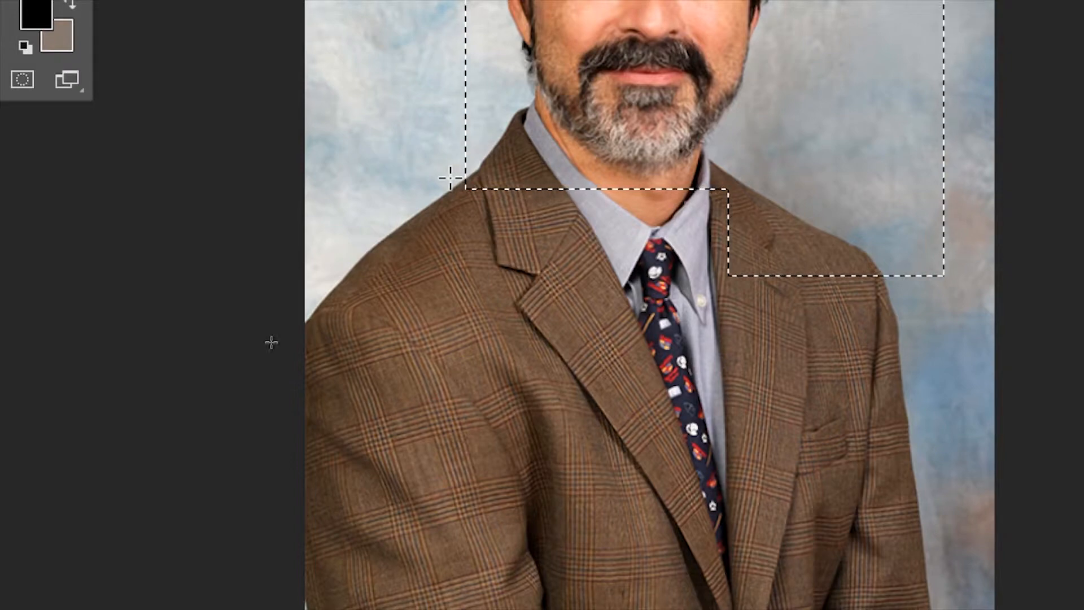
pyautogui.moveTo(330, 149); pyautogui.dragTo(915, 386)
pyautogui.scroll(5, 937, 322)
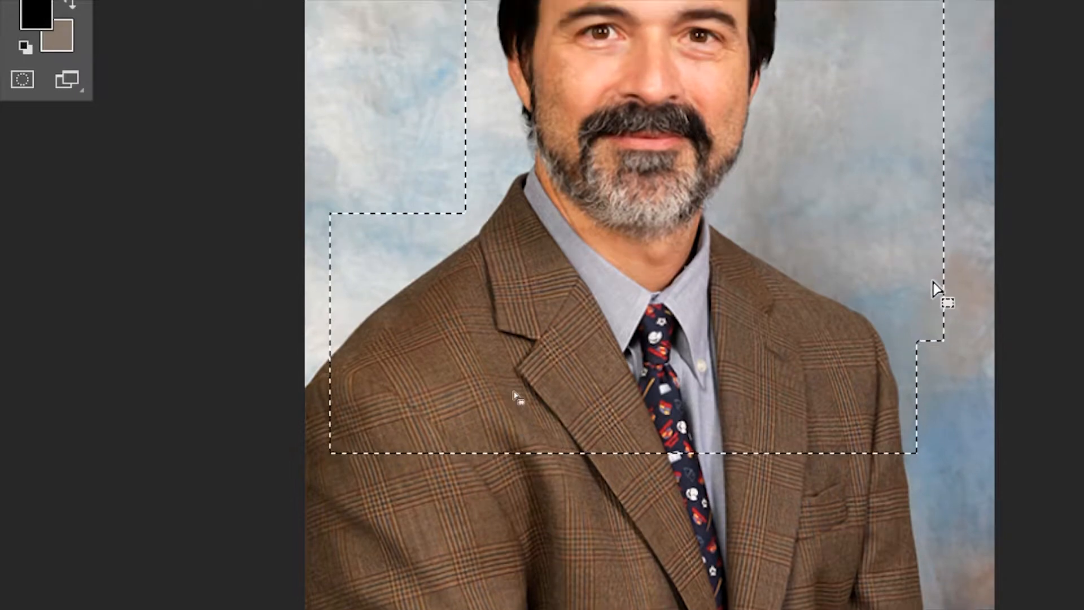
pyautogui.scroll(5, 919, 260)
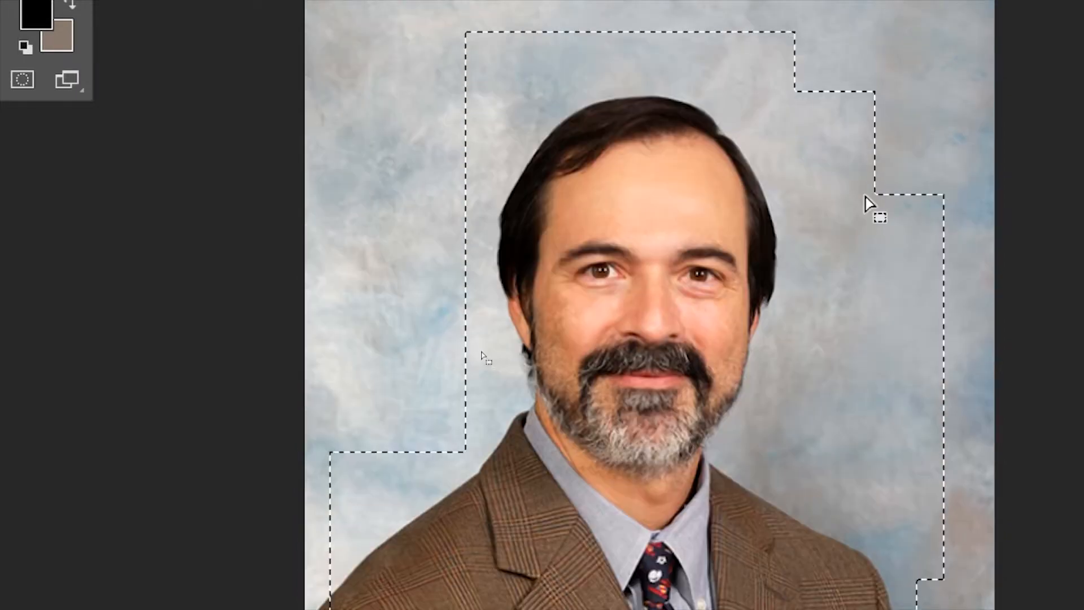
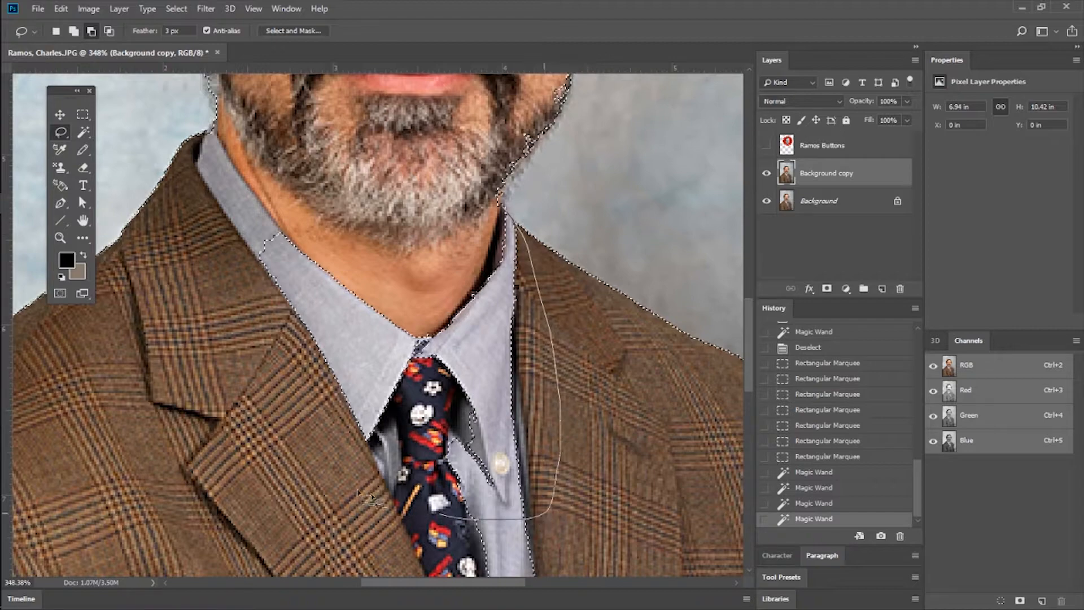
# Subtract the stray shirt collar and tie areas from the backdrop selection with the Lasso.
pyautogui.moveTo(489, 208); pyautogui.dragTo(491, 210)
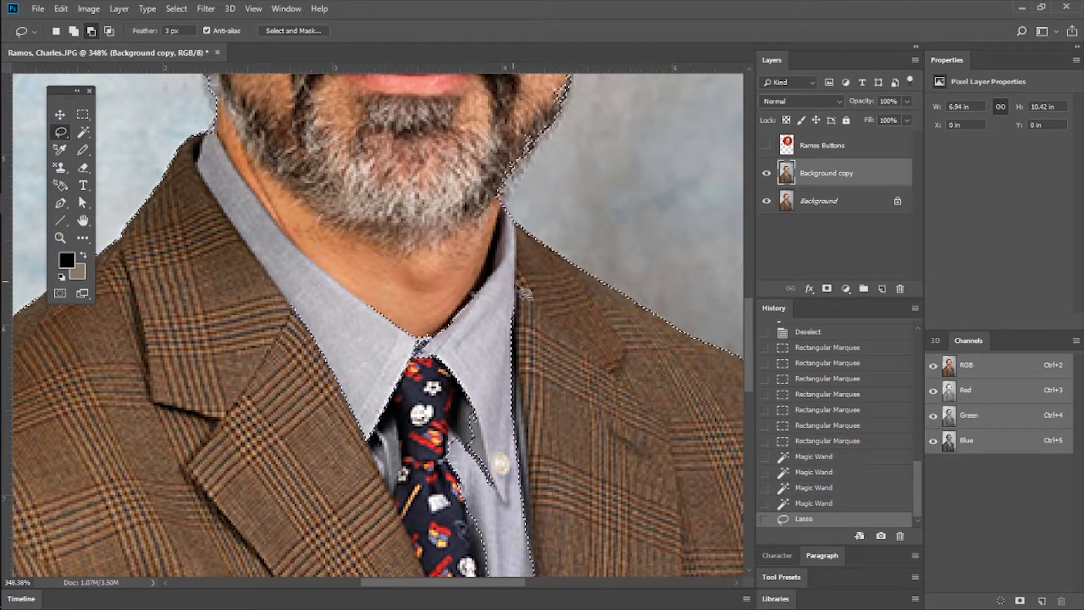
pyautogui.scroll(-3, 544, 302)
pyautogui.scroll(-1, 532, 314)
pyautogui.moveTo(488, 301)
pyautogui.mouseDown()
pyautogui.moveTo(481, 483)
pyautogui.moveTo(578, 514)
pyautogui.moveTo(535, 267)
pyautogui.moveTo(489, 301)
pyautogui.mouseUp()
pyautogui.scroll(-5, 489, 301)
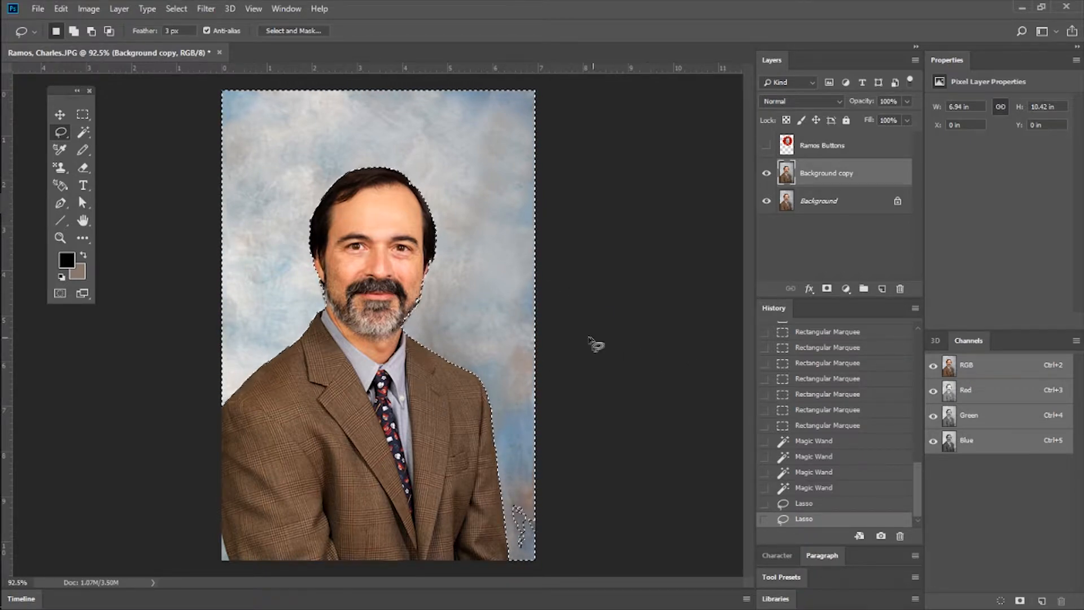
# Hide the Background layer, try clearing the selected backdrop on the duplicate layer, undo it and deselect.
pyautogui.click(767, 201)
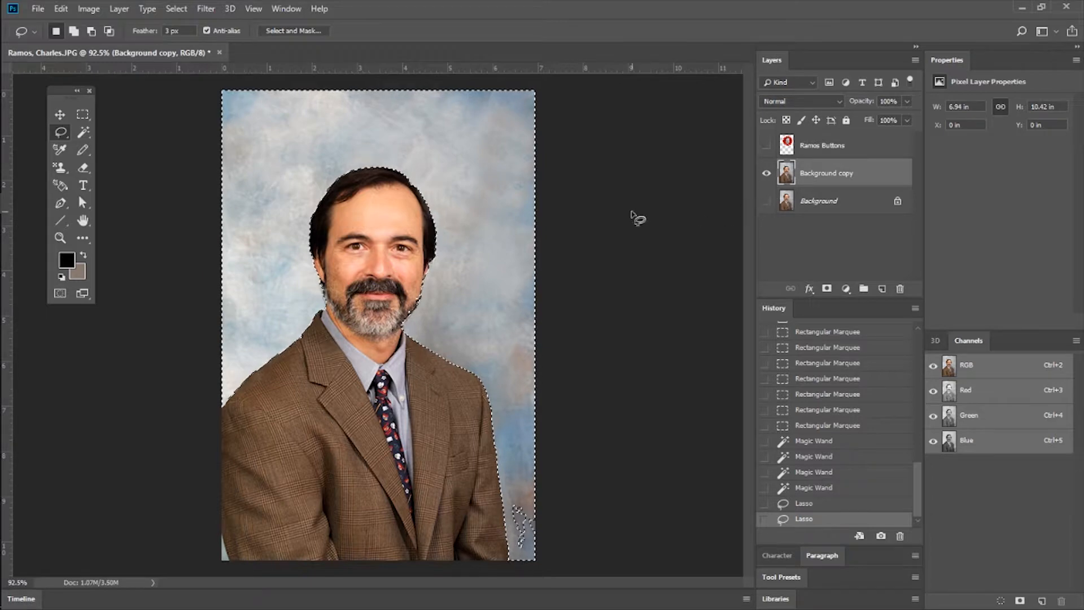
pyautogui.press('Delete')
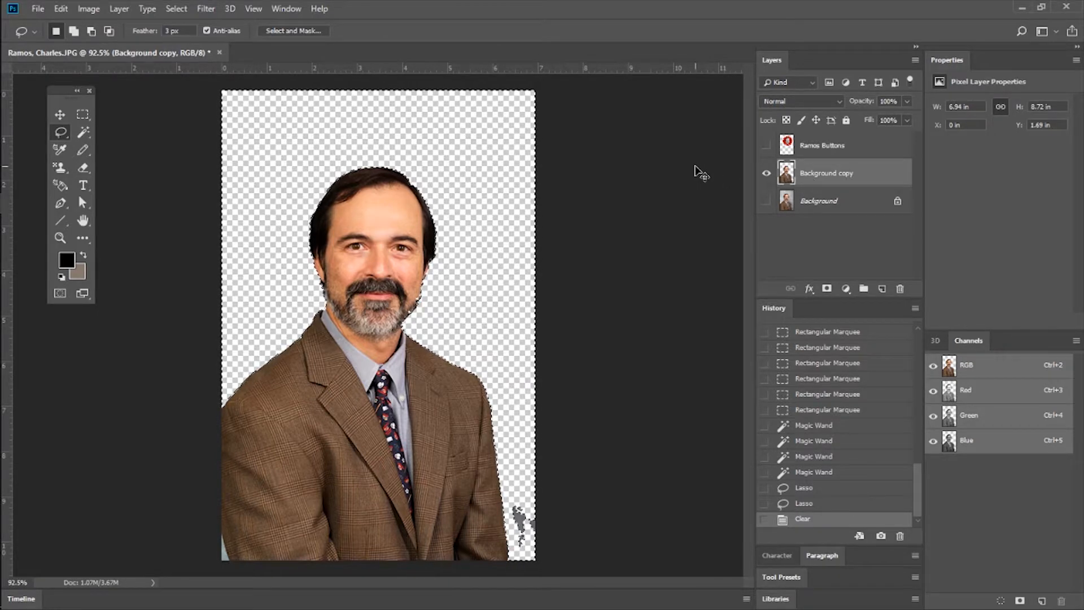
pyautogui.hotkey('ctrl', 'z')
pyautogui.hotkey('ctrl', 'd')
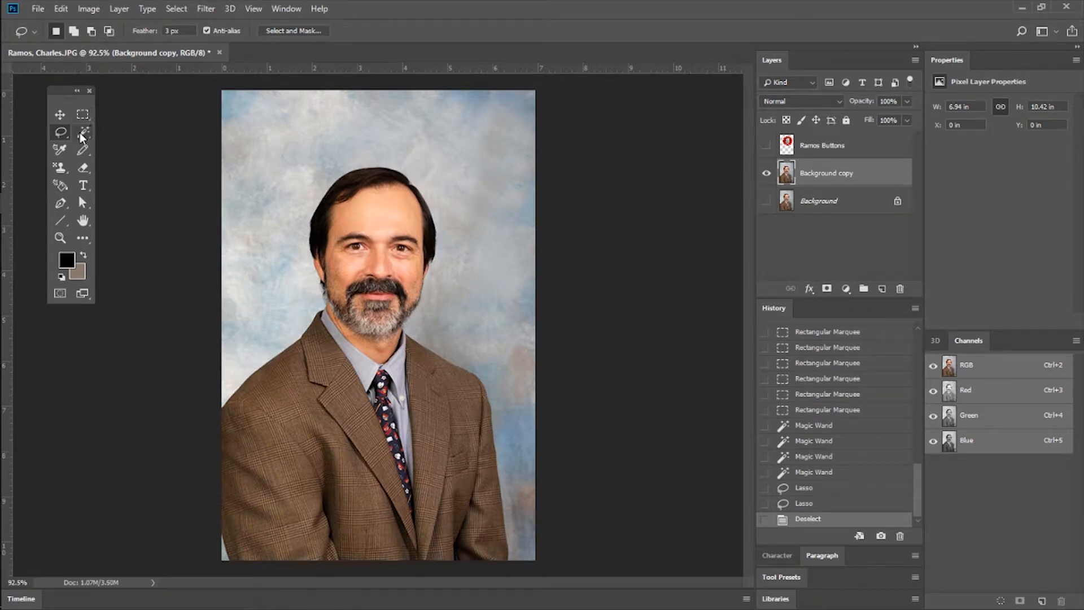
# Select the man with the Quick Selection tool and extend the selection along both sides of his face.
pyautogui.click(83, 138)
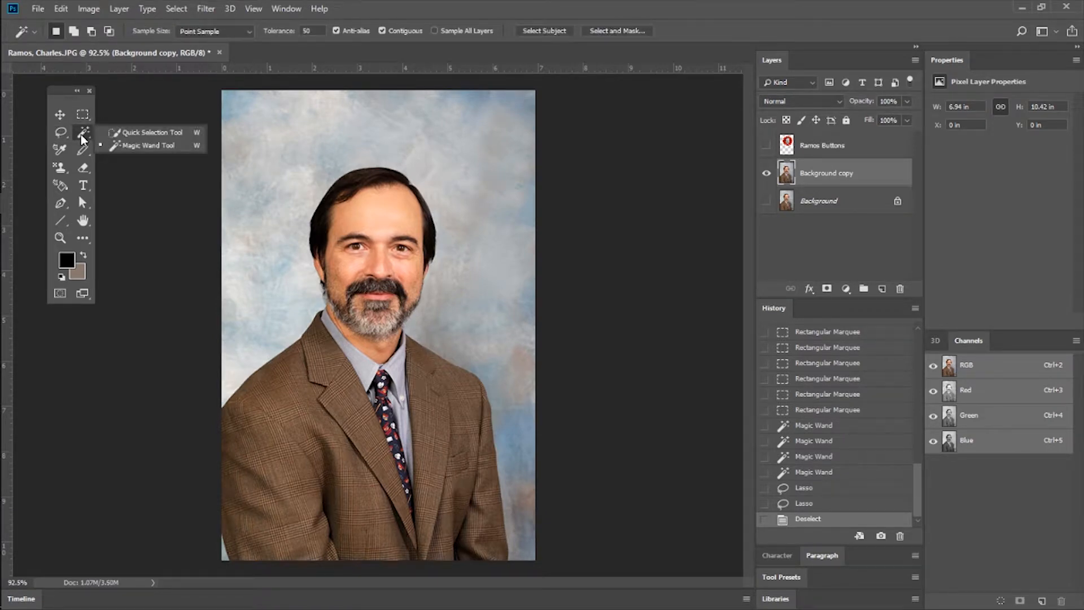
pyautogui.click(164, 135)
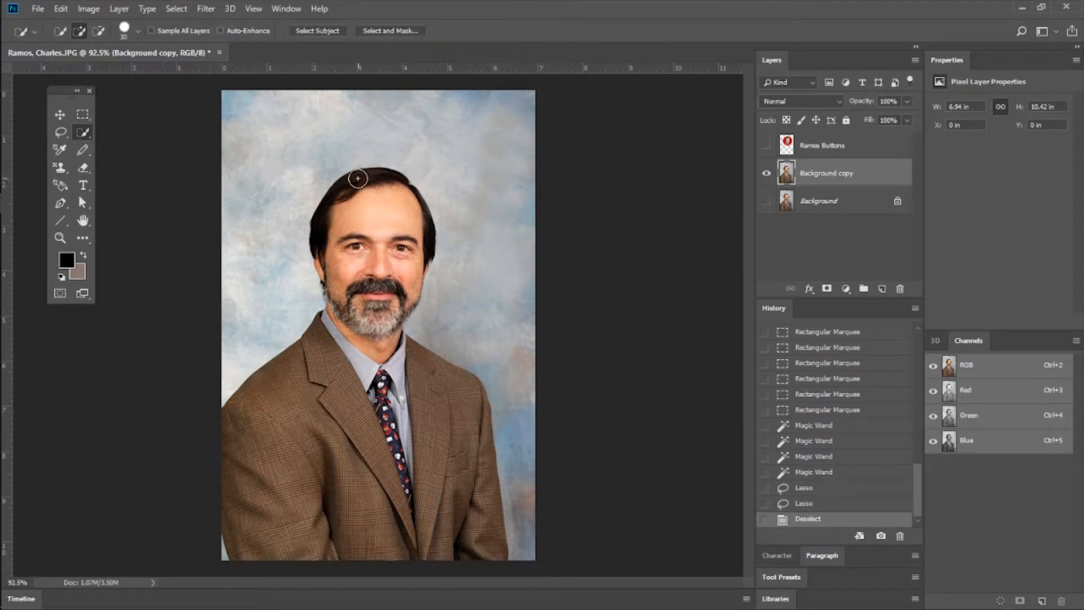
pyautogui.moveTo(370, 340)
pyautogui.mouseDown()
pyautogui.moveTo(312, 414)
pyautogui.moveTo(306, 455)
pyautogui.moveTo(404, 505)
pyautogui.moveTo(430, 487)
pyautogui.moveTo(435, 458)
pyautogui.moveTo(430, 406)
pyautogui.moveTo(408, 401)
pyautogui.mouseUp()
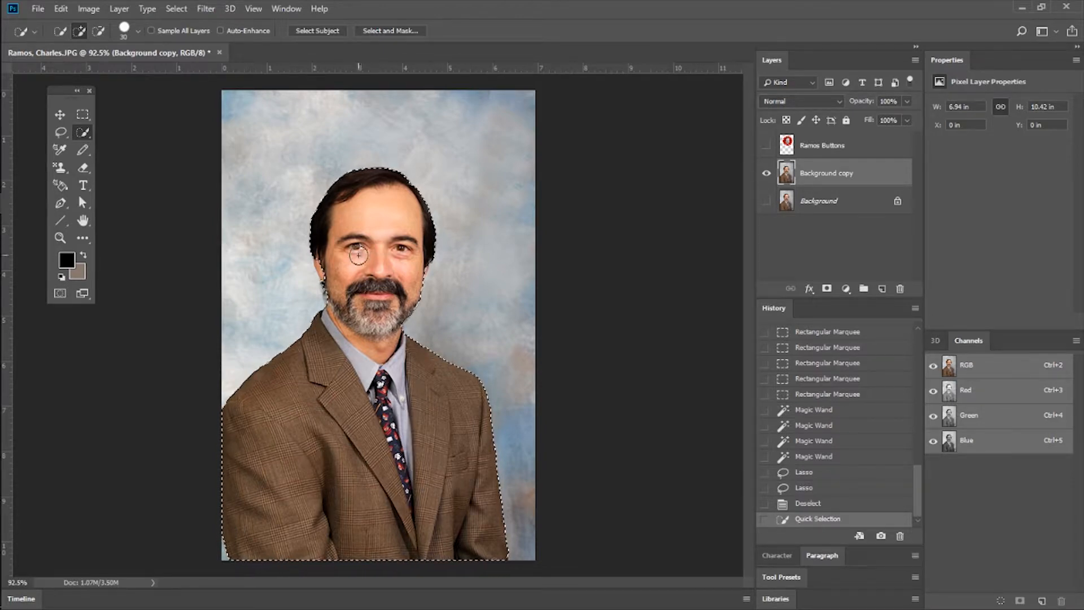
pyautogui.click(410, 266)
pyautogui.click(415, 267)
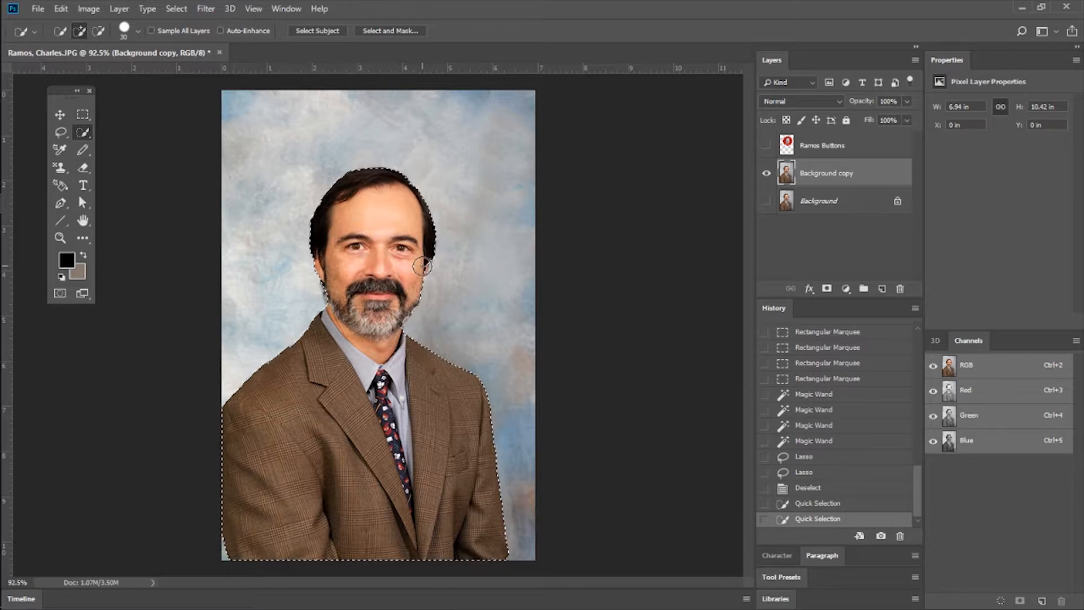
pyautogui.click(327, 295)
pyautogui.click(334, 302)
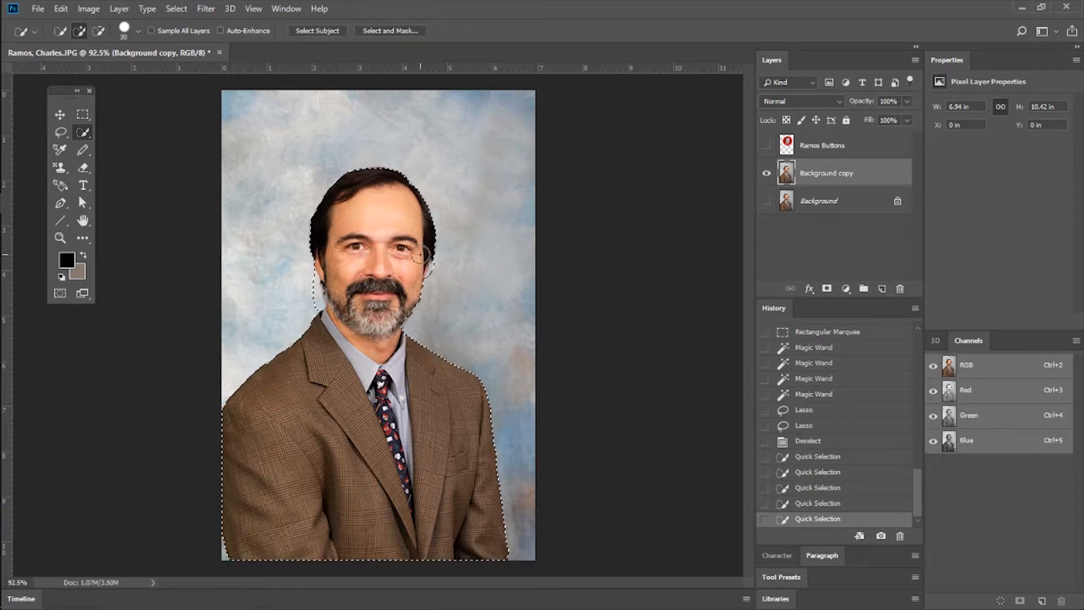
# Subtract the excess backdrop beside both sides of the man's face from the selection with the Lasso.
pyautogui.scroll(6, 305, 277)
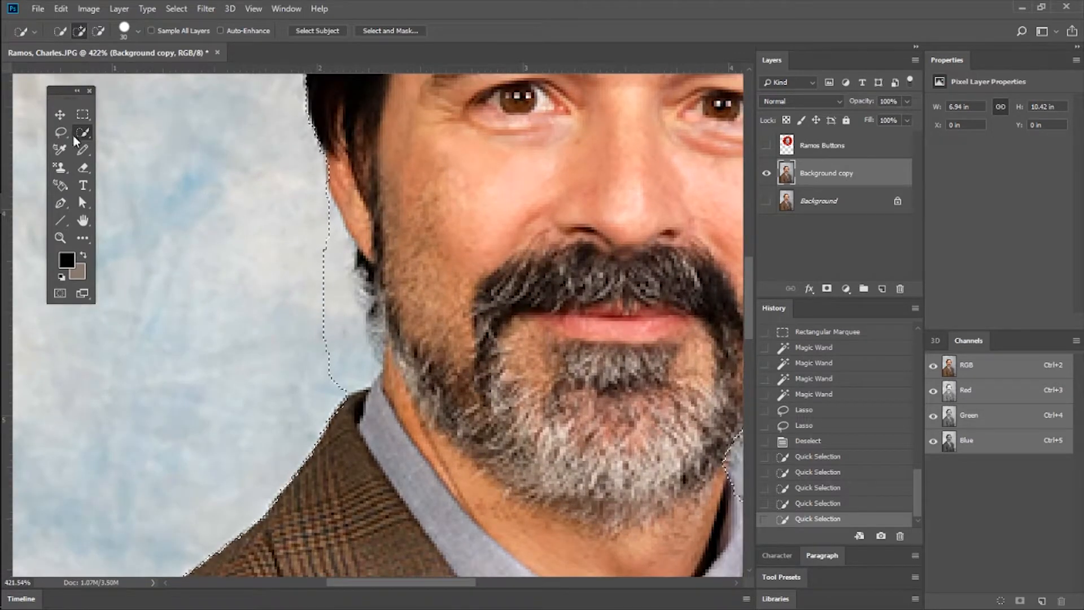
pyautogui.click(61, 136)
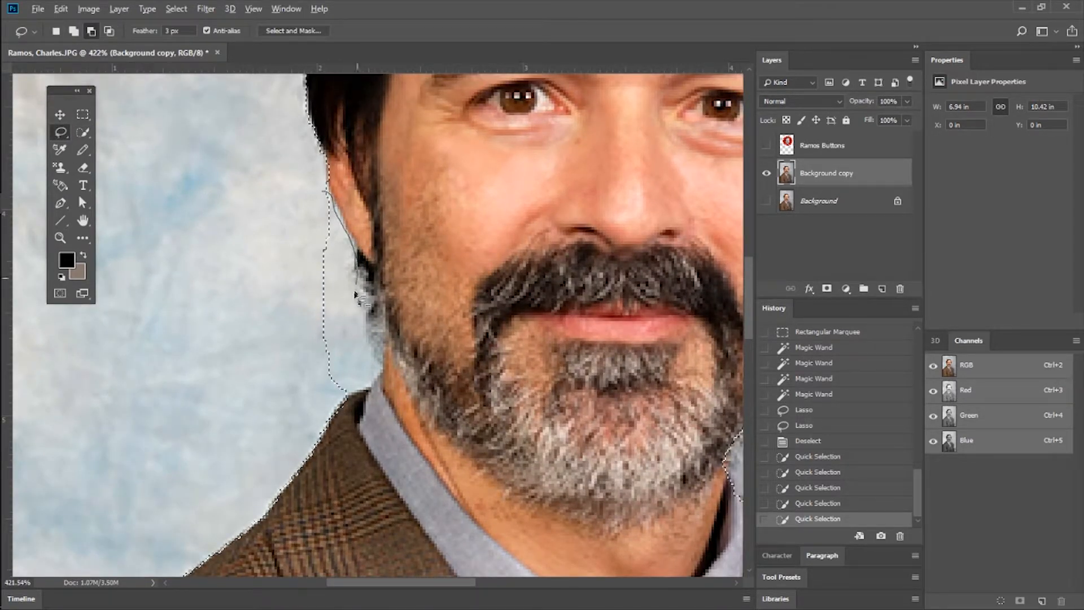
pyautogui.moveTo(270, 263); pyautogui.dragTo(270, 238)
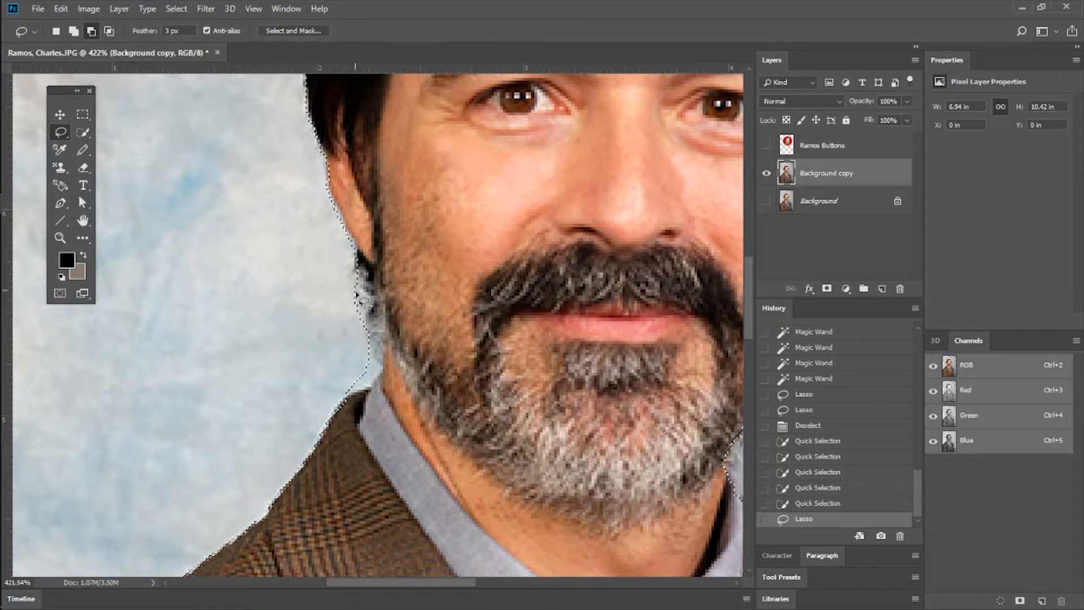
pyautogui.scroll(-4, 446, 300)
pyautogui.moveTo(592, 277)
pyautogui.mouseDown()
pyautogui.moveTo(602, 241)
pyautogui.moveTo(638, 250)
pyautogui.moveTo(598, 307)
pyautogui.mouseUp()
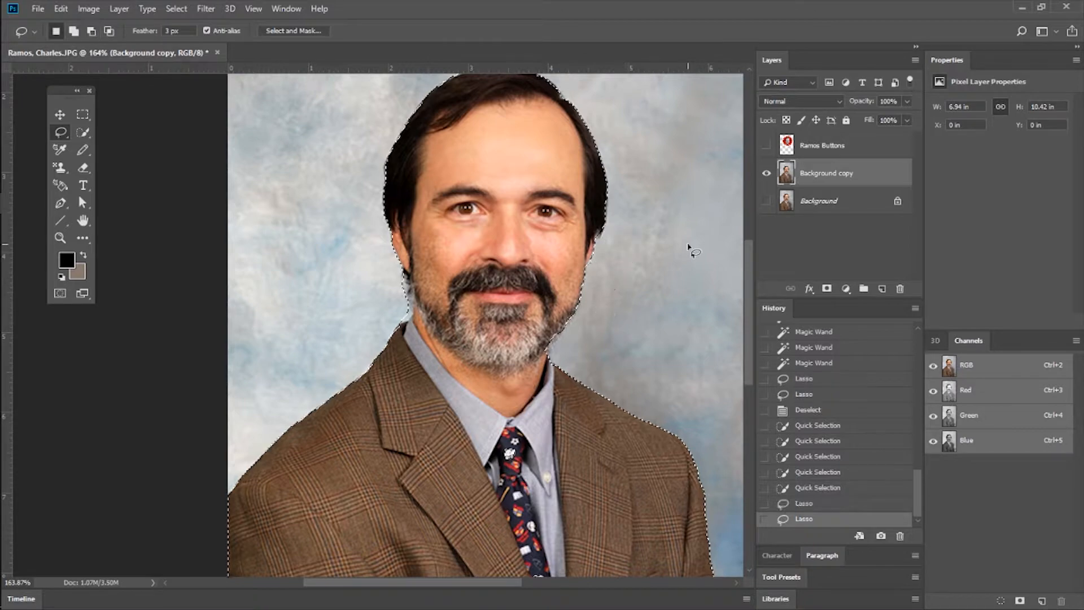
# Try clearing the selected man from the duplicate layer, and undo the deletion.
pyautogui.scroll(1, 692, 252)
pyautogui.scroll(-3, 673, 257)
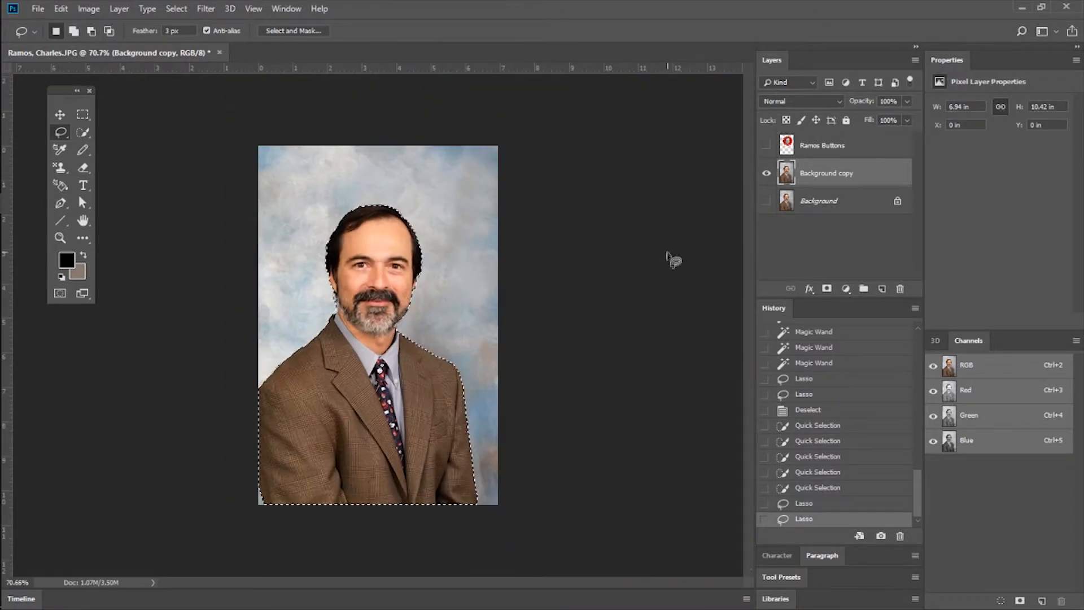
pyautogui.scroll(2, 458, 294)
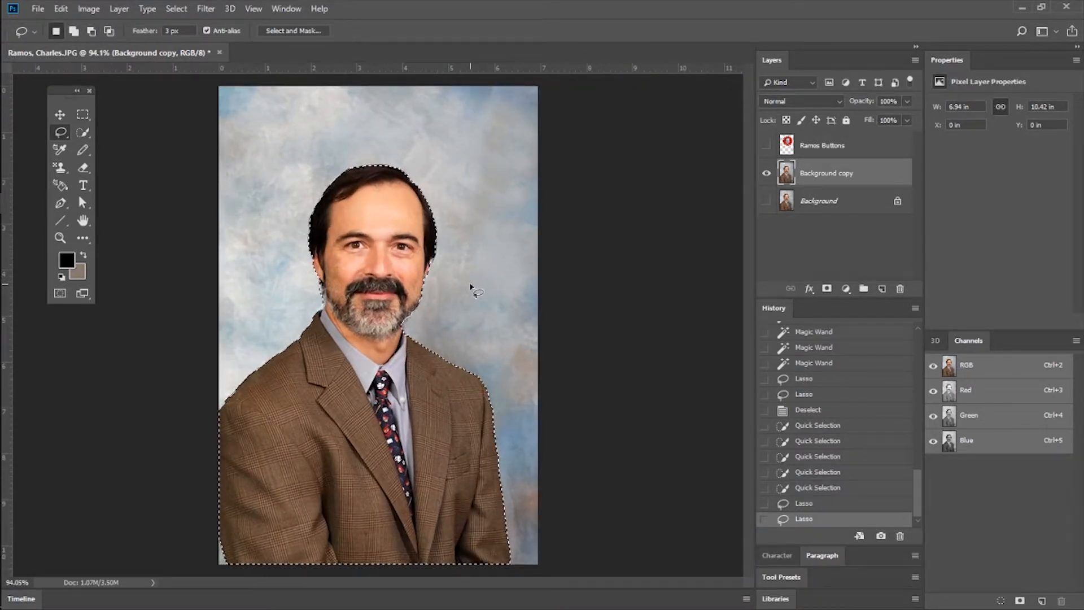
pyautogui.press('Delete')
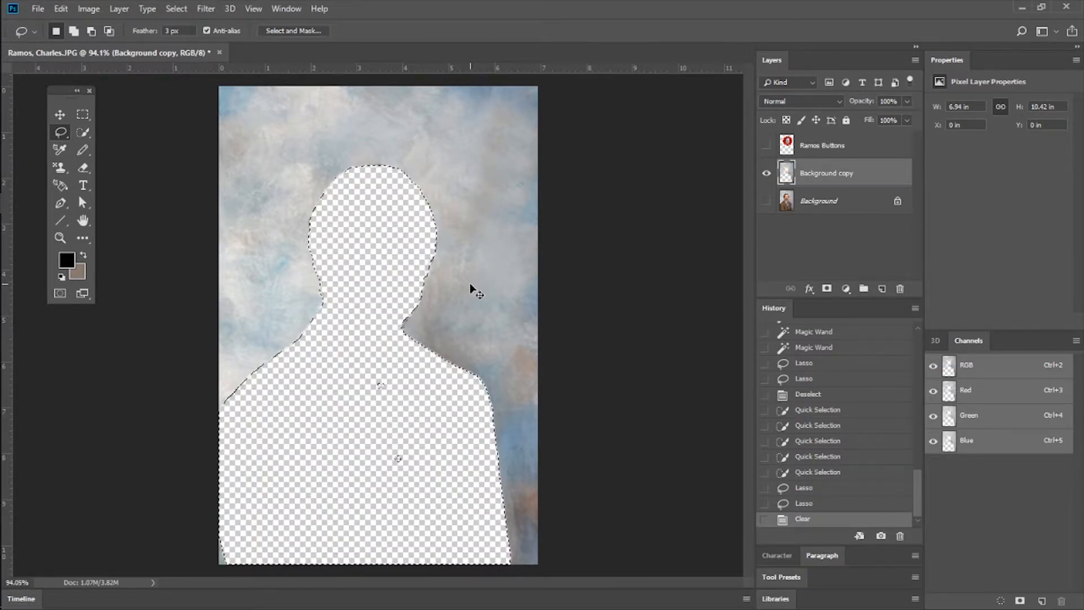
pyautogui.hotkey('ctrl', 'z')
# Invert the selection and clear the backdrop around the man on the duplicate layer.
pyautogui.click(121, 9)
pyautogui.moveTo(182, 9)
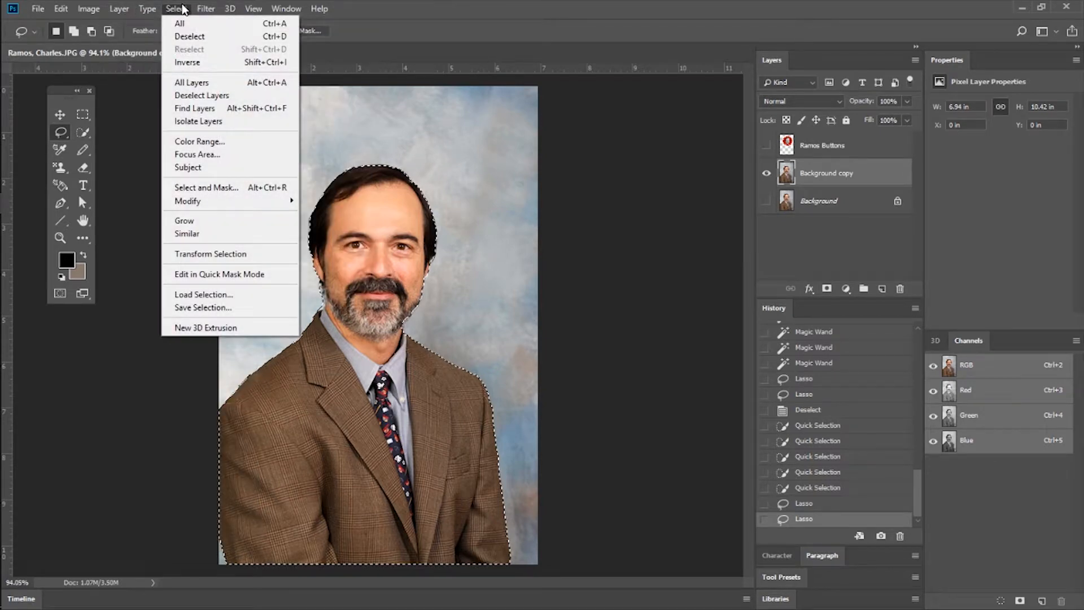
pyautogui.click(197, 63)
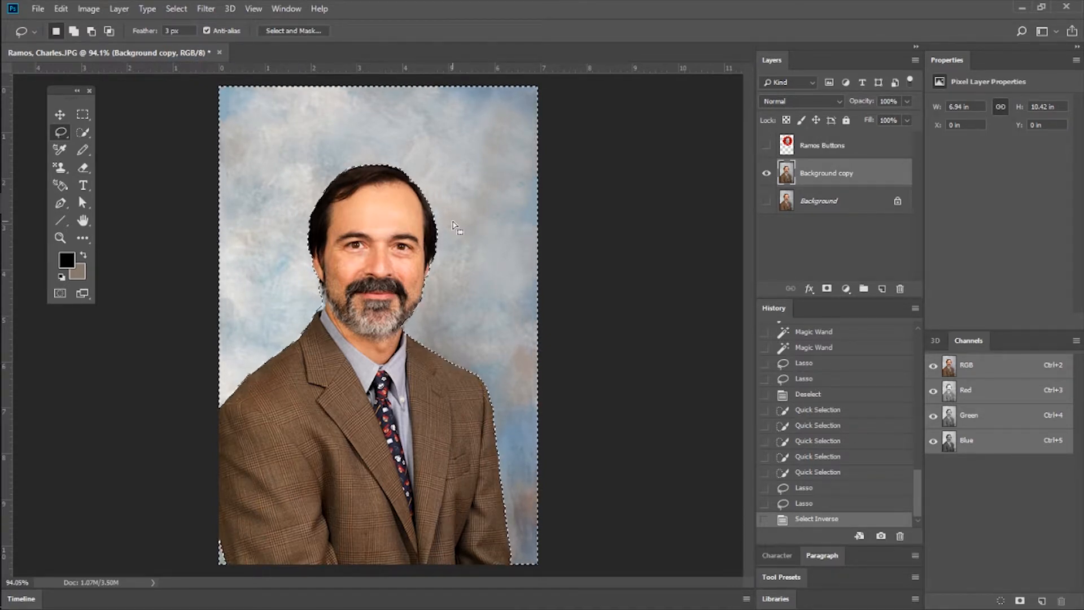
pyautogui.press('Delete')
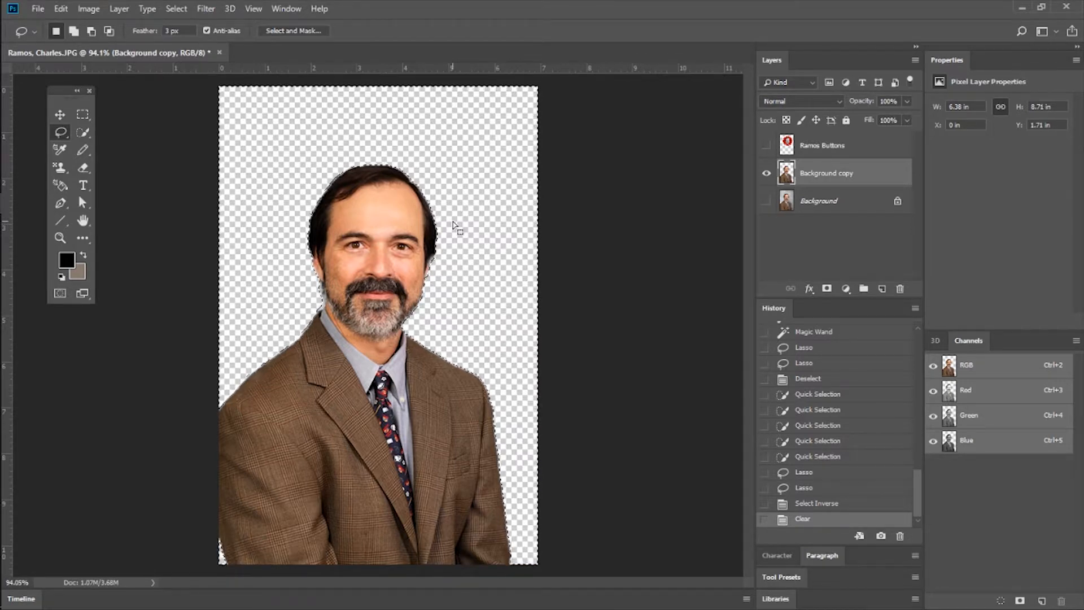
# Switch from the Pencil to the Brush tool and enlarge the brush size to 66 px.
pyautogui.click(82, 151)
pyautogui.click(60, 150)
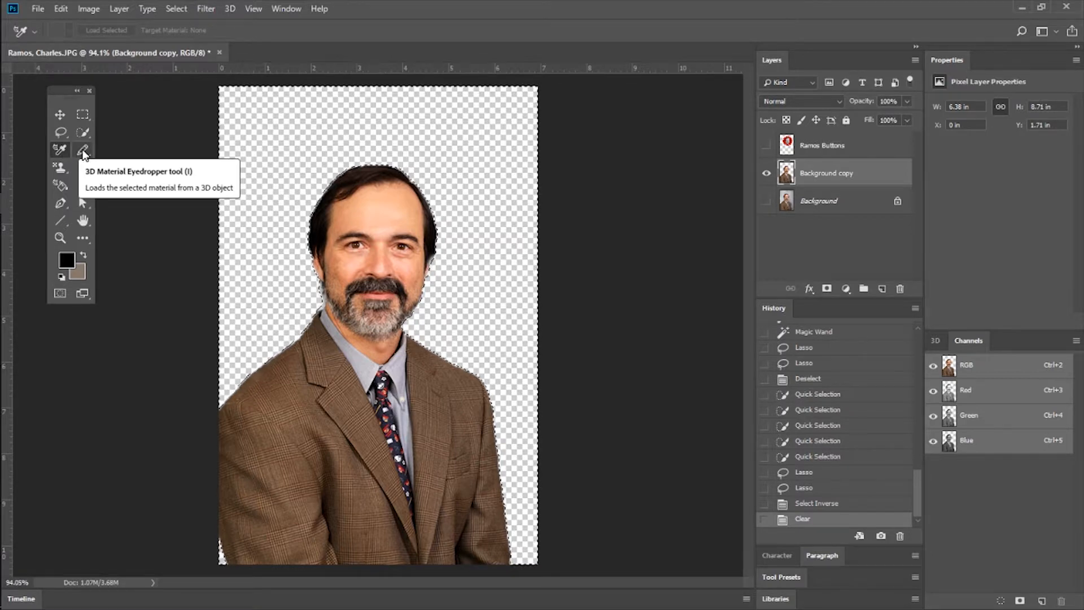
pyautogui.click(84, 150)
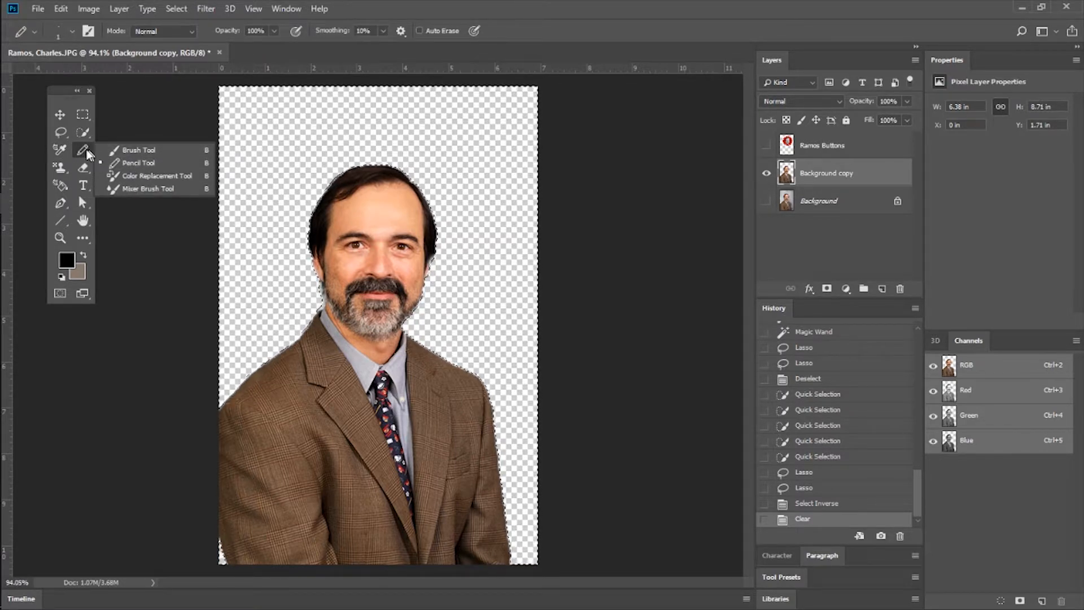
pyautogui.click(148, 150)
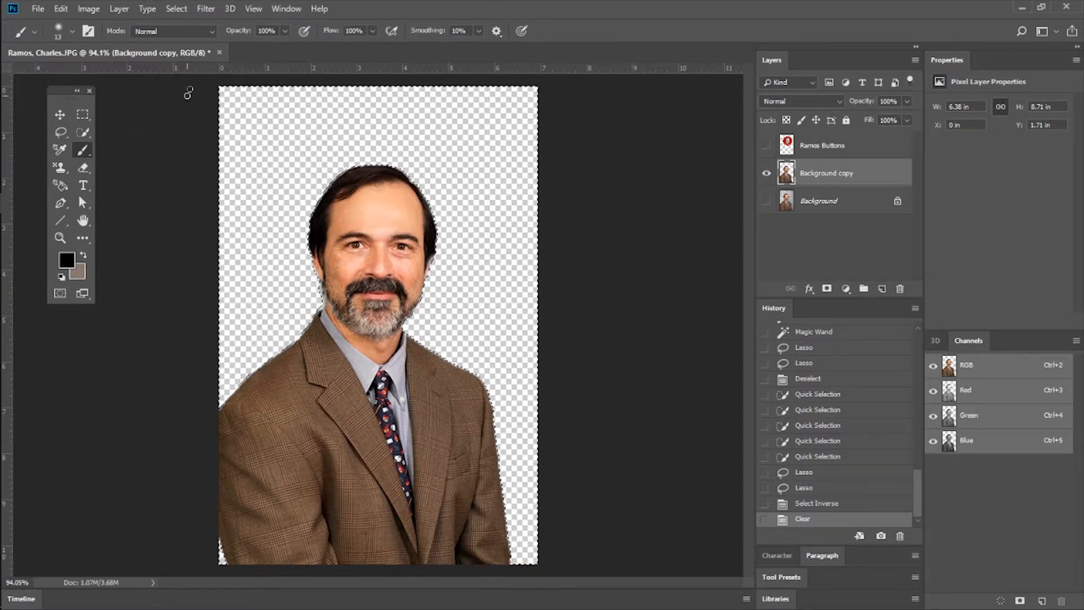
pyautogui.click(72, 31)
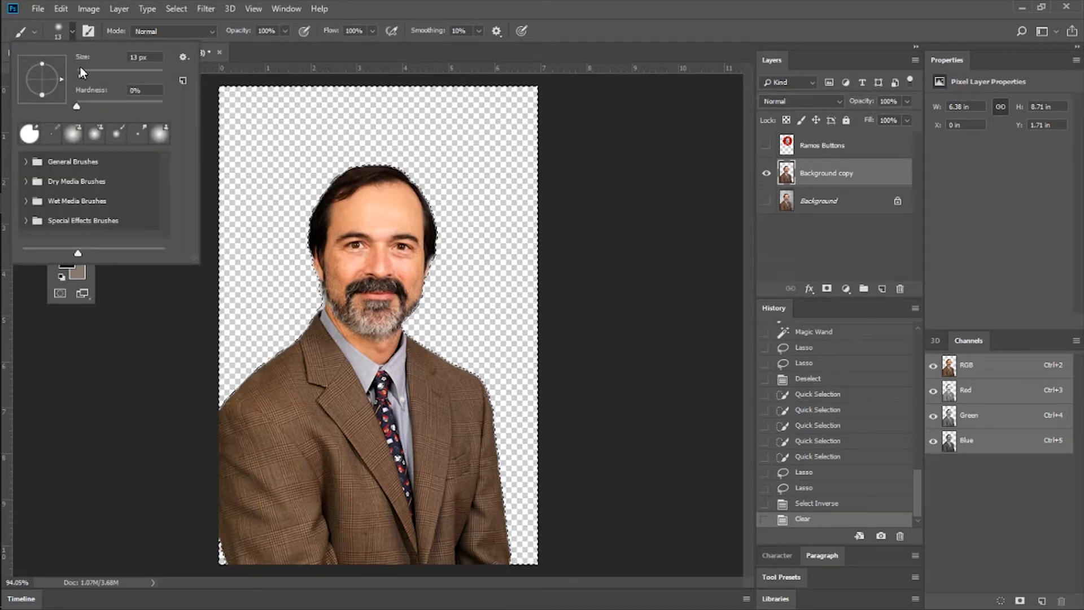
pyautogui.moveTo(96, 70); pyautogui.dragTo(104, 70)
# Paint black brush strokes around the man within the selected empty backdrop, and revert the image to the Clear state.
pyautogui.moveTo(266, 133)
pyautogui.mouseDown()
pyautogui.moveTo(416, 125)
pyautogui.moveTo(483, 251)
pyautogui.mouseUp()
pyautogui.moveTo(208, 285)
pyautogui.mouseDown()
pyautogui.moveTo(276, 132)
pyautogui.moveTo(339, 97)
pyautogui.mouseUp()
pyautogui.hotkey('alt', '[')
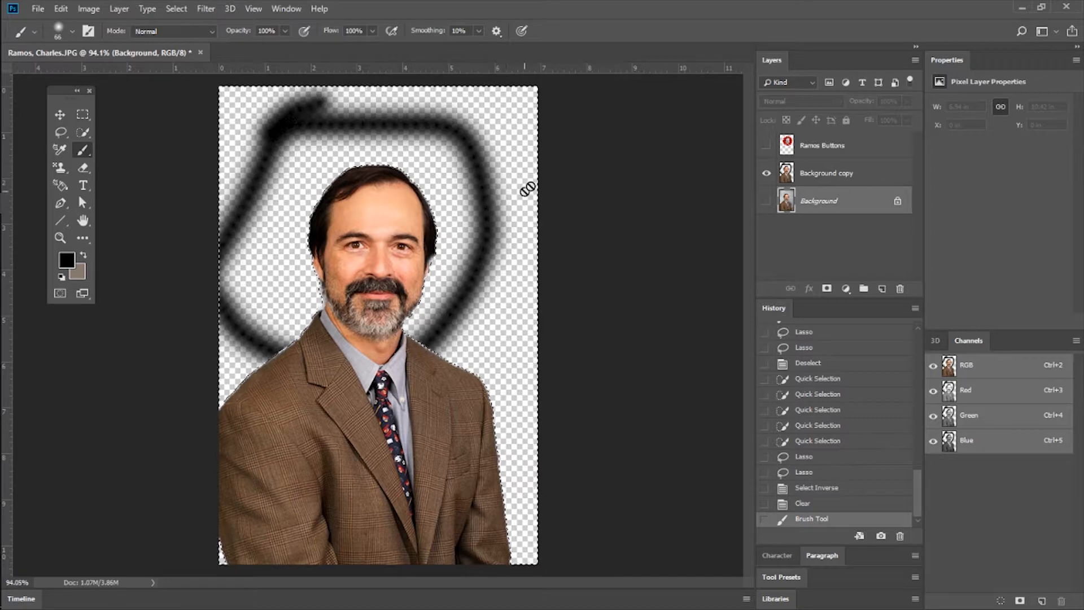
pyautogui.click(822, 173)
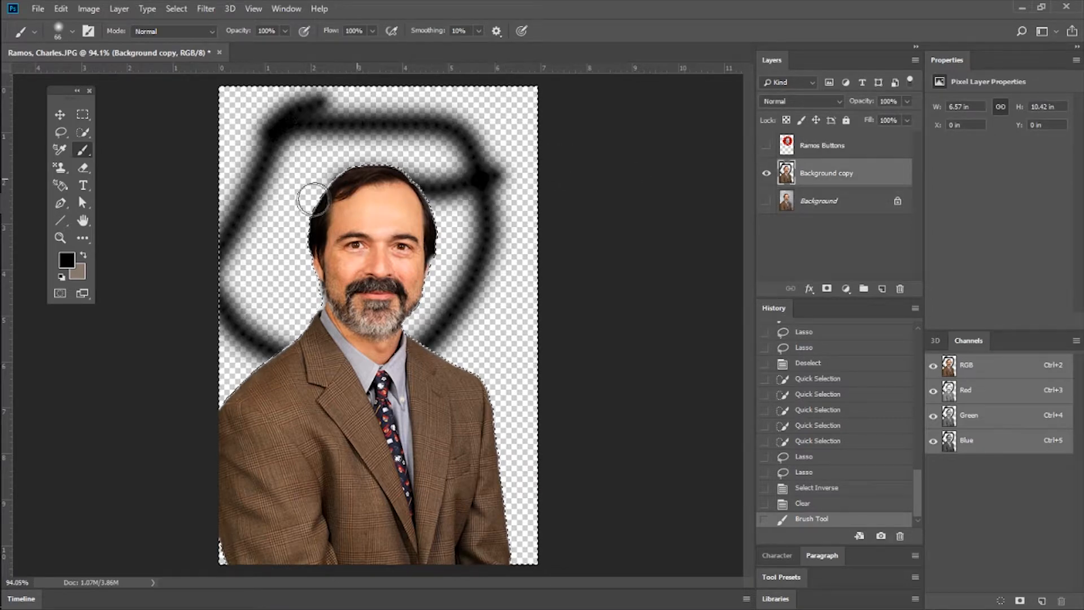
pyautogui.moveTo(541, 173); pyautogui.dragTo(547, 204)
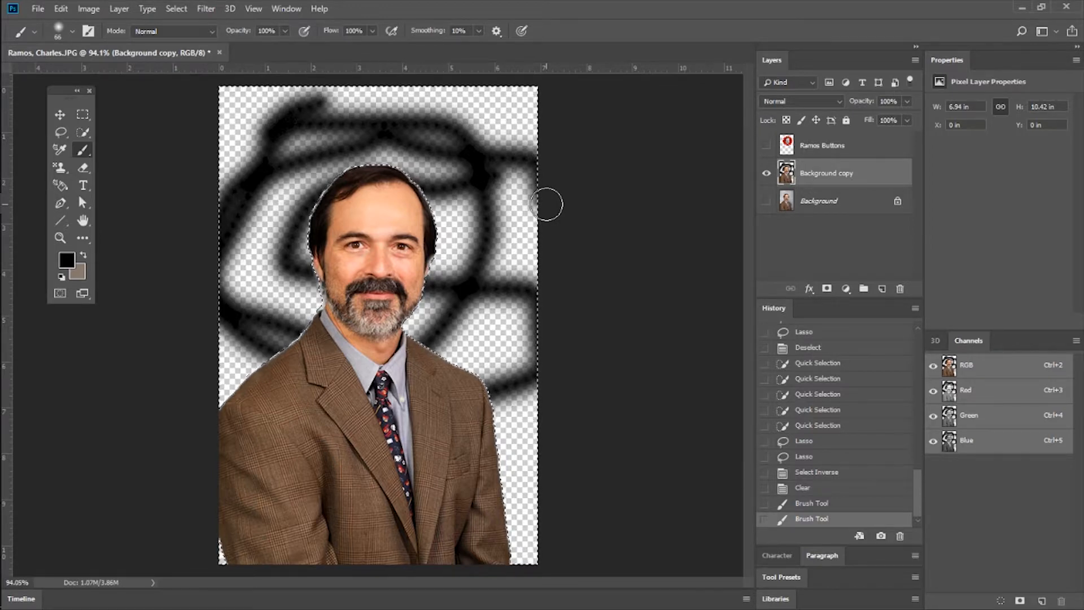
pyautogui.click(807, 489)
# Scribble black across the man with no active selection, and revert the stroke in the history.
pyautogui.moveTo(375, 218)
pyautogui.mouseDown()
pyautogui.moveTo(350, 200)
pyautogui.moveTo(482, 285)
pyautogui.moveTo(369, 245)
pyautogui.moveTo(255, 140)
pyautogui.moveTo(409, 337)
pyautogui.moveTo(330, 446)
pyautogui.moveTo(348, 542)
pyautogui.moveTo(459, 91)
pyautogui.mouseUp()
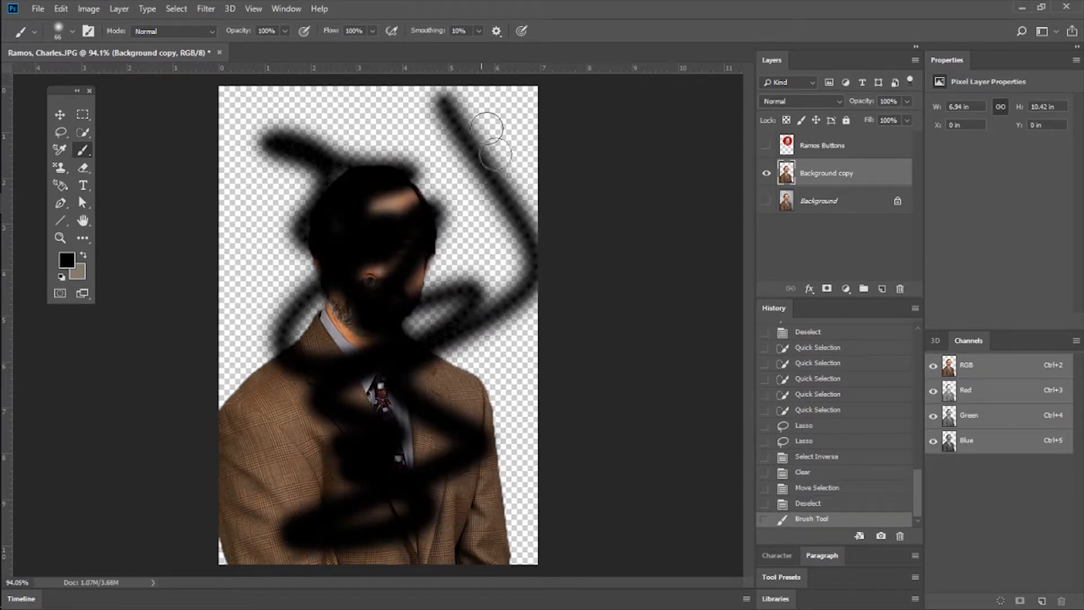
pyautogui.click(812, 505)
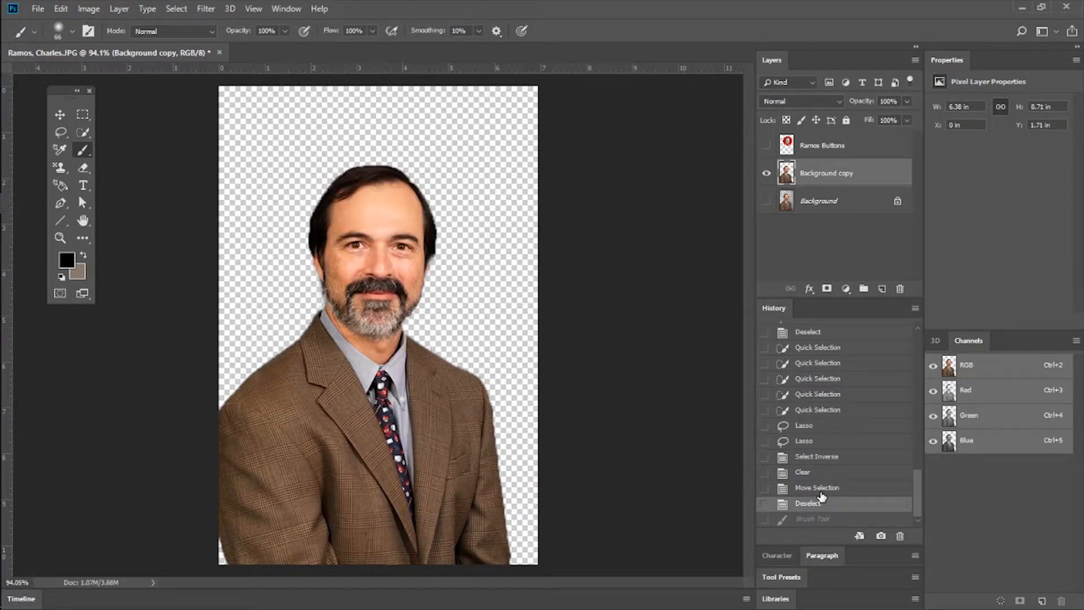
# Sample the man's nose with the Clone Stamp and paint a copy of his face in the empty upper-right area of the portrait.
pyautogui.click(61, 169)
pyautogui.click(110, 167)
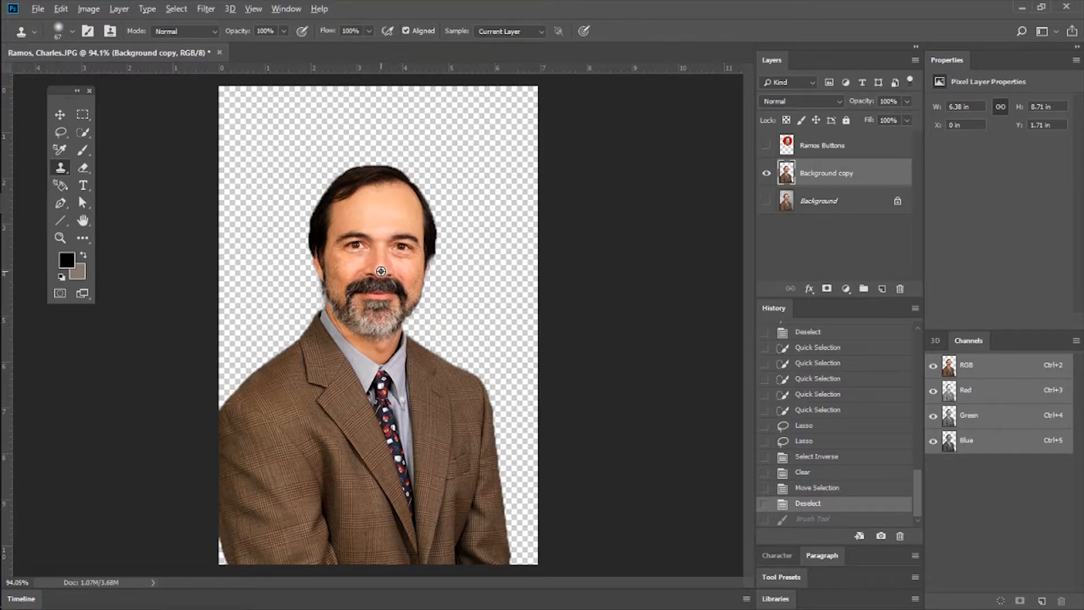
pyautogui.keyDown('alt'); pyautogui.click(379, 272); pyautogui.keyUp('alt')
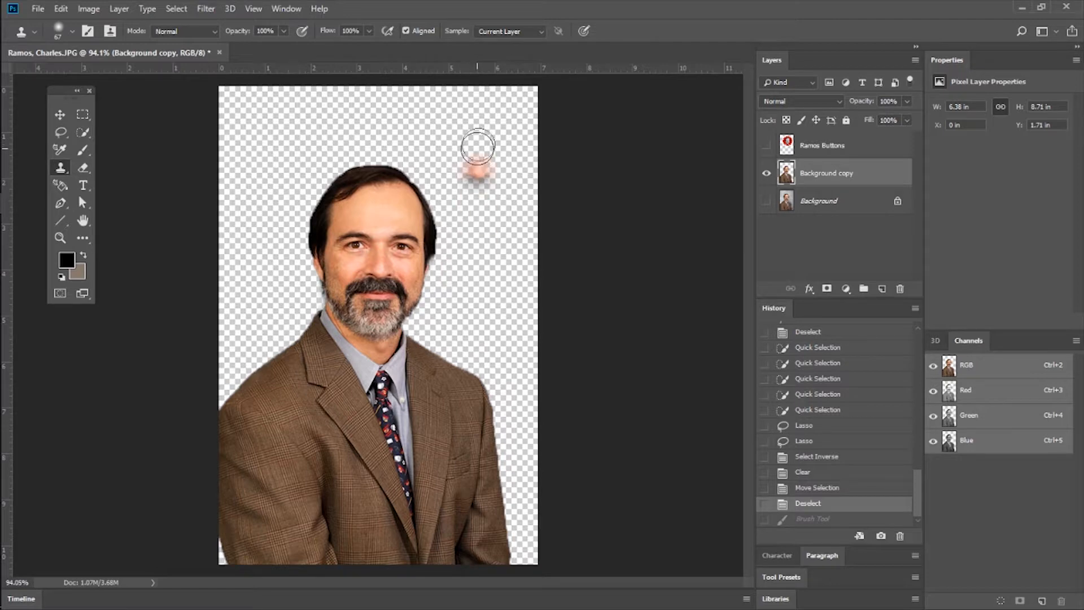
pyautogui.moveTo(484, 131)
pyautogui.mouseDown()
pyautogui.moveTo(488, 163)
pyautogui.moveTo(503, 130)
pyautogui.moveTo(452, 118)
pyautogui.moveTo(477, 96)
pyautogui.moveTo(438, 164)
pyautogui.moveTo(525, 102)
pyautogui.moveTo(441, 96)
pyautogui.moveTo(508, 91)
pyautogui.mouseUp()
pyautogui.moveTo(218, 133)
pyautogui.mouseDown()
pyautogui.moveTo(274, 117)
pyautogui.moveTo(264, 117)
pyautogui.moveTo(284, 134)
pyautogui.mouseUp()
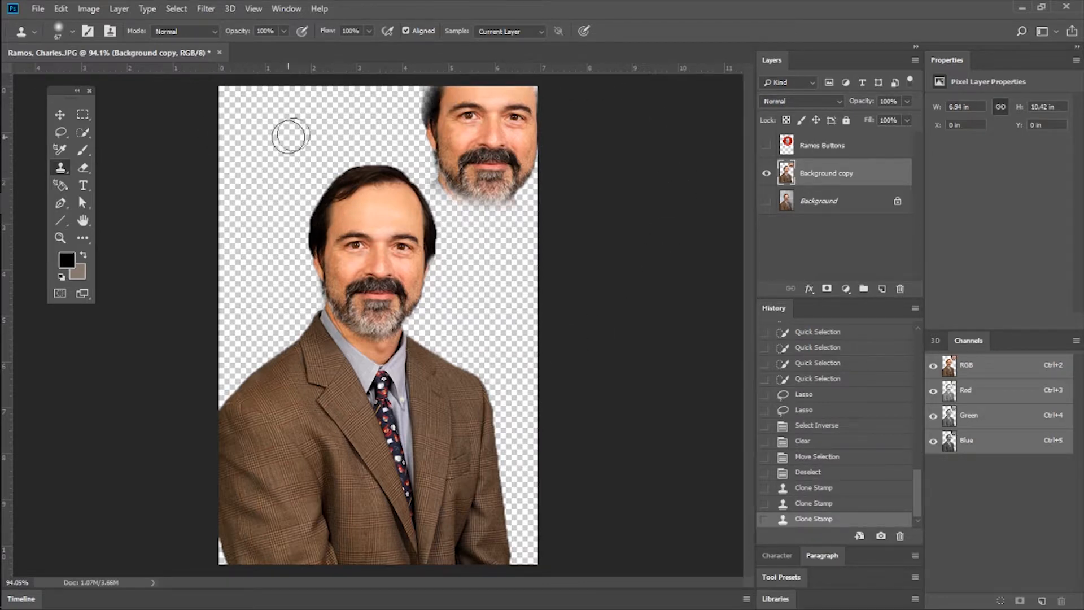
pyautogui.click(272, 133)
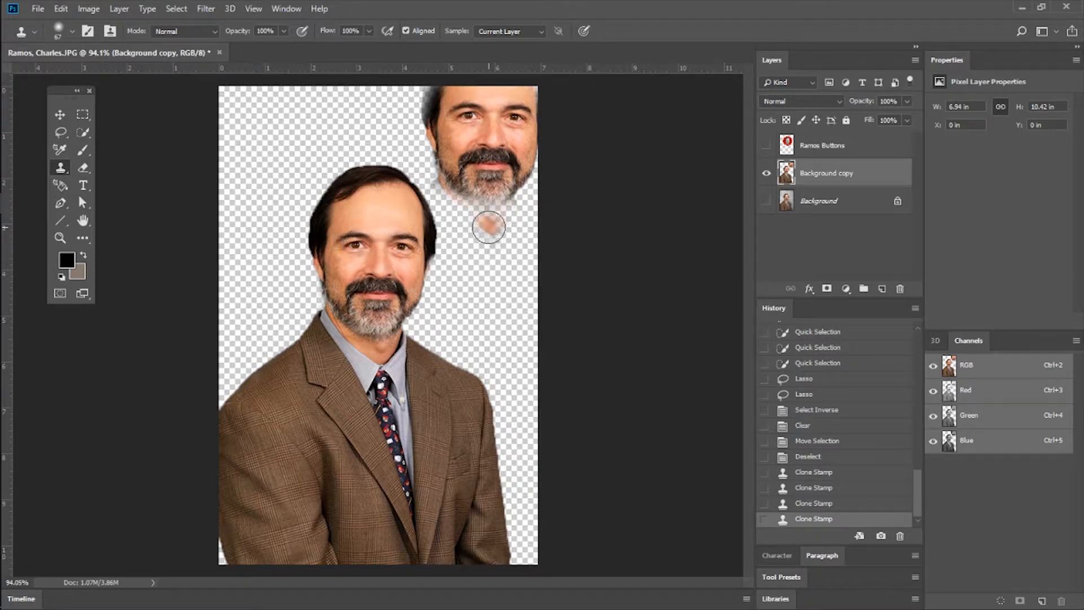
# Resample the man's nose and clone his face and jacket over the upper-left part of the portrait.
pyautogui.keyDown('alt'); pyautogui.click(380, 270); pyautogui.keyUp('alt')
pyautogui.moveTo(268, 157)
pyautogui.mouseDown()
pyautogui.moveTo(243, 108)
pyautogui.moveTo(278, 113)
pyautogui.moveTo(217, 181)
pyautogui.moveTo(242, 192)
pyautogui.moveTo(203, 235)
pyautogui.moveTo(252, 260)
pyautogui.moveTo(333, 243)
pyautogui.moveTo(237, 350)
pyautogui.moveTo(362, 338)
pyautogui.moveTo(361, 359)
pyautogui.mouseUp()
pyautogui.moveTo(142, 379); pyautogui.dragTo(338, 341)
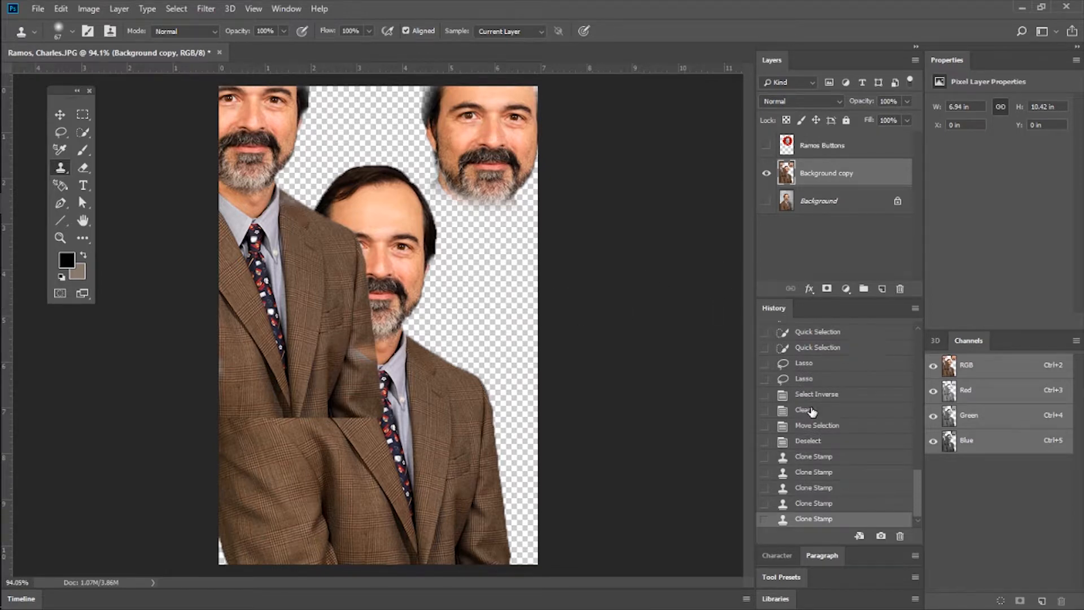
# Step back through the history to remove all Clone Stamp strokes, returning to the Deselect state.
pyautogui.click(828, 504)
pyautogui.click(828, 487)
pyautogui.click(828, 472)
pyautogui.click(828, 456)
pyautogui.click(827, 442)
# Erase a swath across the man's face with the standard Eraser, and undo the stroke.
pyautogui.click(85, 168)
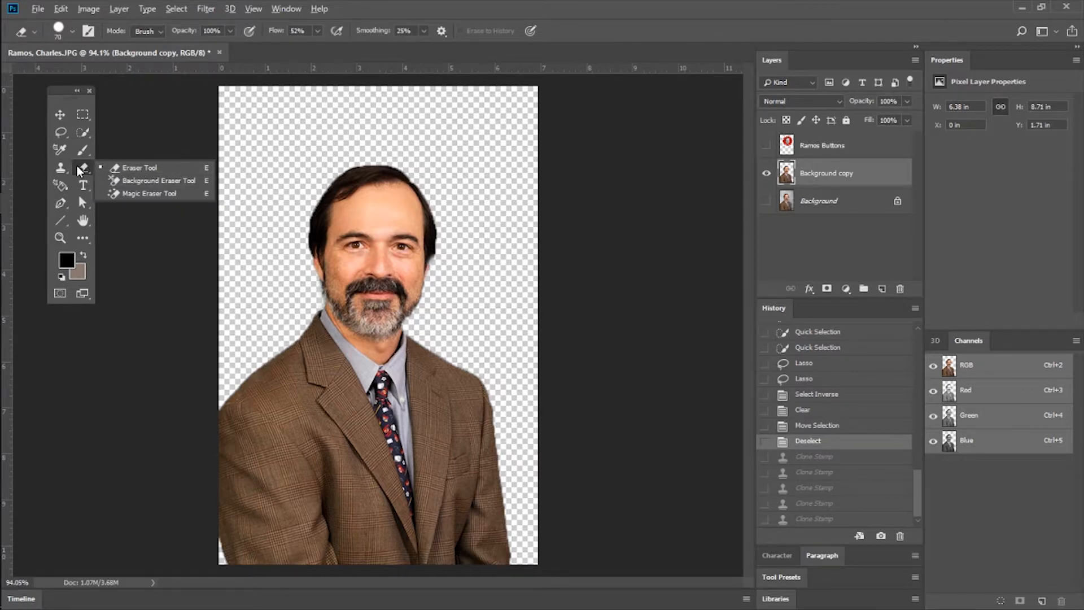
pyautogui.click(117, 167)
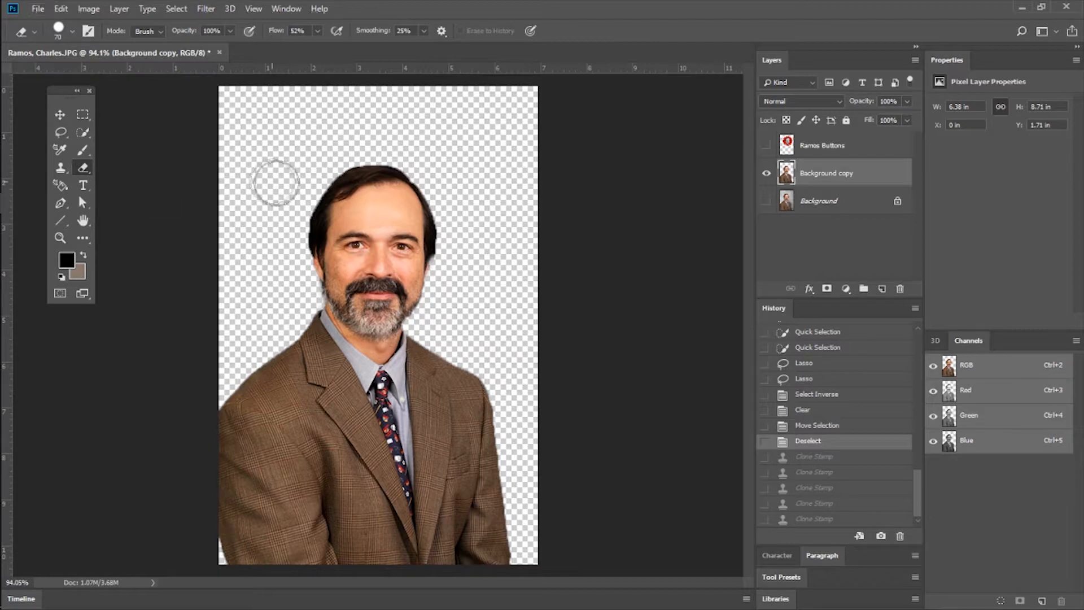
pyautogui.moveTo(332, 200)
pyautogui.mouseDown()
pyautogui.moveTo(358, 218)
pyautogui.moveTo(396, 186)
pyautogui.moveTo(266, 244)
pyautogui.moveTo(446, 282)
pyautogui.moveTo(530, 282)
pyautogui.mouseUp()
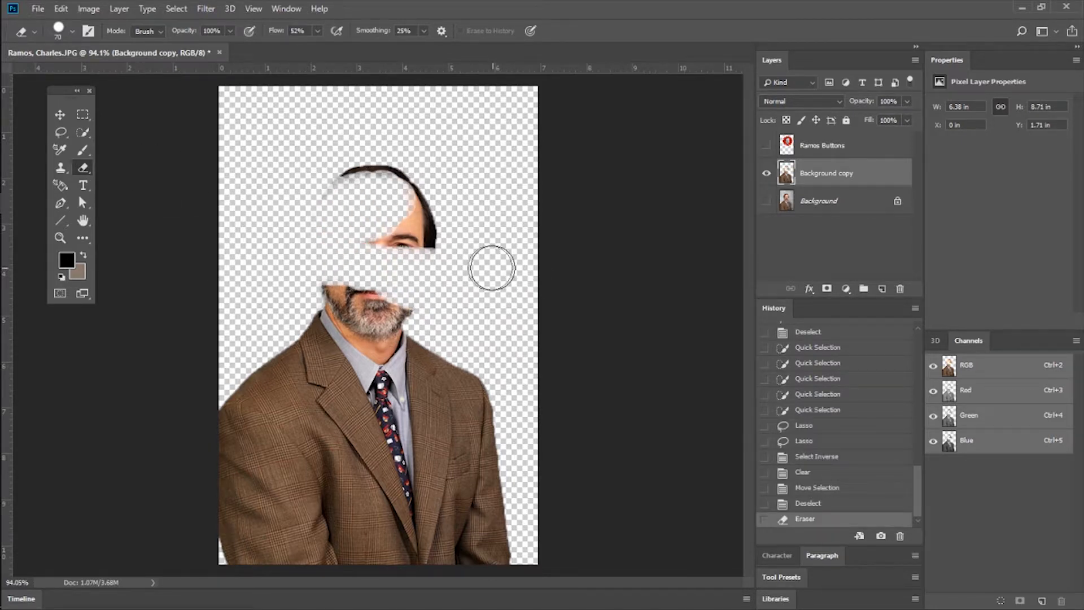
pyautogui.hotkey('ctrl', 'z')
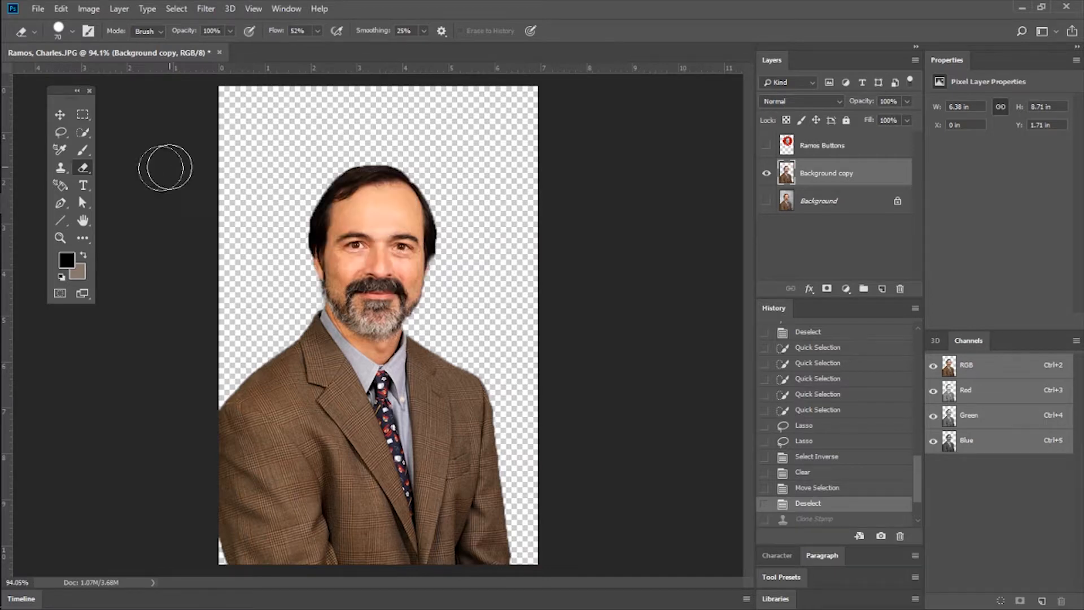
# Try the Background Eraser on the man's jacket lapel, and revert to the Deselect state in the history.
pyautogui.rightClick(85, 166)
pyautogui.click(169, 181)
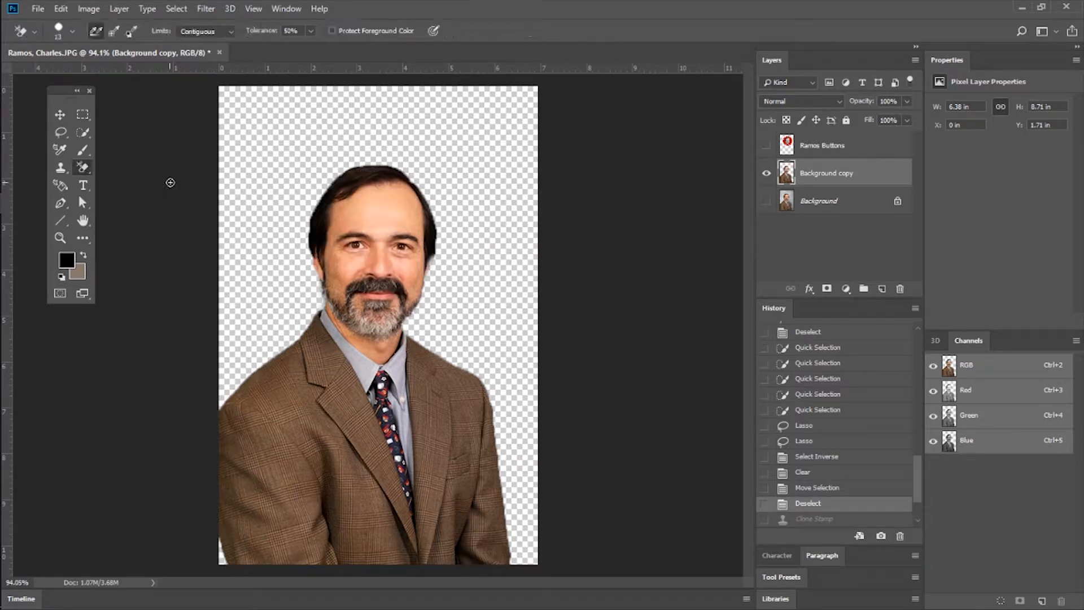
pyautogui.moveTo(308, 413)
pyautogui.mouseDown()
pyautogui.moveTo(325, 380)
pyautogui.moveTo(335, 394)
pyautogui.moveTo(350, 385)
pyautogui.moveTo(339, 391)
pyautogui.mouseUp()
pyautogui.hotkey('ctrl', 'z')
pyautogui.hotkey('ctrl', 'z')
pyautogui.hotkey('ctrl', 'z')
pyautogui.hotkey('ctrl', 'z')
pyautogui.hotkey('ctrl', 'z')
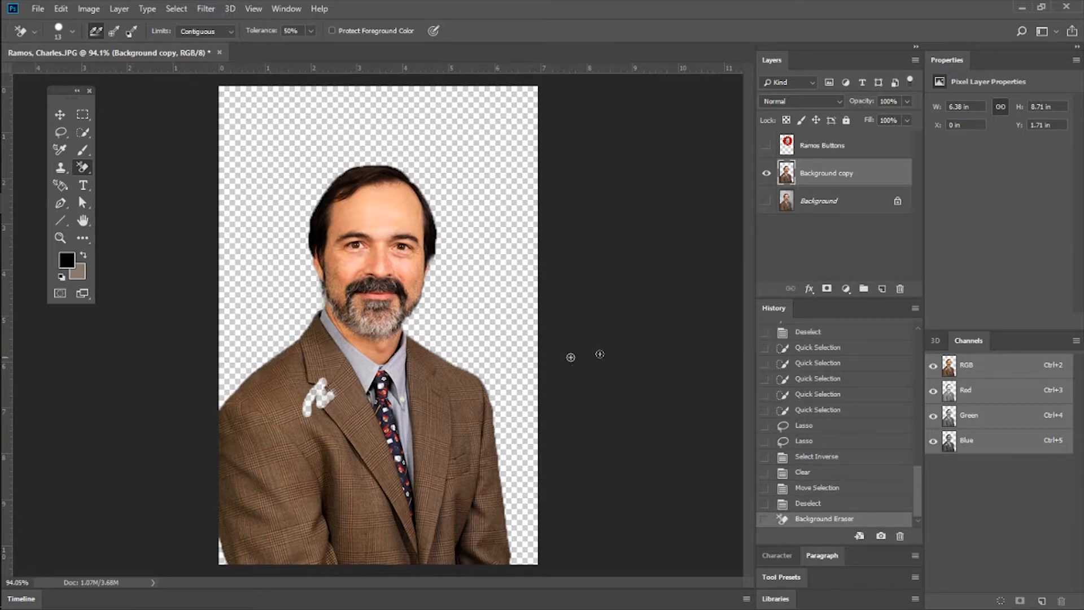
pyautogui.click(819, 508)
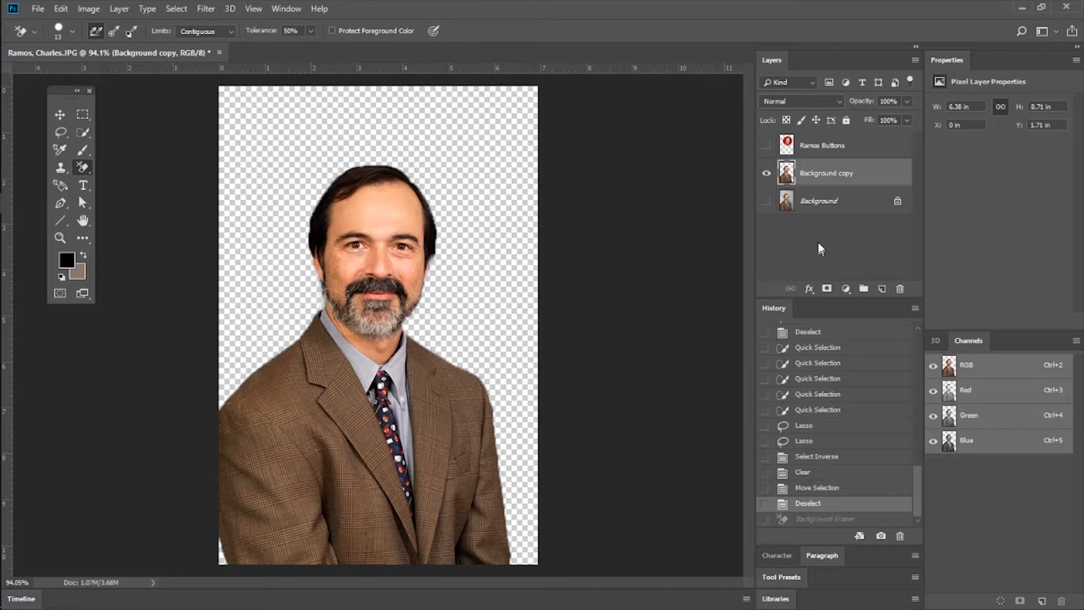
# Display only the Background layer, remove a patch of backdrop above the head with the Background Eraser, and undo it.
pyautogui.click(819, 202)
pyautogui.click(767, 173)
pyautogui.click(766, 200)
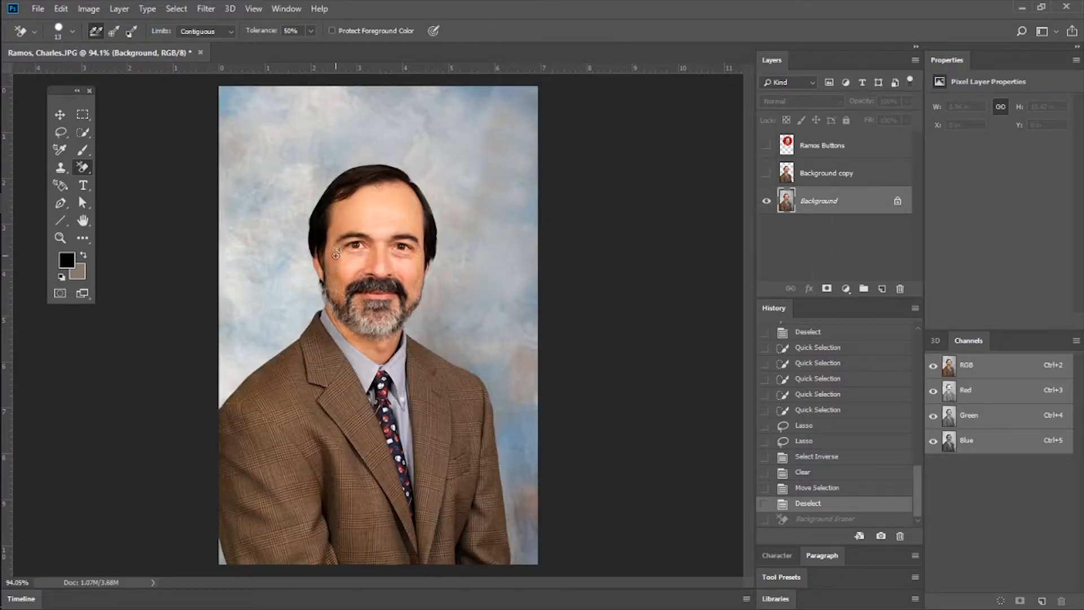
pyautogui.moveTo(416, 147)
pyautogui.mouseDown()
pyautogui.moveTo(432, 126)
pyautogui.moveTo(468, 177)
pyautogui.moveTo(436, 145)
pyautogui.moveTo(467, 141)
pyautogui.moveTo(412, 134)
pyautogui.mouseUp()
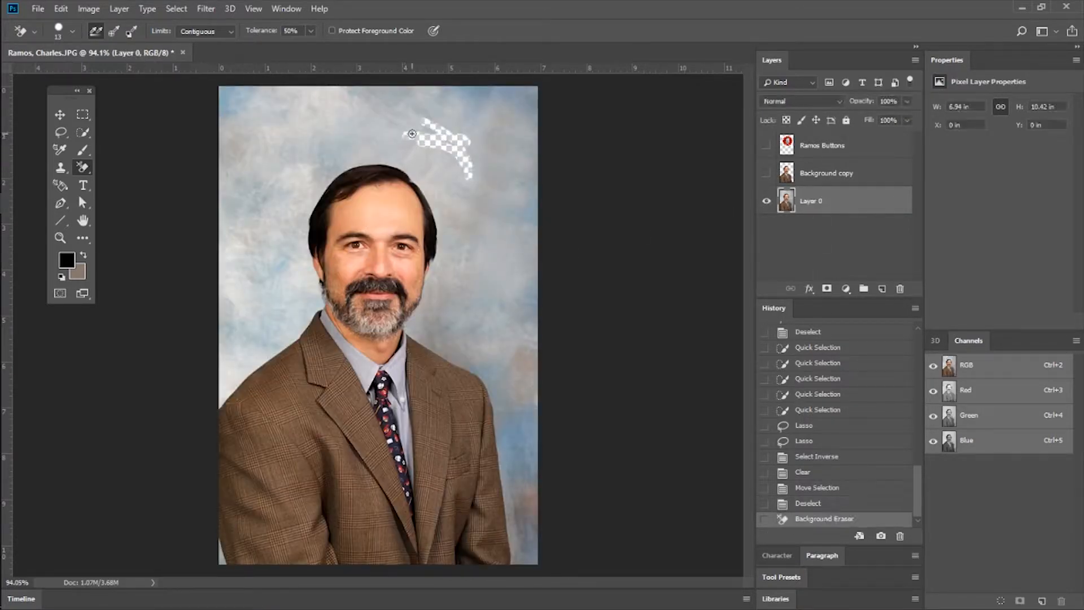
pyautogui.hotkey('ctrl', 'z')
# Erase a horizontal band of backdrop above the man's head on the Background layer with the standard Eraser.
pyautogui.moveTo(84, 172); pyautogui.dragTo(134, 169)
pyautogui.click(134, 167)
pyautogui.moveTo(283, 150)
pyautogui.mouseDown()
pyautogui.moveTo(376, 126)
pyautogui.moveTo(299, 131)
pyautogui.moveTo(345, 118)
pyautogui.moveTo(402, 131)
pyautogui.moveTo(339, 144)
pyautogui.moveTo(290, 128)
pyautogui.moveTo(411, 125)
pyautogui.mouseUp()
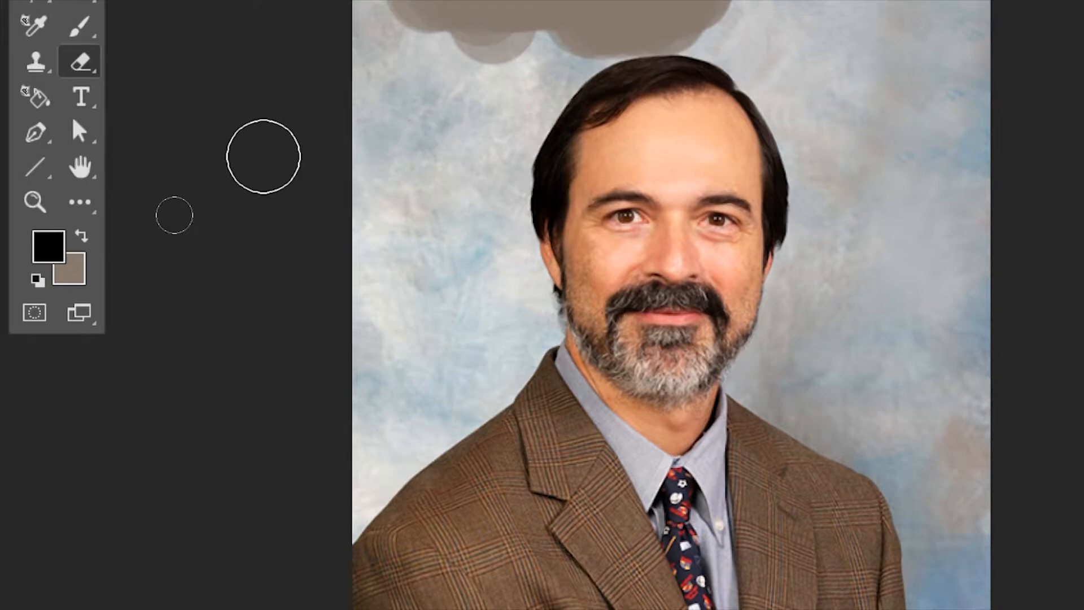
pyautogui.hotkey('ctrl', '-')
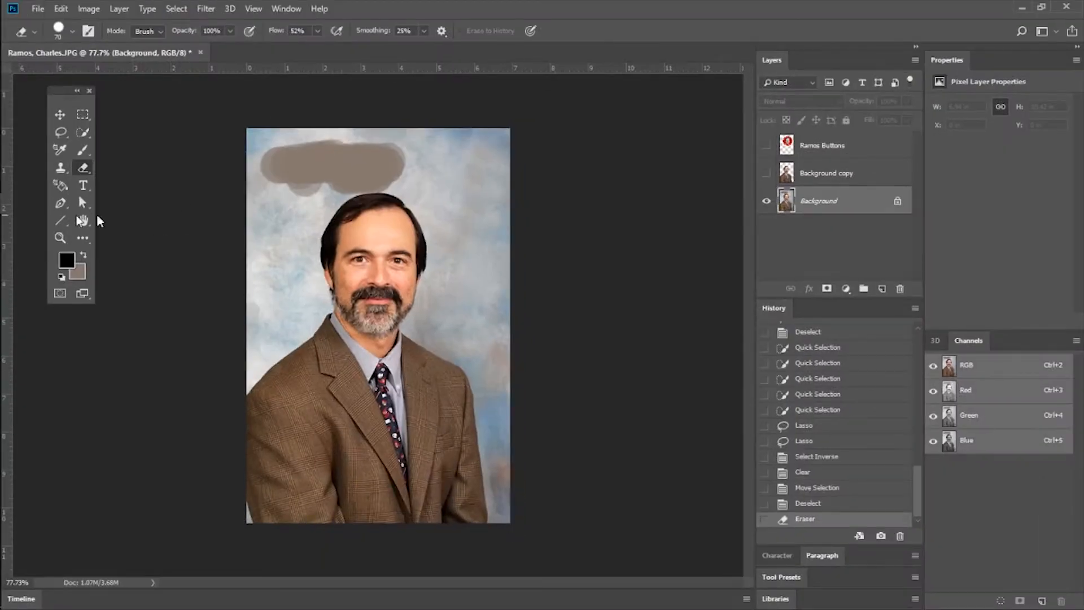
# Display only the Background copy layer and erase part of the jacket shoulder beside the collar with the standard Eraser.
pyautogui.click(814, 173)
pyautogui.click(767, 174)
pyautogui.click(767, 201)
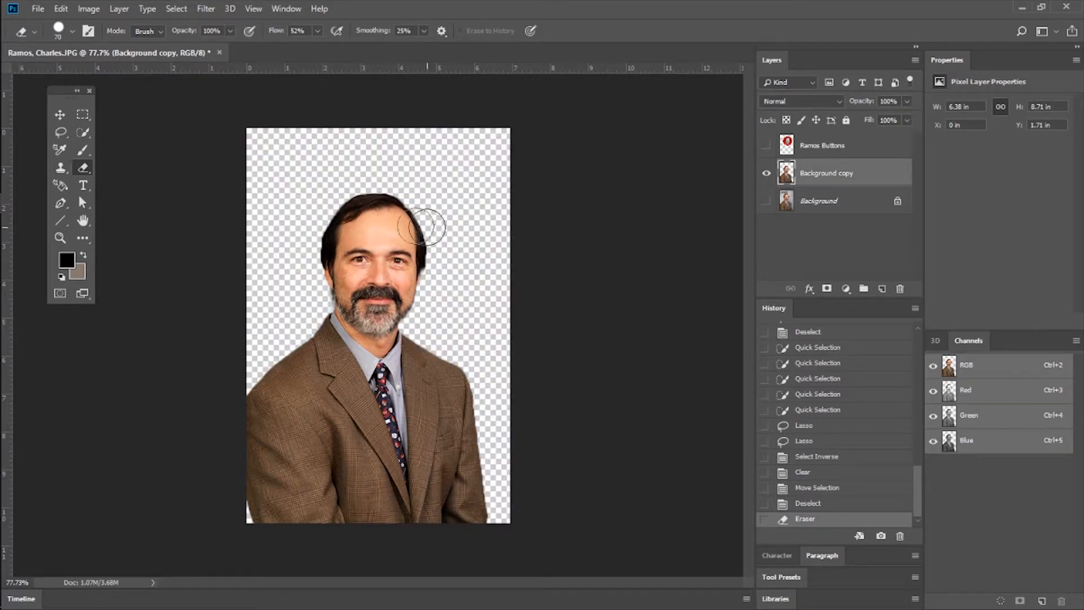
pyautogui.click(83, 169)
pyautogui.click(130, 167)
pyautogui.moveTo(341, 346)
pyautogui.mouseDown()
pyautogui.moveTo(314, 355)
pyautogui.moveTo(314, 319)
pyautogui.moveTo(314, 357)
pyautogui.mouseUp()
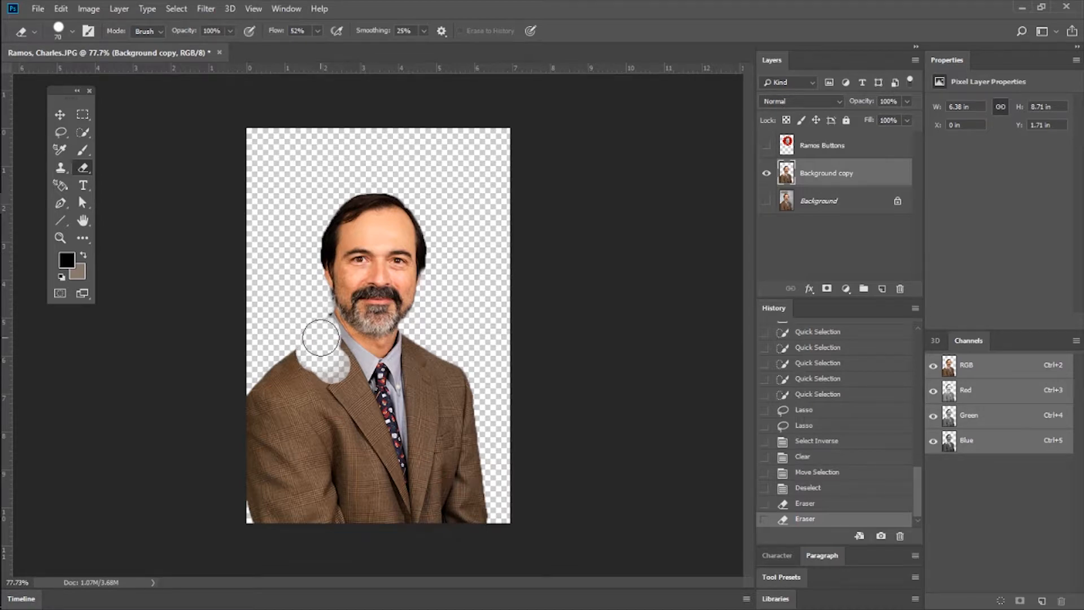
# Display only the Background layer and extend the erased band down past the man's head with the standard Eraser.
pyautogui.click(766, 173)
pyautogui.click(767, 201)
pyautogui.click(852, 201)
pyautogui.moveTo(450, 210)
pyautogui.mouseDown()
pyautogui.moveTo(447, 169)
pyautogui.moveTo(457, 230)
pyautogui.moveTo(467, 225)
pyautogui.moveTo(465, 203)
pyautogui.moveTo(421, 172)
pyautogui.moveTo(467, 184)
pyautogui.moveTo(449, 229)
pyautogui.mouseUp()
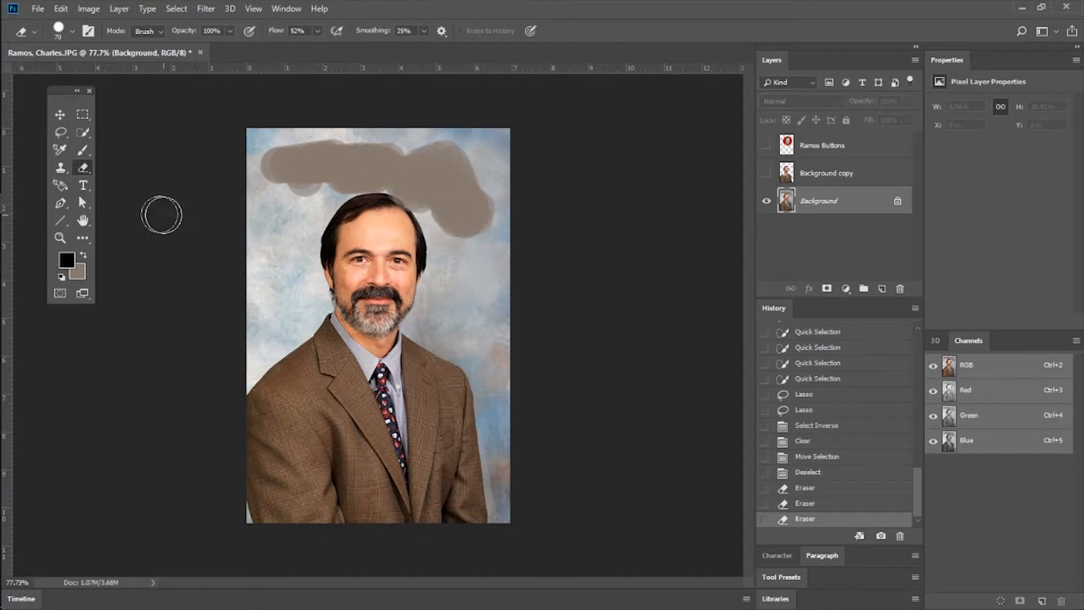
pyautogui.rightClick(84, 168)
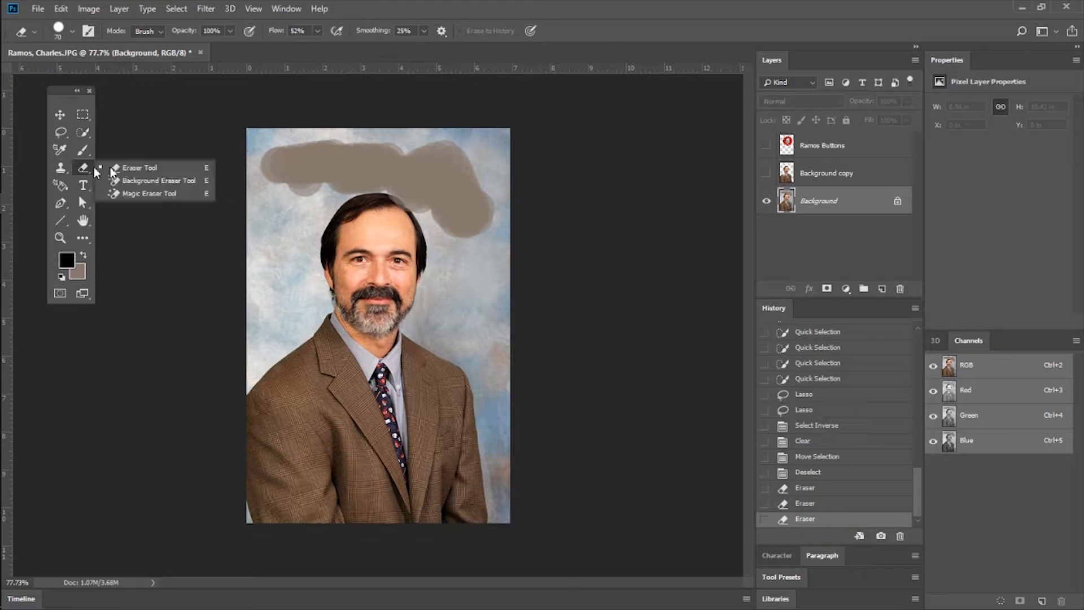
pyautogui.click(849, 204)
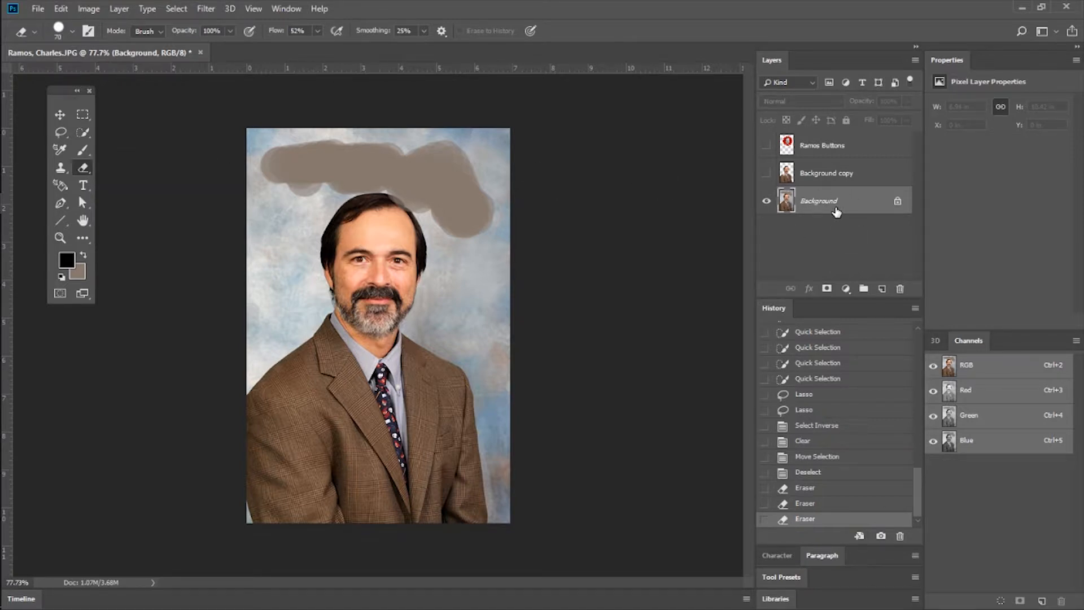
# Revert all Eraser strokes to the Deselect state in the history, leaving only the Background copy layer selected and visible.
pyautogui.click(767, 201)
pyautogui.click(828, 174)
pyautogui.click(766, 174)
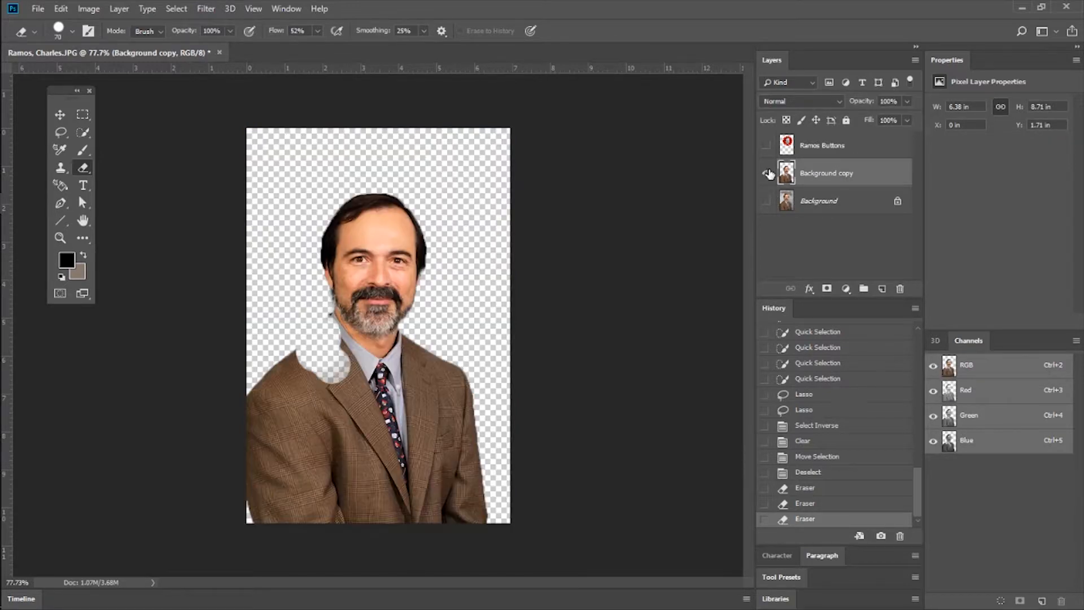
pyautogui.click(809, 472)
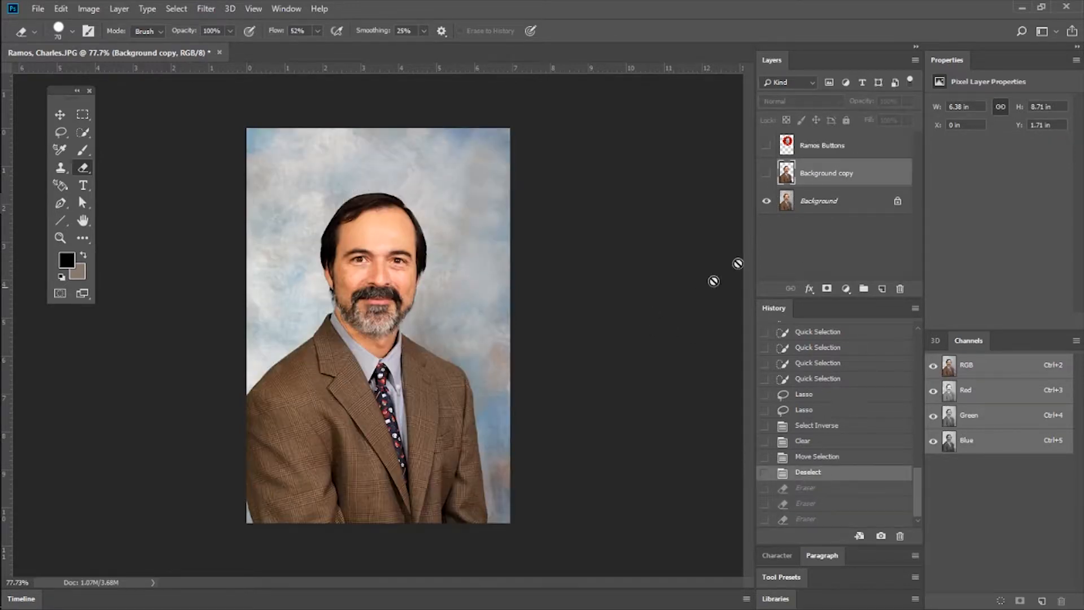
pyautogui.click(767, 200)
pyautogui.click(766, 173)
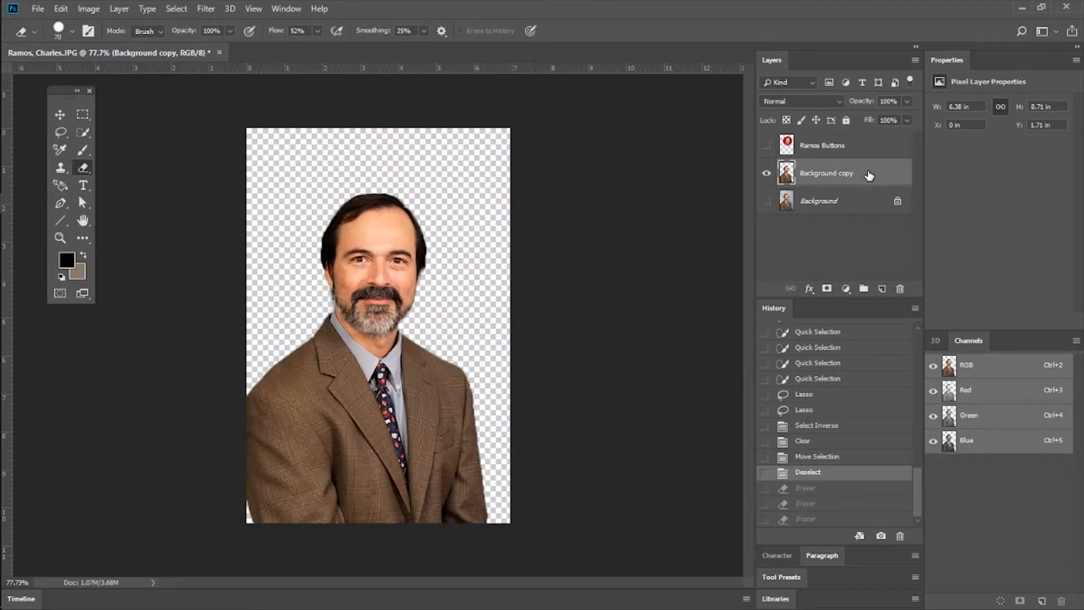
# Create a text box about 5.9 by 1.4 in above the man's head and enter his first name with an exclamation mark.
pyautogui.click(59, 187)
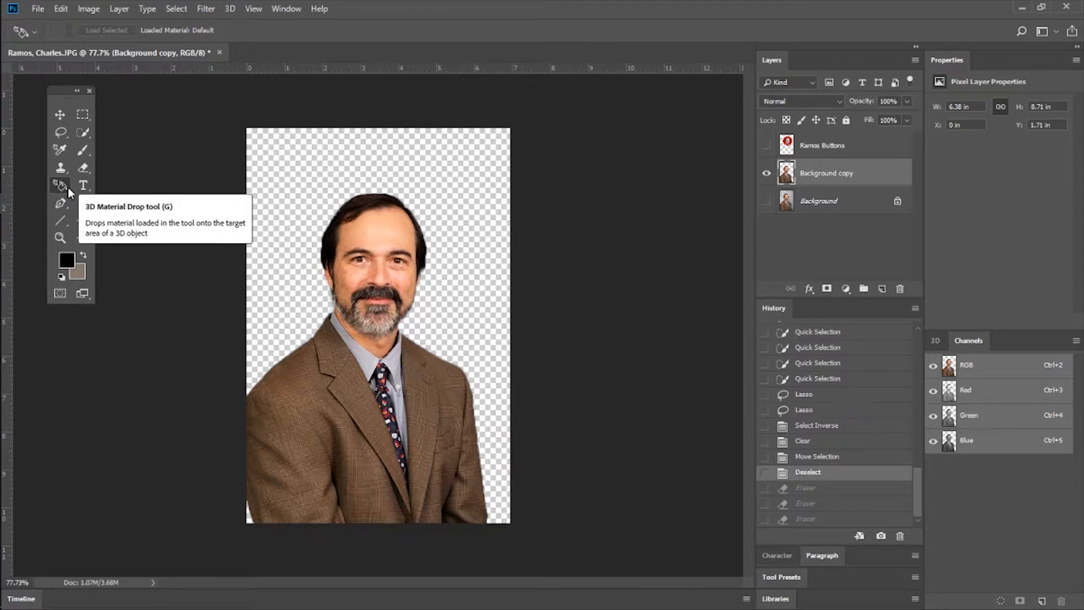
pyautogui.click(83, 185)
pyautogui.moveTo(267, 140); pyautogui.dragTo(489, 194)
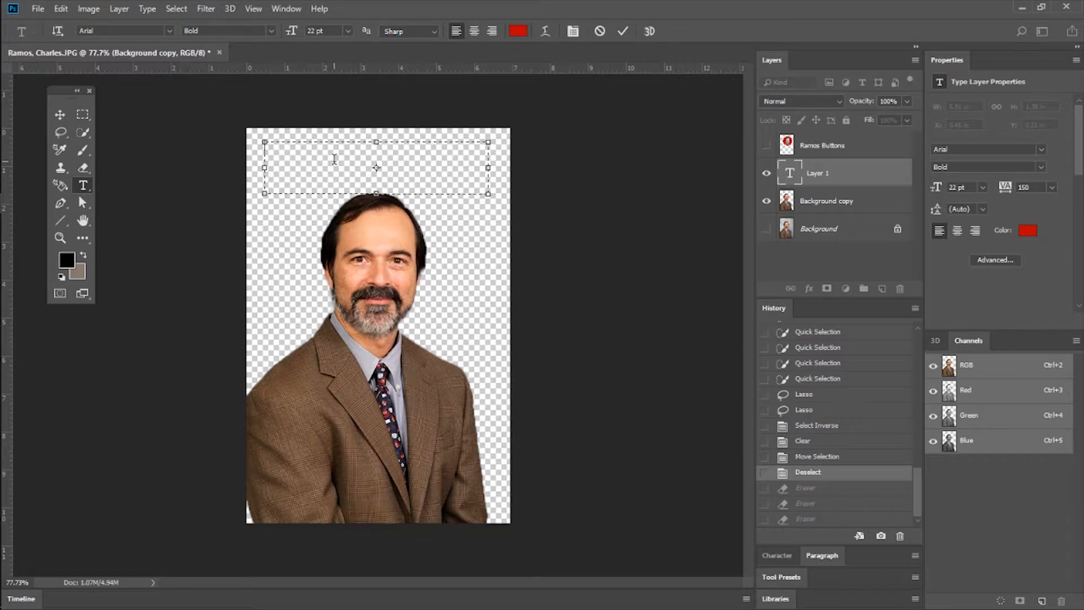
pyautogui.write('CHar')
pyautogui.press('Delete')
pyautogui.write('harlie!')
# Select the whole name in the text box and set its font size to 36 pt.
pyautogui.moveTo(362, 154); pyautogui.dragTo(261, 147)
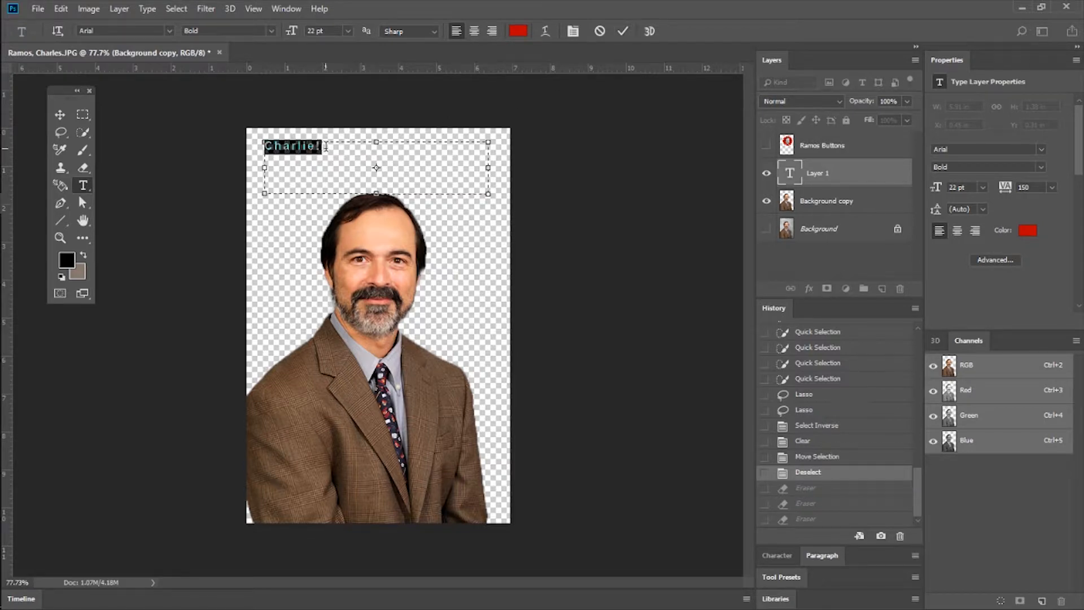
pyautogui.click(348, 31)
pyautogui.click(329, 163)
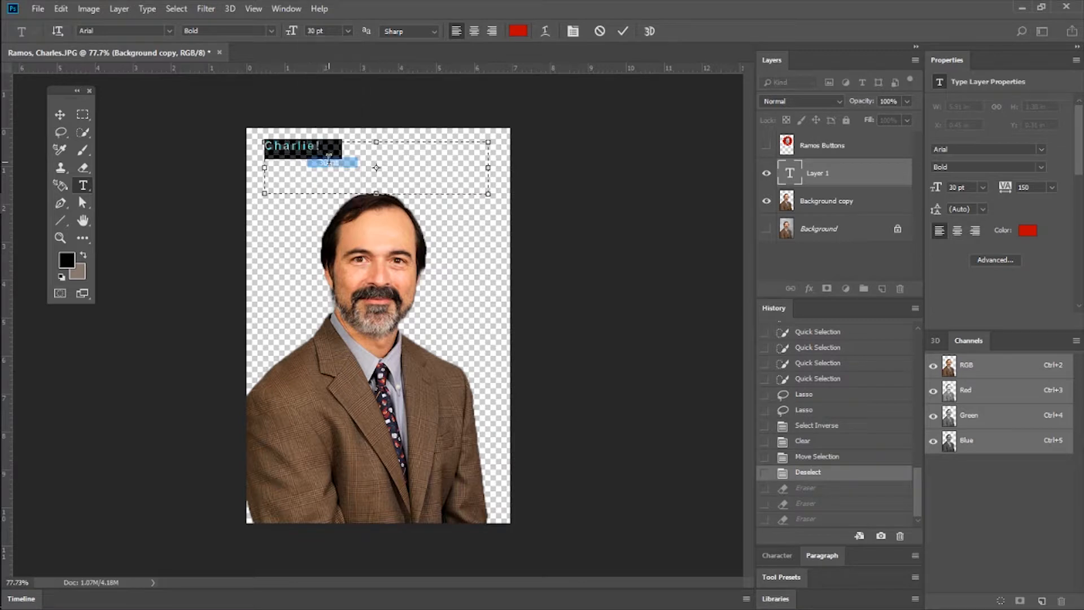
pyautogui.click(346, 31)
pyautogui.click(330, 172)
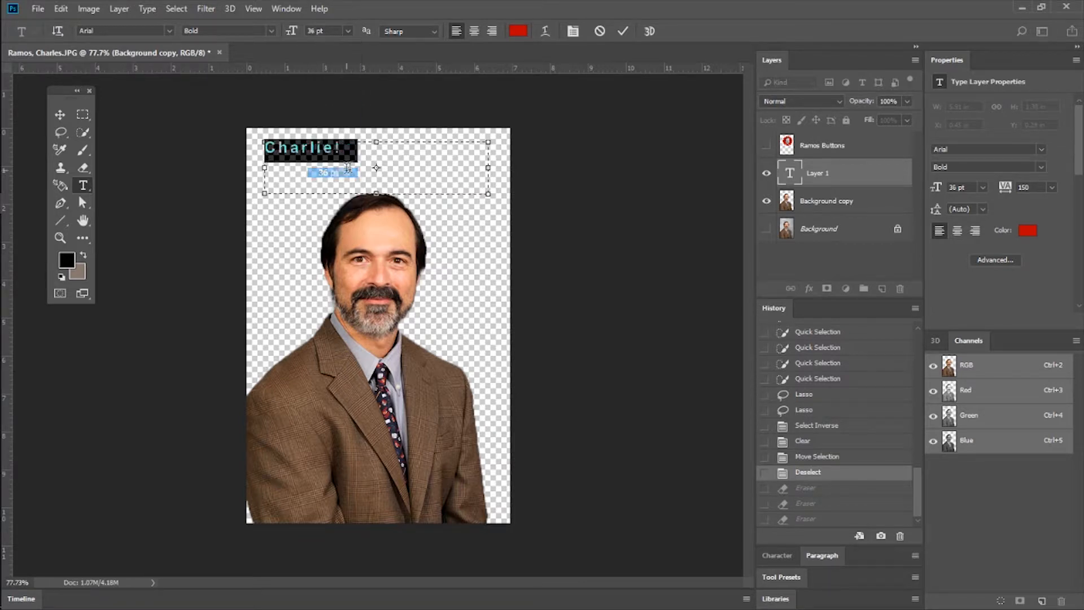
# Try the Bold Italic style on the name, and change its font to Arial Rounded MT Bold.
pyautogui.click(272, 30)
pyautogui.click(117, 36)
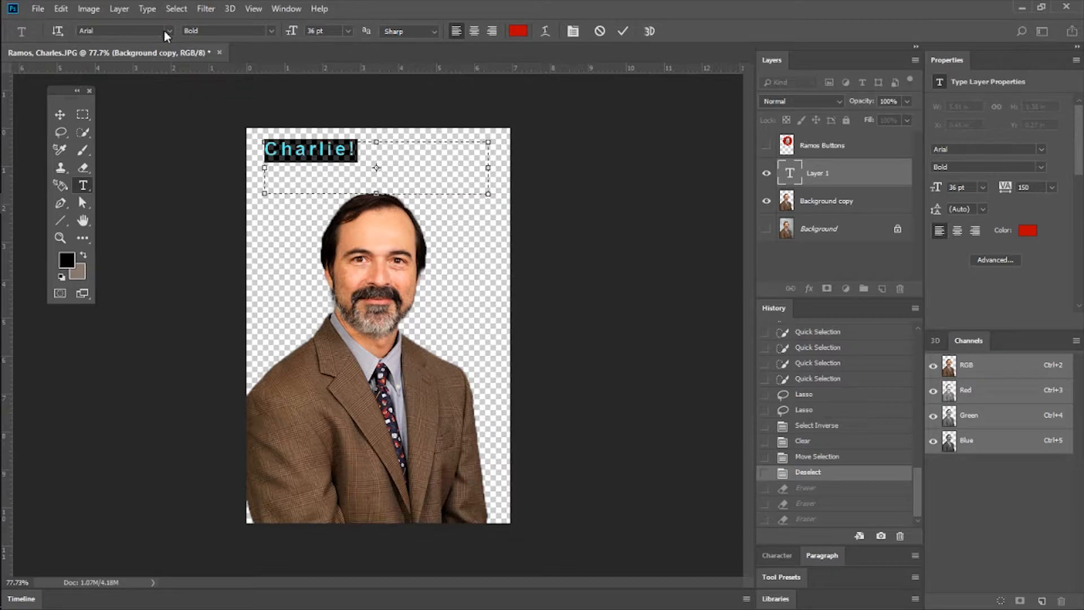
pyautogui.click(270, 30)
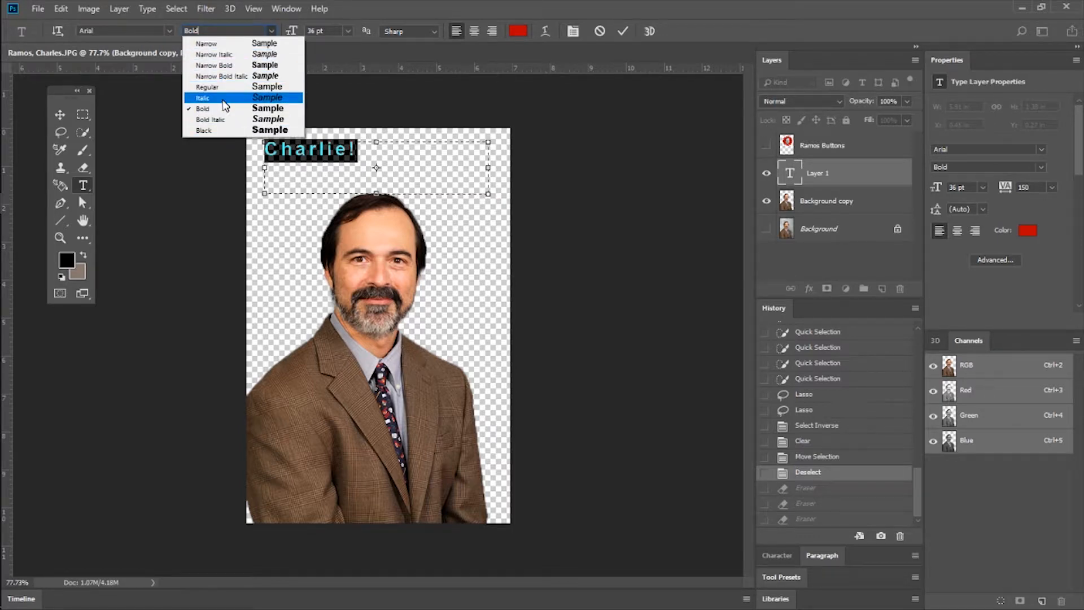
pyautogui.click(222, 119)
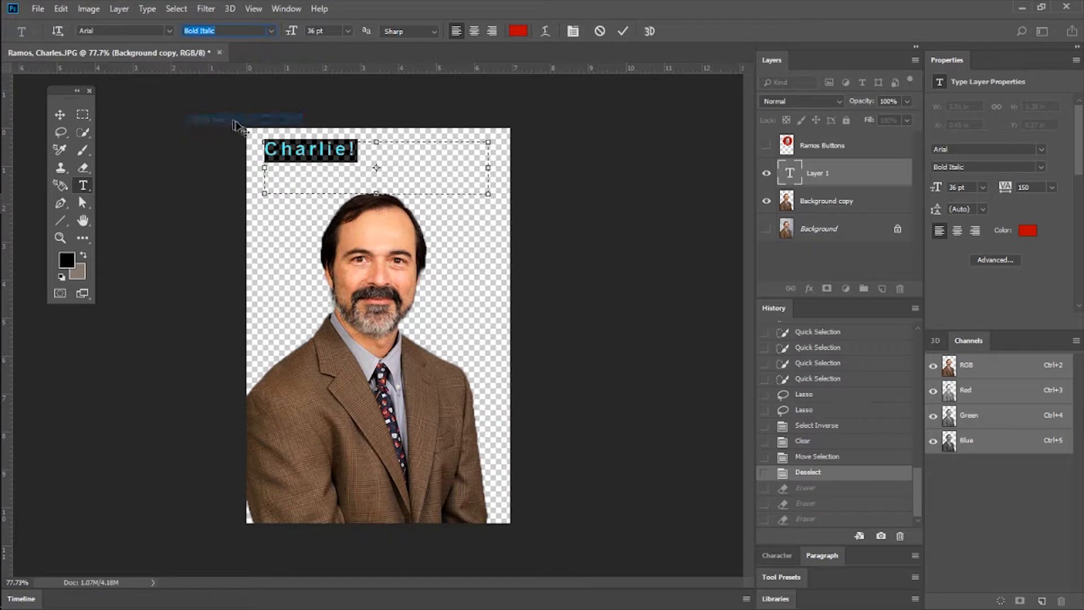
pyautogui.click(169, 30)
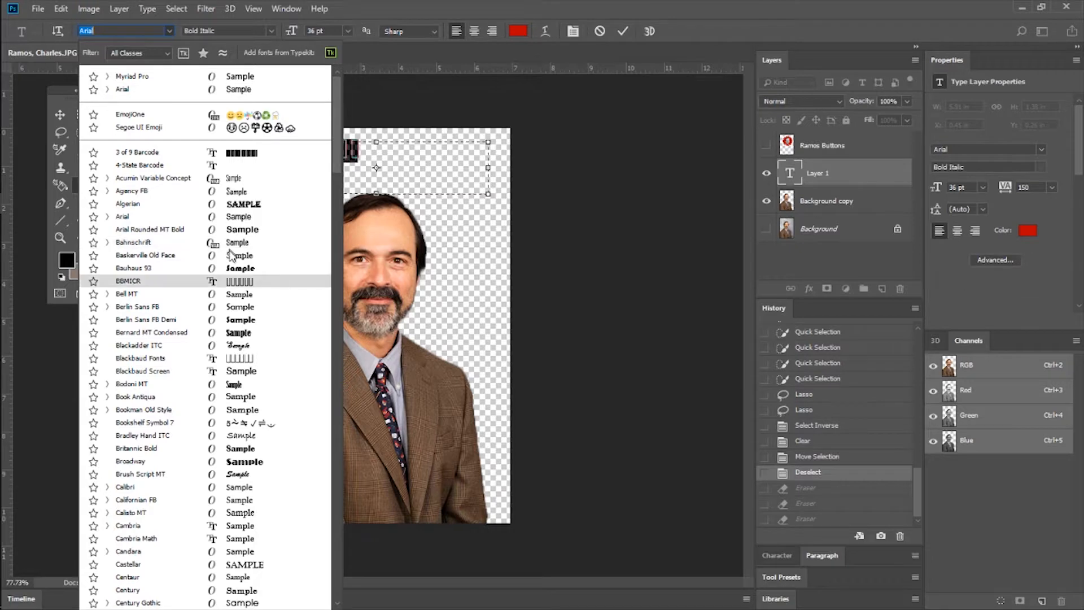
pyautogui.click(241, 229)
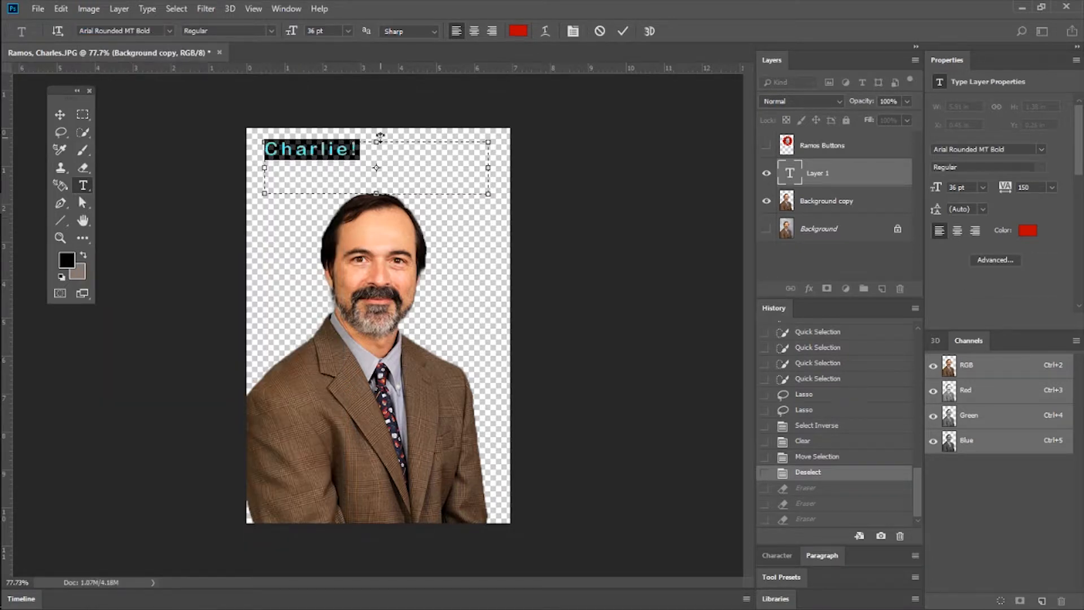
# Set the text's anti-aliasing to Strong and try centre and right alignment before restoring left alignment.
pyautogui.click(435, 31)
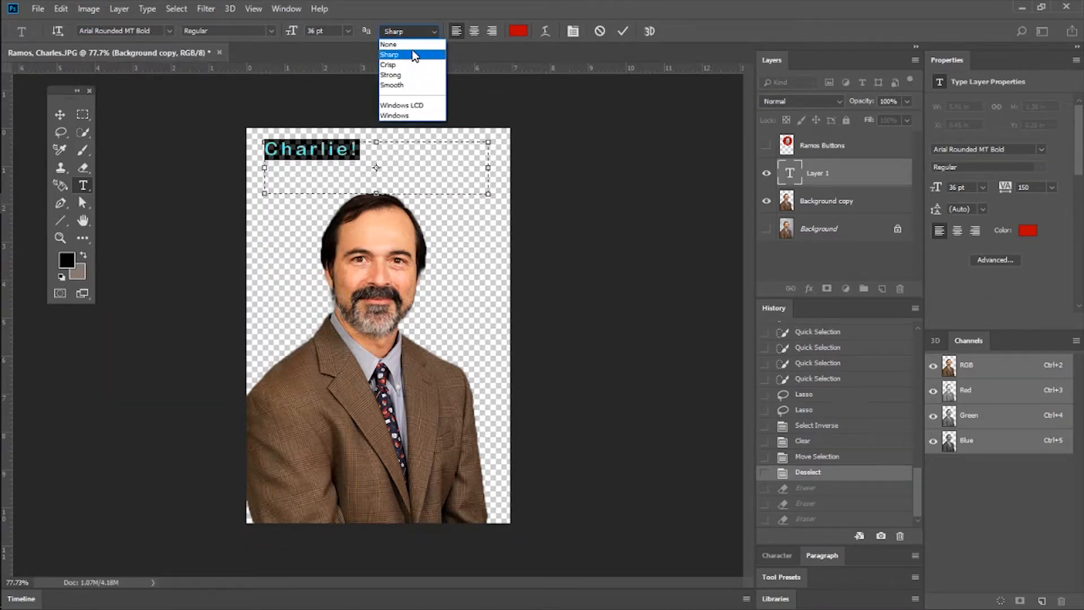
pyautogui.click(412, 75)
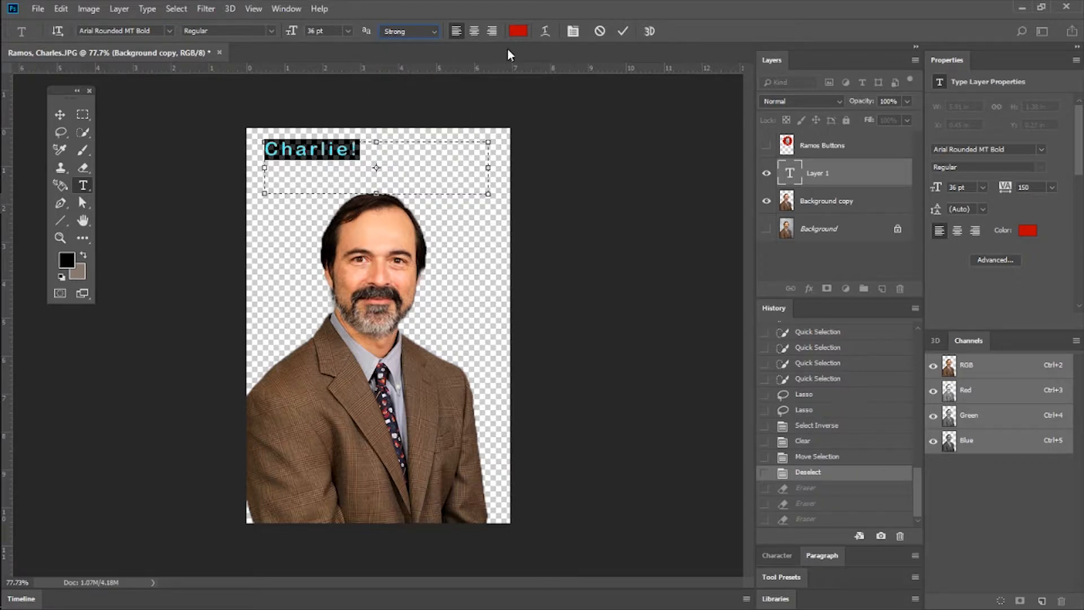
pyautogui.click(476, 33)
pyautogui.click(490, 32)
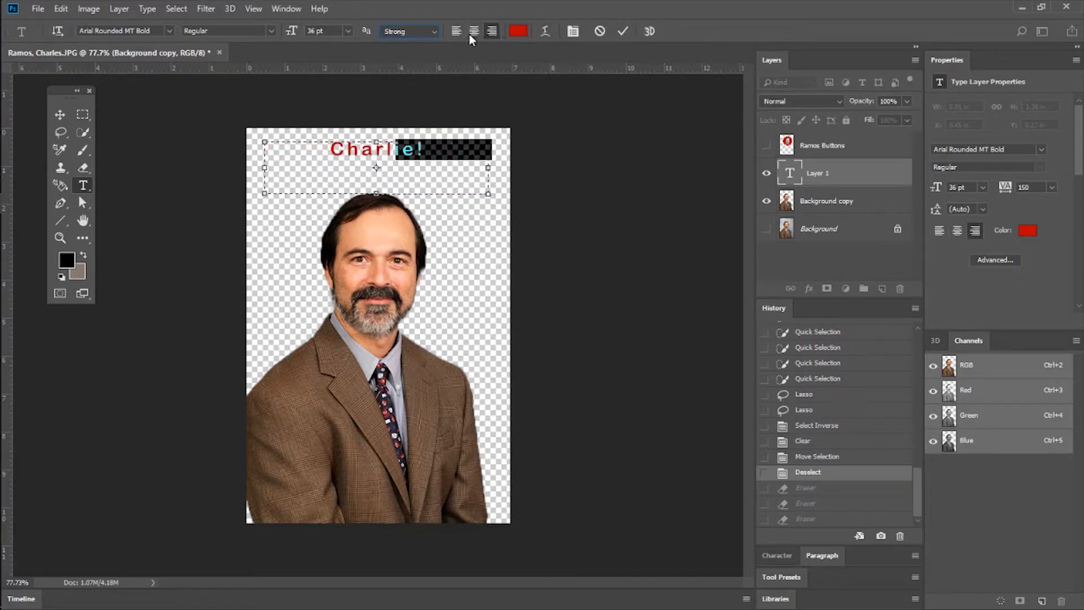
pyautogui.click(456, 32)
# Warp the name text with a horizontal Arc style at +50% bend and commit the type layer.
pyautogui.click(545, 31)
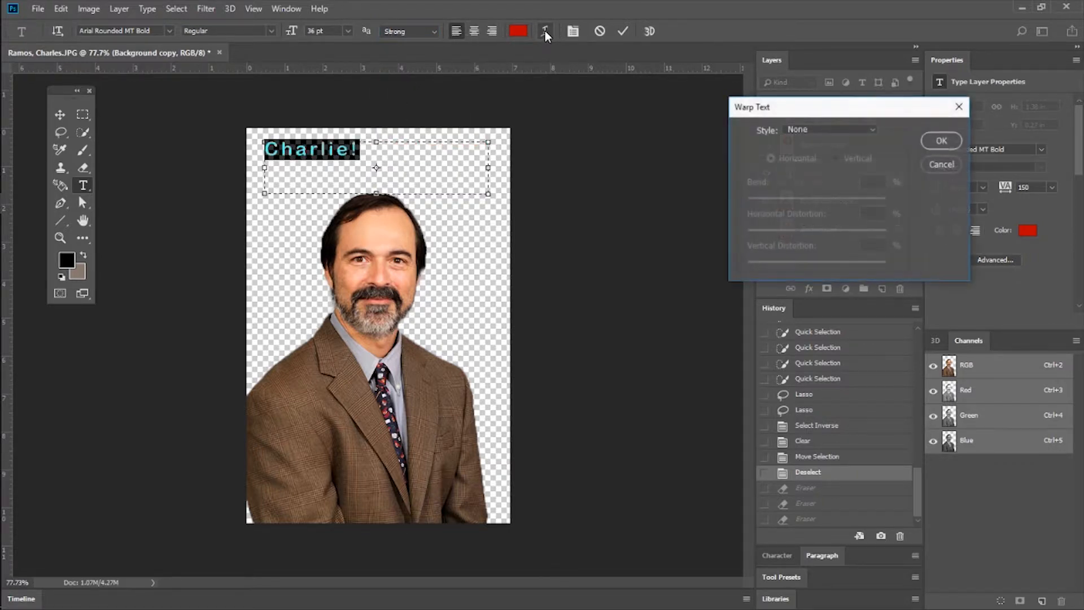
pyautogui.moveTo(787, 109); pyautogui.dragTo(637, 109)
pyautogui.click(676, 131)
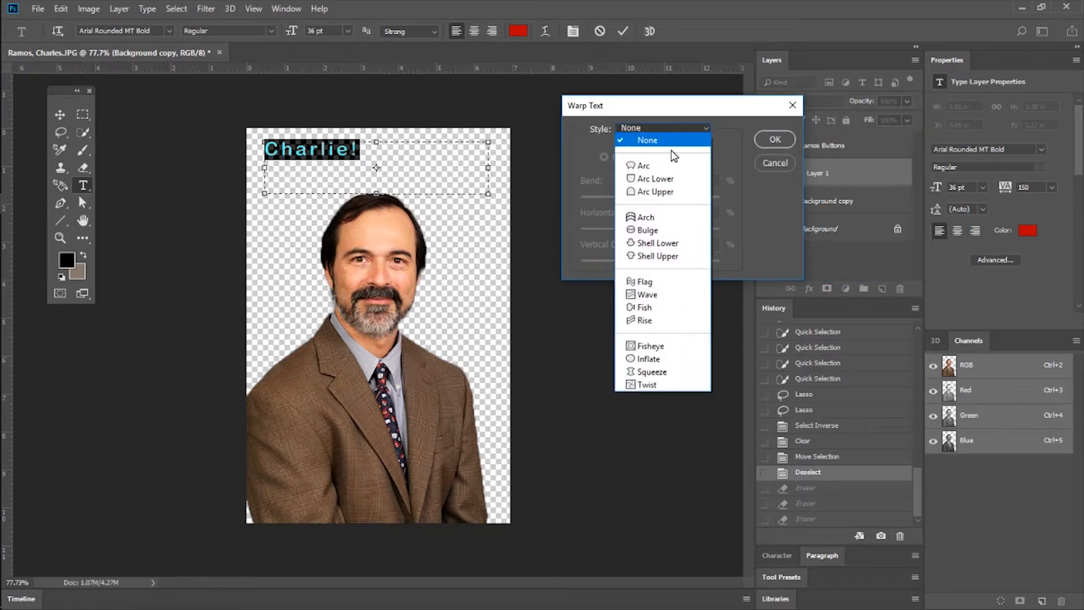
pyautogui.click(644, 160)
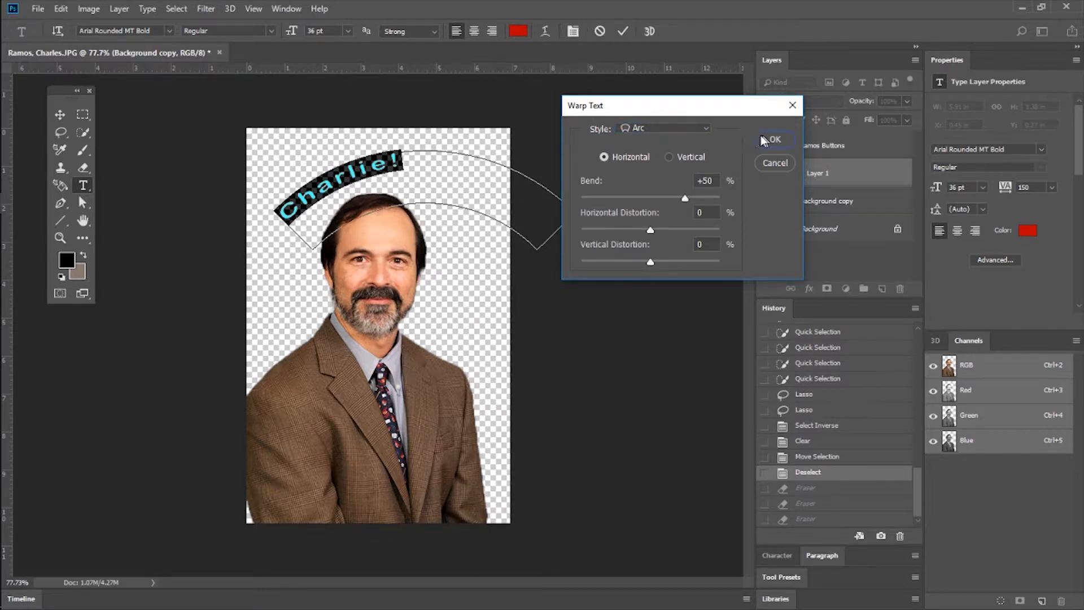
pyautogui.click(703, 128)
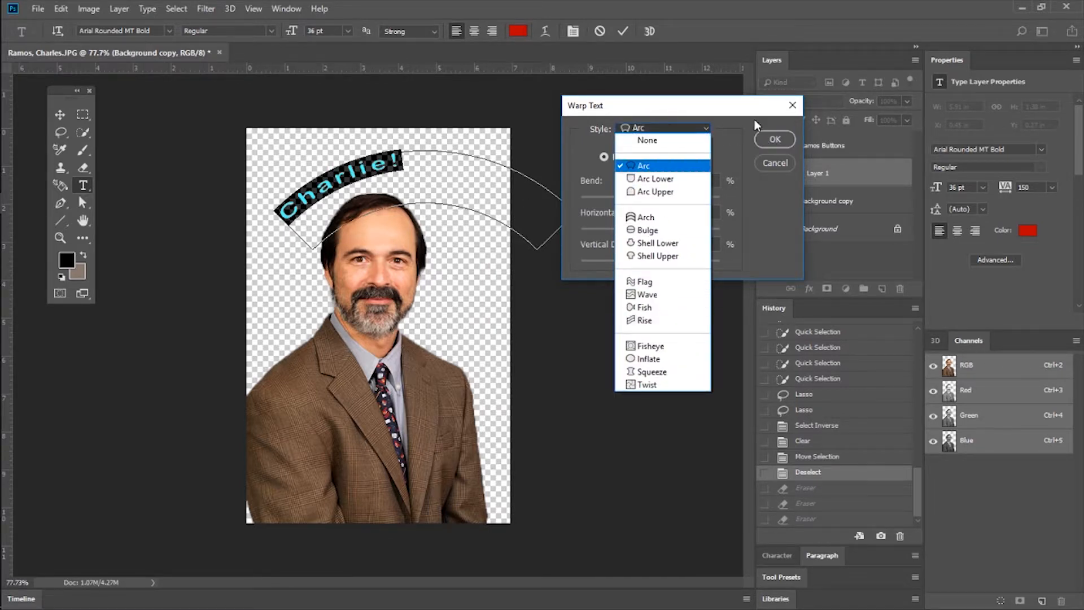
pyautogui.click(774, 138)
pyautogui.click(775, 139)
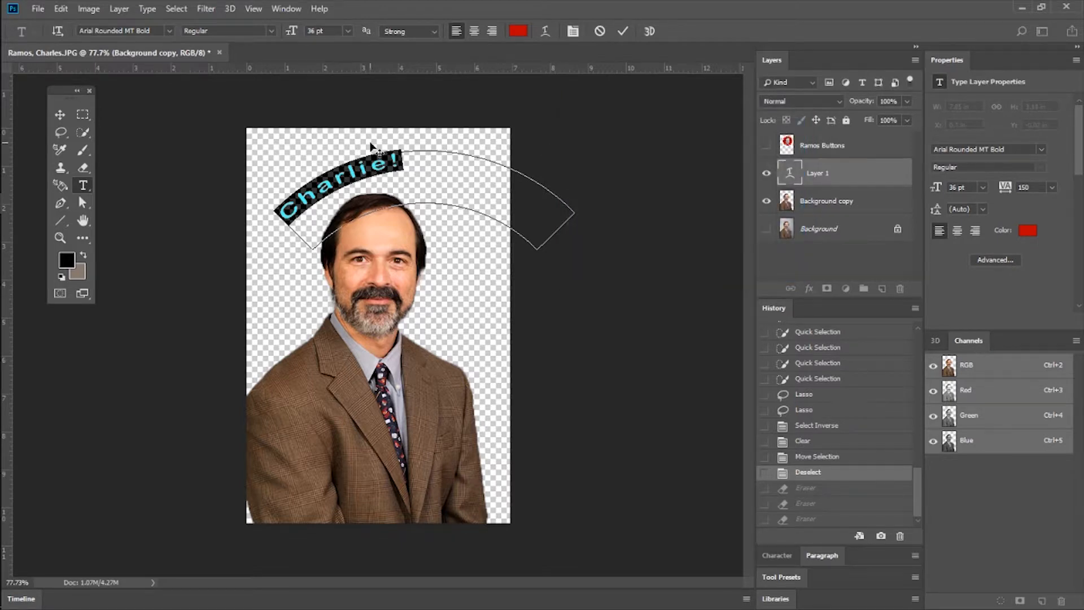
pyautogui.click(623, 31)
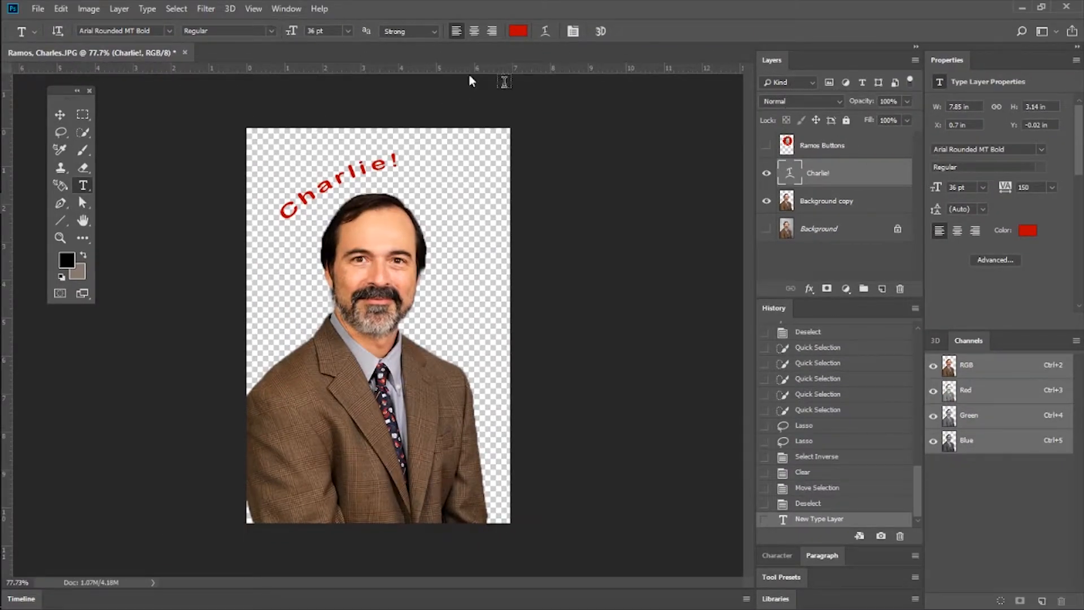
# Add a second line reading "He's the man!" below the name in the arched text and commit it.
pyautogui.click(397, 160)
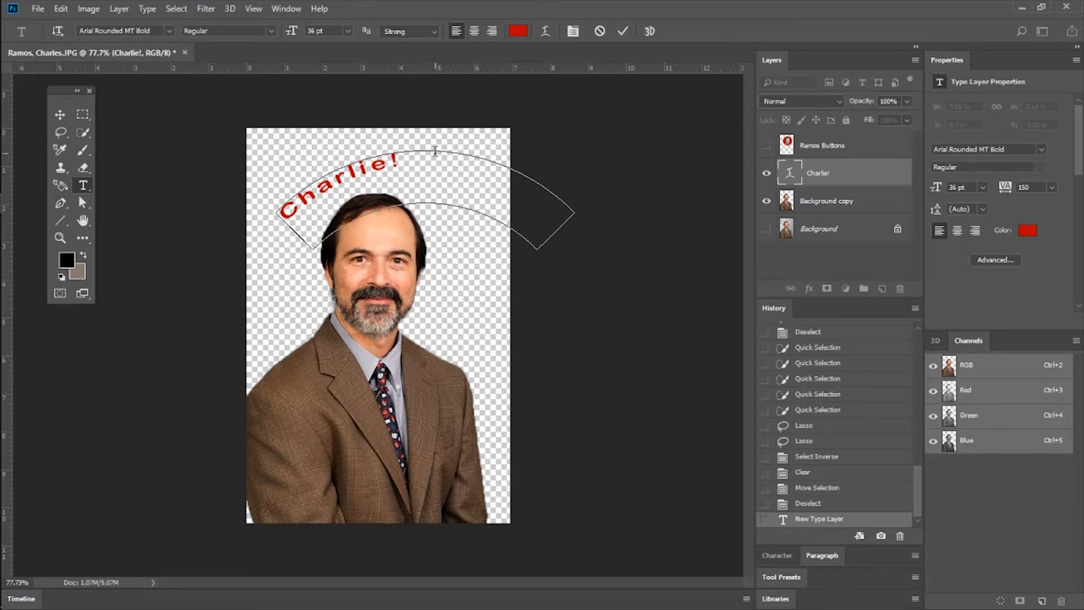
pyautogui.press('Return')
pyautogui.write("He's the man!")
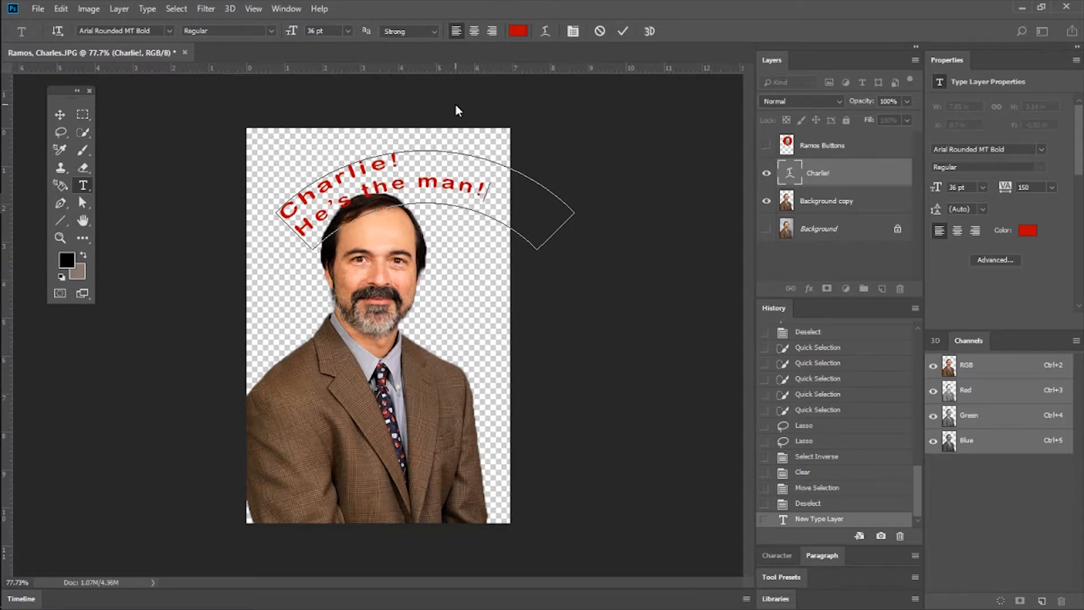
pyautogui.click(623, 32)
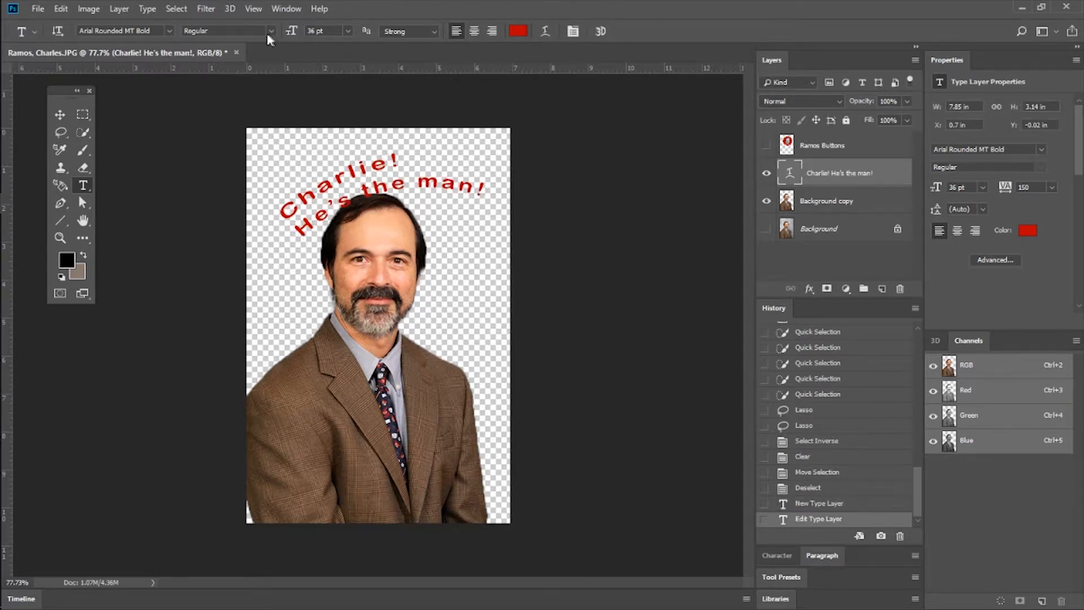
# Display the Character formatting settings and select all of the arched text, leaving its formatting as is.
pyautogui.click(285, 9)
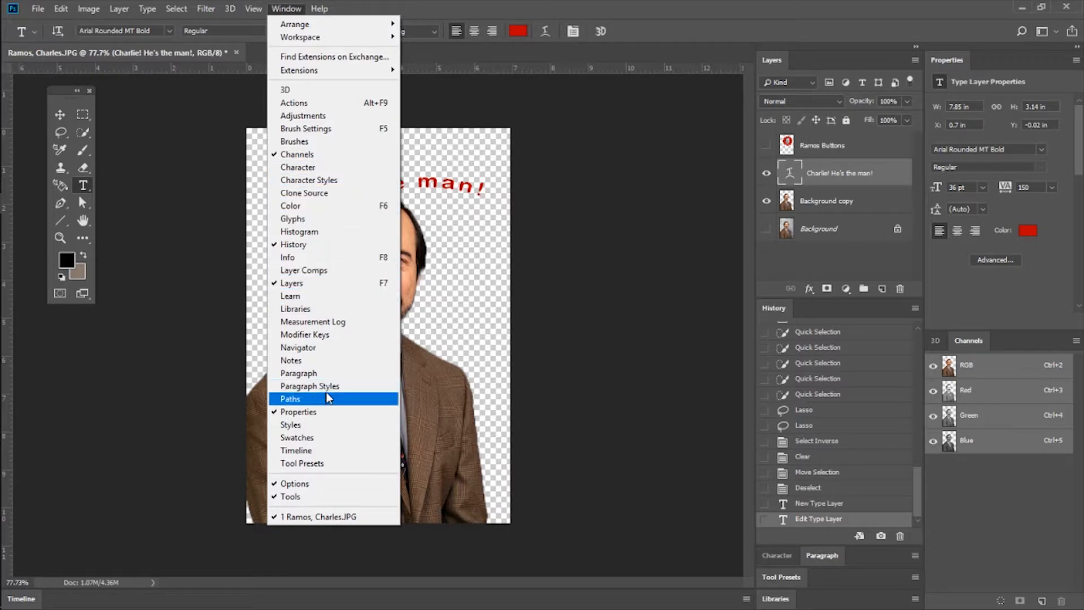
pyautogui.click(337, 167)
pyautogui.click(395, 187)
pyautogui.hotkey('ctrl', 'a')
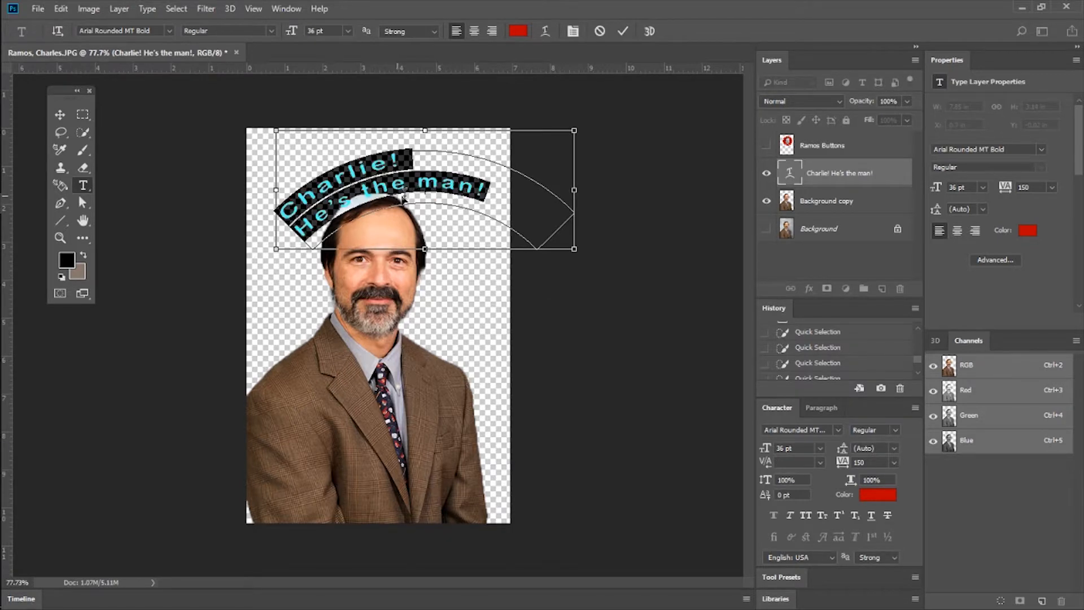
pyautogui.click(644, 192)
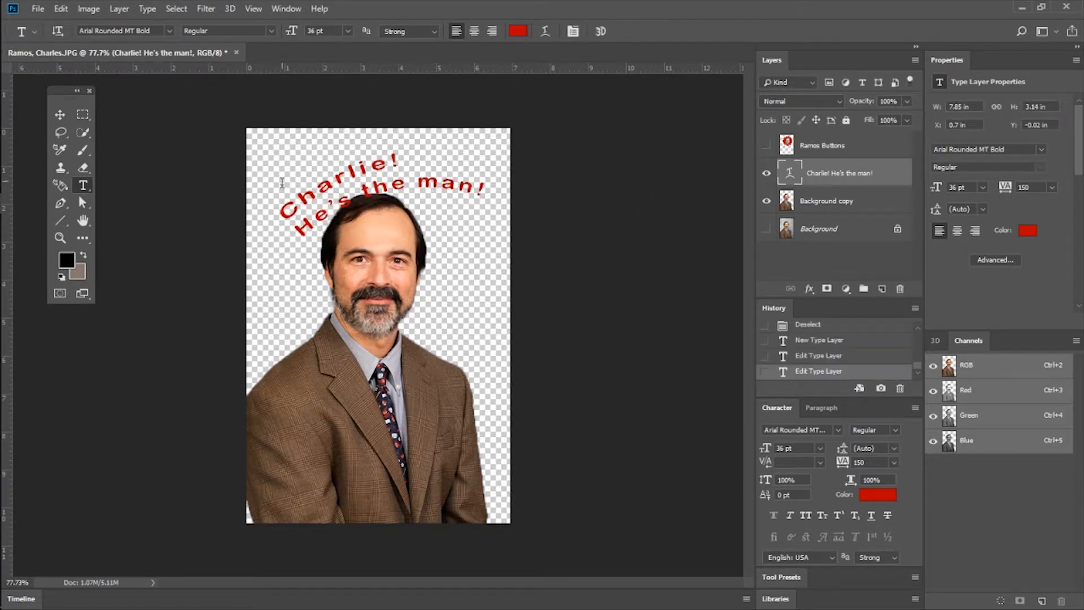
# Select both lines of the arched text and try a leading of 16 pt.
pyautogui.click(60, 238)
pyautogui.moveTo(337, 165); pyautogui.dragTo(334, 163)
pyautogui.scroll(2, 334, 163)
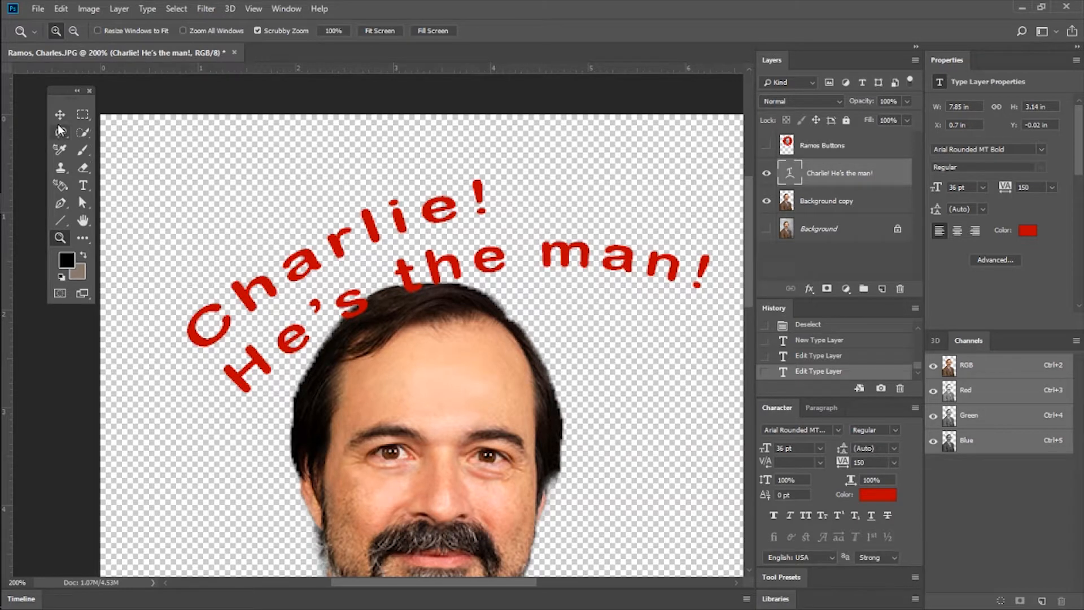
pyautogui.click(83, 185)
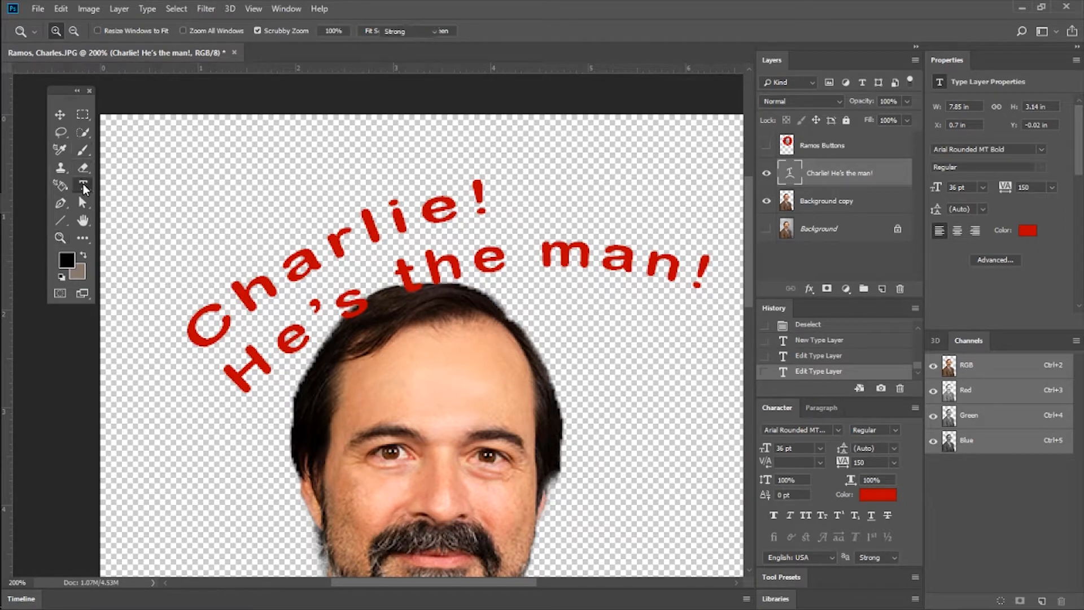
pyautogui.click(368, 282)
pyautogui.hotkey('ctrl', 'a')
pyautogui.click(790, 449)
pyautogui.click(791, 463)
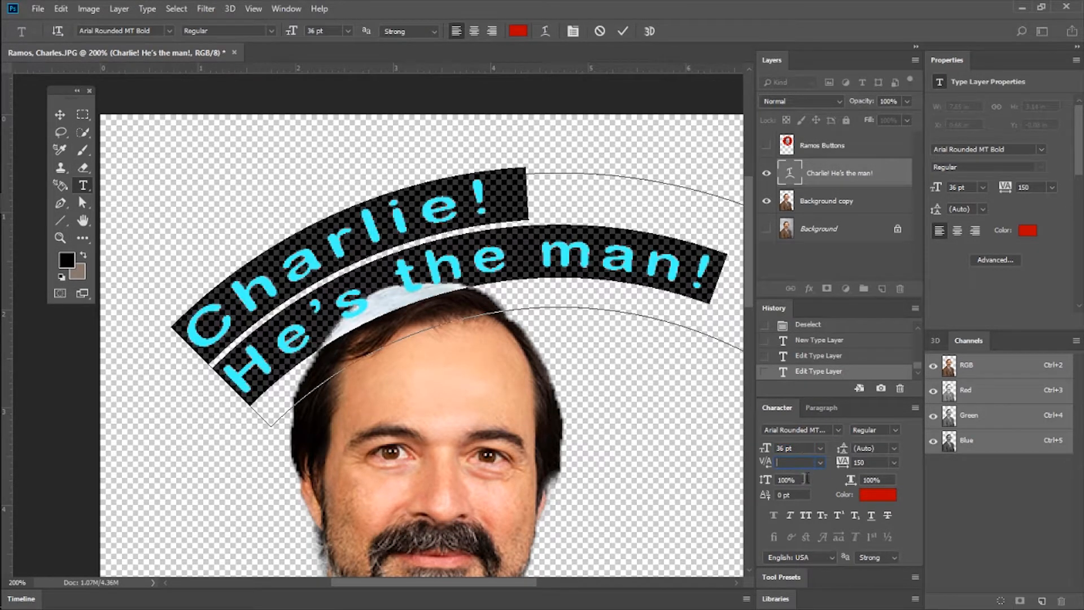
pyautogui.click(892, 449)
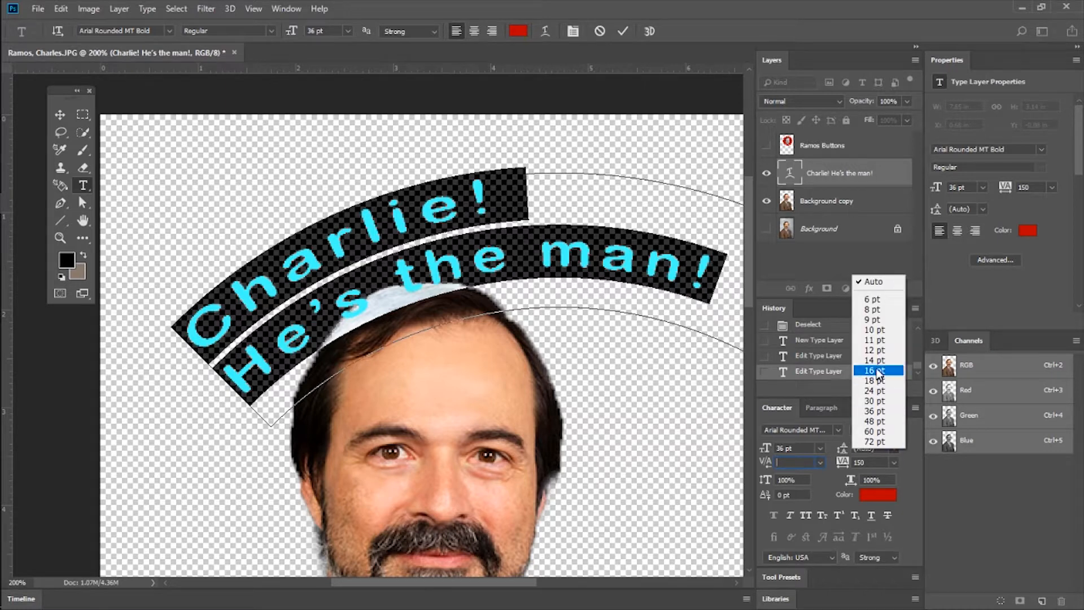
pyautogui.click(876, 371)
# Try a leading of 30 pt on the selected text, and change it to 36 pt.
pyautogui.click(896, 448)
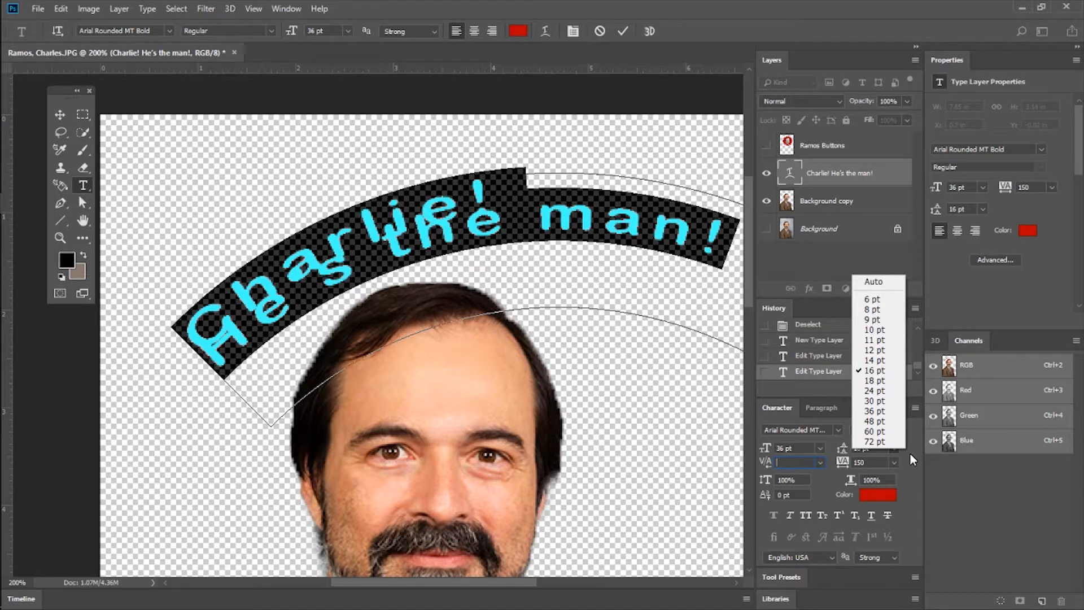
pyautogui.click(874, 401)
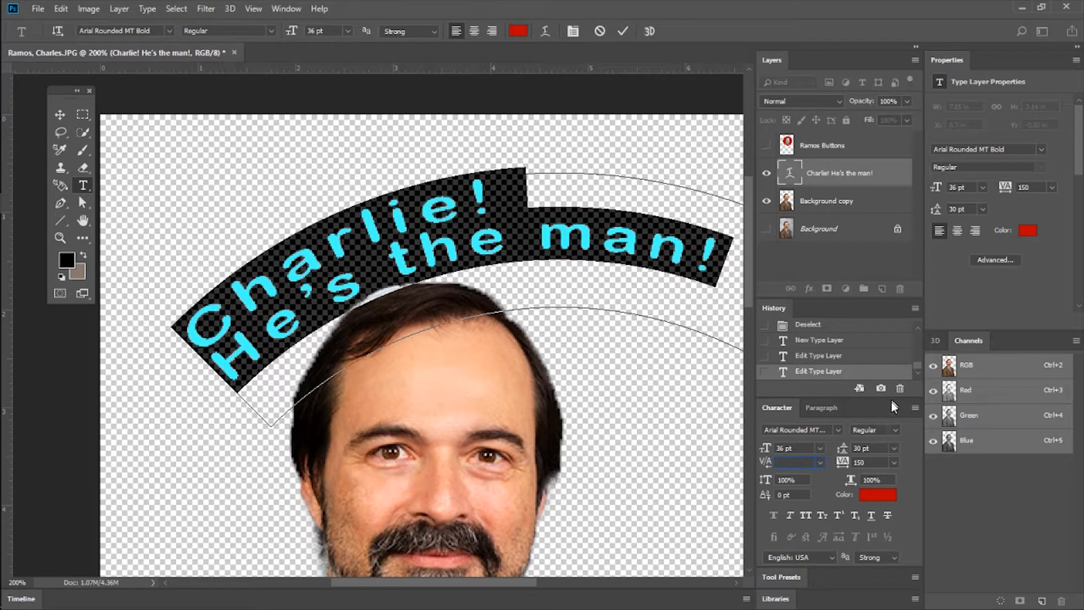
pyautogui.click(893, 449)
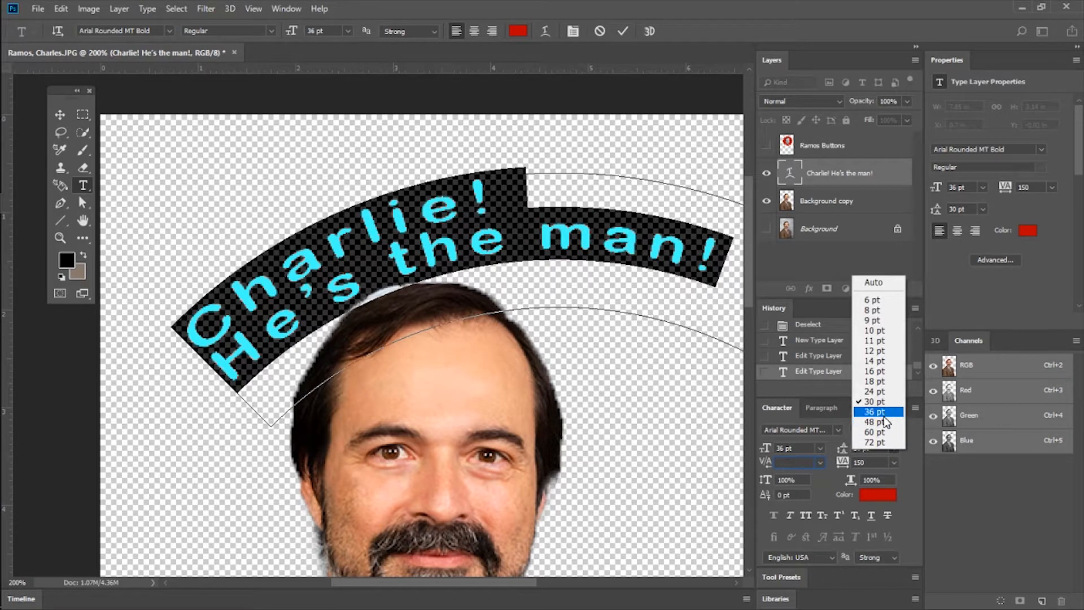
pyautogui.click(884, 414)
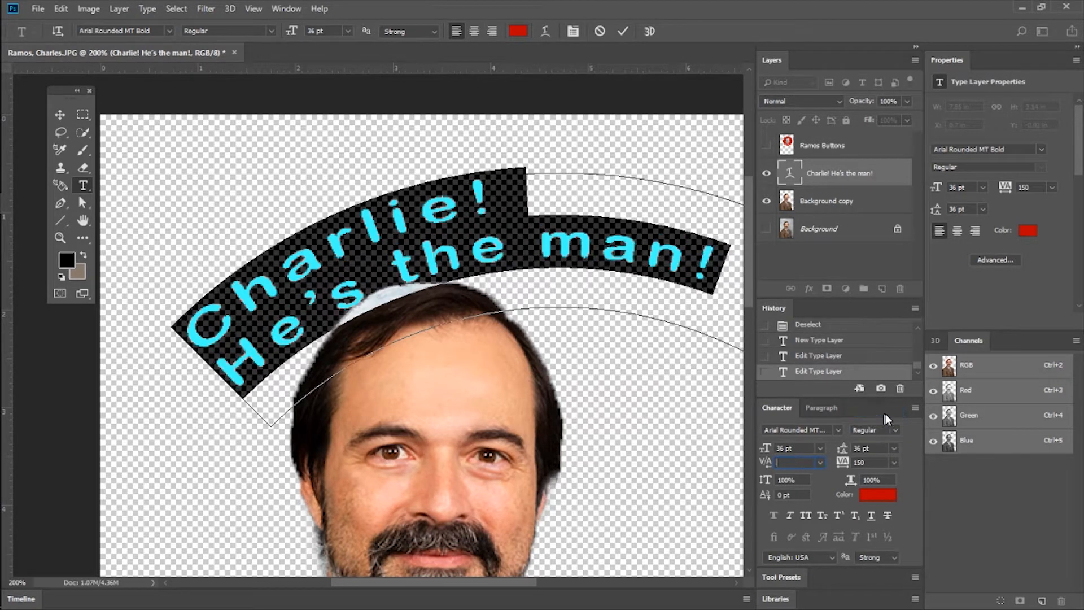
# Try tracking values of 25, -10 and 75 on the selected text.
pyautogui.click(893, 446)
pyautogui.click(896, 459)
pyautogui.click(895, 463)
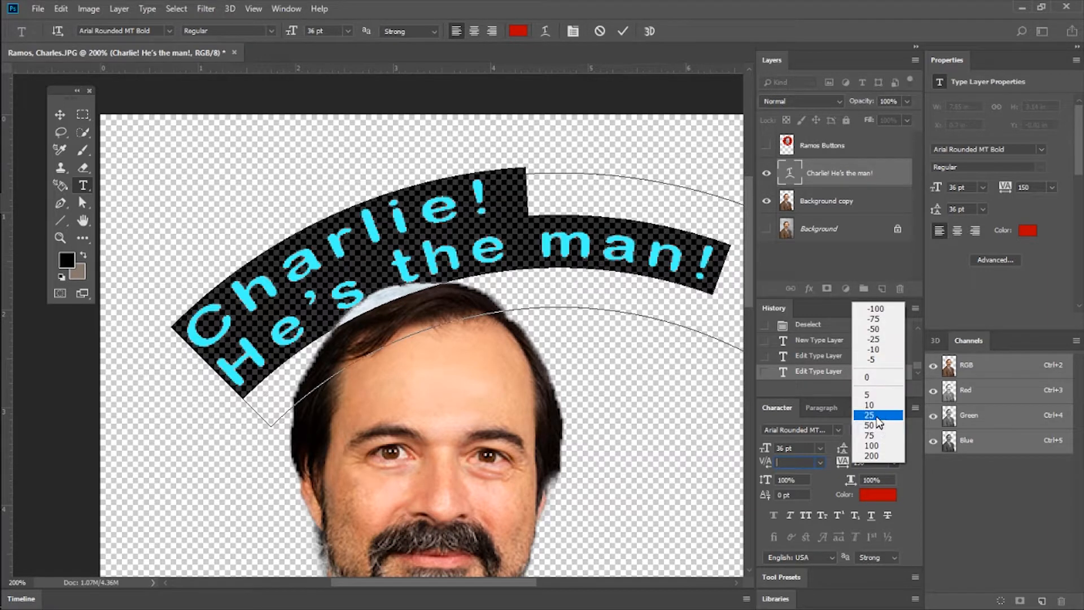
pyautogui.click(881, 415)
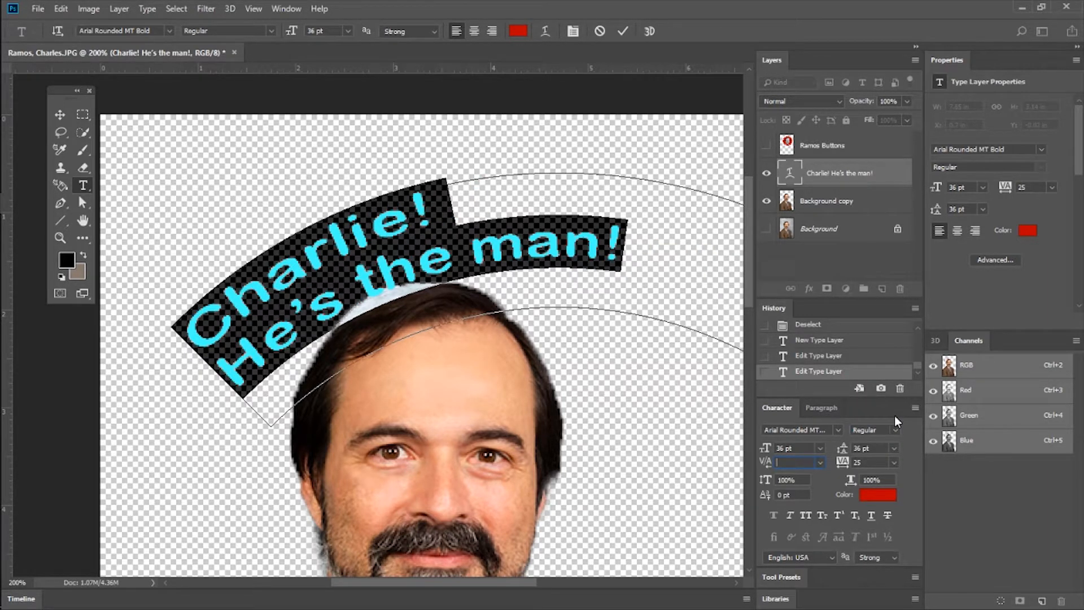
pyautogui.click(893, 458)
pyautogui.click(876, 347)
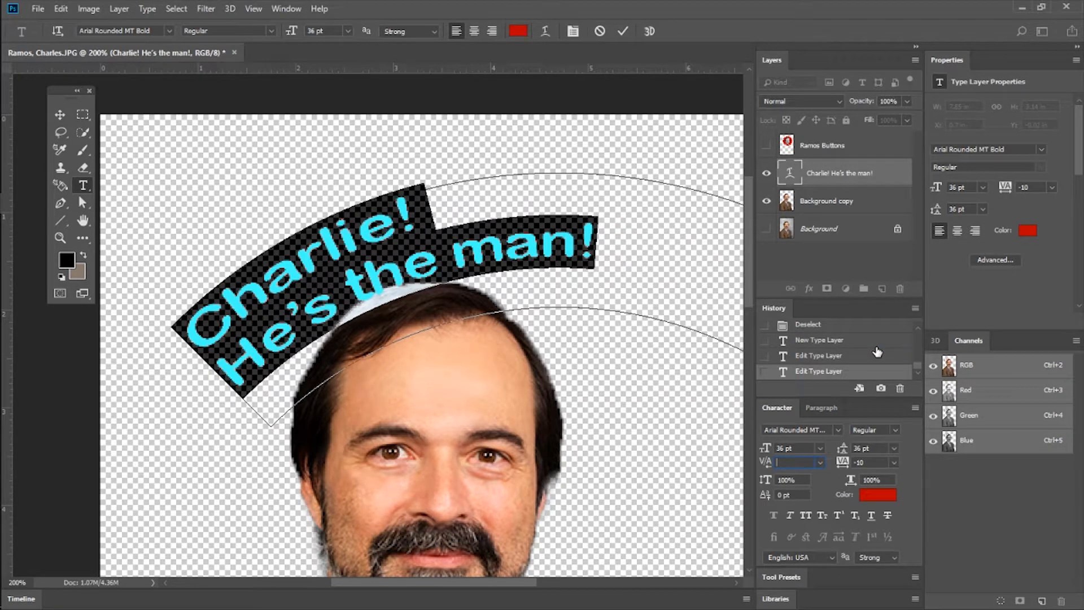
pyautogui.click(895, 460)
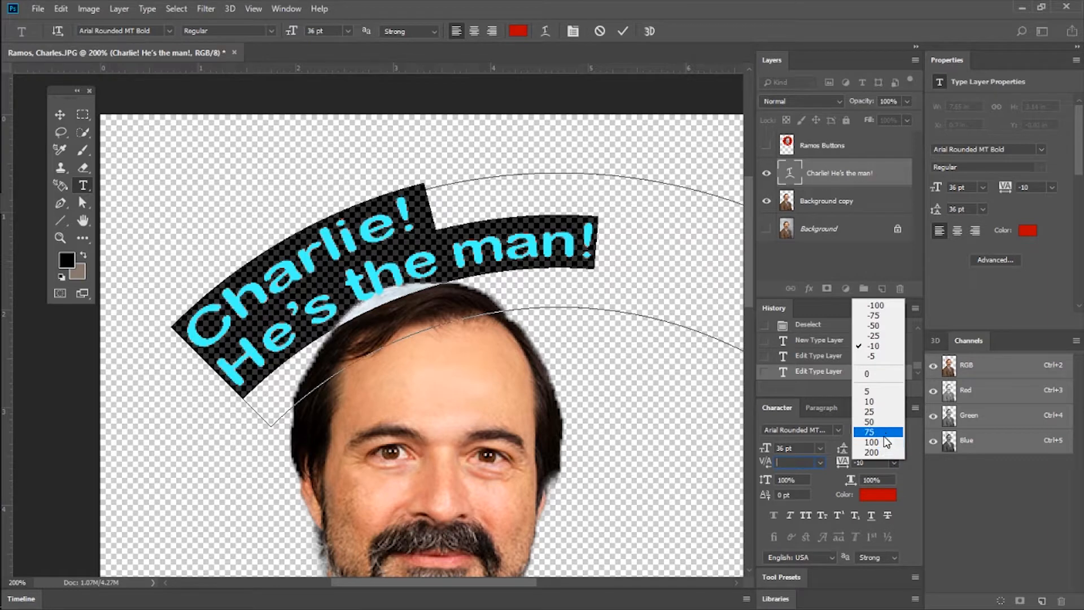
pyautogui.click(883, 435)
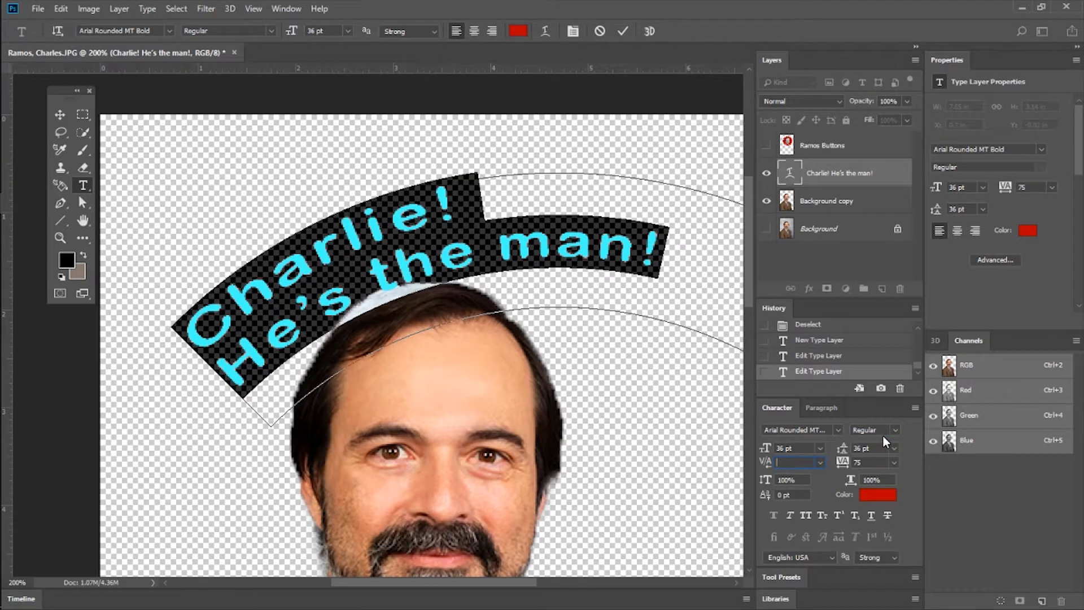
# Try a dark red (4c1a1a) for the selected text, and apply bright red ff0000 instead.
pyautogui.click(883, 501)
pyautogui.moveTo(681, 307); pyautogui.dragTo(619, 294)
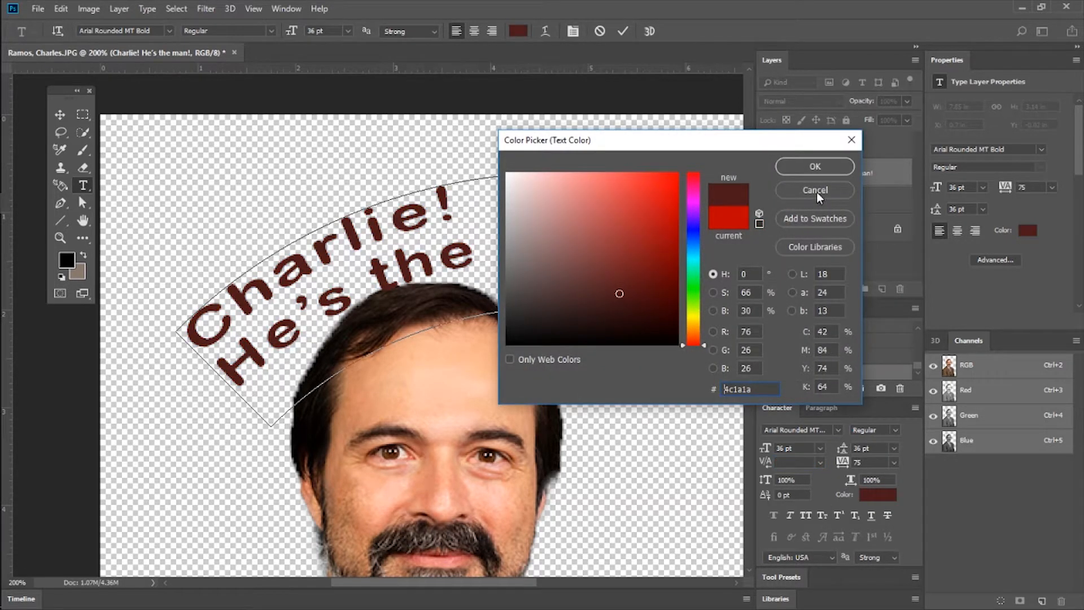
pyautogui.moveTo(672, 190); pyautogui.dragTo(707, 163)
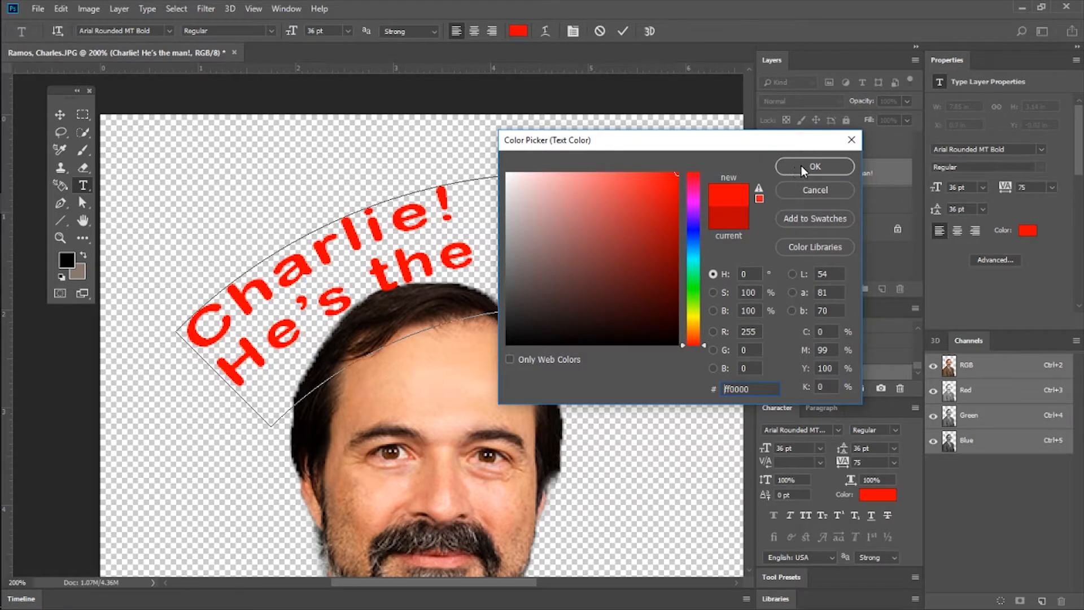
pyautogui.click(803, 165)
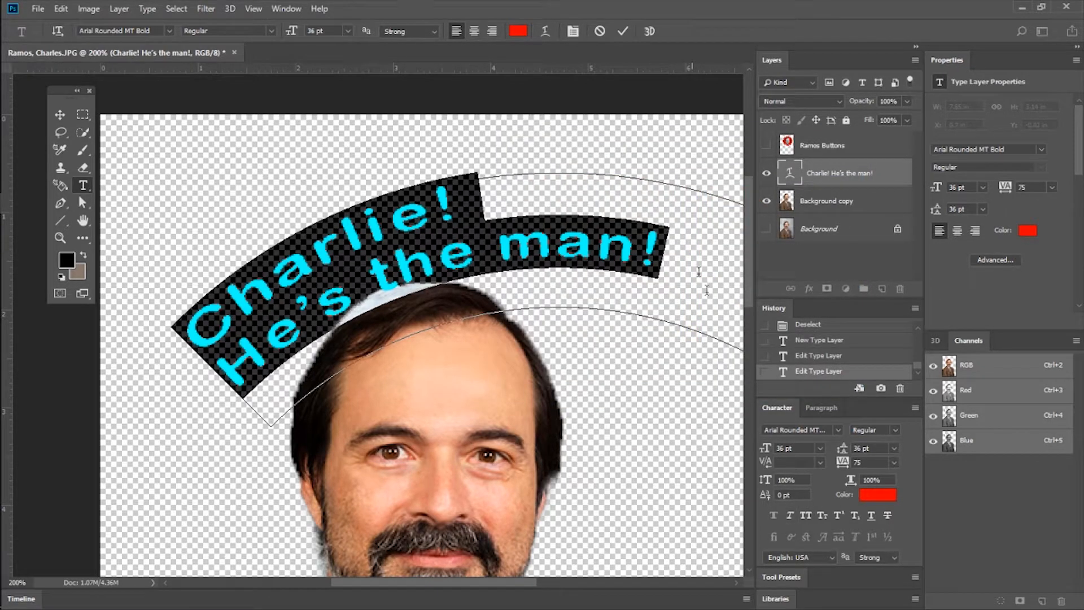
# Review the paragraph alignment and indent options, and discard the uncommitted formatting edits to the arched text.
pyautogui.click(821, 407)
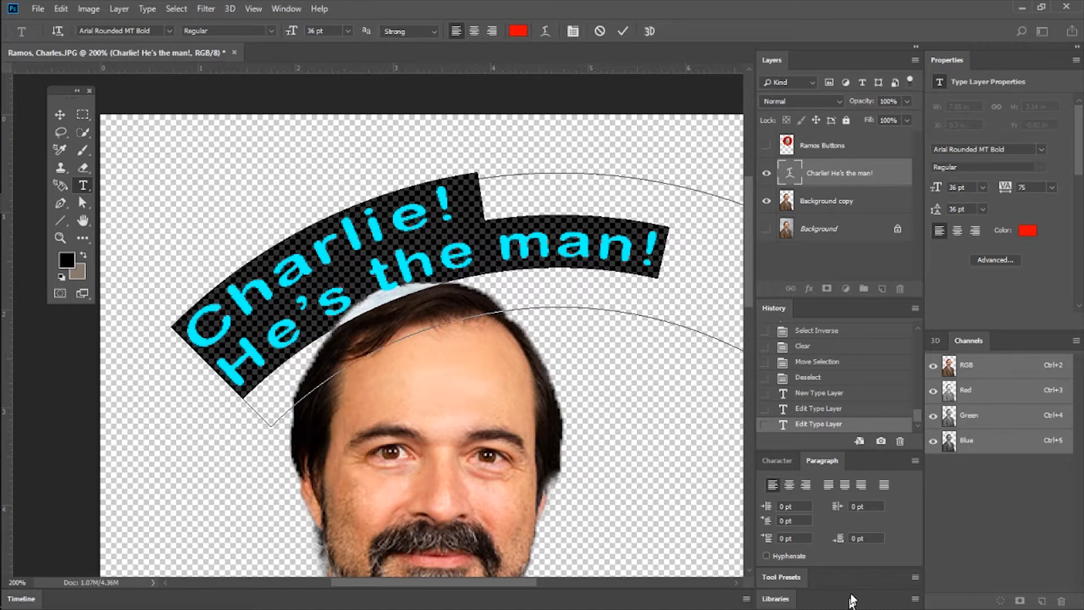
pyautogui.click(778, 506)
pyautogui.click(781, 462)
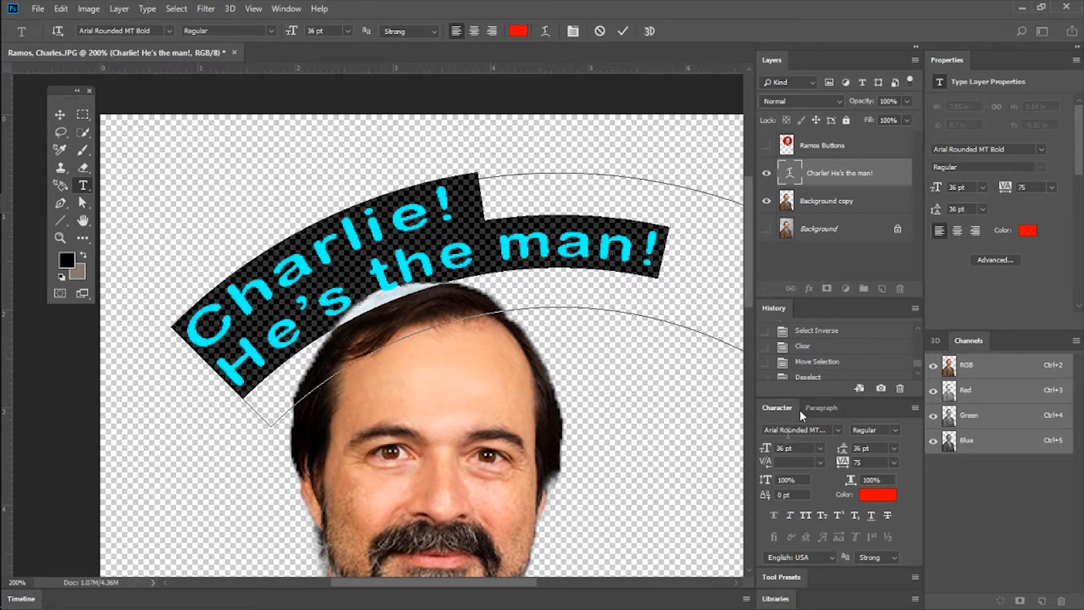
pyautogui.scroll(1, 849, 428)
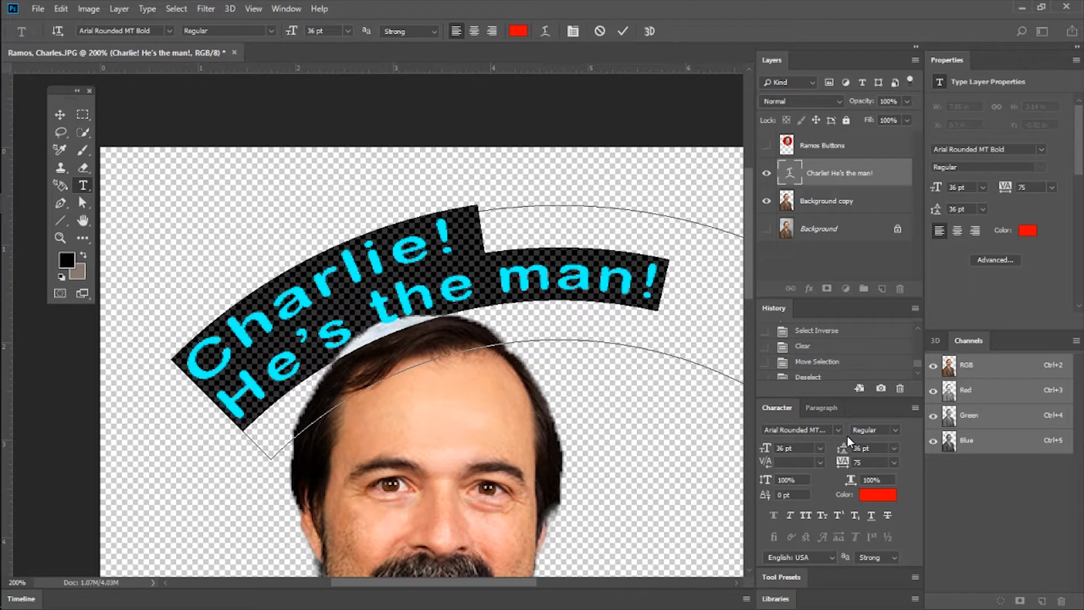
pyautogui.click(599, 31)
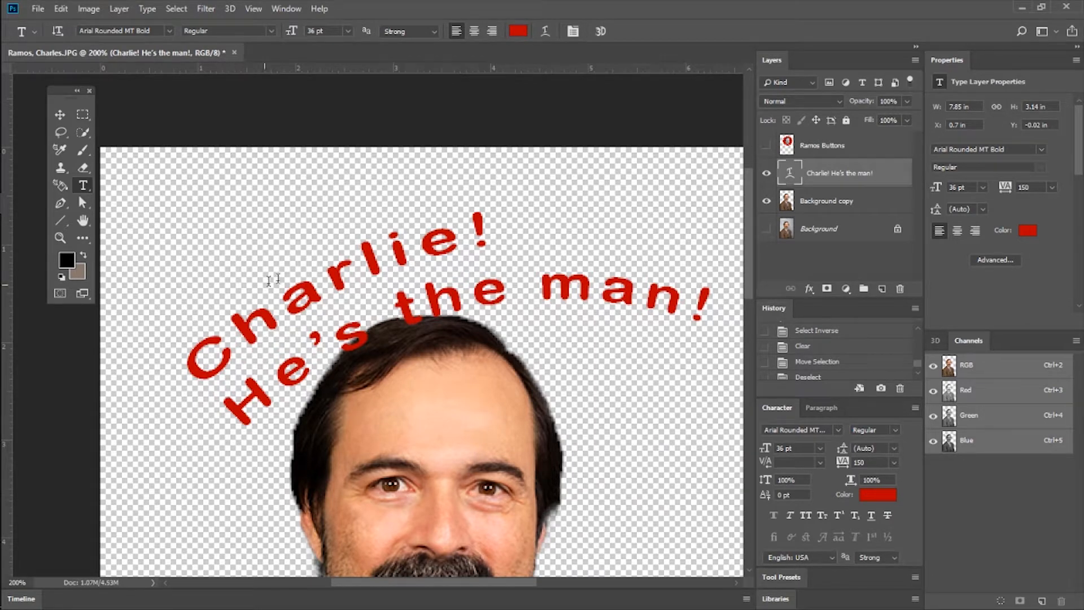
# Draw a curved path across the face and hair with the Pen tool, shaping the curve with direction handles.
pyautogui.scroll(-3, 280, 276)
pyautogui.click(66, 209)
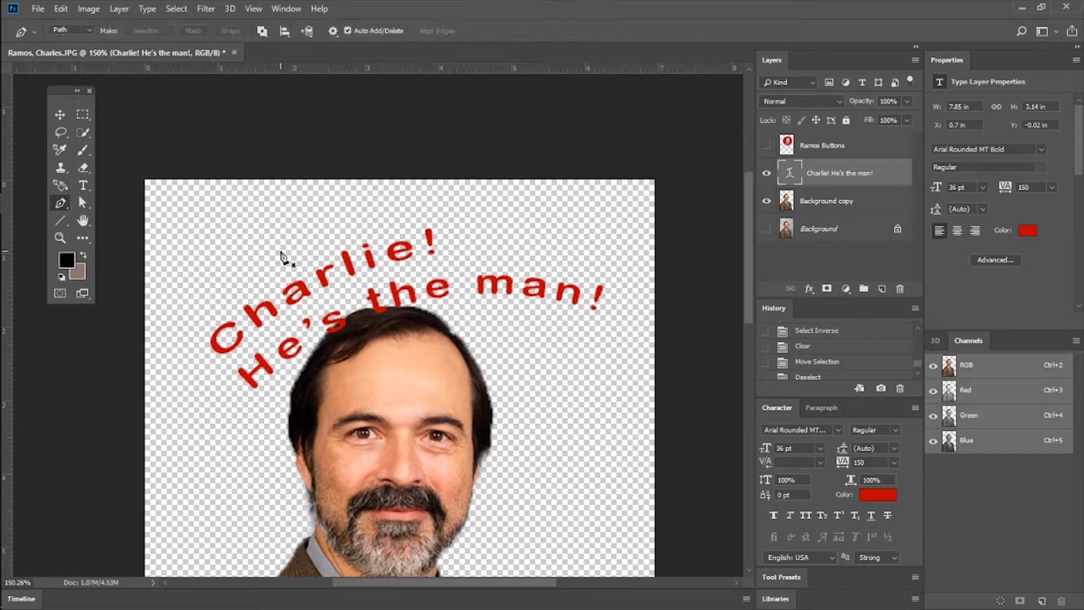
pyautogui.scroll(-3, 294, 398)
pyautogui.scroll(-2, 294, 398)
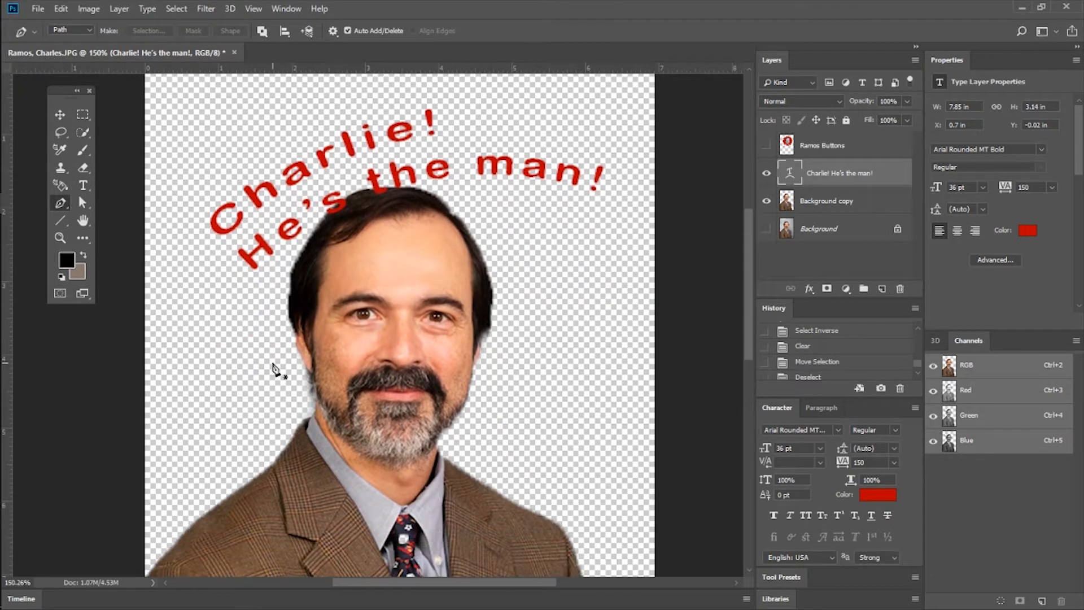
pyautogui.moveTo(264, 393); pyautogui.dragTo(266, 258)
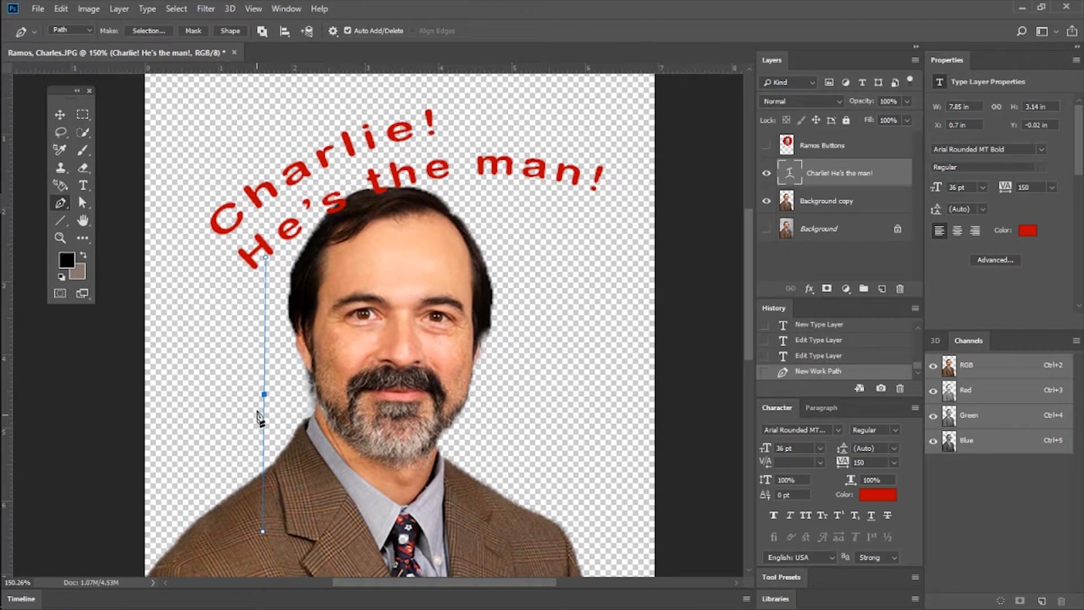
pyautogui.moveTo(265, 394); pyautogui.dragTo(360, 397)
pyautogui.click(493, 390)
pyautogui.moveTo(488, 212); pyautogui.dragTo(614, 254)
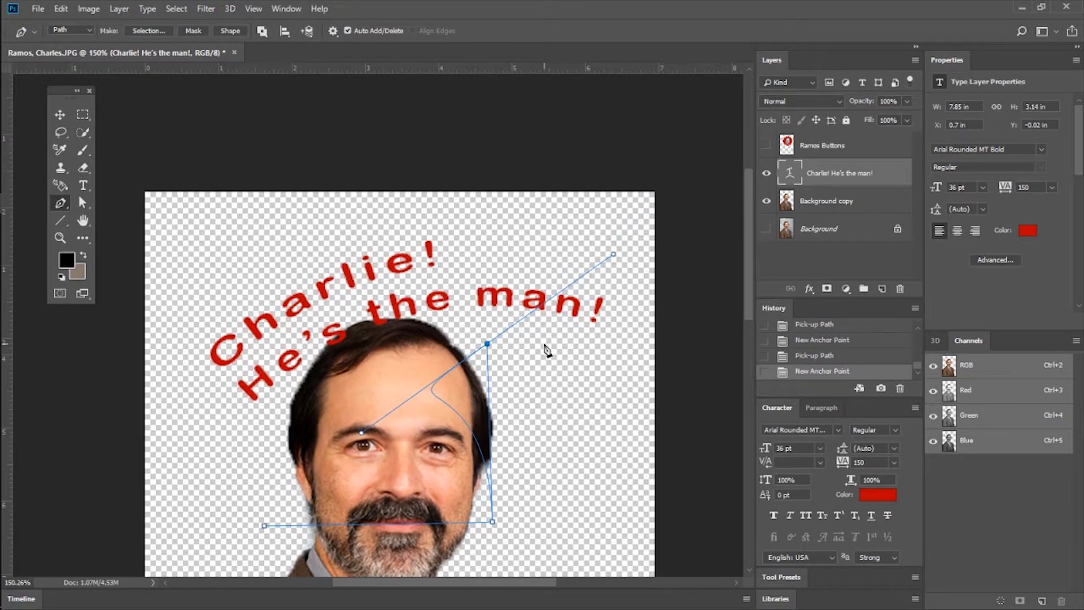
# Convert the Pen path into a selection.
pyautogui.scroll(-3, 547, 351)
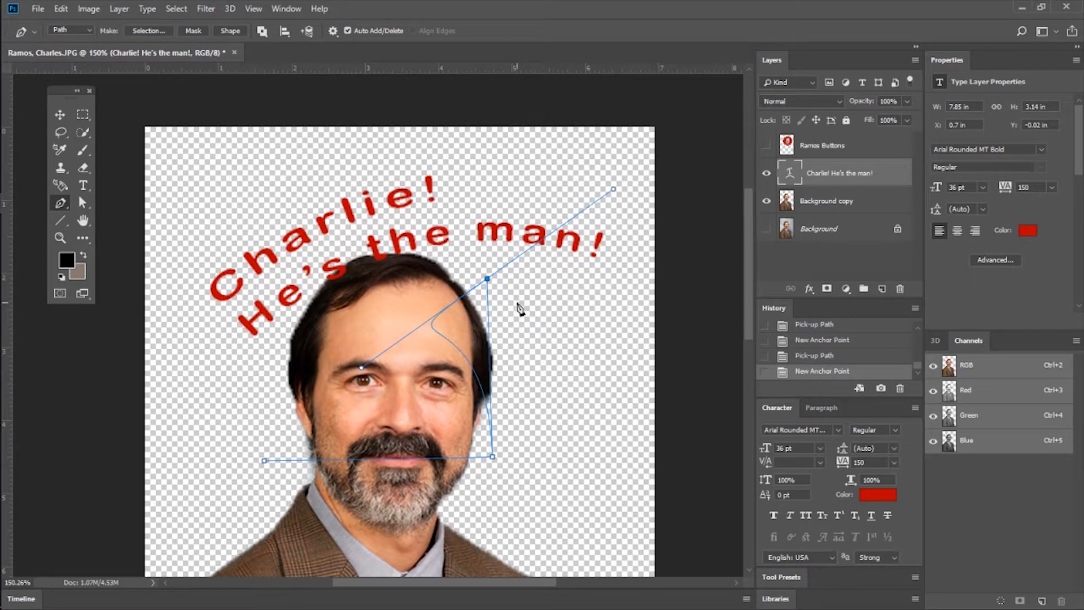
pyautogui.click(138, 32)
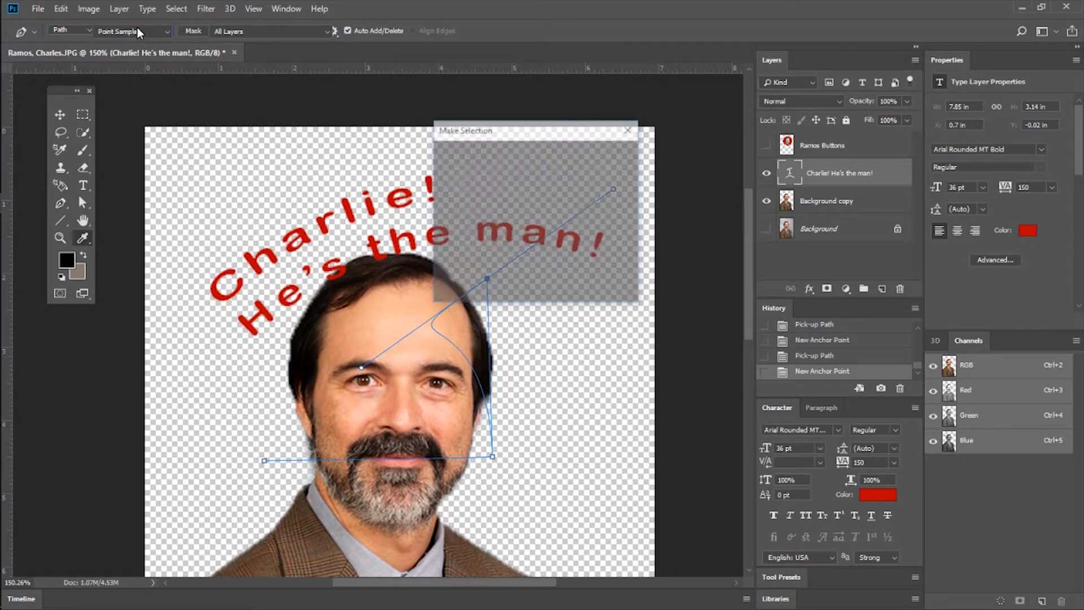
pyautogui.click(610, 161)
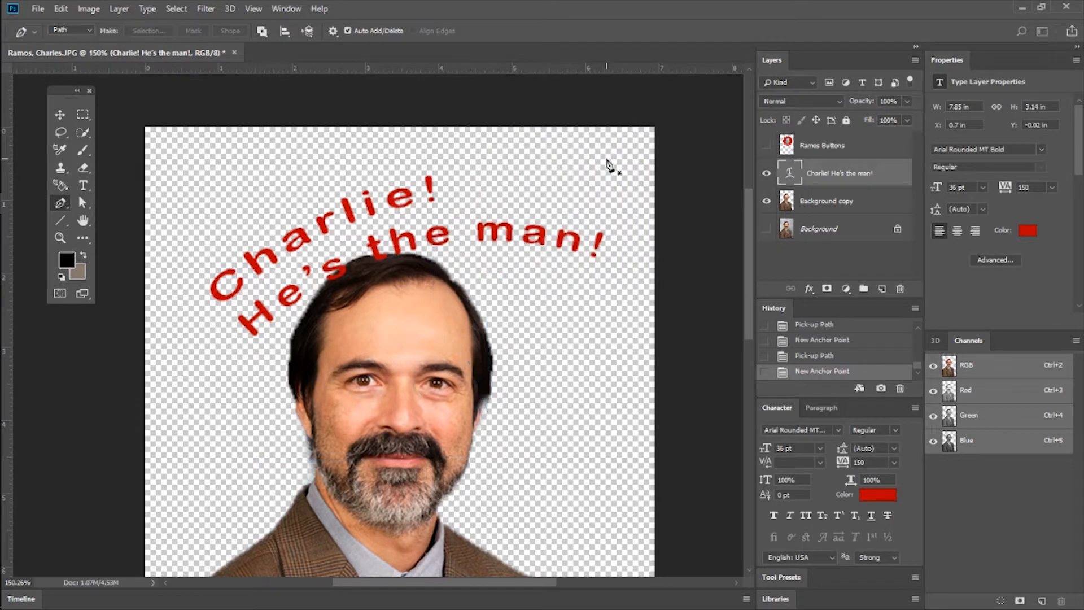
# Draw a second curved Pen path from beside the hair, over the forehead and down to the cheek, at 300% zoom.
pyautogui.click(60, 238)
pyautogui.click(376, 423)
pyautogui.click(393, 398)
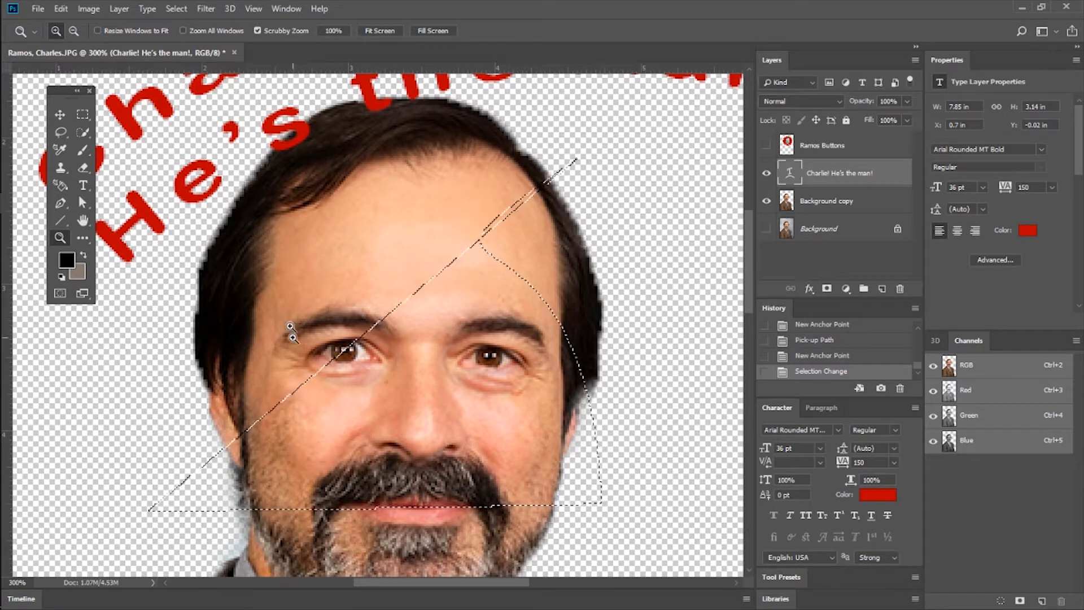
pyautogui.click(84, 202)
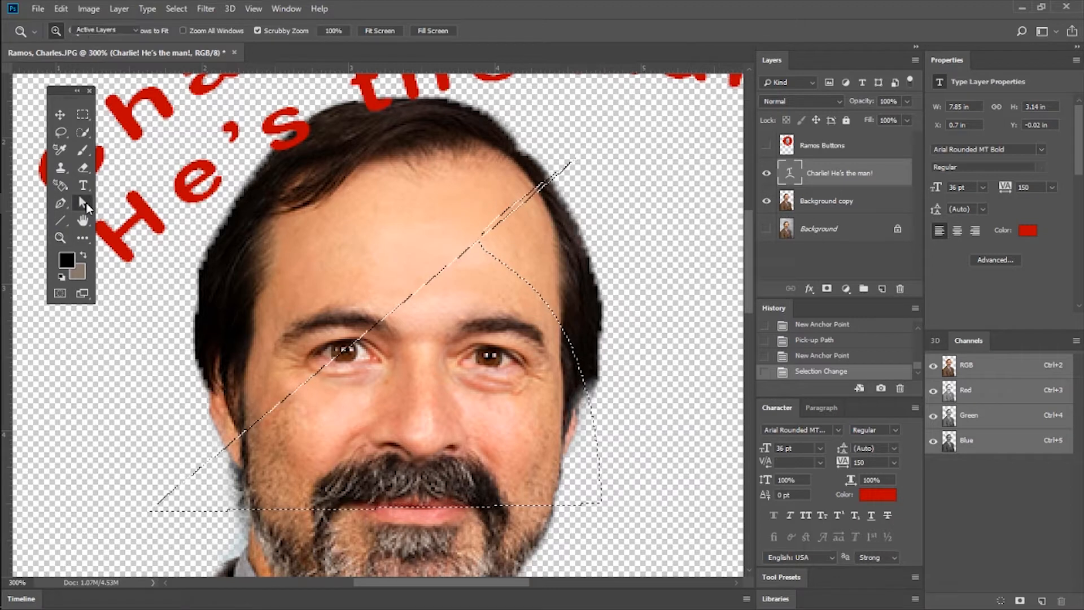
pyautogui.click(61, 203)
pyautogui.moveTo(167, 312); pyautogui.dragTo(394, 186)
pyautogui.moveTo(314, 202); pyautogui.dragTo(419, 385)
pyautogui.moveTo(315, 396); pyautogui.dragTo(203, 308)
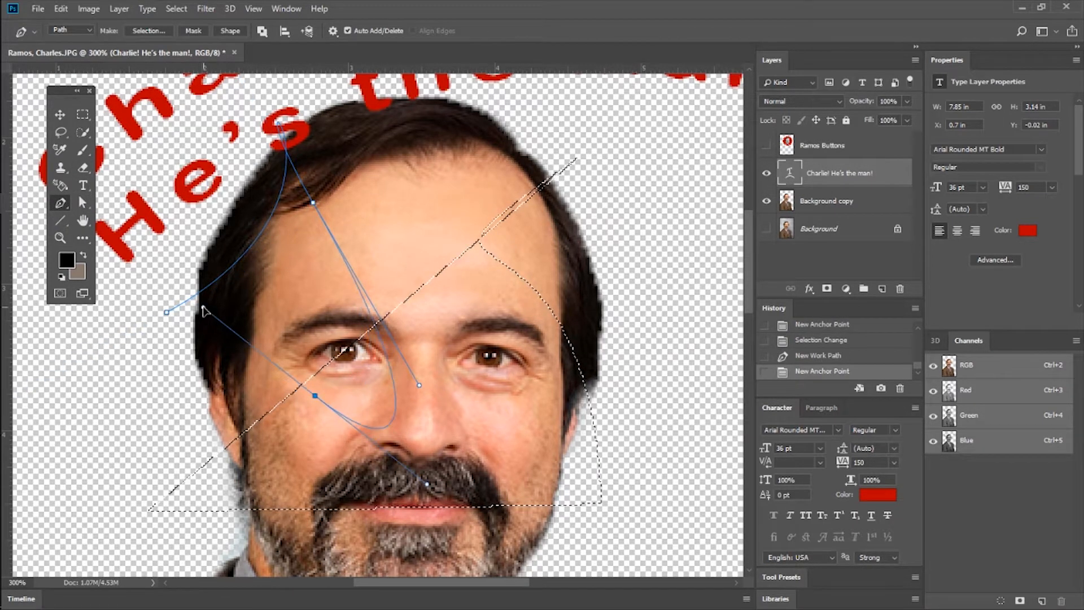
# Reshape the new path by changing the cheek anchor's direction handle and moving that anchor point slightly upward.
pyautogui.click(85, 203)
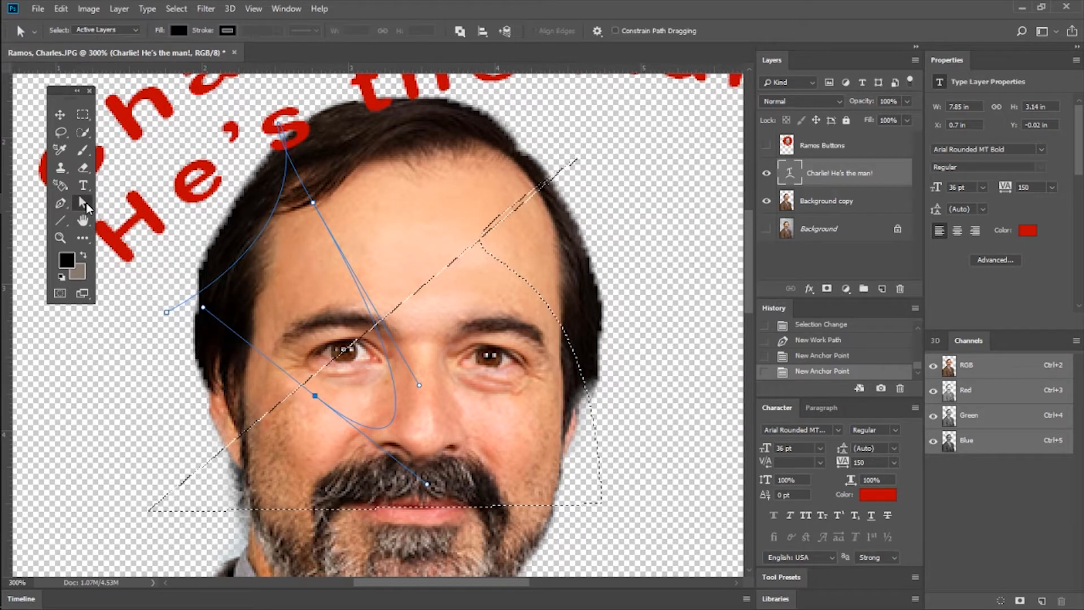
pyautogui.moveTo(203, 307); pyautogui.dragTo(177, 338)
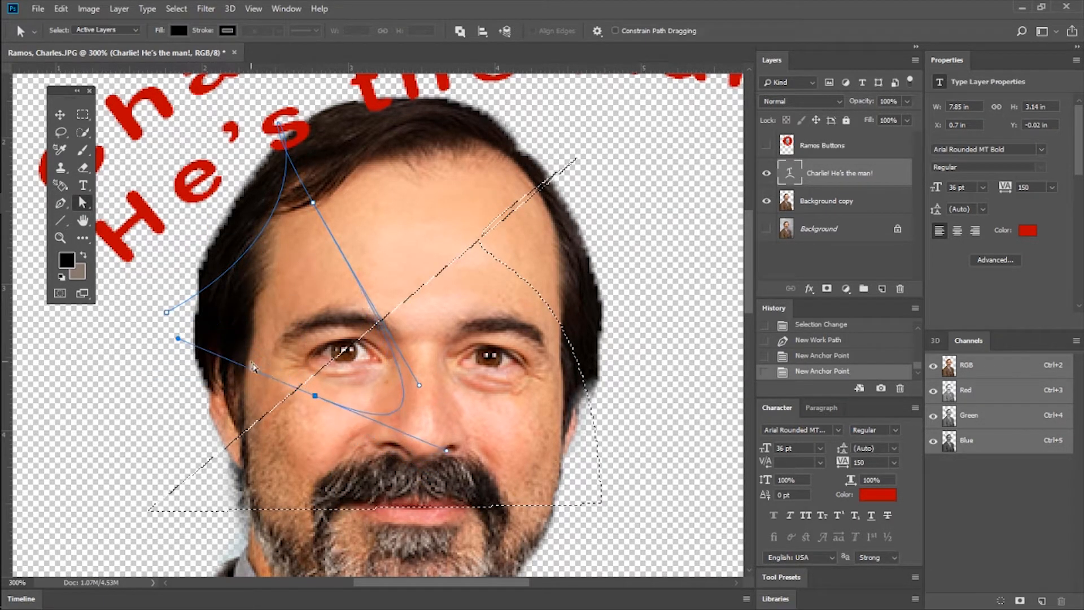
pyautogui.moveTo(313, 397); pyautogui.dragTo(303, 371)
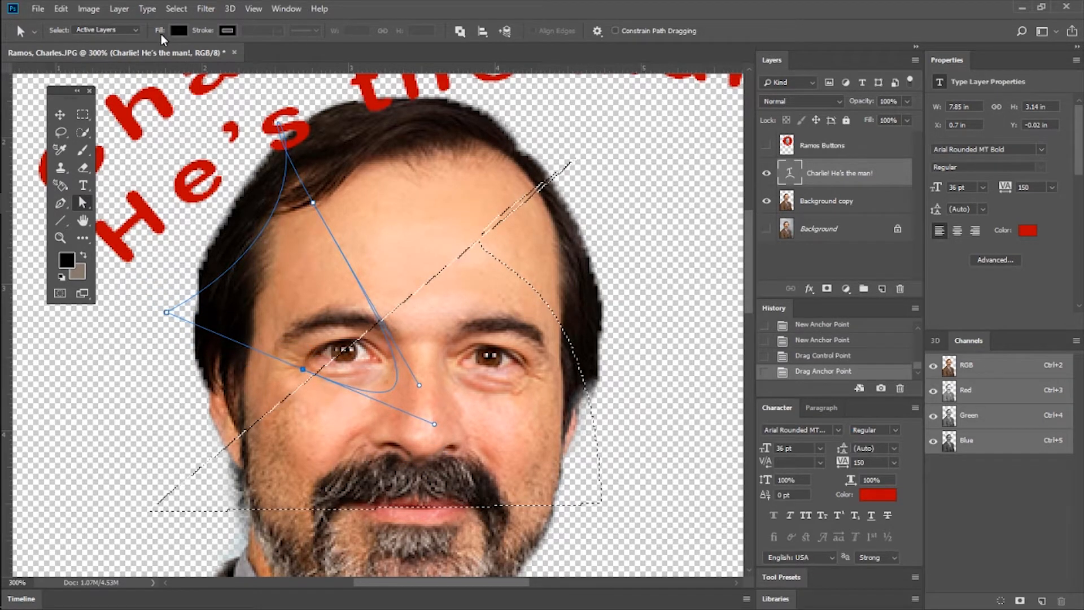
# Convert the adjusted path into a new anti-aliased selection with a feather radius of 0 pixels, and deselect it.
pyautogui.click(62, 222)
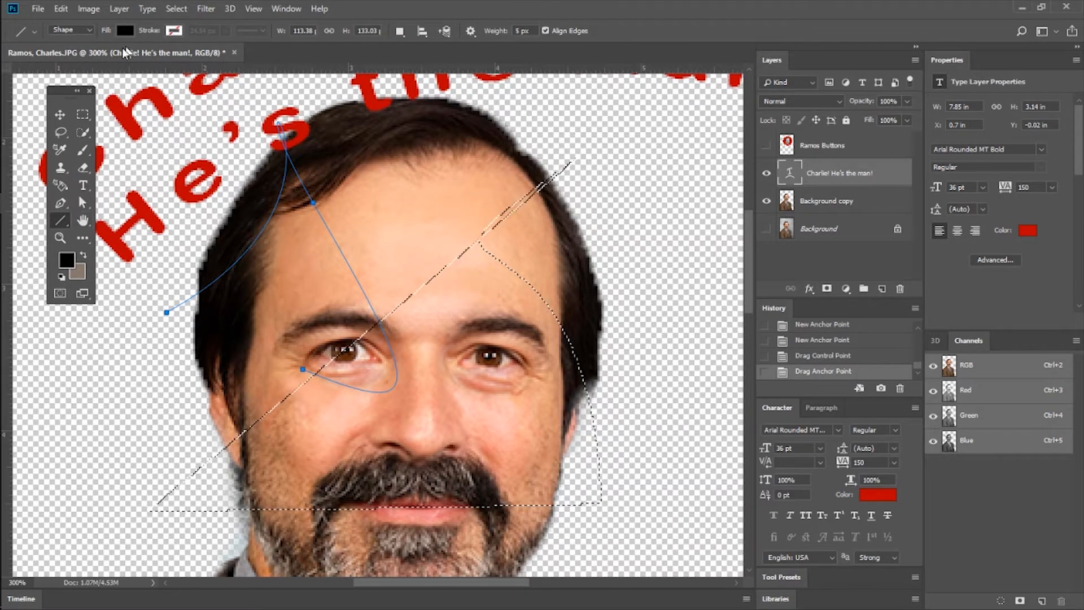
pyautogui.click(83, 116)
pyautogui.click(281, 168)
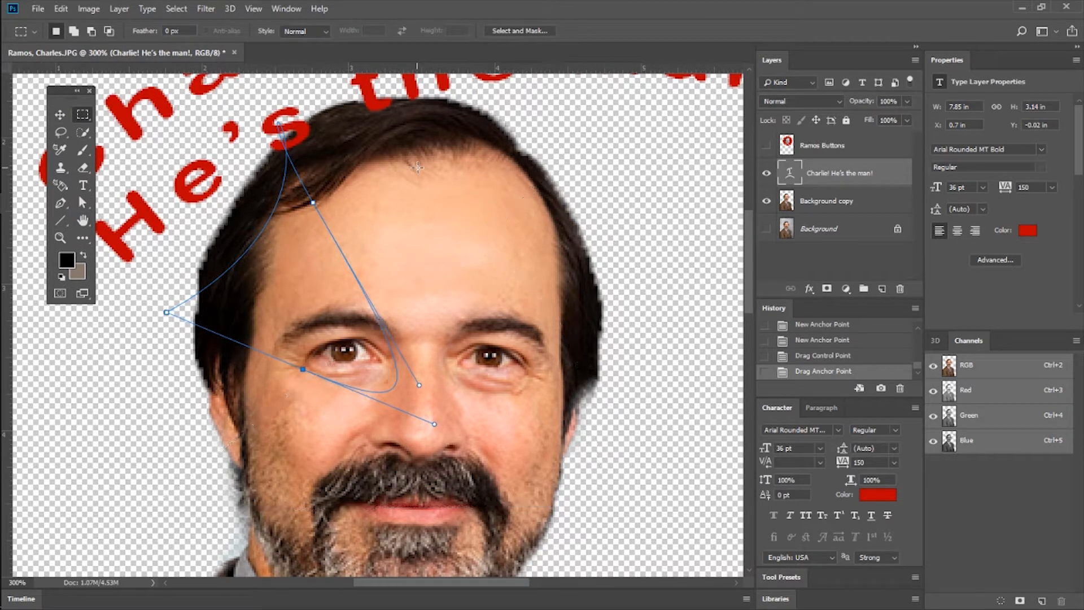
pyautogui.click(61, 205)
pyautogui.click(163, 30)
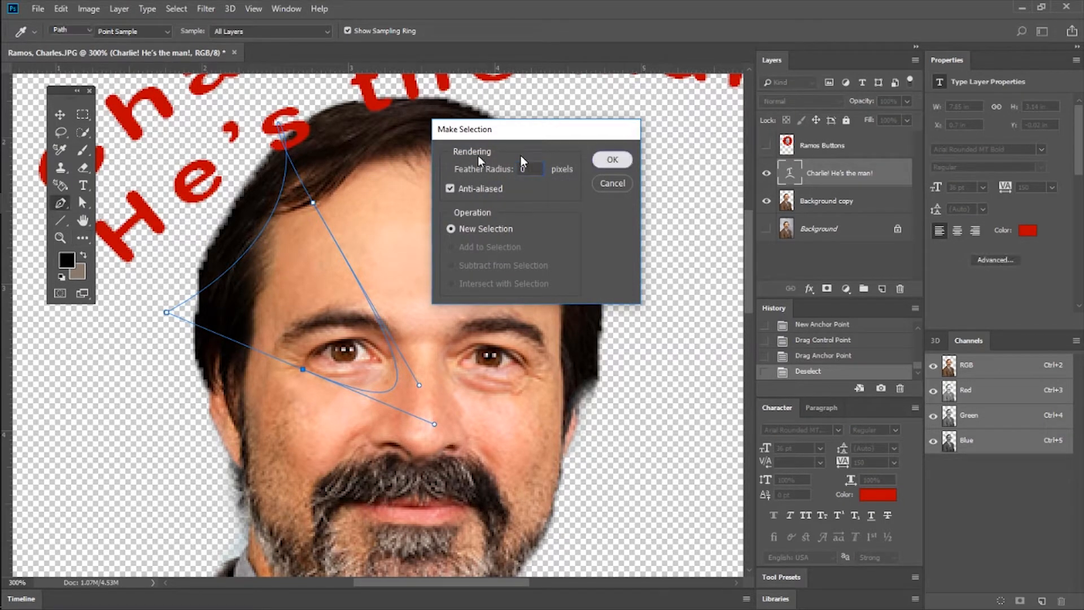
pyautogui.click(612, 160)
pyautogui.click(80, 113)
pyautogui.click(127, 203)
# Draw a black rectangle shape about 179 by 72 px over the portrait's eyes with the Rectangle tool.
pyautogui.click(58, 221)
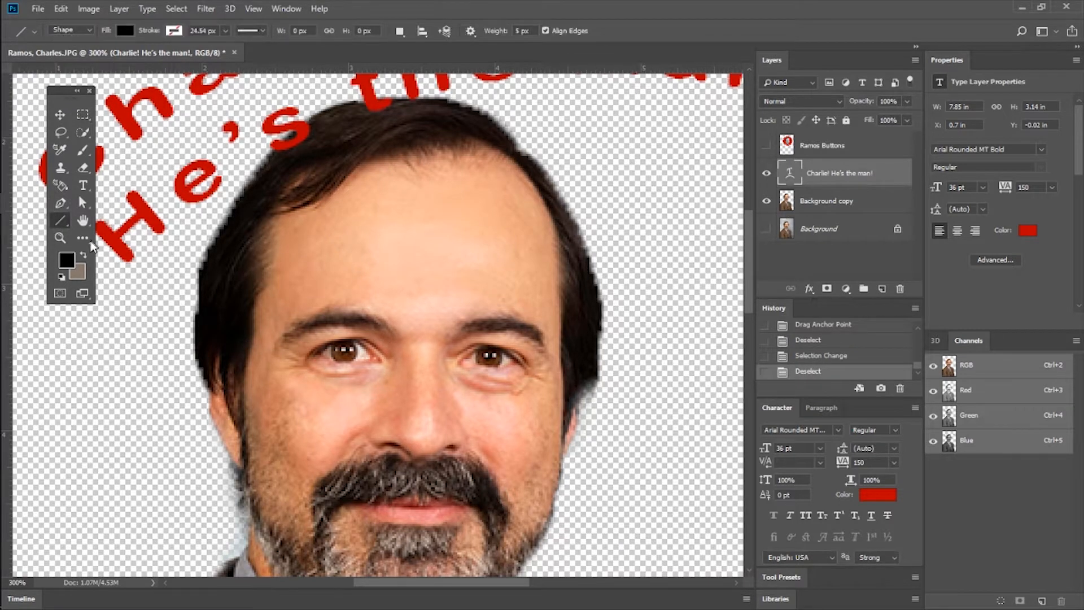
pyautogui.rightClick(63, 227)
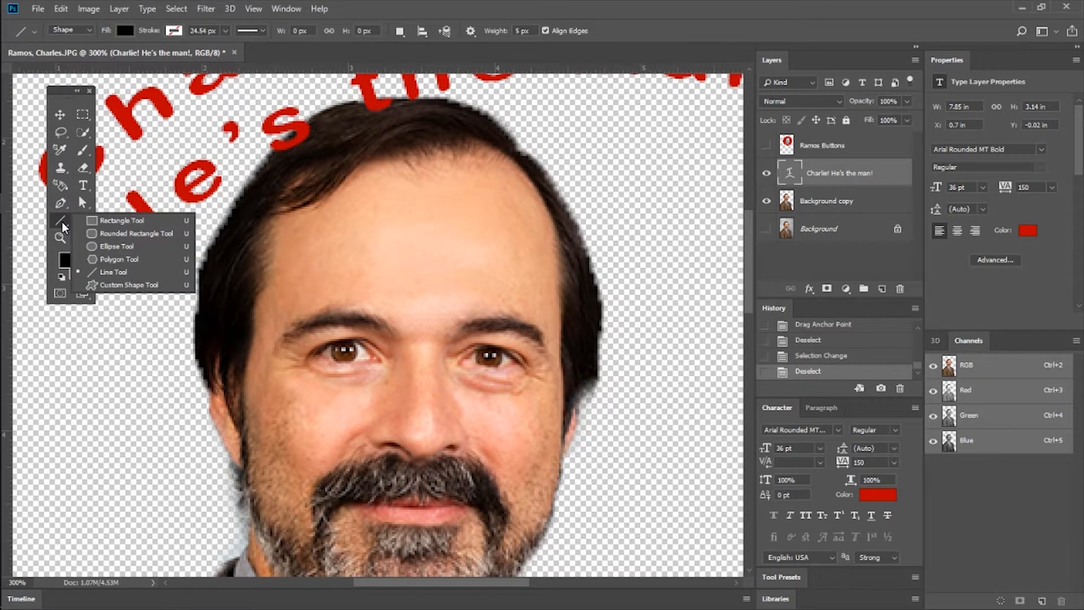
pyautogui.click(62, 223)
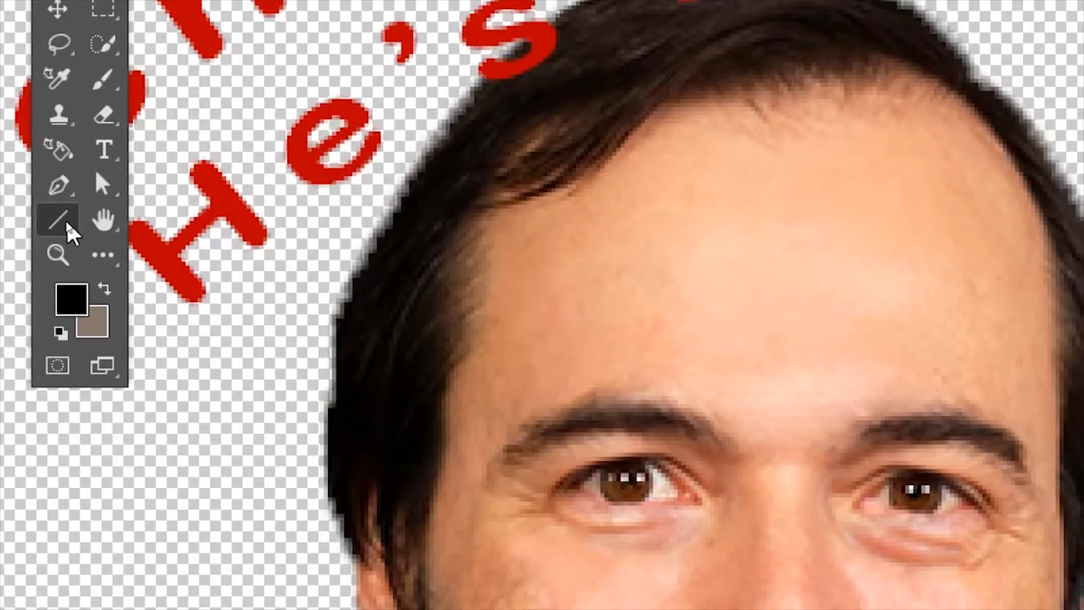
pyautogui.rightClick(67, 222)
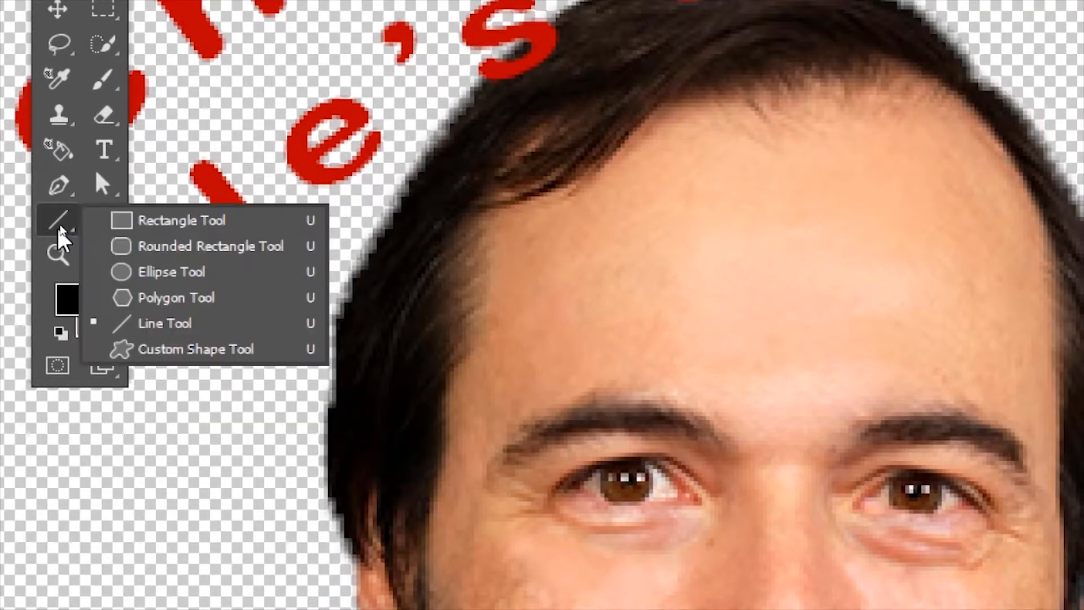
pyautogui.click(196, 221)
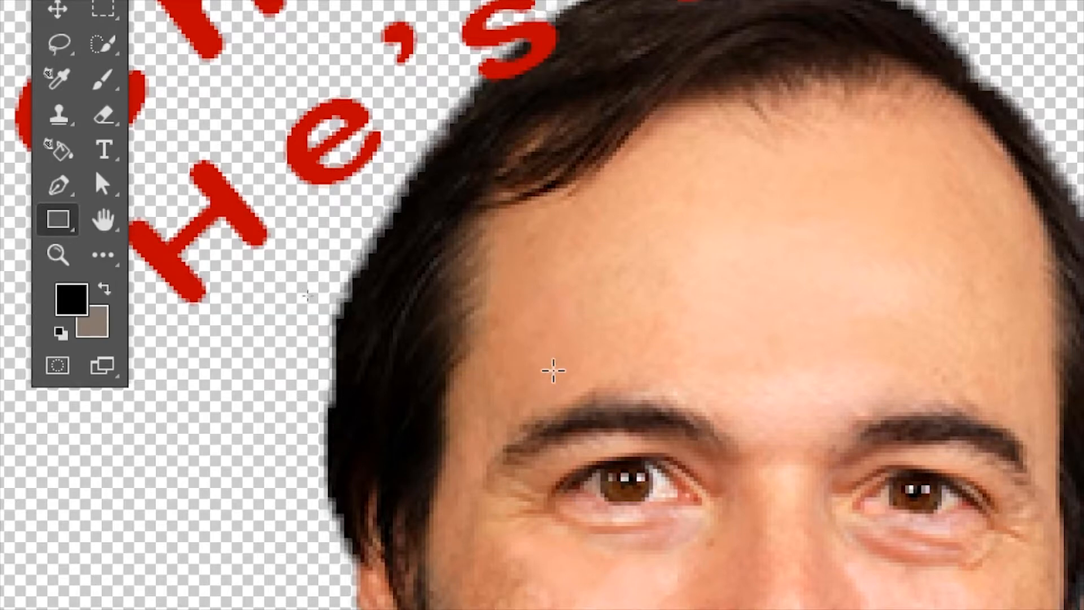
pyautogui.scroll(-4, 563, 367)
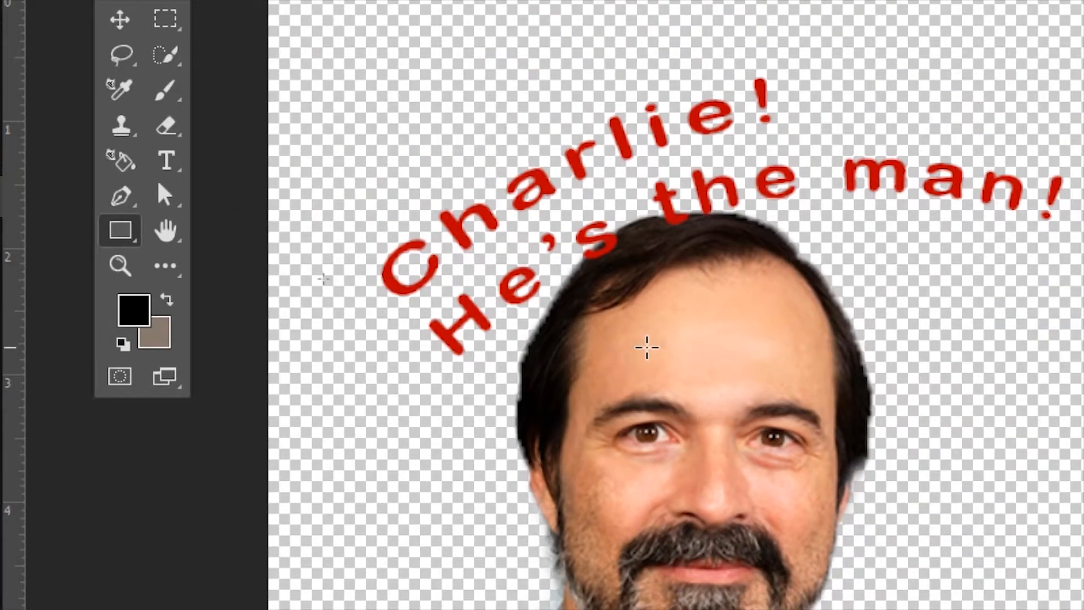
pyautogui.moveTo(592, 328); pyautogui.dragTo(911, 451)
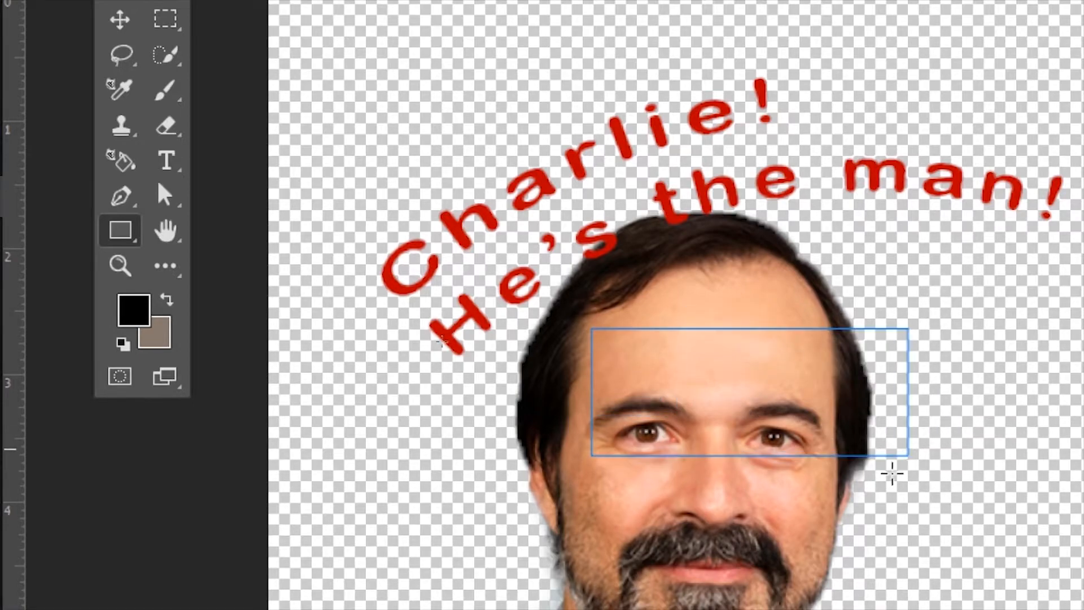
# Give the rectangle a black-to-white linear gradient stroke.
pyautogui.scroll(-3, 777, 372)
pyautogui.scroll(-1, 864, 362)
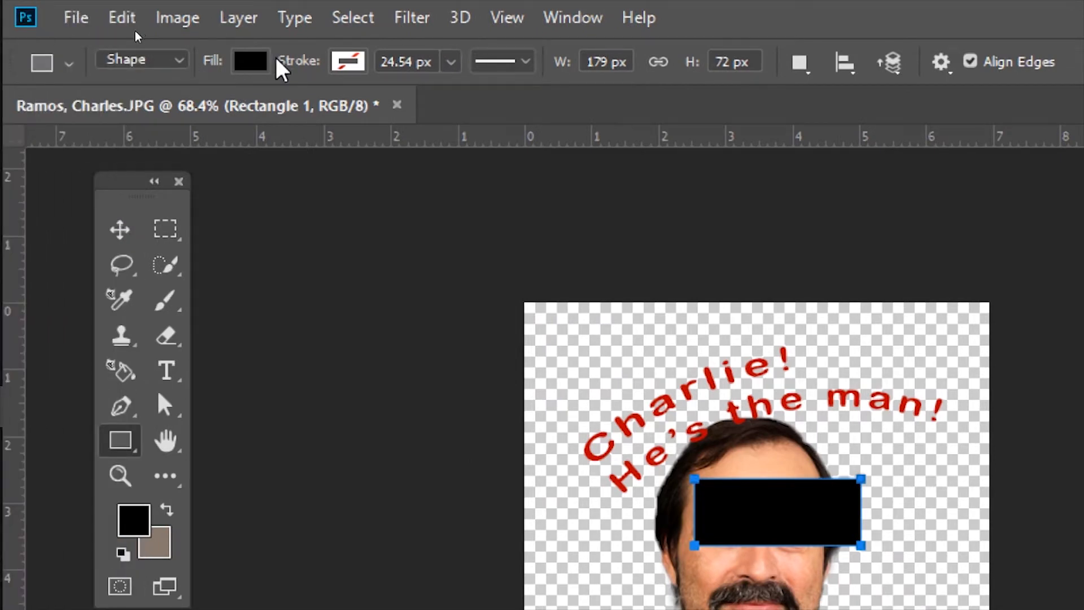
pyautogui.click(259, 70)
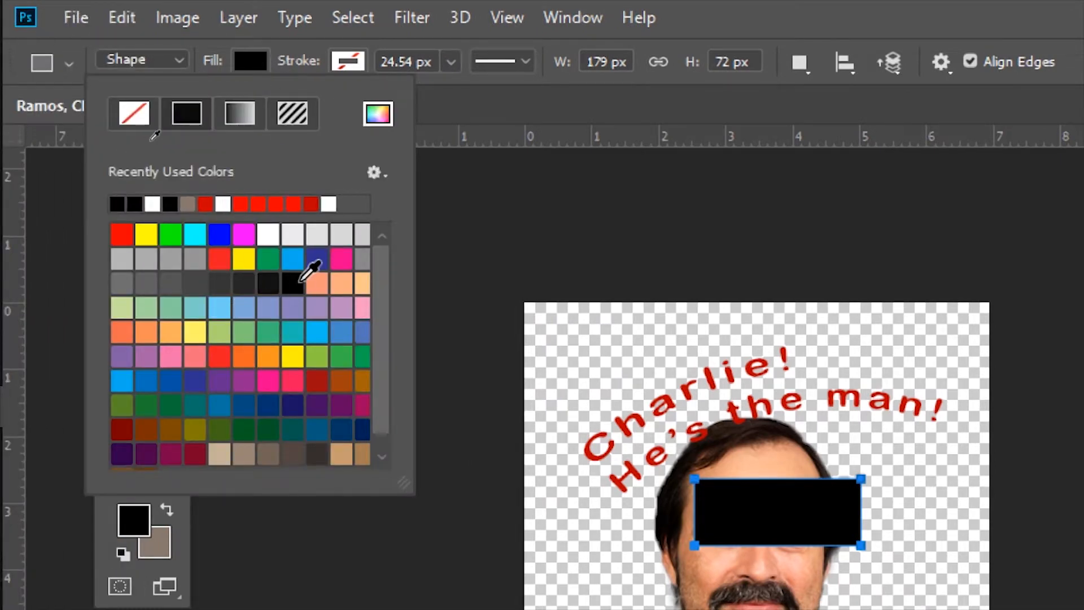
pyautogui.click(362, 62)
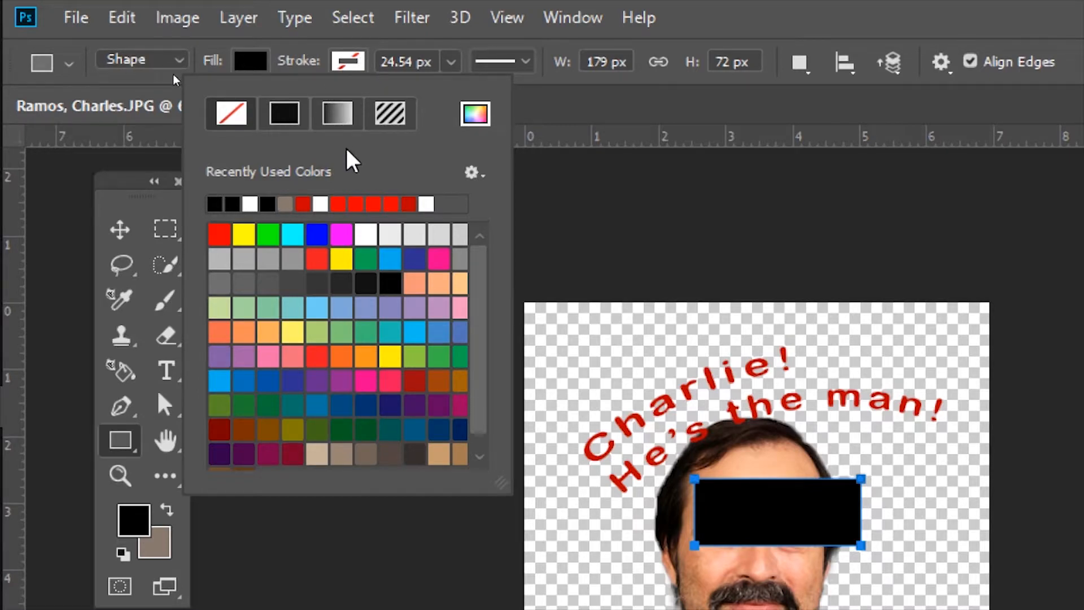
pyautogui.click(340, 117)
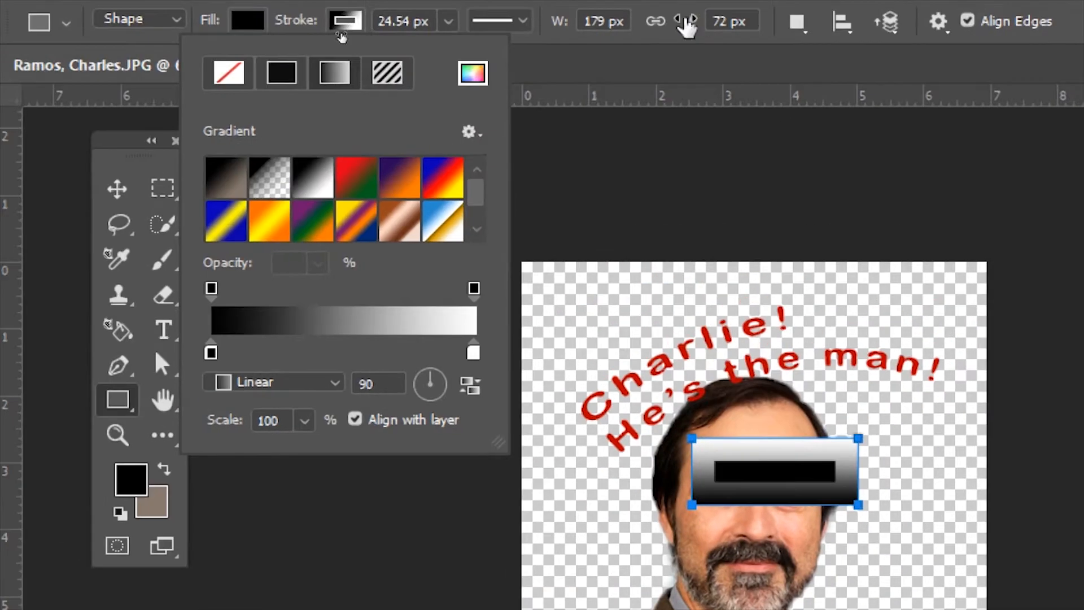
# Fill the rectangle with the red-to-green linear gradient preset.
pyautogui.click(247, 21)
pyautogui.click(238, 73)
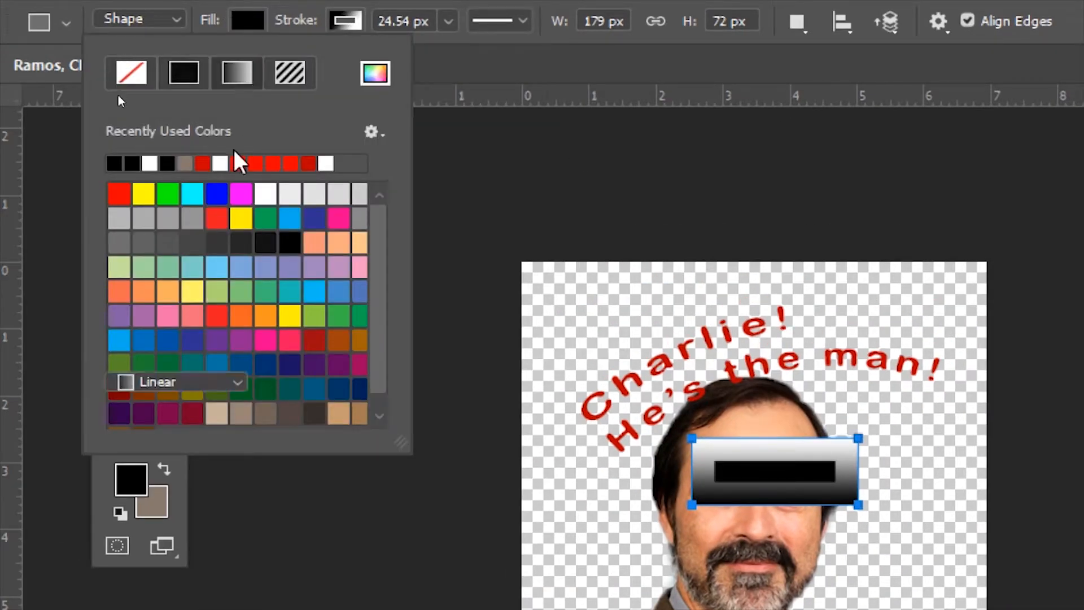
pyautogui.click(253, 196)
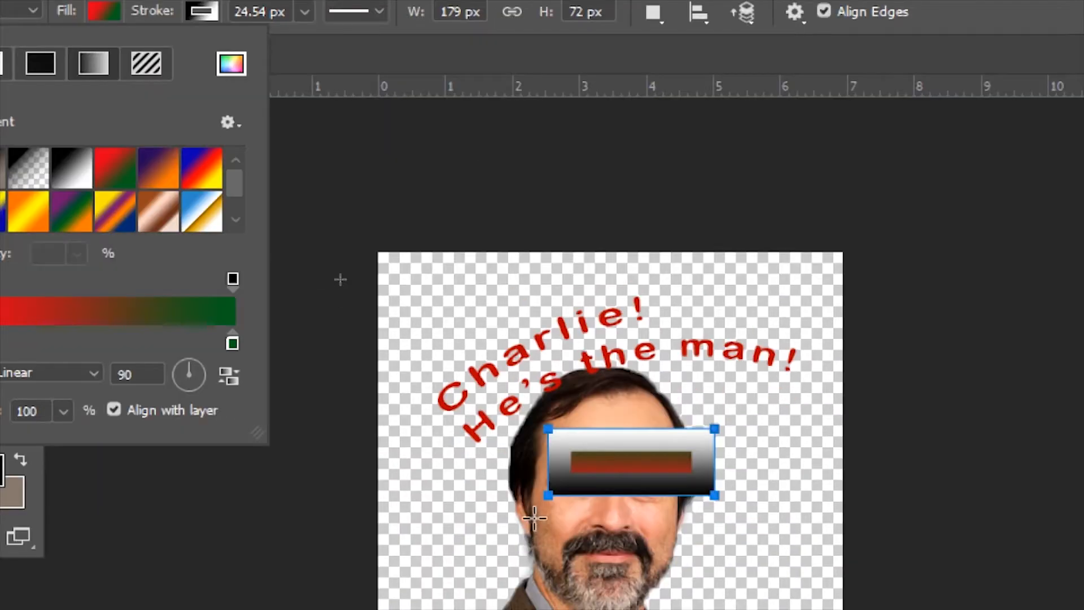
pyautogui.click(654, 306)
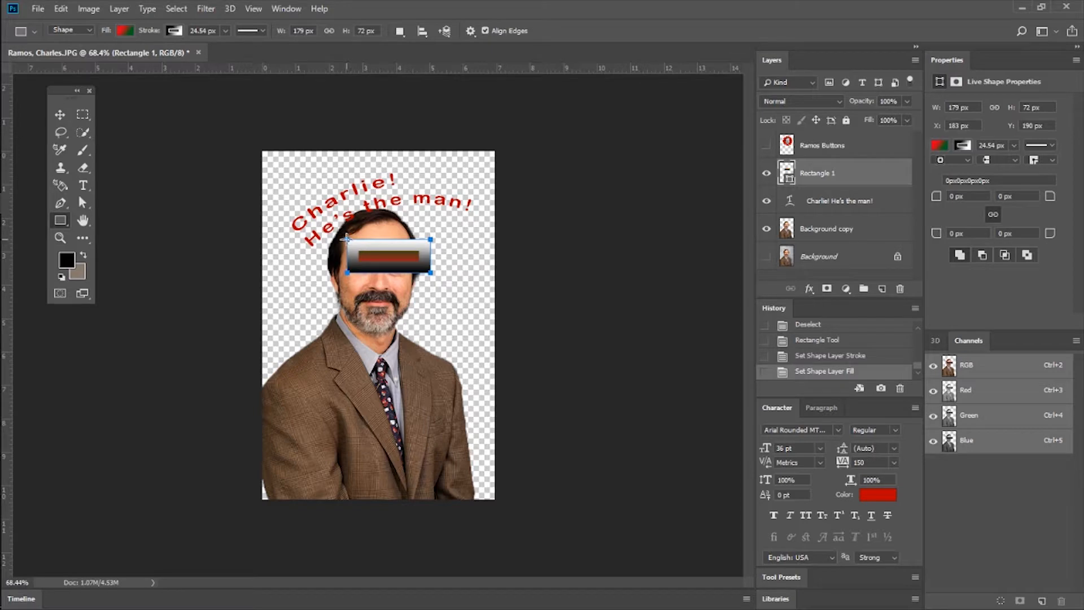
# Move the rectangle and enlarge it with Free Transform to about 371 by 149 px across the face.
pyautogui.press('v')
pyautogui.moveTo(358, 253); pyautogui.dragTo(438, 248)
pyautogui.hotkey('ctrl', 't')
pyautogui.press('Return')
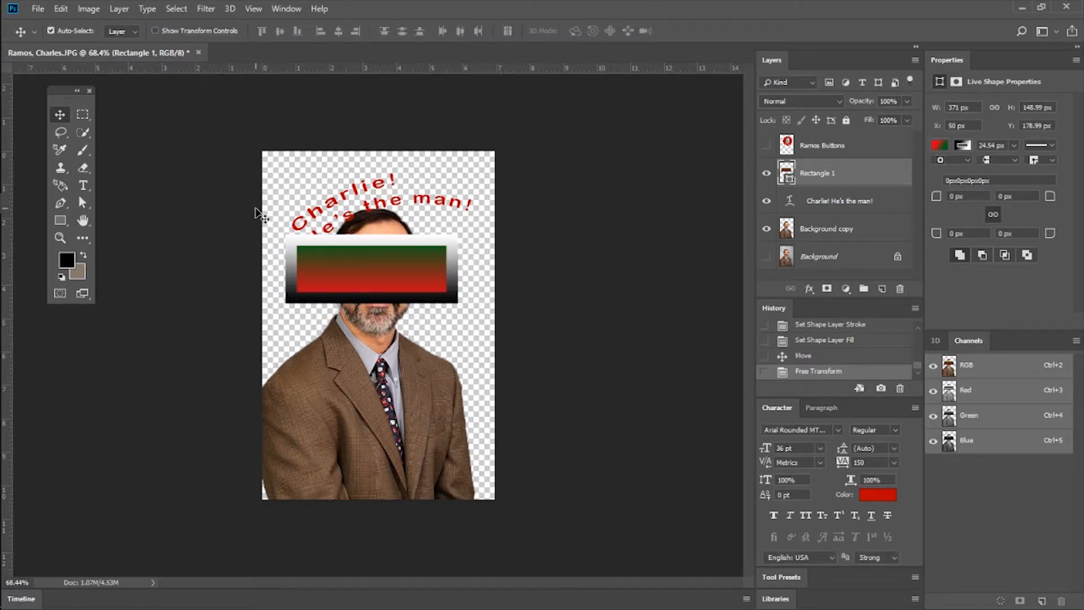
# Examine the enlarged rectangle's gradient fill and stroke edges at several zoom levels, up to 300%.
pyautogui.click(60, 238)
pyautogui.moveTo(364, 273); pyautogui.dragTo(361, 248)
pyautogui.click(362, 248)
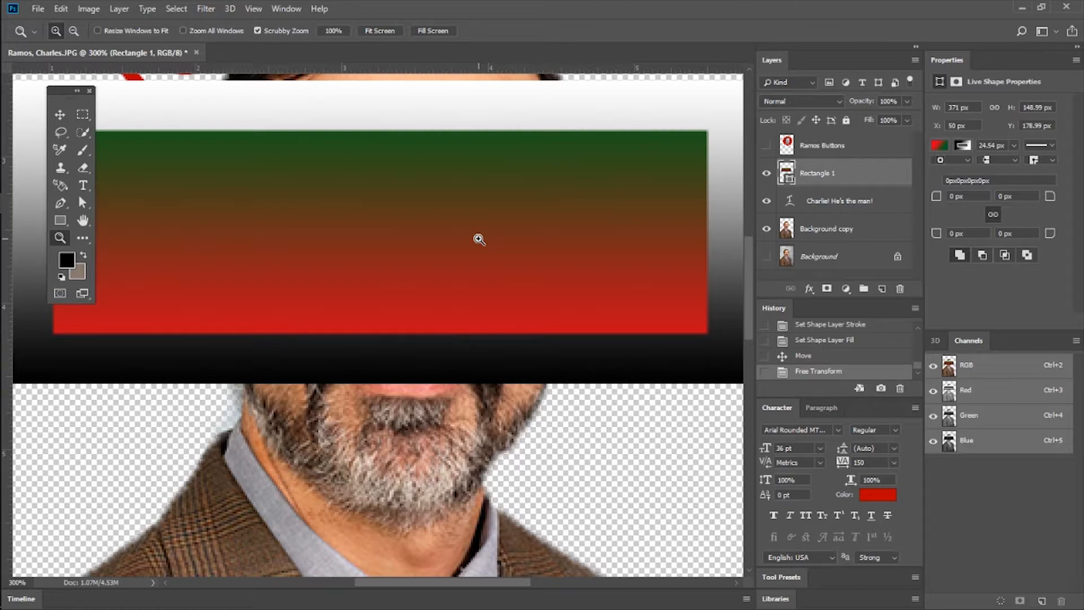
pyautogui.keyDown('alt'); pyautogui.click(450, 237); pyautogui.keyUp('alt')
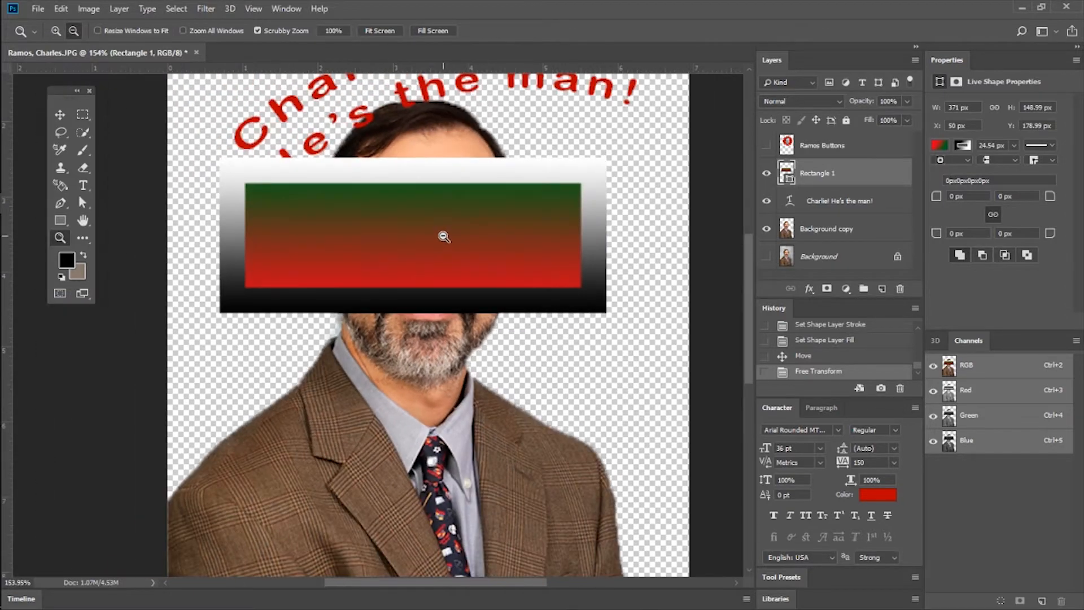
pyautogui.scroll(-5, 441, 236)
pyautogui.scroll(4, 440, 237)
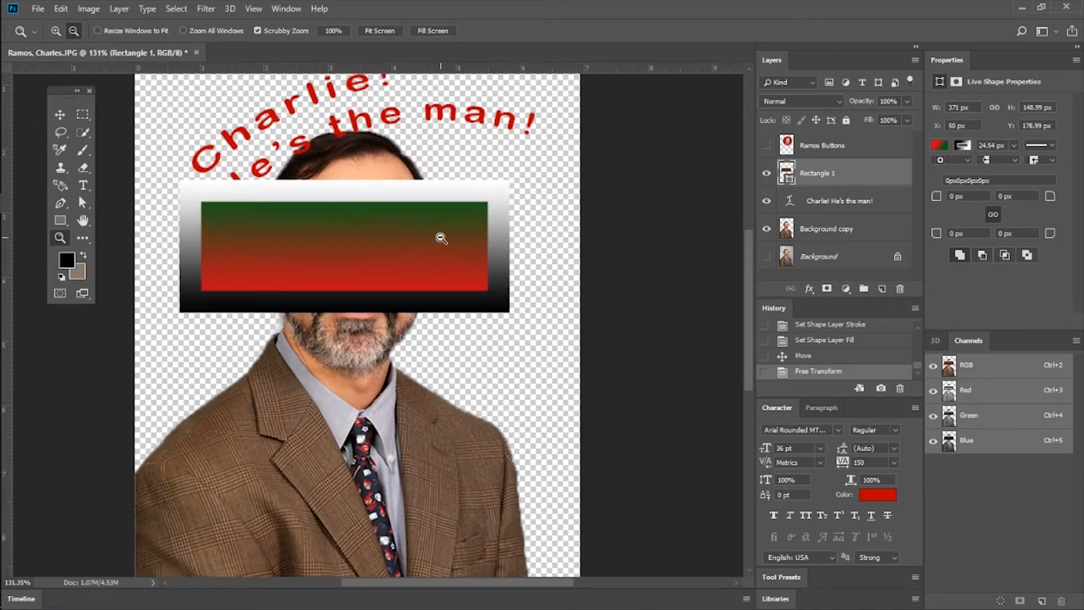
pyautogui.scroll(-4, 440, 237)
pyautogui.scroll(4, 440, 237)
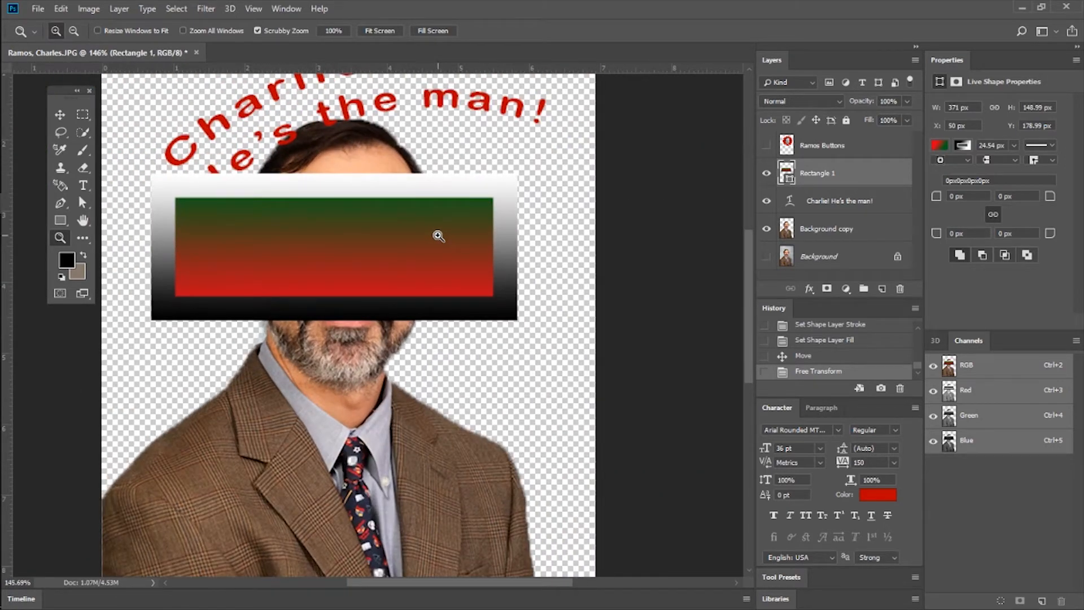
# Examine the portrait vertically and horizontally at the current 146% magnification.
pyautogui.scroll(6, 432, 242)
pyautogui.scroll(-10, 430, 254)
pyautogui.scroll(5, 425, 271)
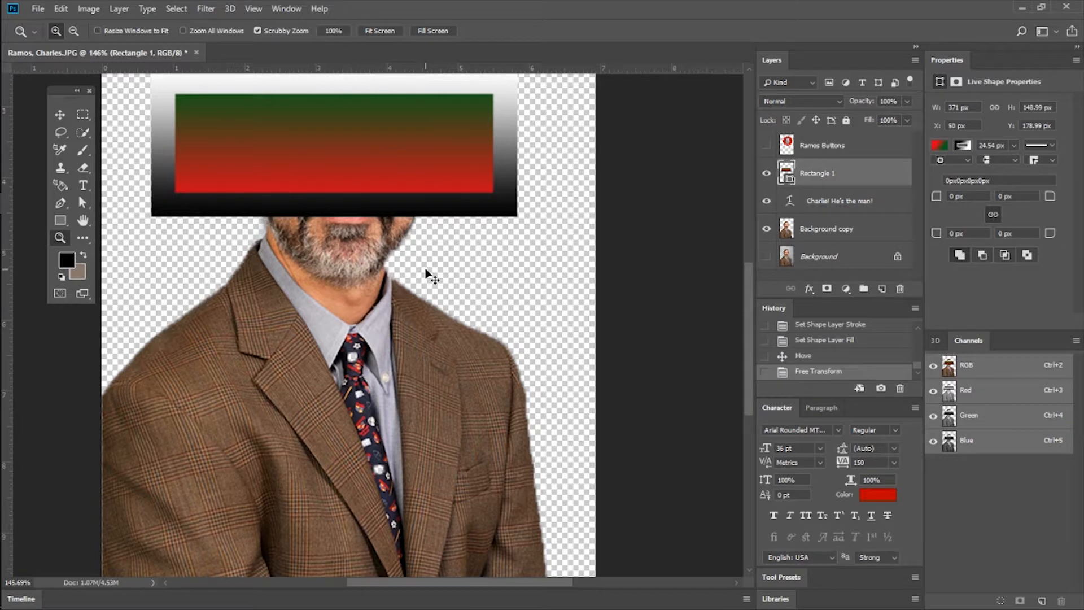
pyautogui.hscroll(-3, 426, 269)
pyautogui.hscroll(5, 425, 257)
pyautogui.hscroll(-5, 424, 257)
pyautogui.hscroll(2, 424, 248)
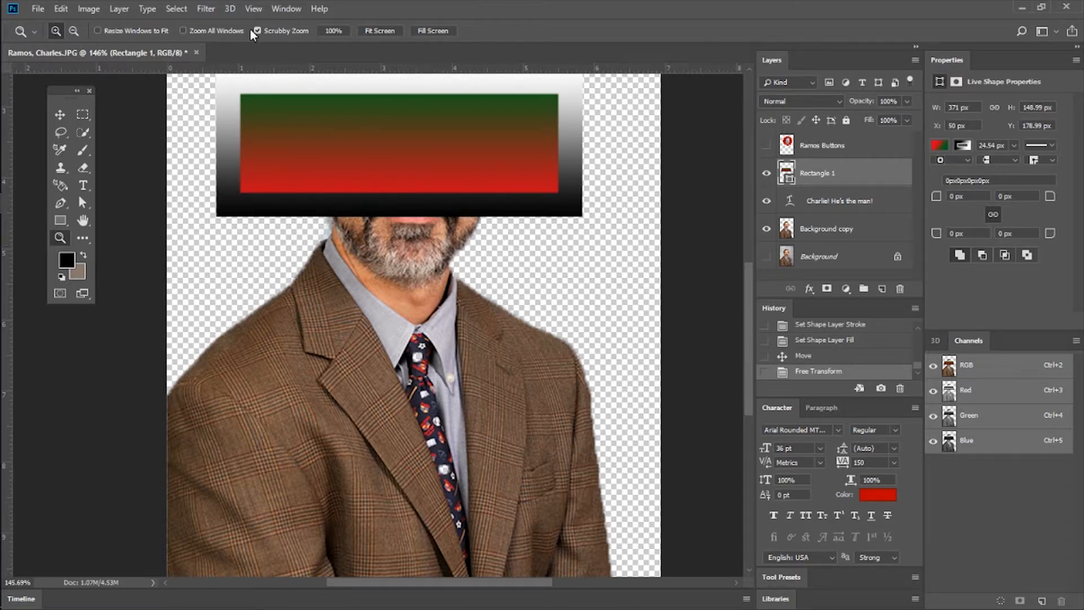
# Examine the portrait and gradient rectangle at magnifications between 66.7% and 200%, ending at 100%.
pyautogui.click(414, 275)
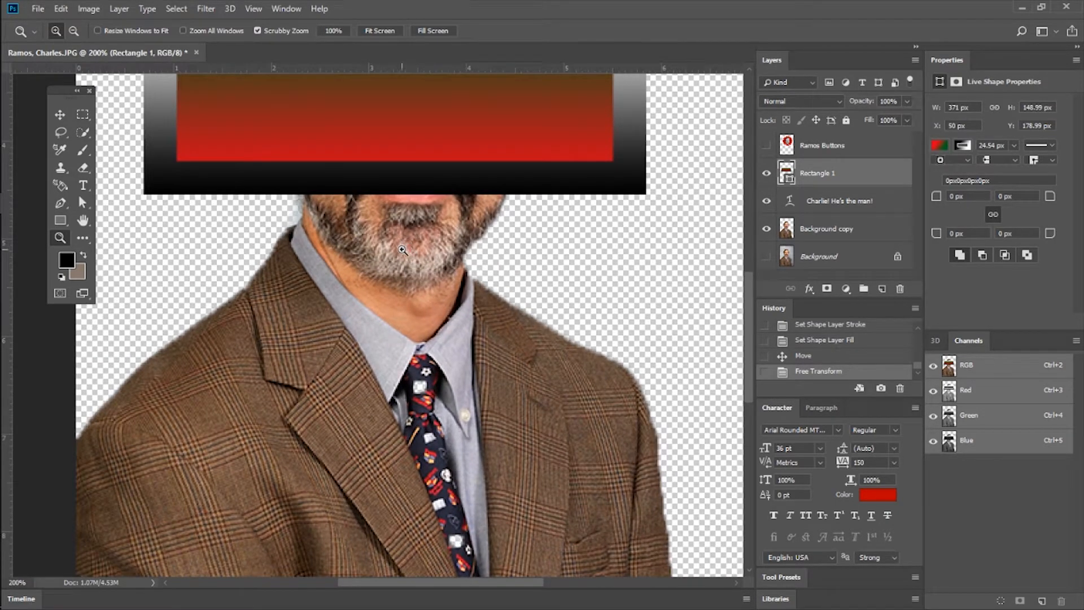
pyautogui.press('alt')
pyautogui.keyDown('alt'); pyautogui.click(457, 242); pyautogui.keyUp('alt')
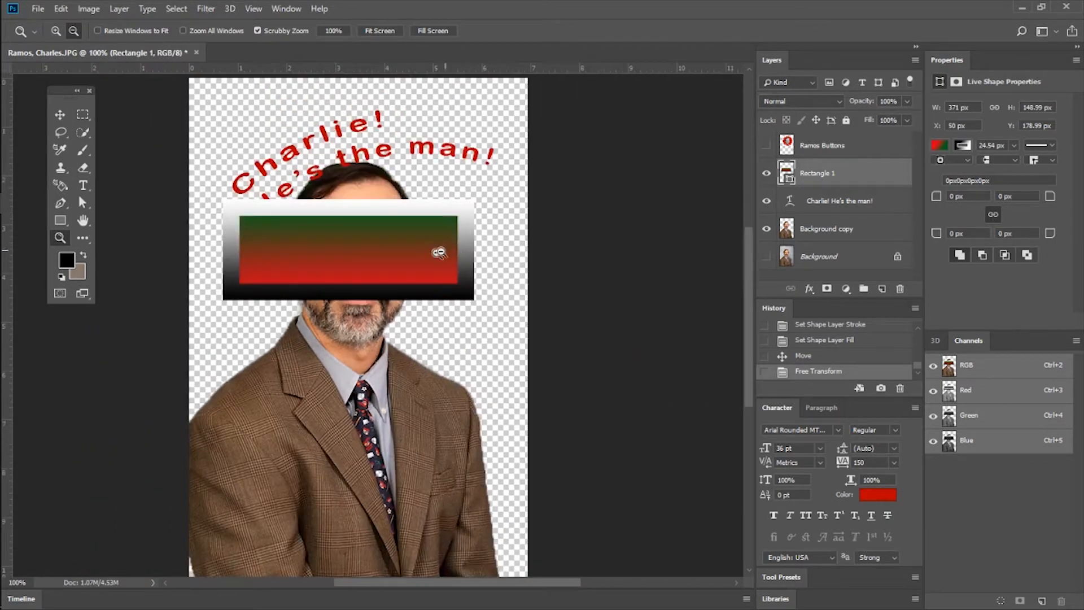
pyautogui.keyDown('alt'); pyautogui.click(407, 260); pyautogui.keyUp('alt')
pyautogui.press('alt')
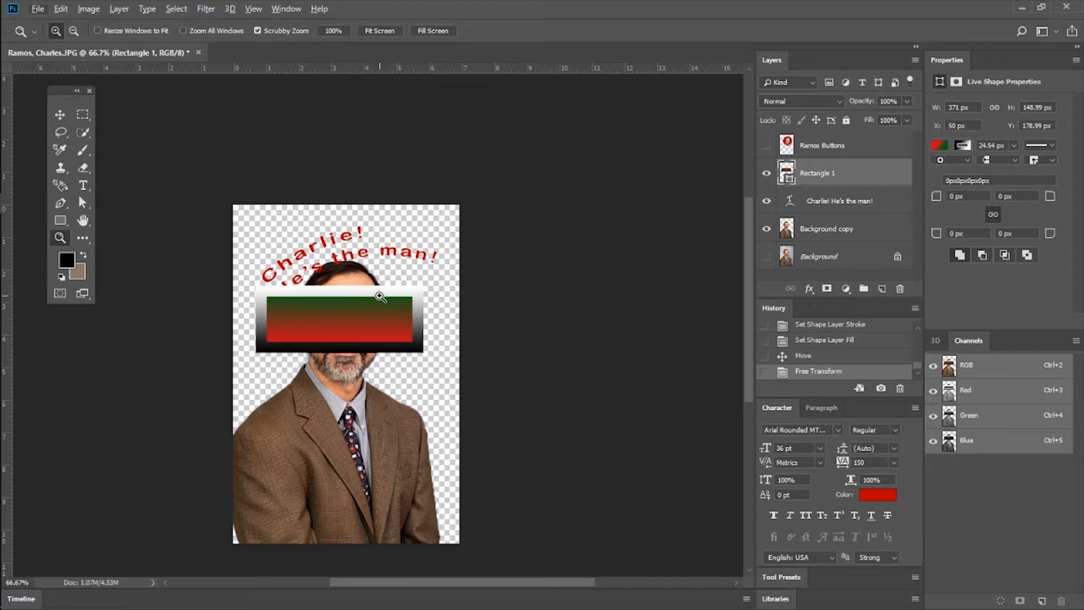
pyautogui.click(346, 304)
pyautogui.click(358, 305)
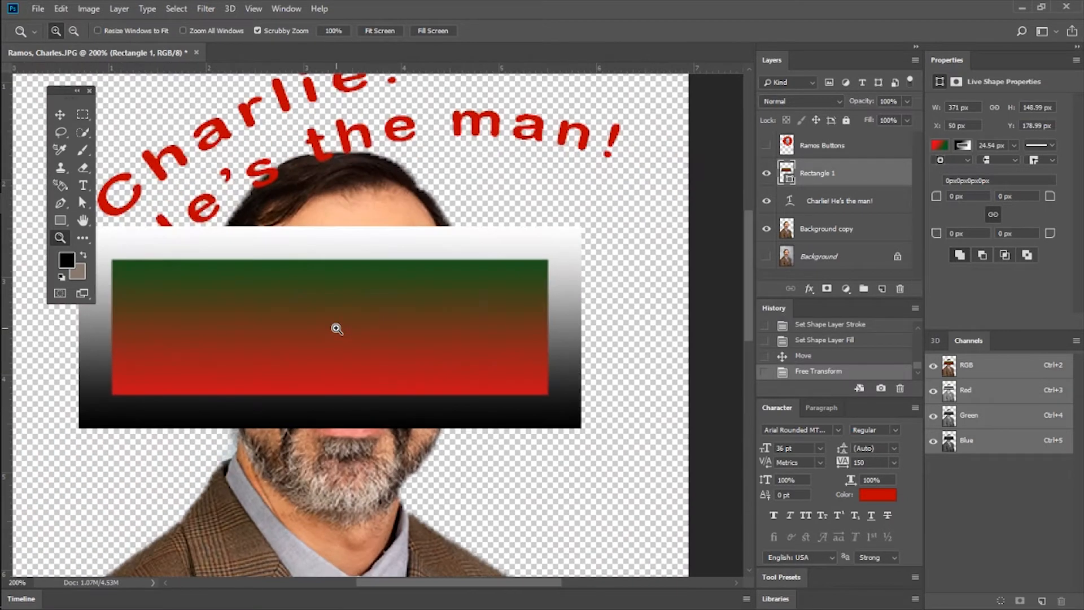
pyautogui.press('alt')
pyautogui.keyDown('alt'); pyautogui.click(338, 328); pyautogui.keyUp('alt')
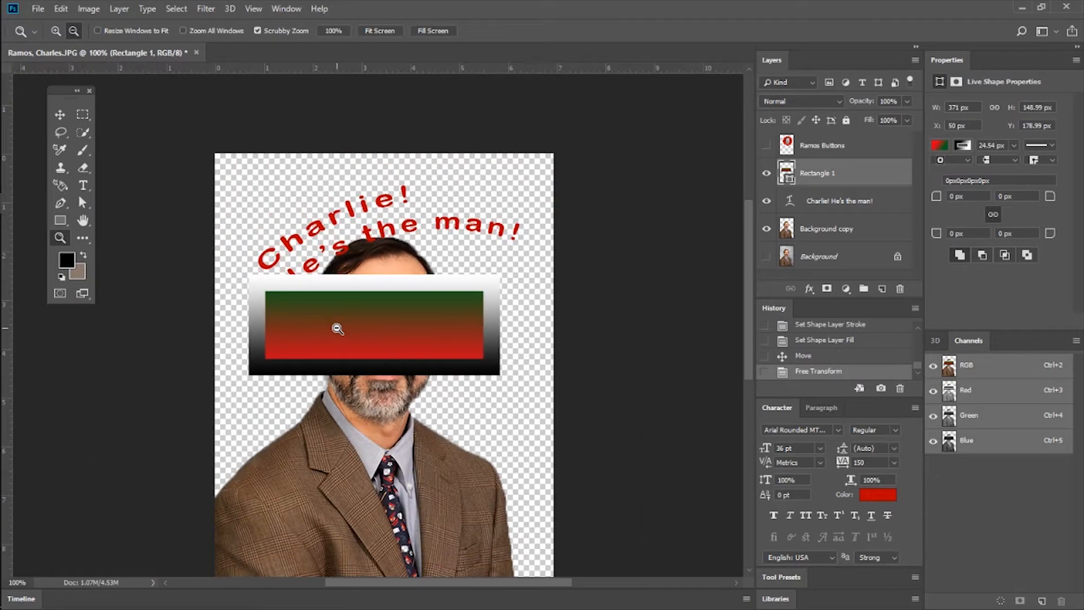
# Try to add the Magnetic Lasso Tool to the toolbar's lasso group by customizing the toolbar.
pyautogui.click(82, 238)
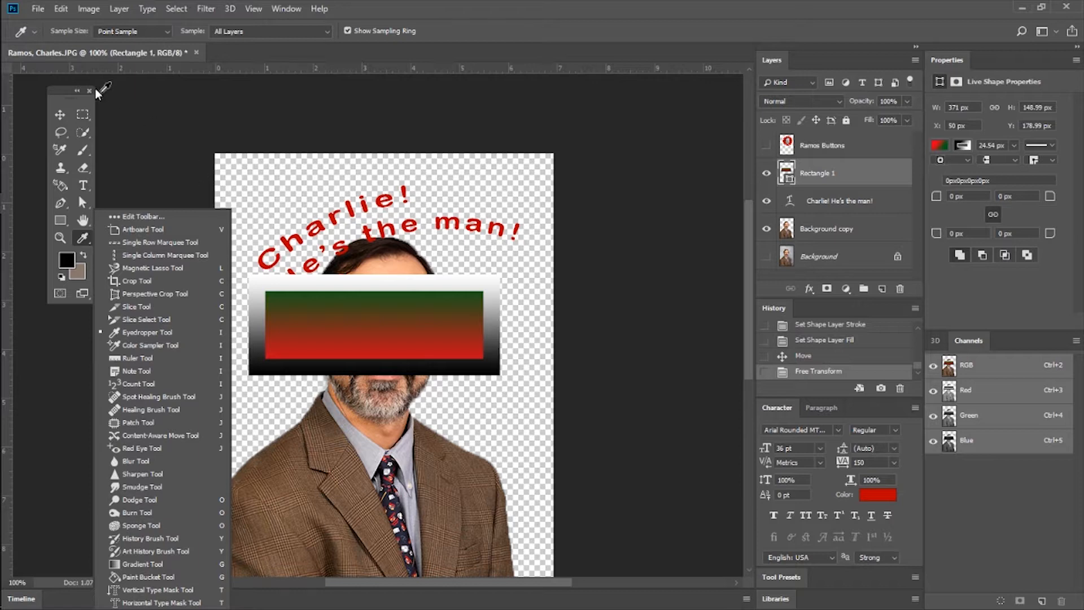
pyautogui.click(63, 89)
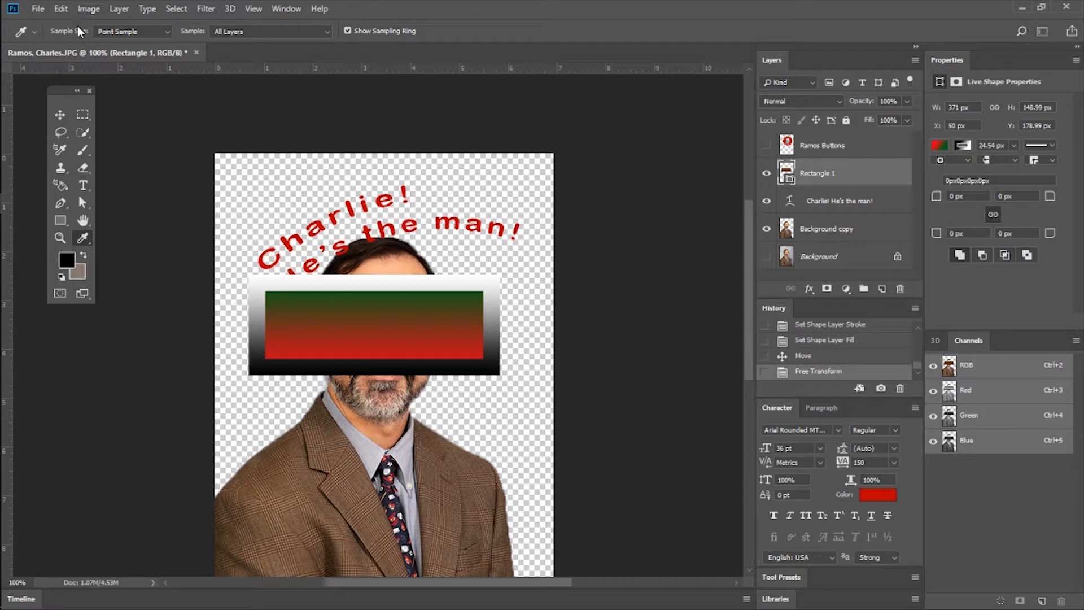
pyautogui.click(62, 10)
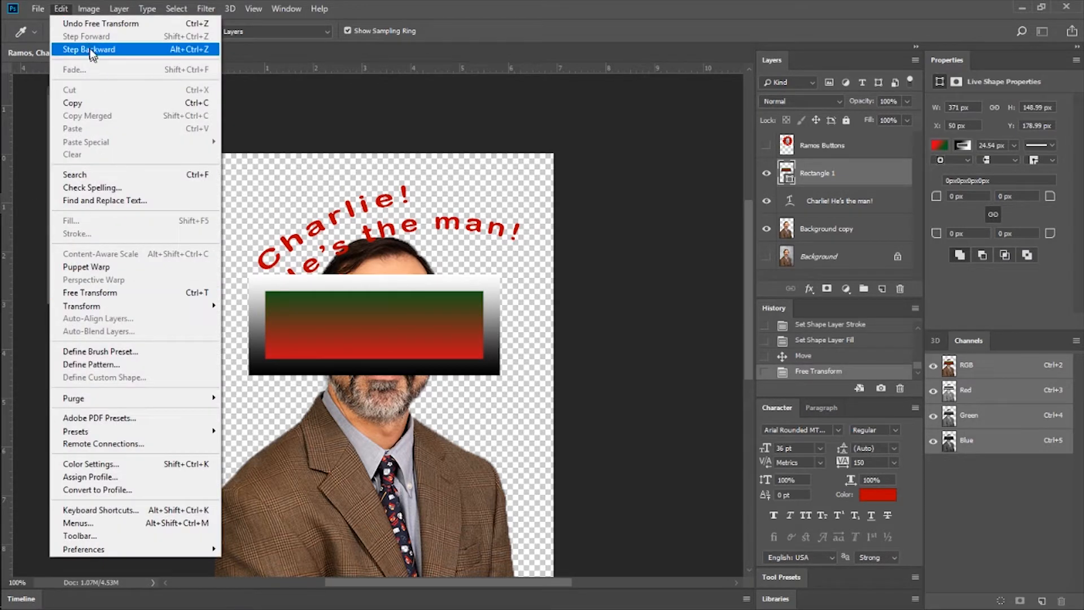
pyautogui.click(123, 536)
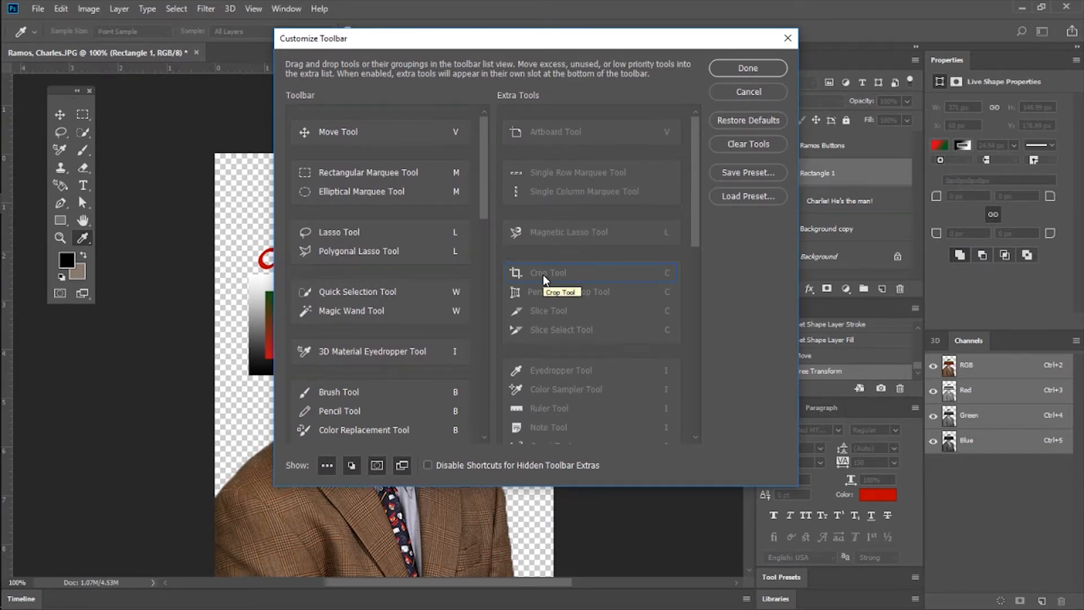
pyautogui.moveTo(565, 272)
pyautogui.mouseDown()
pyautogui.moveTo(556, 269)
pyautogui.moveTo(575, 273)
pyautogui.mouseUp()
pyautogui.moveTo(605, 232); pyautogui.dragTo(404, 260)
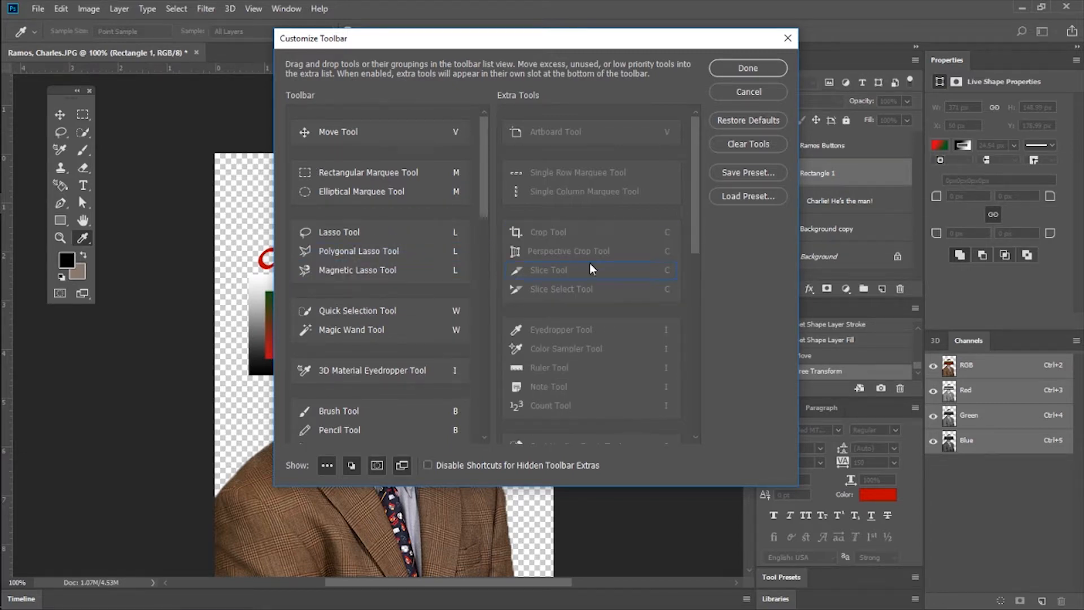
pyautogui.scroll(-1, 580, 232)
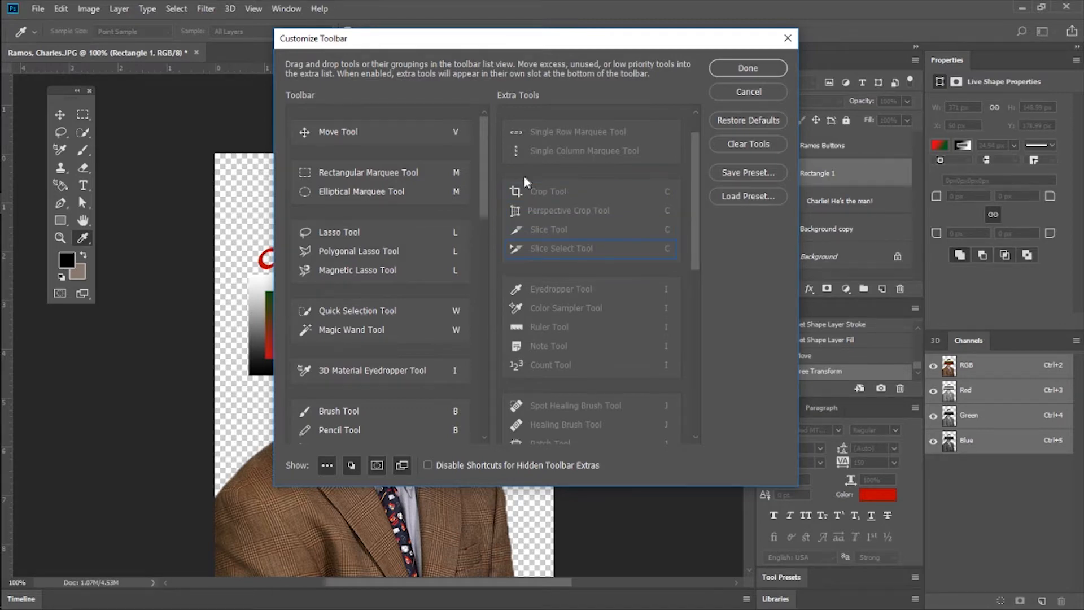
# Try to add the healing, blur, dodge and gradient tool groups to the customized toolbar.
pyautogui.scroll(-1, 527, 177)
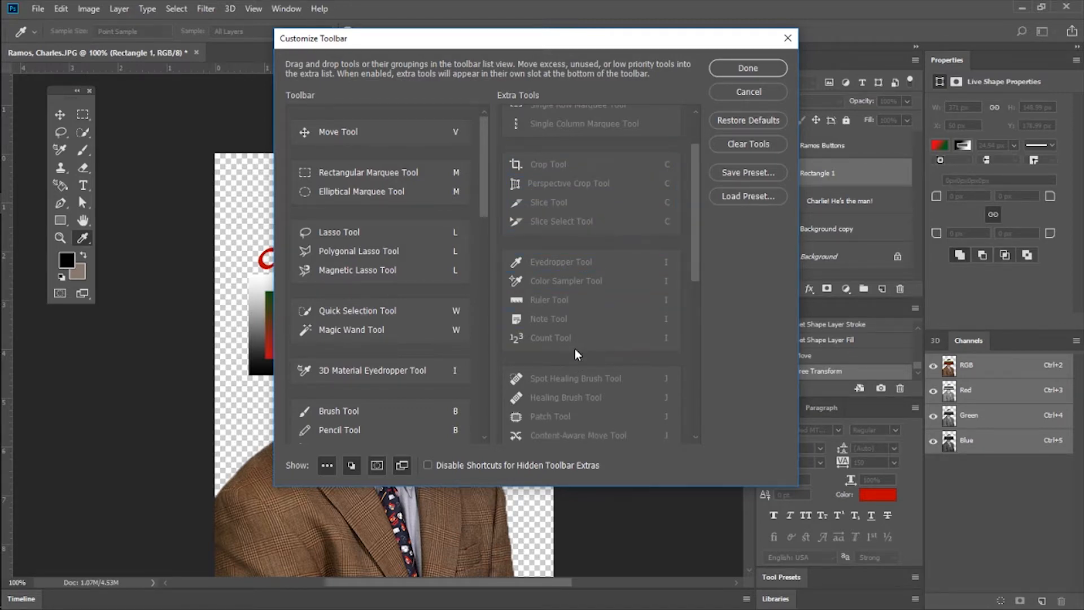
pyautogui.scroll(-2, 576, 339)
pyautogui.moveTo(602, 314)
pyautogui.mouseDown()
pyautogui.moveTo(455, 316)
pyautogui.moveTo(391, 289)
pyautogui.mouseUp()
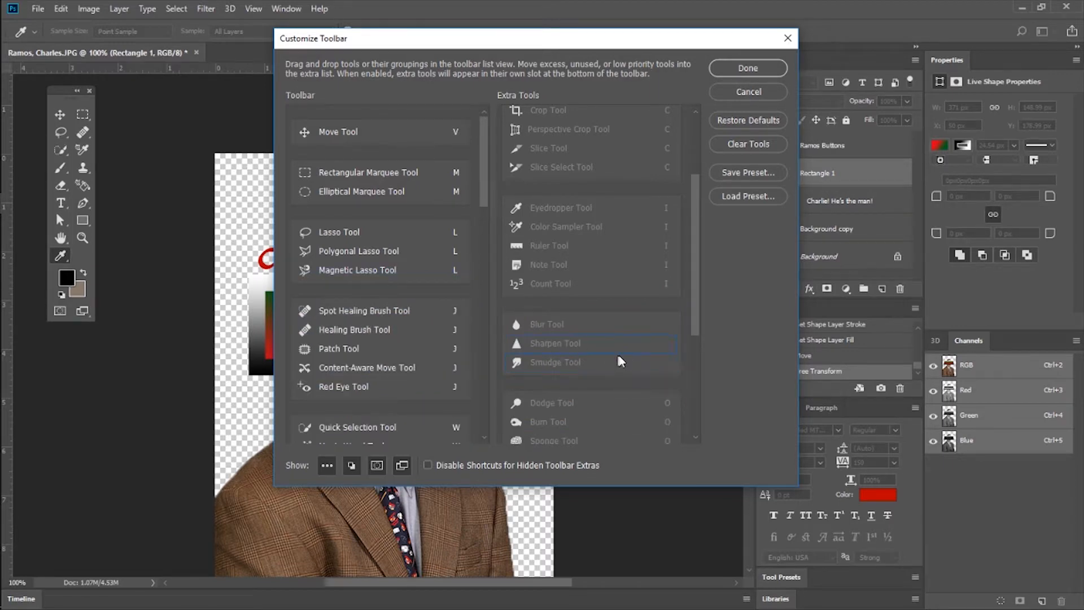
pyautogui.scroll(-2, 612, 358)
pyautogui.moveTo(576, 264)
pyautogui.mouseDown()
pyautogui.moveTo(459, 270)
pyautogui.moveTo(398, 289)
pyautogui.mouseUp()
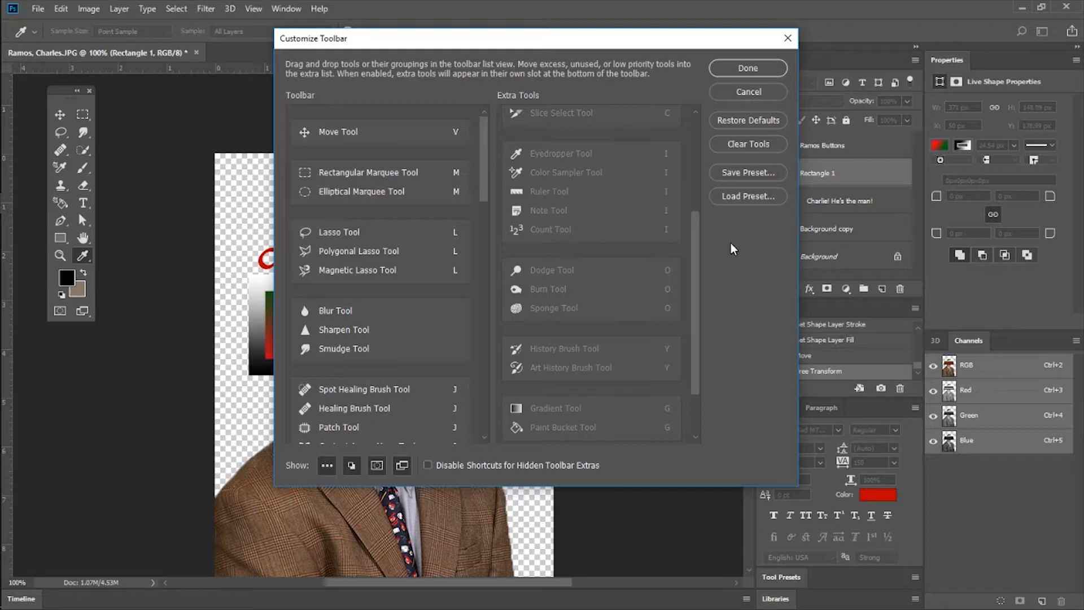
pyautogui.moveTo(613, 258)
pyautogui.mouseDown()
pyautogui.moveTo(424, 286)
pyautogui.moveTo(701, 288)
pyautogui.mouseUp()
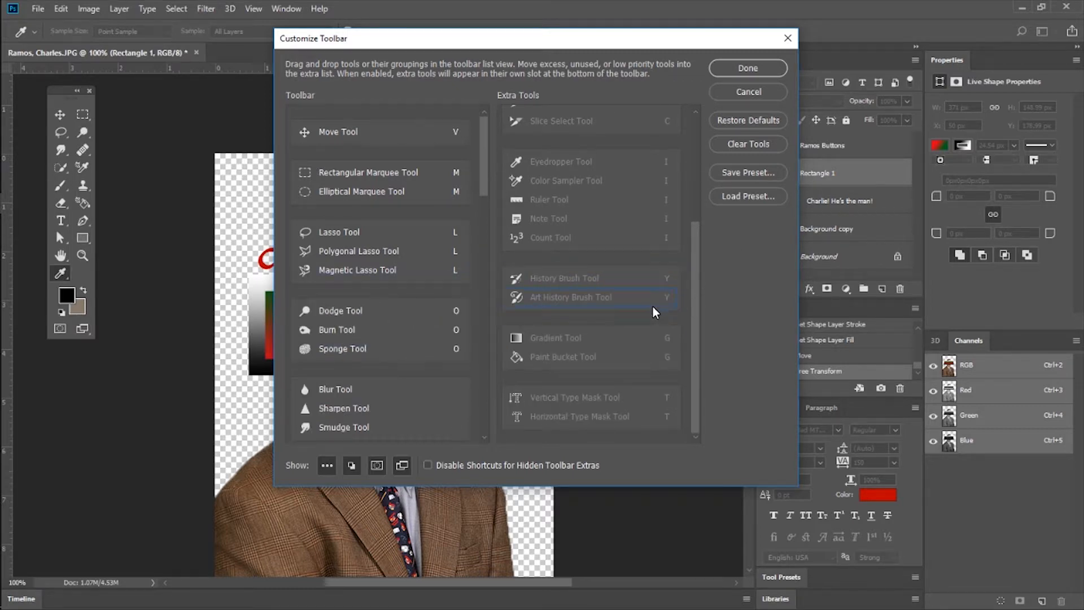
pyautogui.moveTo(607, 333)
pyautogui.mouseDown()
pyautogui.moveTo(508, 333)
pyautogui.moveTo(435, 363)
pyautogui.moveTo(666, 327)
pyautogui.mouseUp()
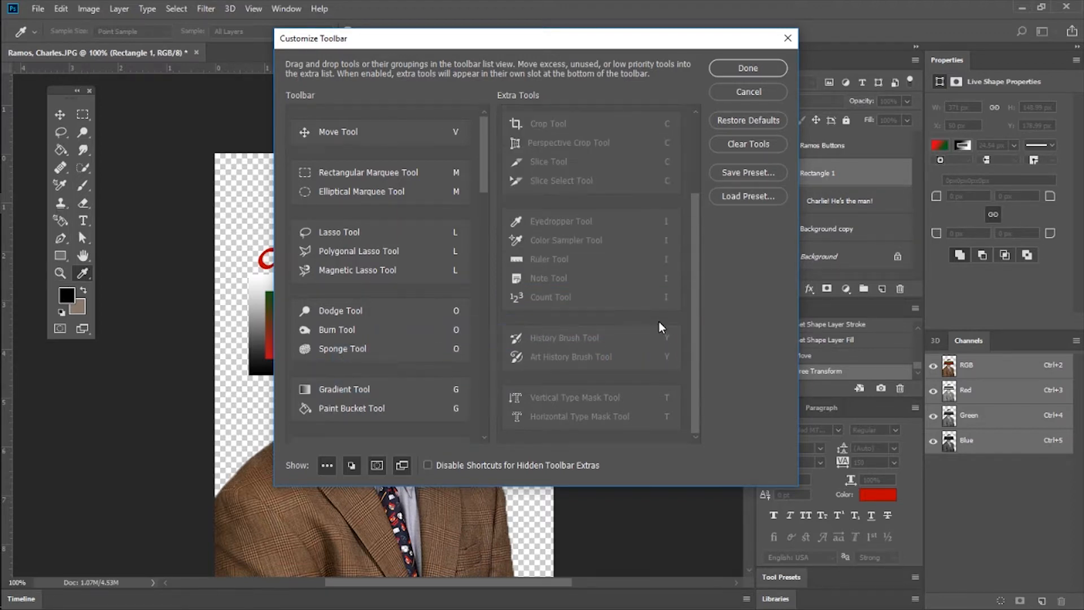
pyautogui.click(788, 38)
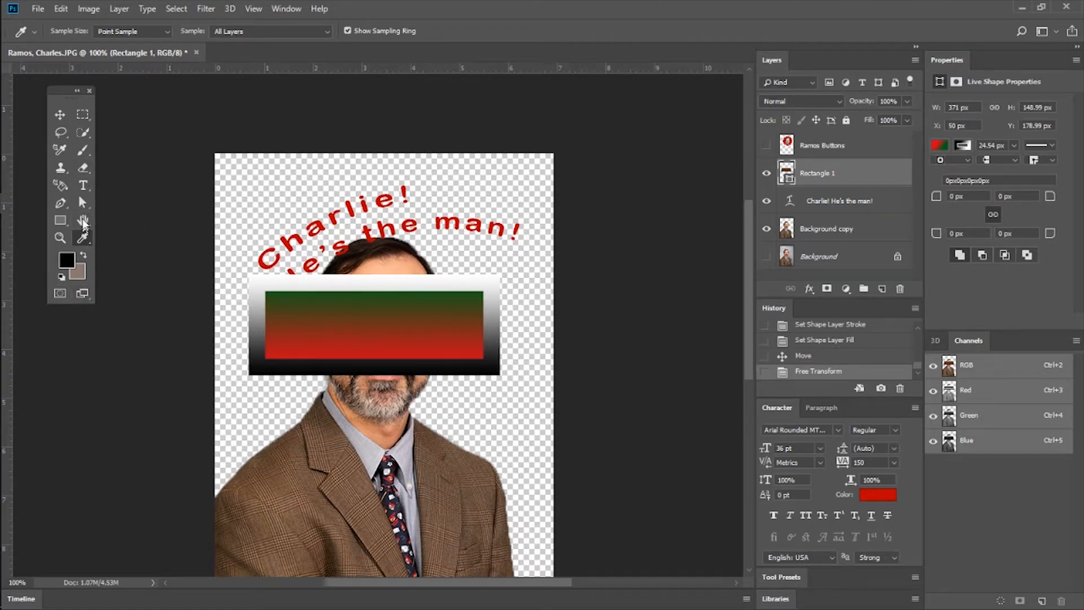
pyautogui.click(64, 170)
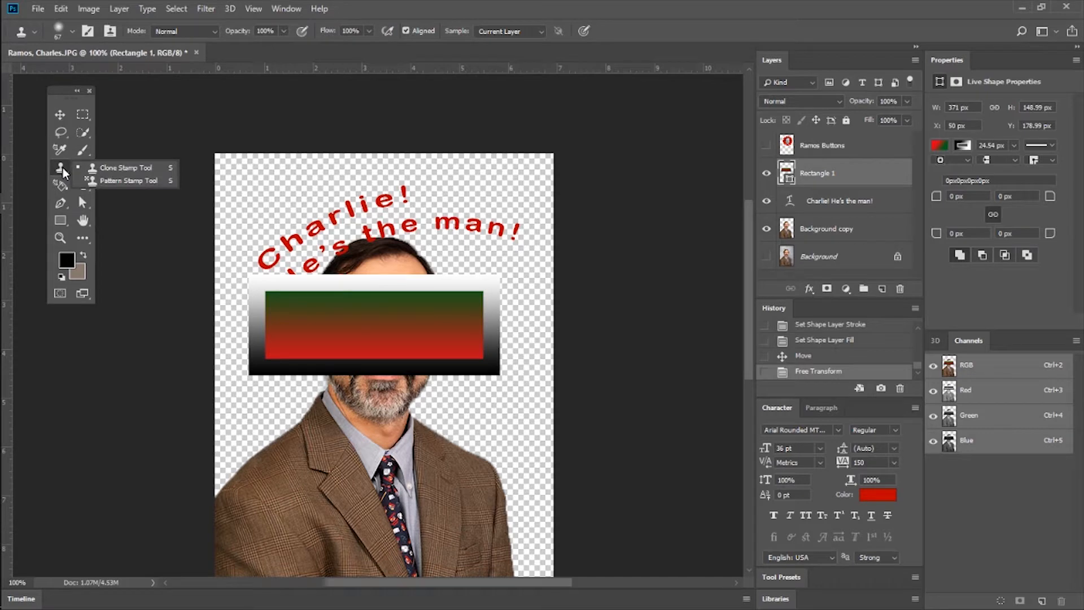
pyautogui.click(92, 144)
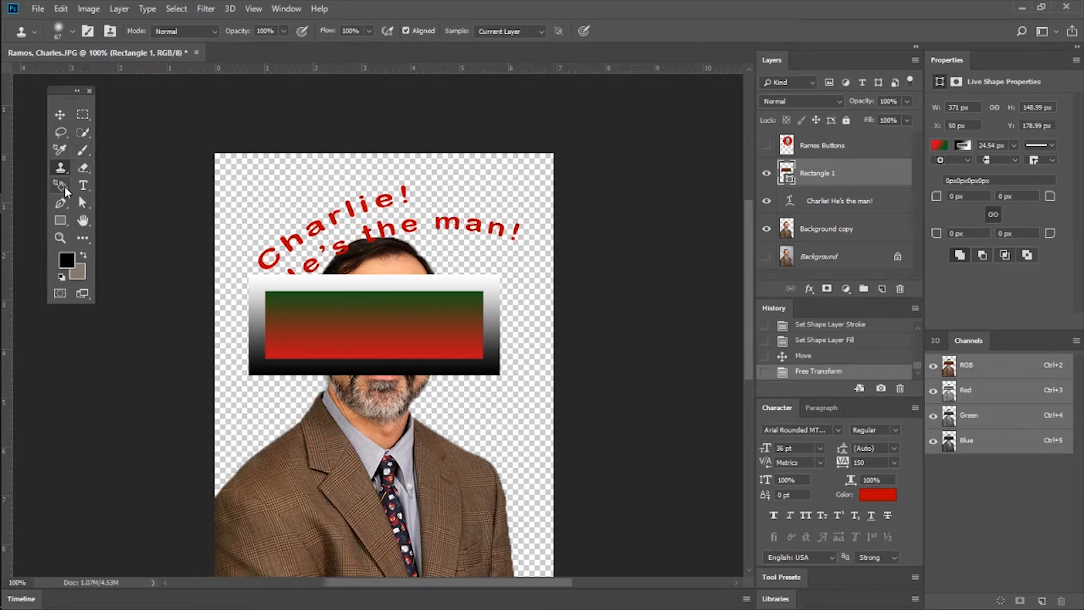
pyautogui.press('i')
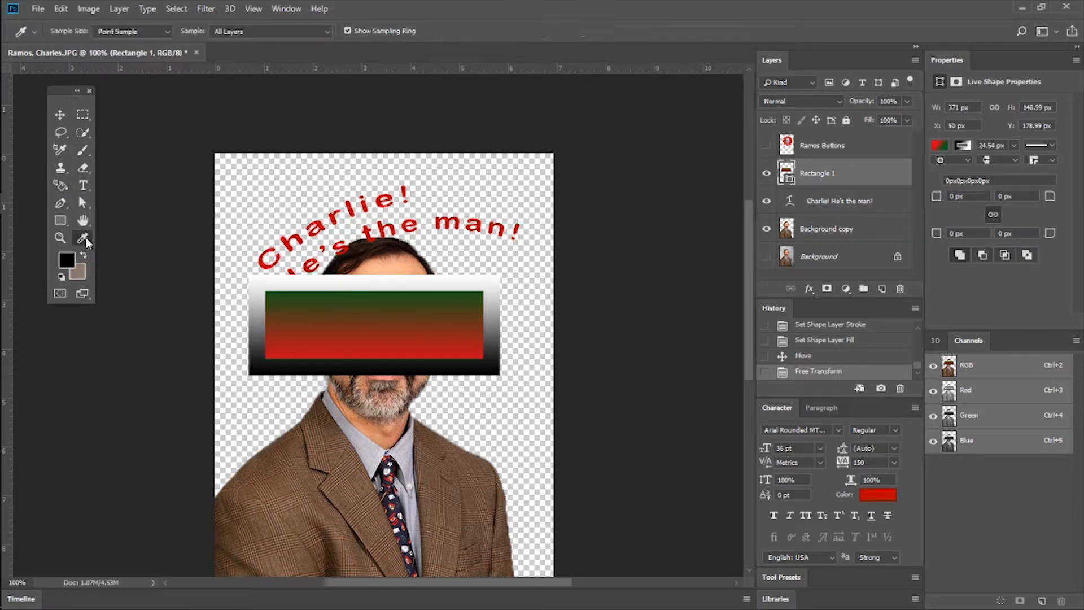
# Customize the toolbar by adding the Crop Tool in its own slot below the lasso group, and save the change.
pyautogui.click(61, 8)
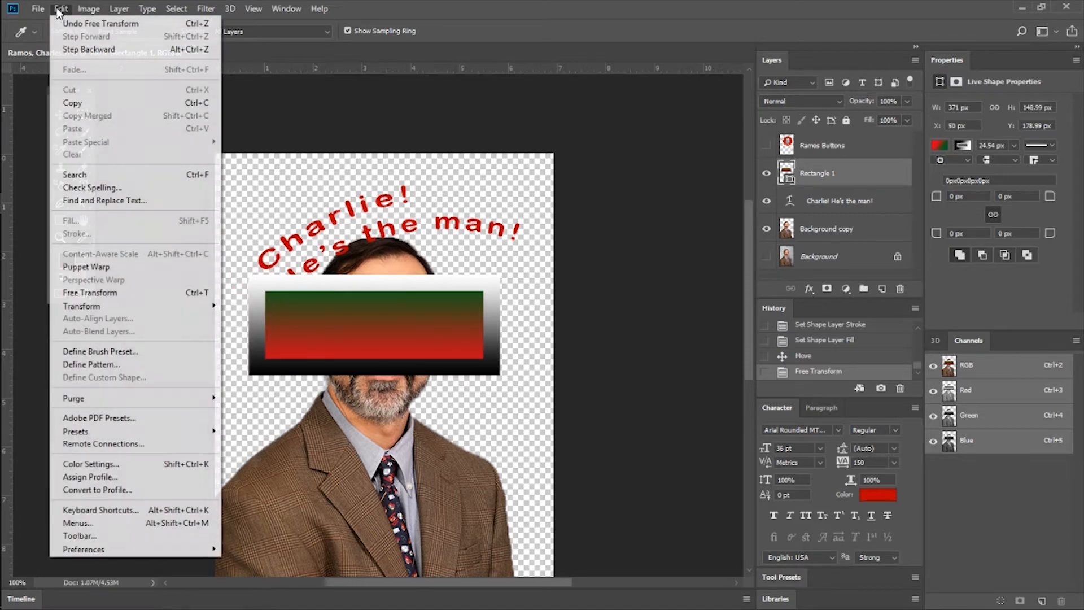
pyautogui.click(107, 537)
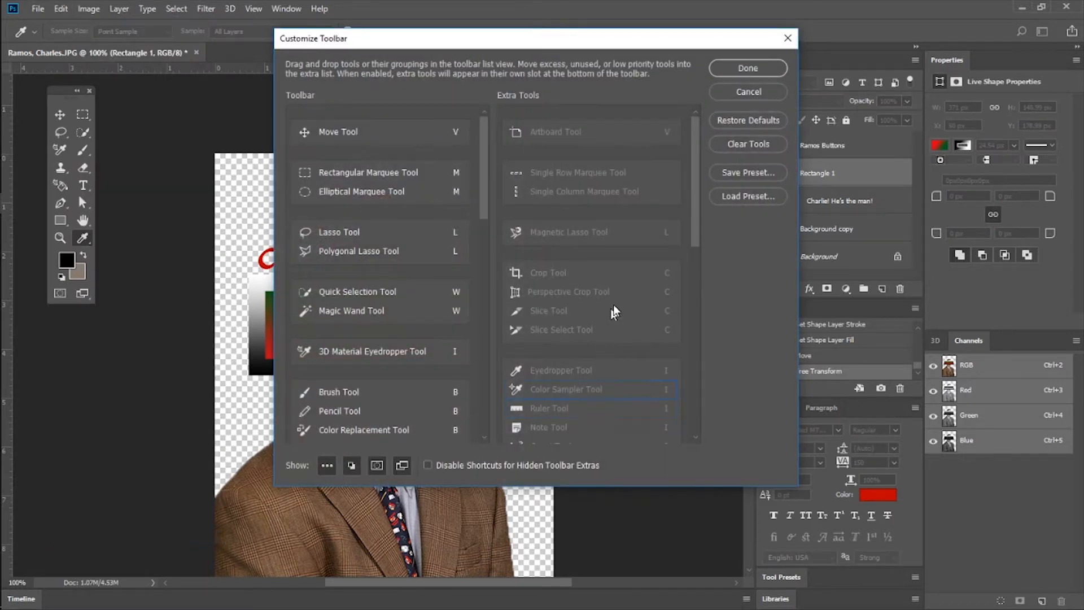
pyautogui.moveTo(564, 272)
pyautogui.mouseDown()
pyautogui.moveTo(409, 255)
pyautogui.moveTo(404, 271)
pyautogui.mouseUp()
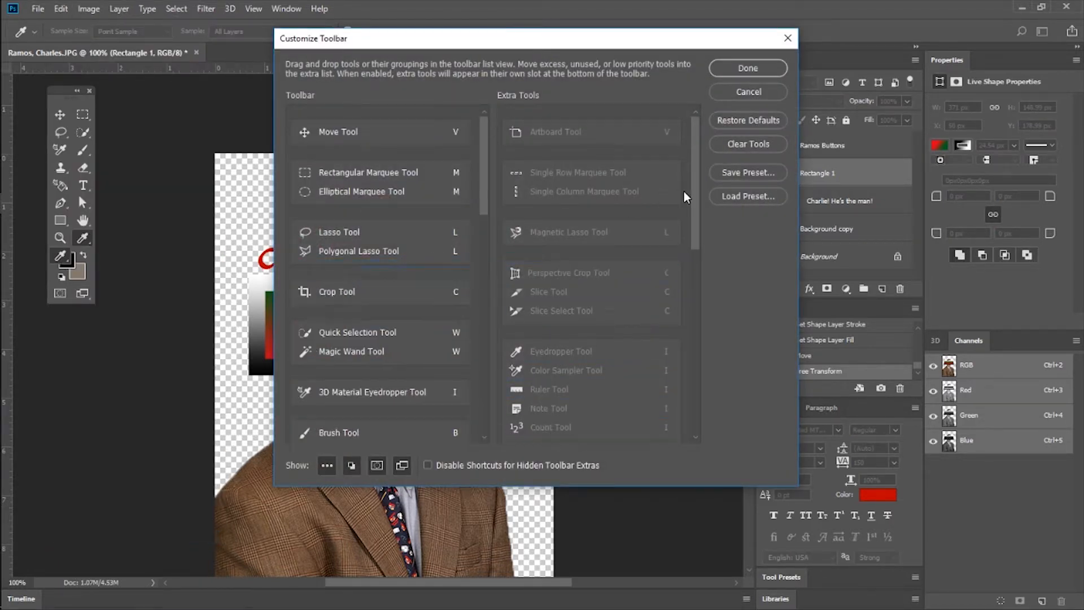
pyautogui.click(742, 65)
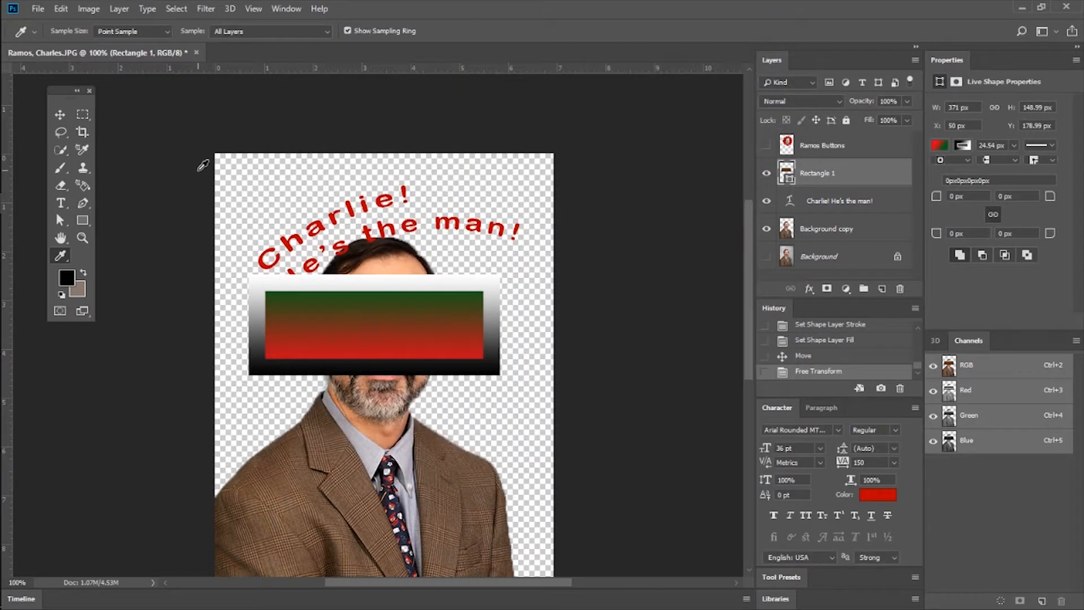
# Crop the image around the gradient rectangle, from just above the head to the shirt collar.
pyautogui.rightClick(83, 219)
pyautogui.click(122, 218)
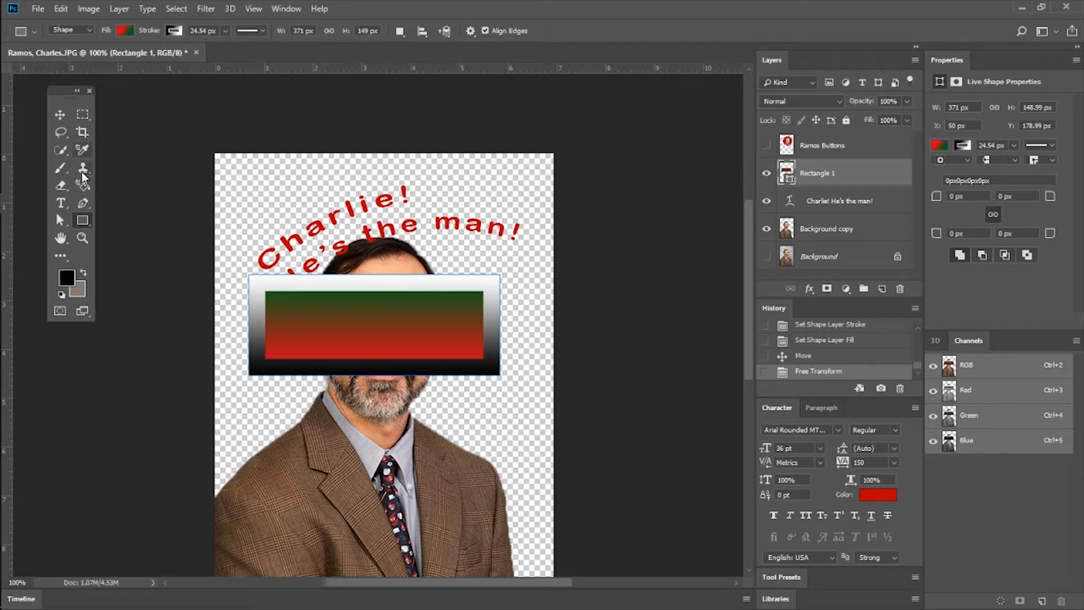
pyautogui.click(83, 132)
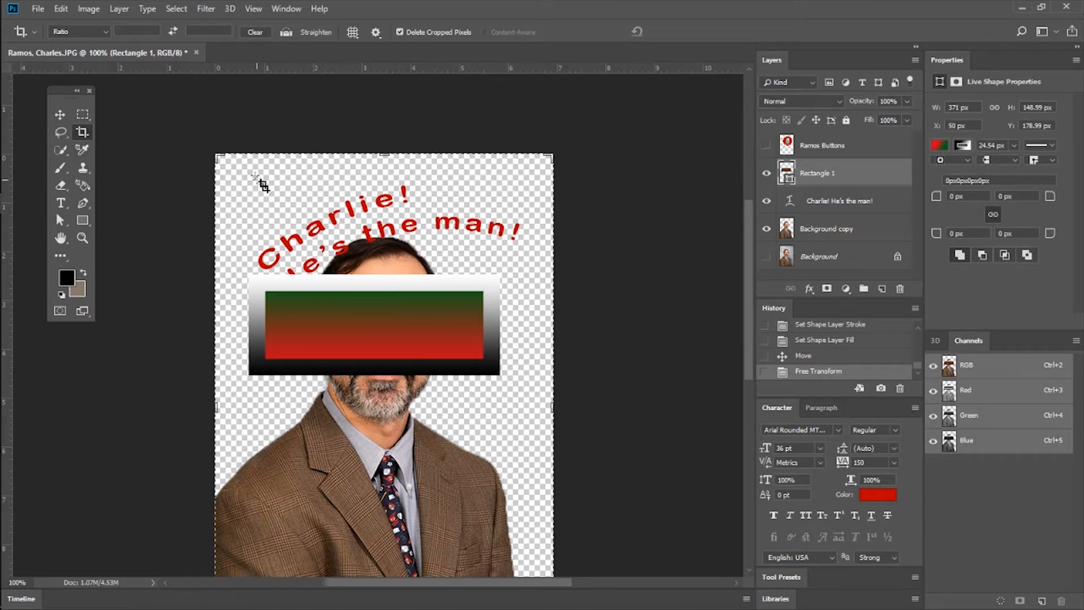
pyautogui.moveTo(236, 168); pyautogui.dragTo(515, 409)
pyautogui.moveTo(393, 346); pyautogui.dragTo(441, 305)
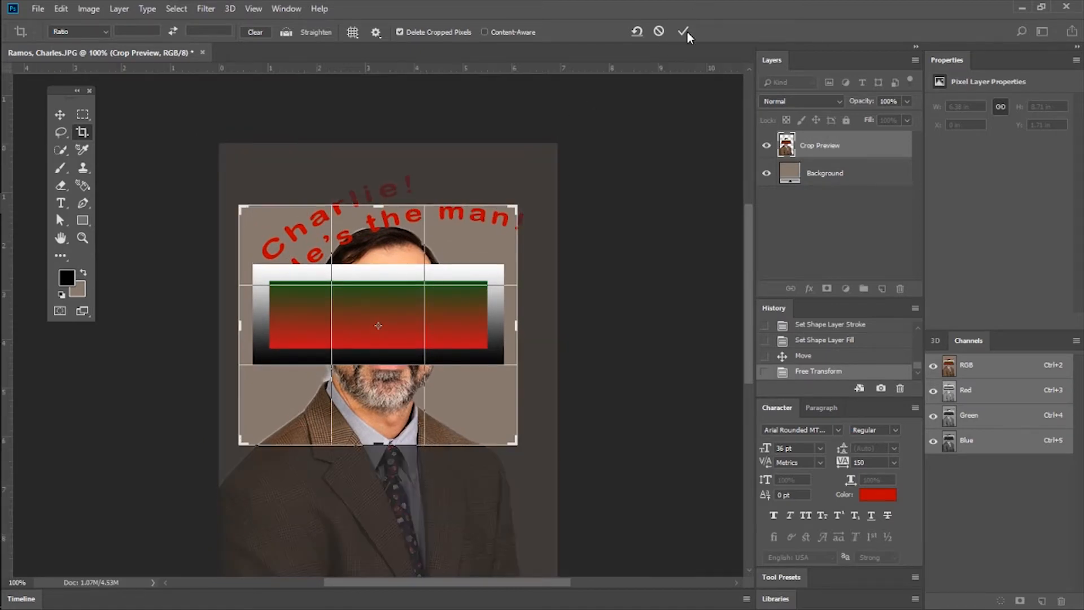
pyautogui.click(683, 31)
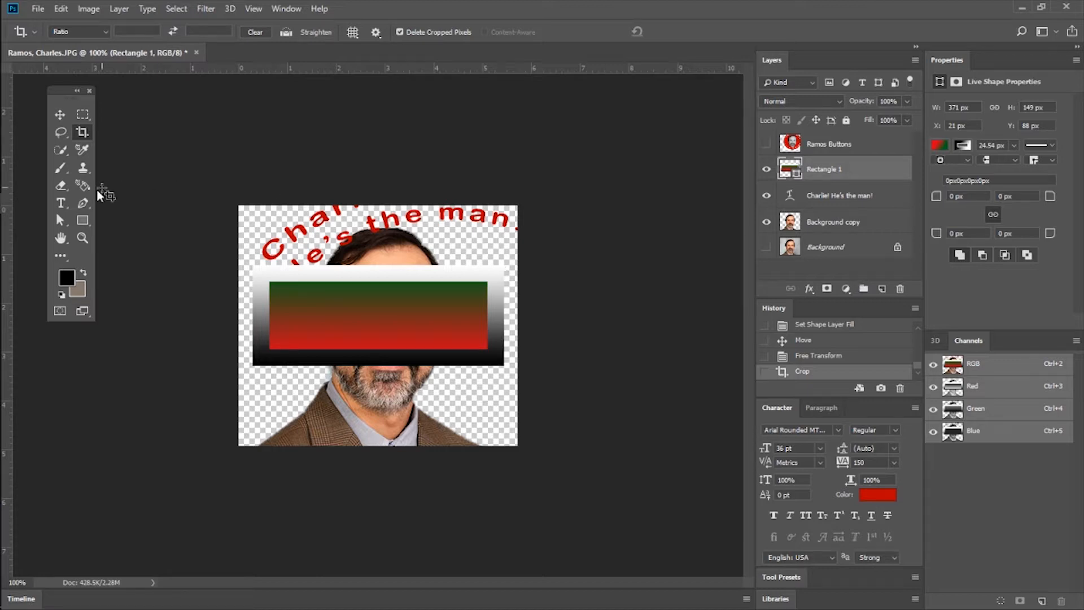
# Revert the history to the Set Shape Layer Fill state and make the Background copy layer active.
pyautogui.click(90, 8)
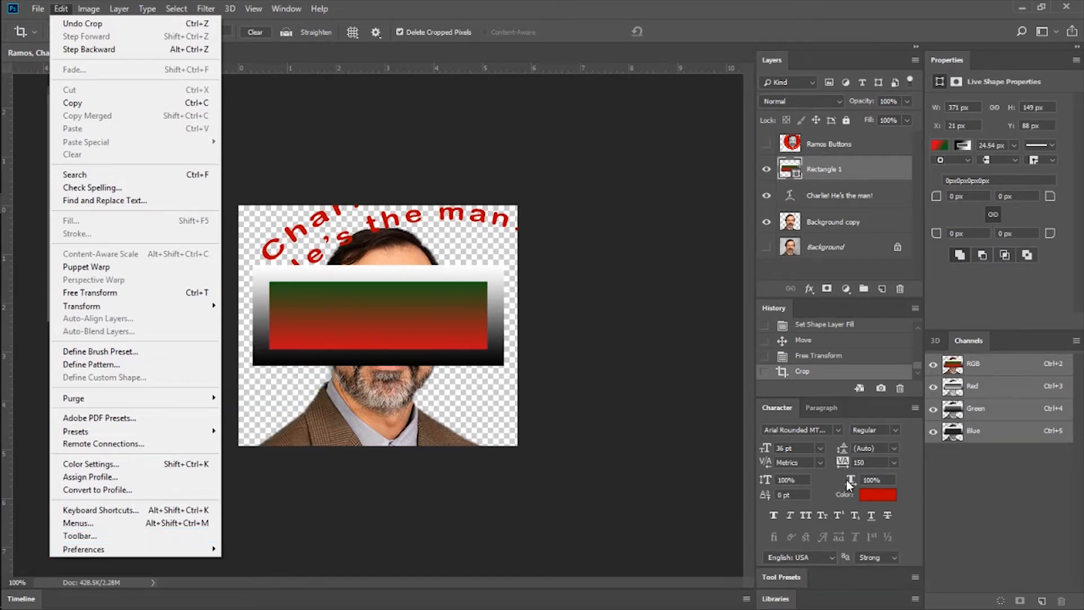
pyautogui.click(824, 326)
pyautogui.click(833, 229)
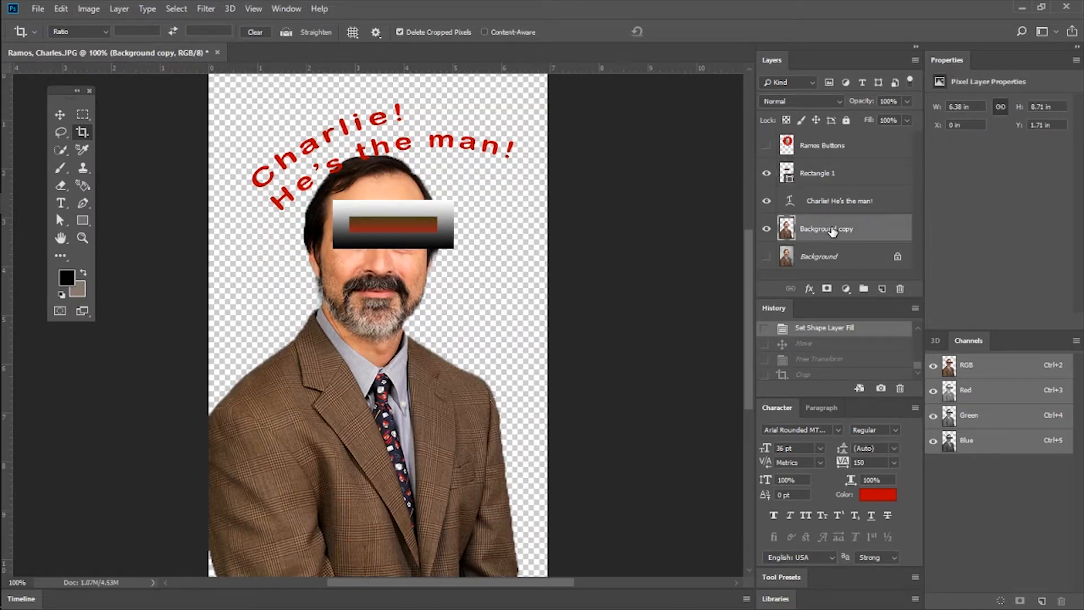
# Crop the image to the curved red text and the man's head, cutting just below the beard.
pyautogui.scroll(3, 554, 224)
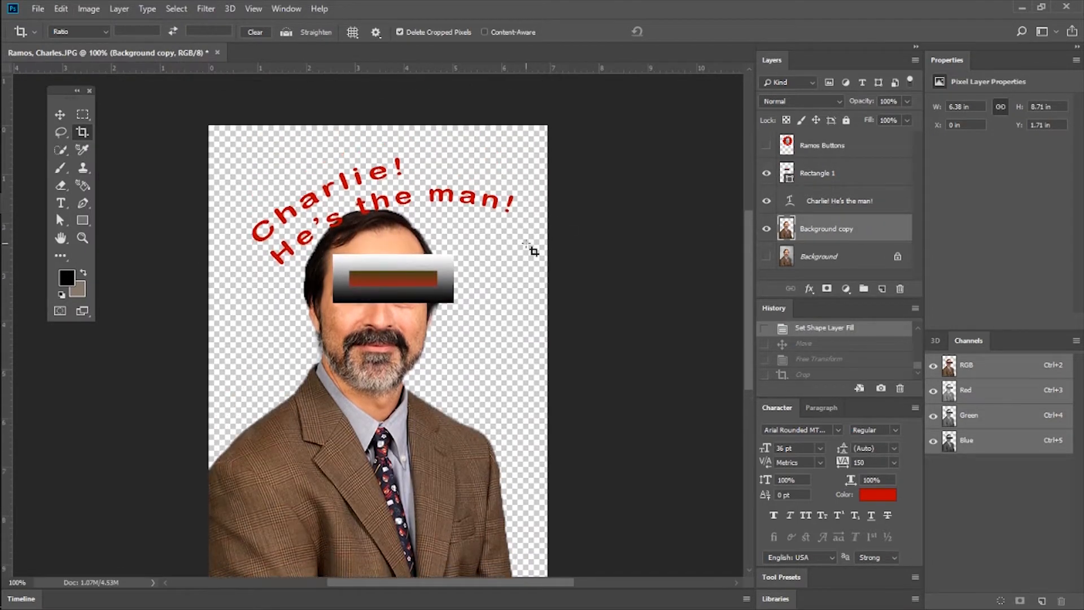
pyautogui.moveTo(232, 136); pyautogui.dragTo(538, 377)
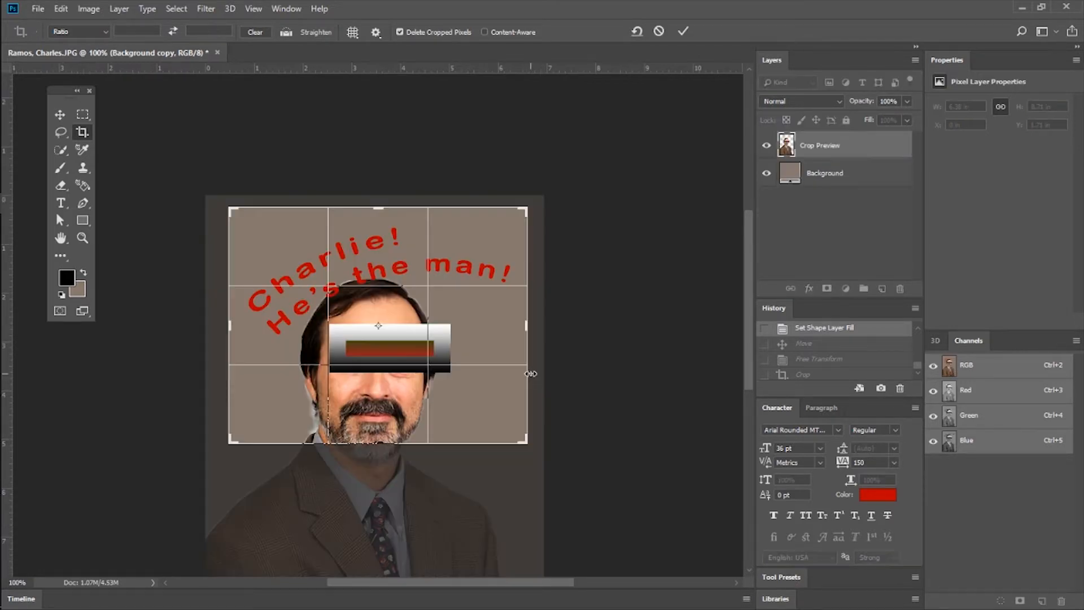
pyautogui.click(684, 31)
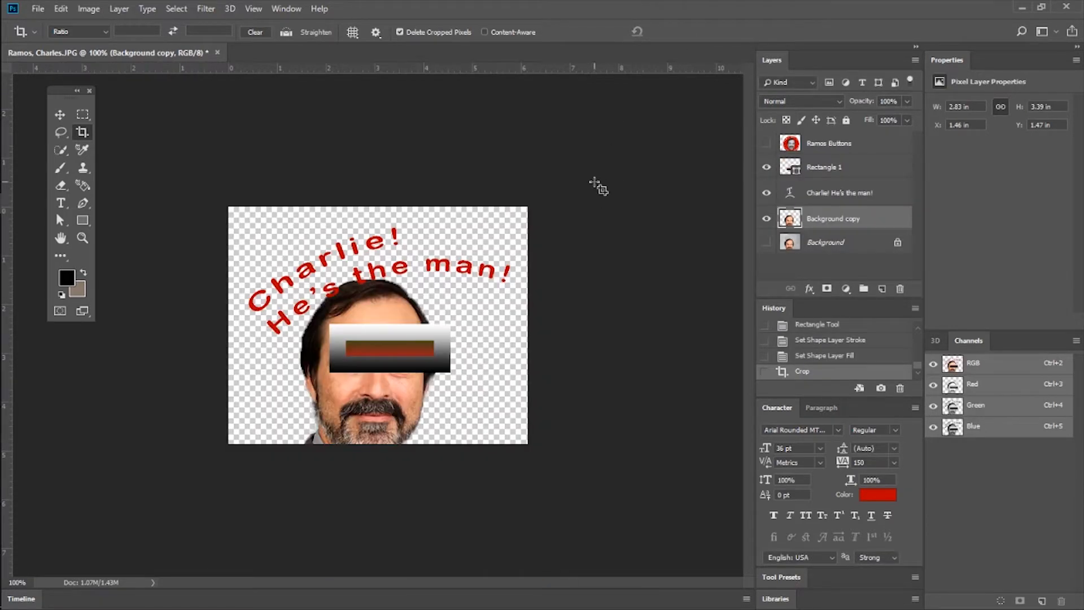
# Move the gradient rectangle down and to the left so that it covers the man's eyes.
pyautogui.click(61, 115)
pyautogui.click(400, 328)
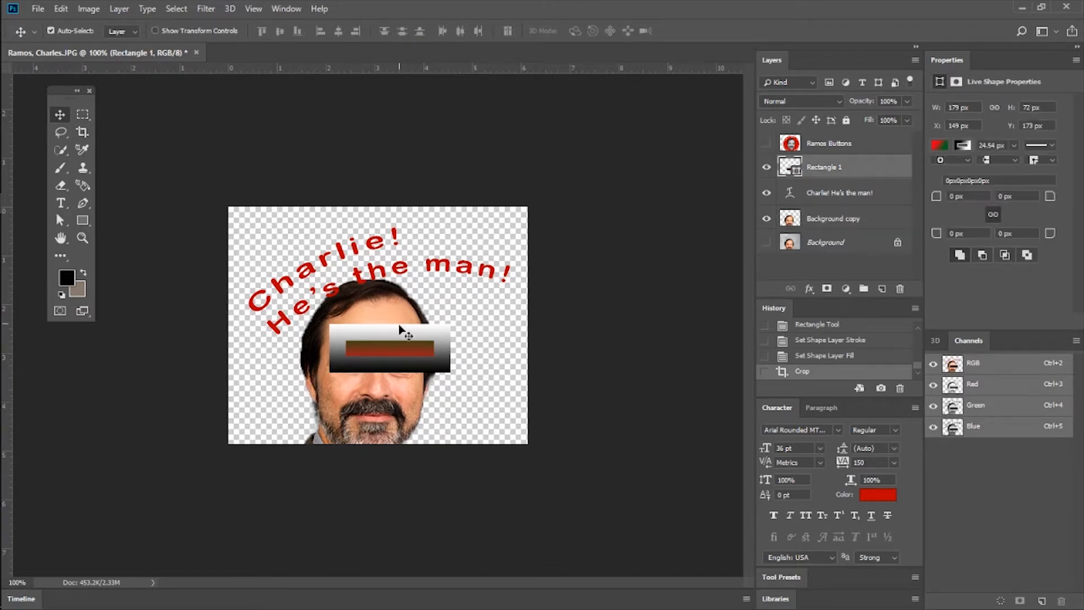
pyautogui.moveTo(390, 345); pyautogui.dragTo(361, 367)
# Move the curved red text up and to the left, clear of the man's hair, and deselect the layers.
pyautogui.click(865, 144)
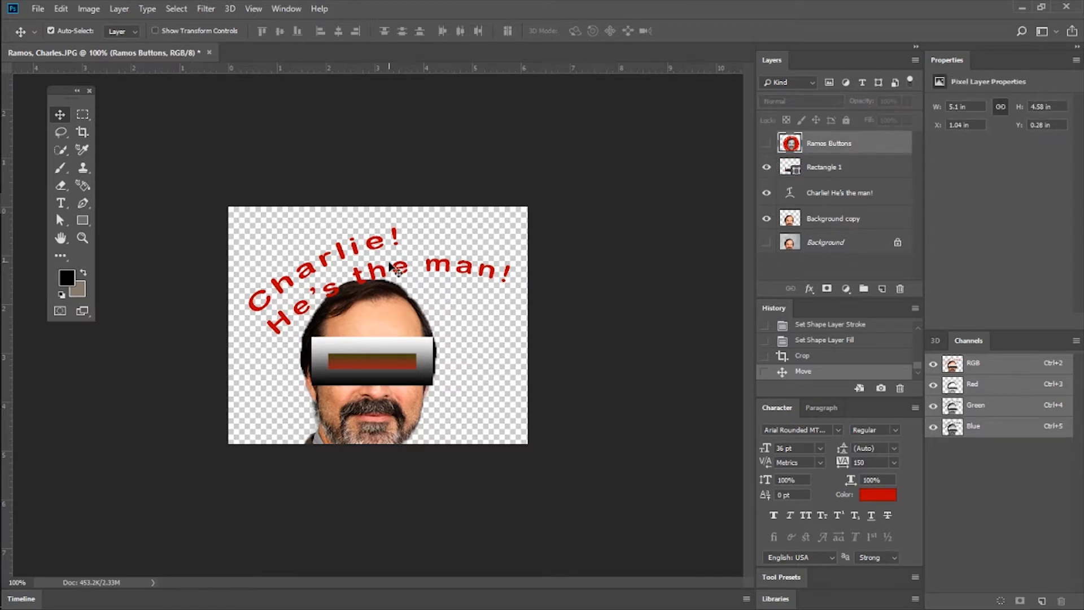
pyautogui.click(830, 198)
pyautogui.moveTo(329, 269)
pyautogui.mouseDown()
pyautogui.moveTo(327, 244)
pyautogui.moveTo(320, 254)
pyautogui.mouseUp()
pyautogui.click(598, 279)
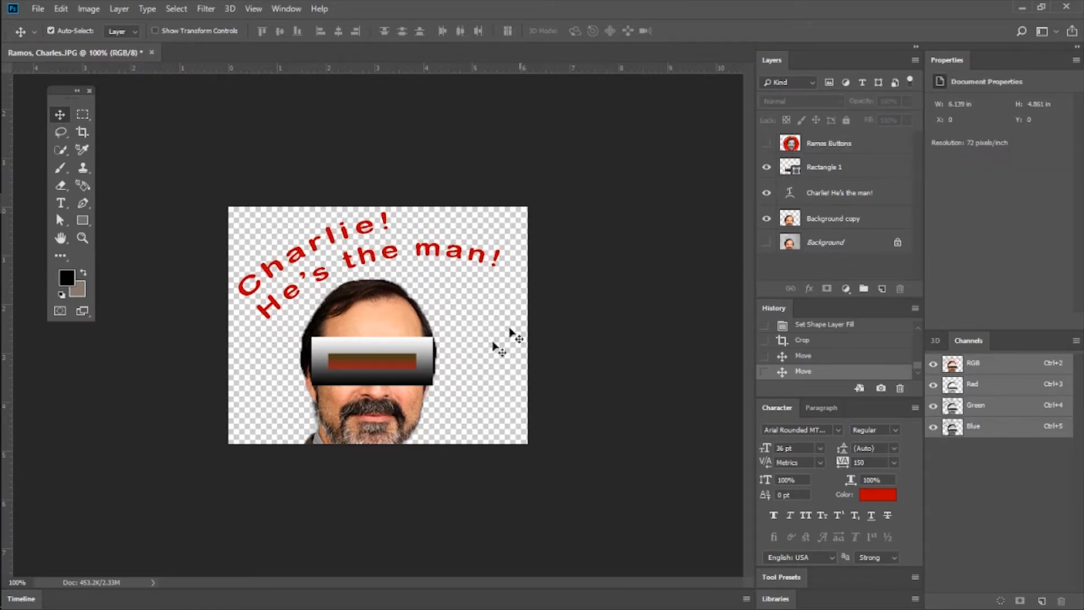
# Select the Background copy, text and Rectangle 1 layers together and shift them slightly right and down.
pyautogui.click(839, 221)
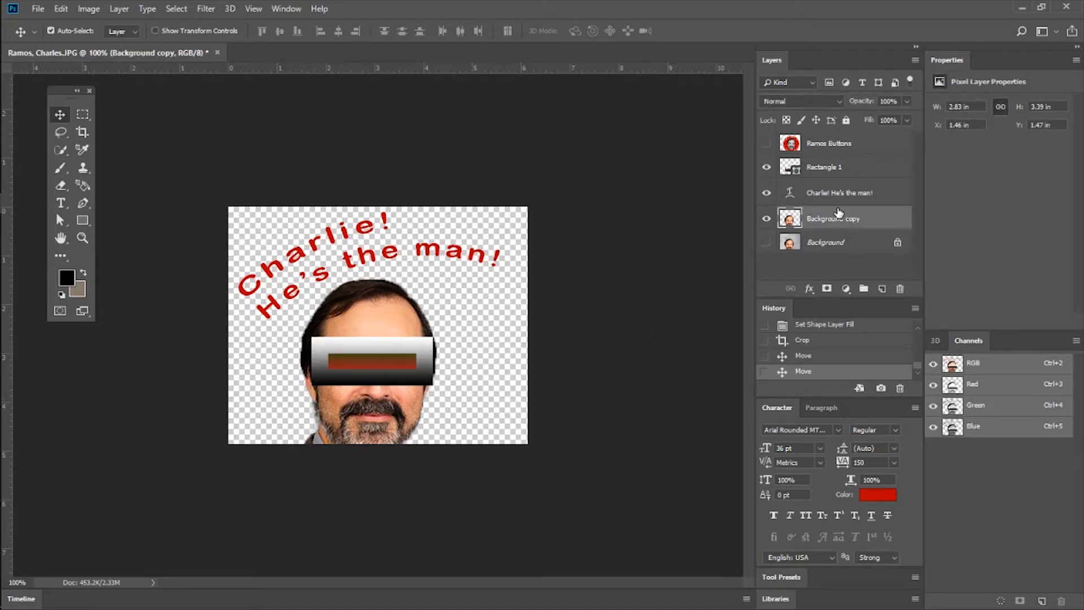
pyautogui.keyDown('shift'); pyautogui.click(840, 173); pyautogui.keyUp('shift')
pyautogui.moveTo(358, 336); pyautogui.dragTo(362, 339)
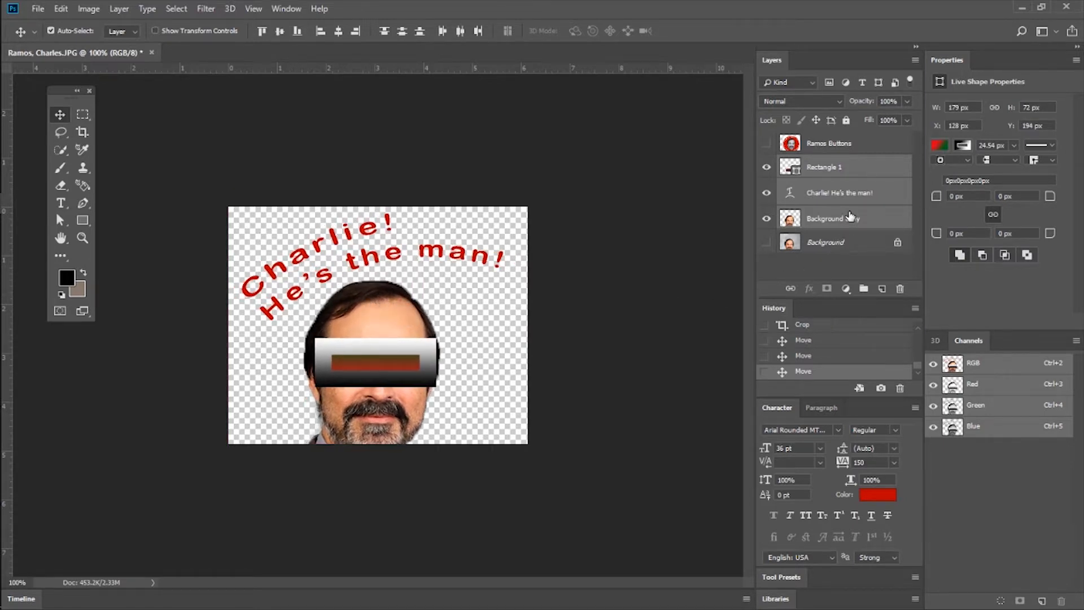
# Reorder the Rectangle 1 layer directly beneath the text layer and make Background copy active.
pyautogui.click(850, 221)
pyautogui.moveTo(831, 169); pyautogui.dragTo(836, 207)
pyautogui.click(846, 232)
pyautogui.click(846, 225)
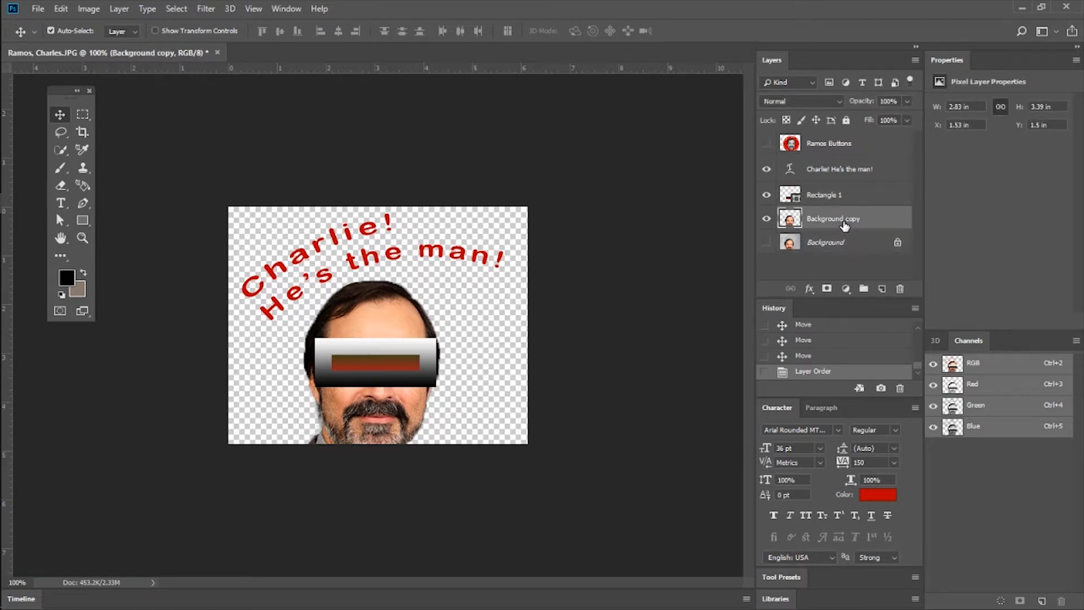
# Select different layer pairs, ending with Rectangle 1 and Background copy, and nudge the curved text slightly up and left on the canvas.
pyautogui.keyDown('shift'); pyautogui.click(835, 197); pyautogui.keyUp('shift')
pyautogui.click(839, 221)
pyautogui.keyDown('ctrl'); pyautogui.click(834, 148); pyautogui.keyUp('ctrl')
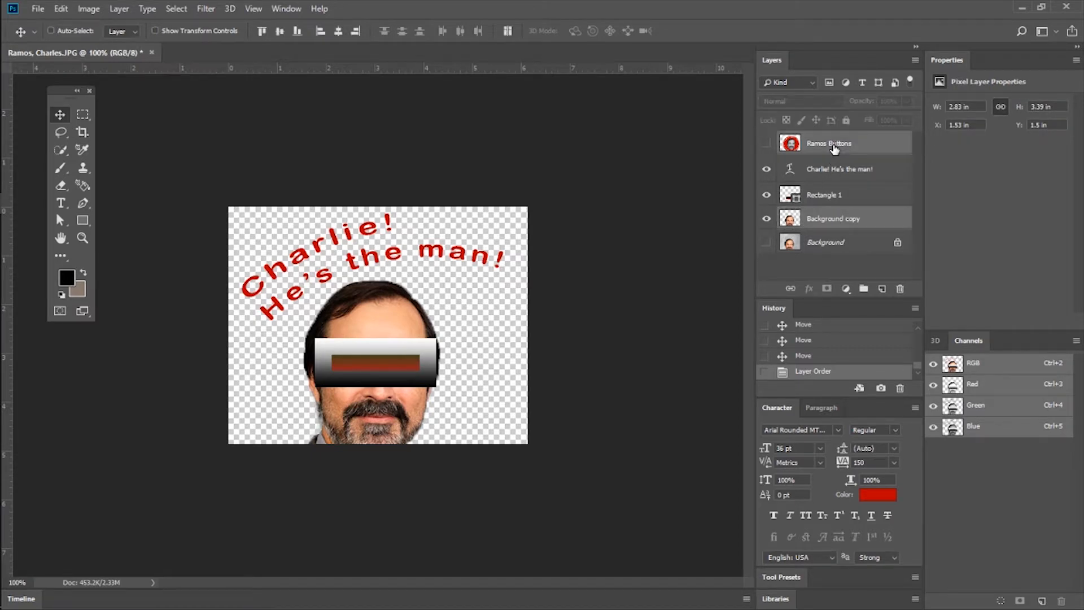
pyautogui.click(845, 196)
pyautogui.click(845, 217)
pyautogui.keyDown('ctrl'); pyautogui.click(843, 196); pyautogui.keyUp('ctrl')
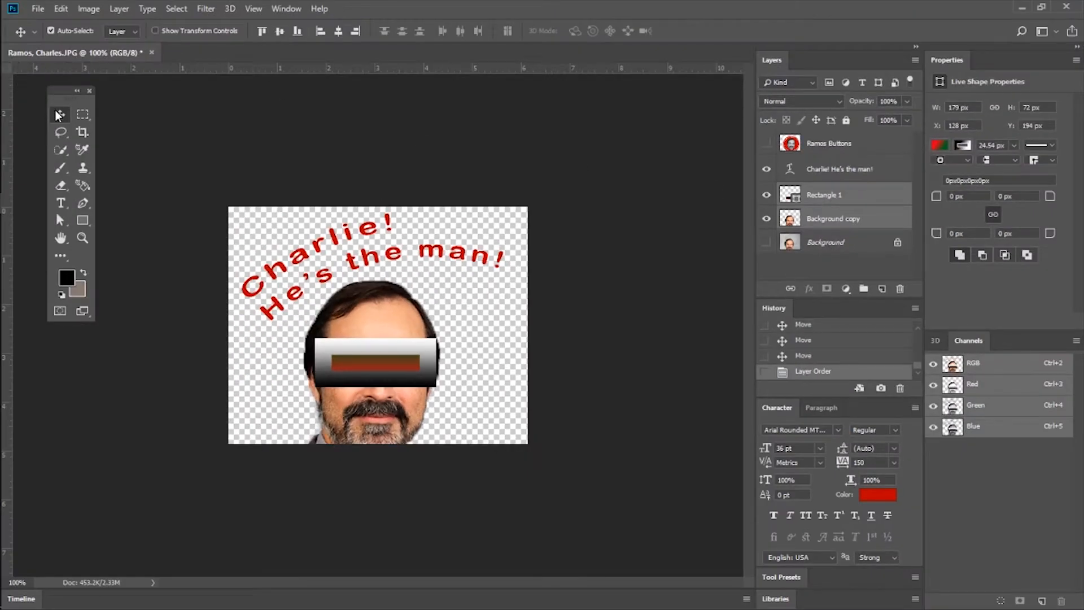
pyautogui.moveTo(357, 321)
pyautogui.mouseDown()
pyautogui.moveTo(389, 316)
pyautogui.moveTo(342, 305)
pyautogui.moveTo(351, 315)
pyautogui.mouseUp()
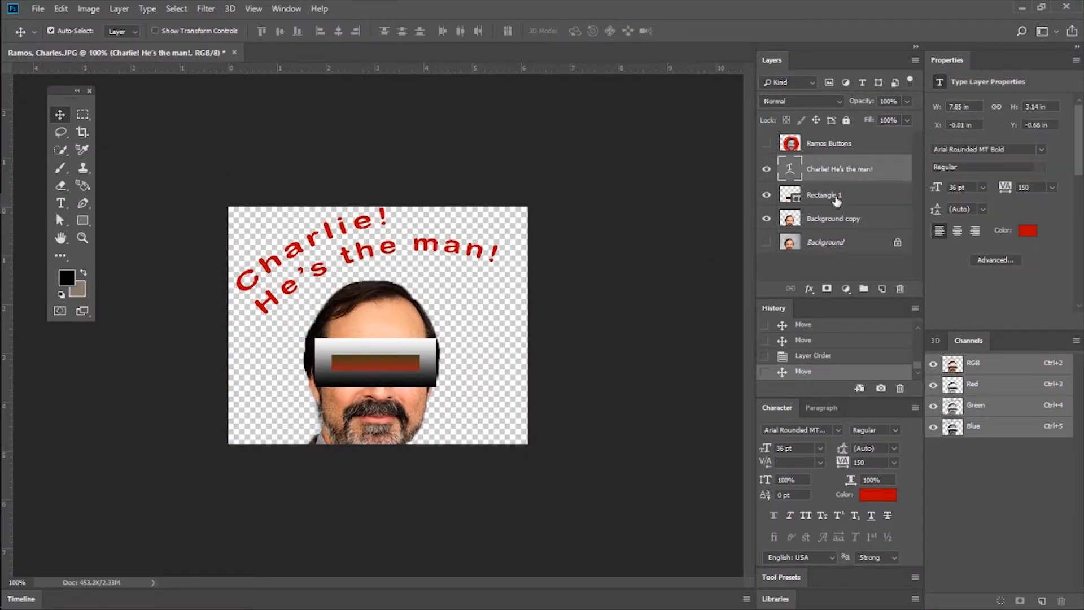
# Reselect the Rectangle 1 and Background copy layers, and shift the curved text slightly to the right on the canvas.
pyautogui.click(836, 197)
pyautogui.click(840, 219)
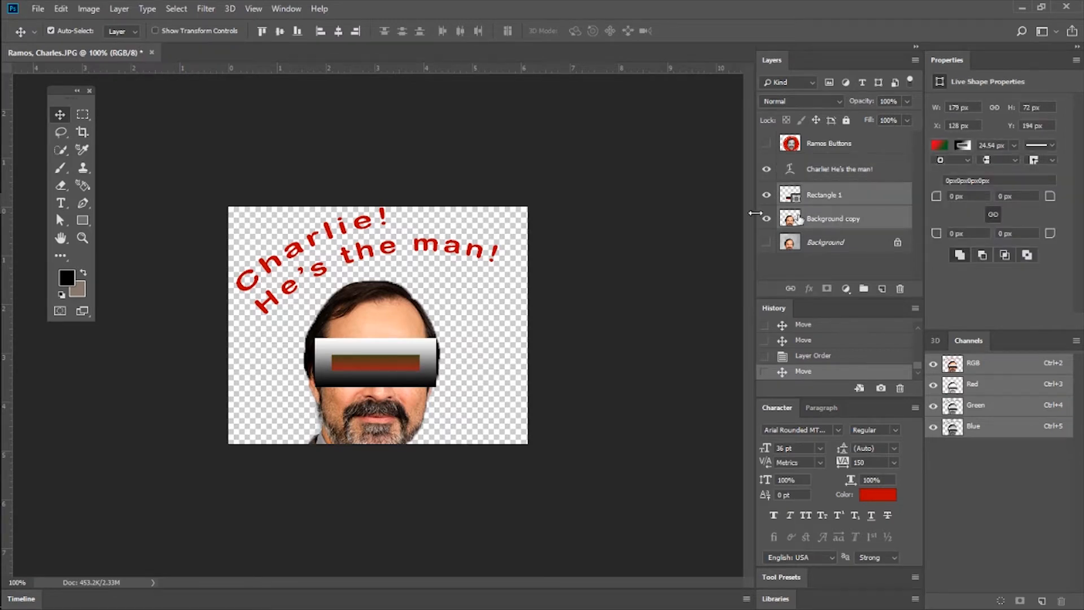
pyautogui.moveTo(352, 317)
pyautogui.mouseDown()
pyautogui.moveTo(382, 317)
pyautogui.moveTo(365, 311)
pyautogui.mouseUp()
# Select Rectangle 1 and Background copy together and move the head with its rectangle to the right, under the end of the text.
pyautogui.click(838, 205)
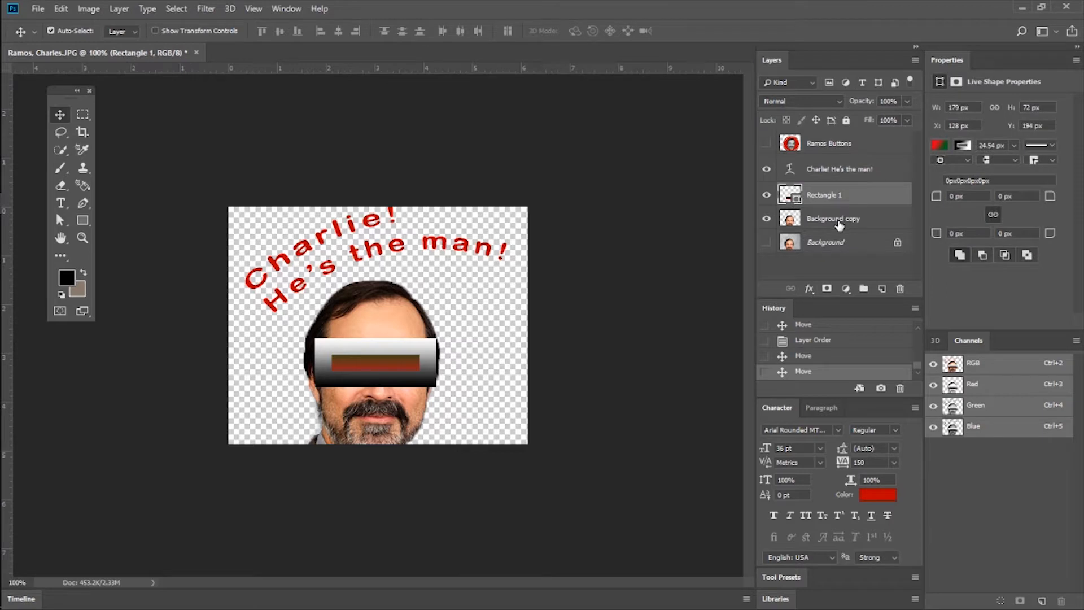
pyautogui.keyDown('shift'); pyautogui.click(840, 225); pyautogui.keyUp('shift')
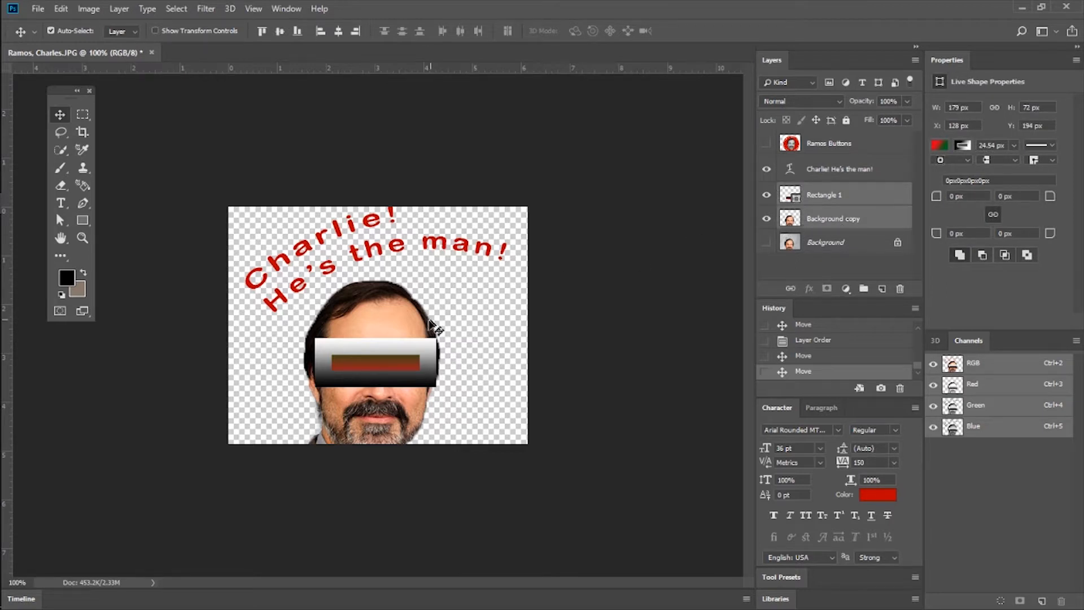
pyautogui.moveTo(409, 324); pyautogui.dragTo(459, 331)
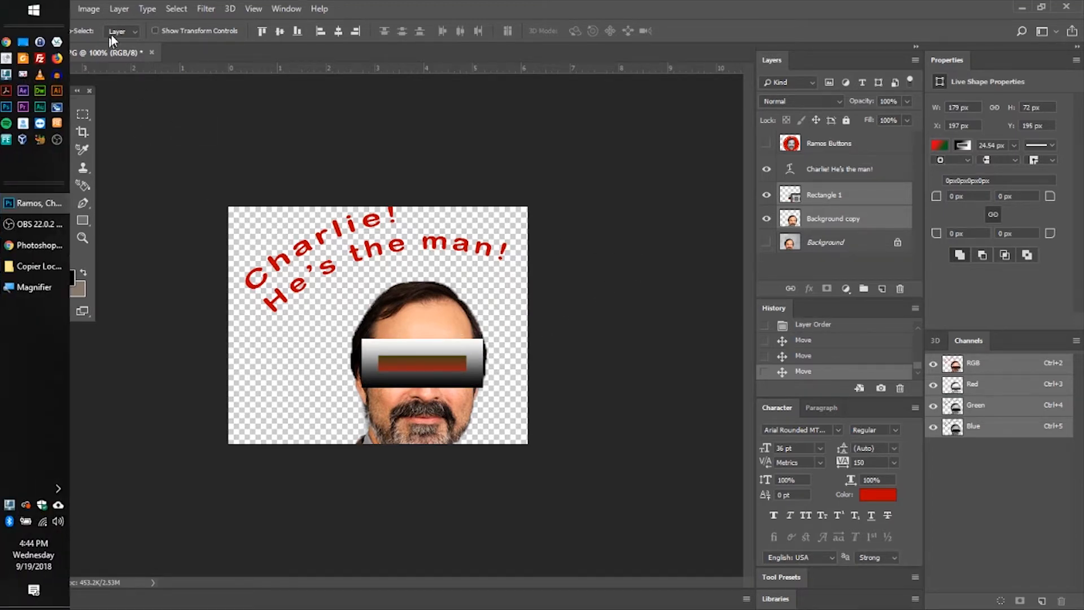
# Apply a Brightness/Contrast adjustment to the Background copy layer with brightness 11 and contrast 42.
pyautogui.click(81, 8)
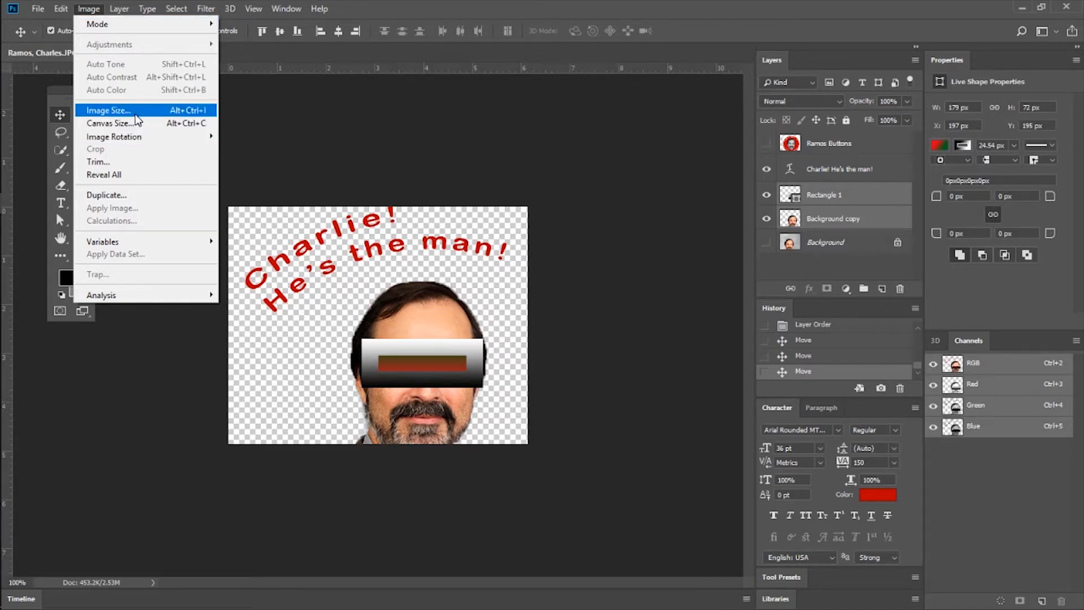
pyautogui.moveTo(118, 10)
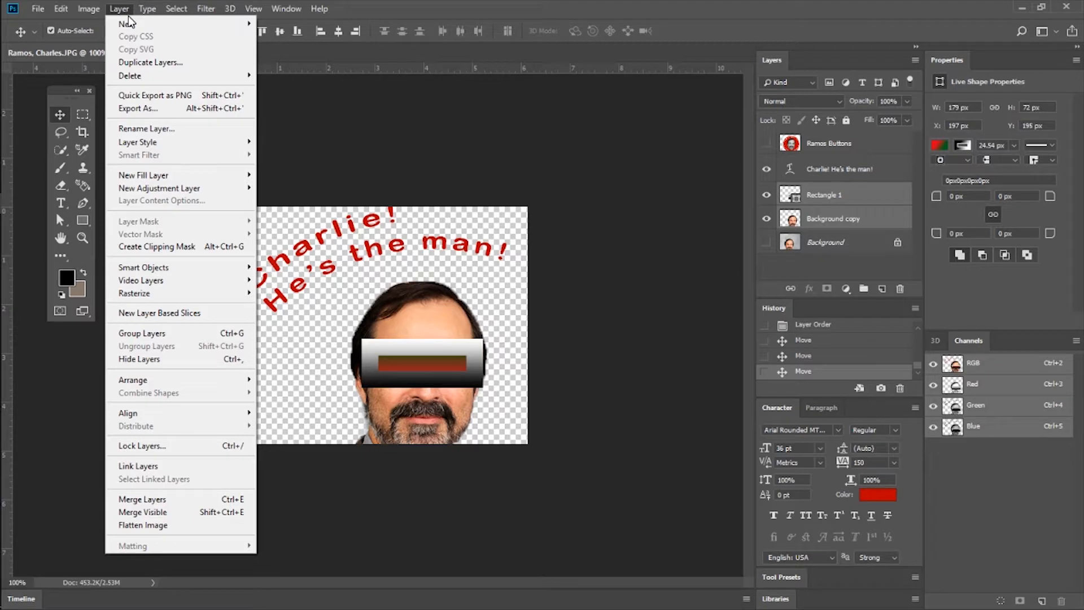
pyautogui.click(846, 219)
pyautogui.click(89, 9)
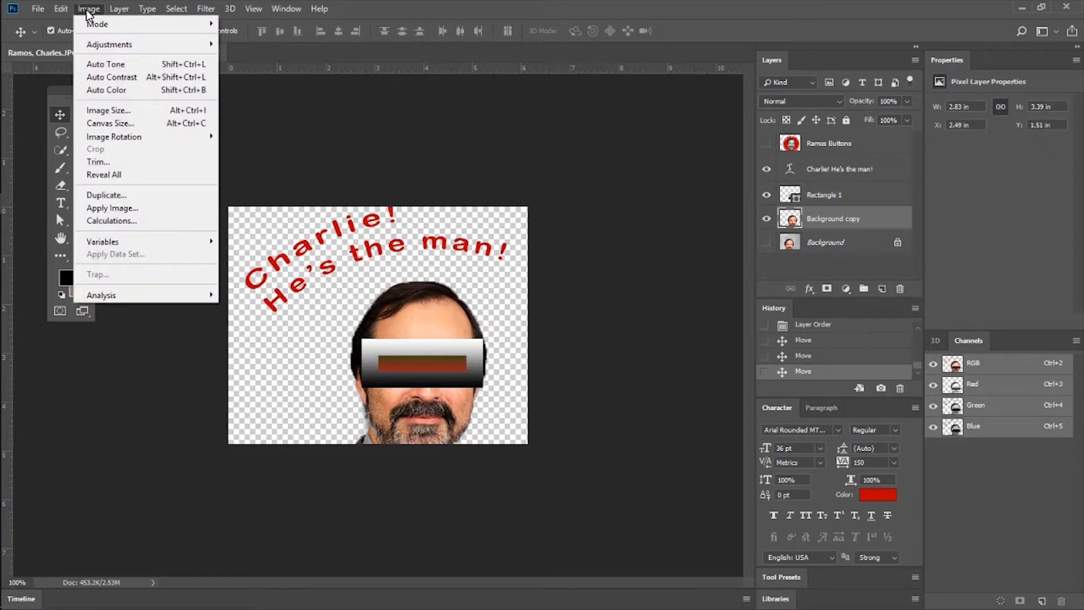
pyautogui.moveTo(92, 46)
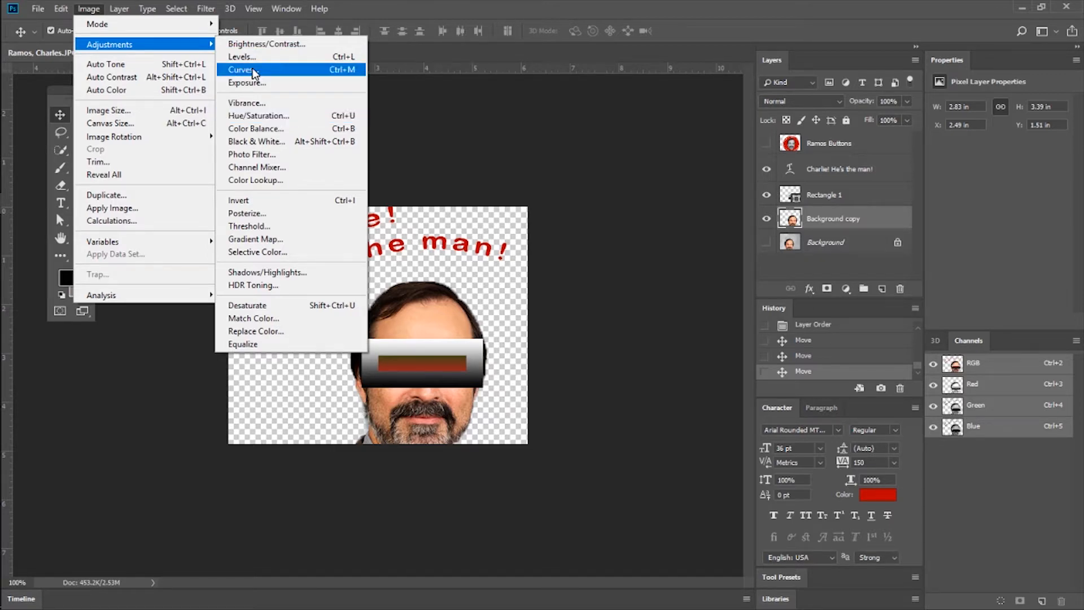
pyautogui.click(274, 46)
pyautogui.moveTo(526, 187)
pyautogui.mouseDown()
pyautogui.moveTo(535, 184)
pyautogui.moveTo(496, 184)
pyautogui.moveTo(551, 184)
pyautogui.moveTo(511, 185)
pyautogui.mouseUp()
pyautogui.moveTo(511, 222); pyautogui.dragTo(550, 224)
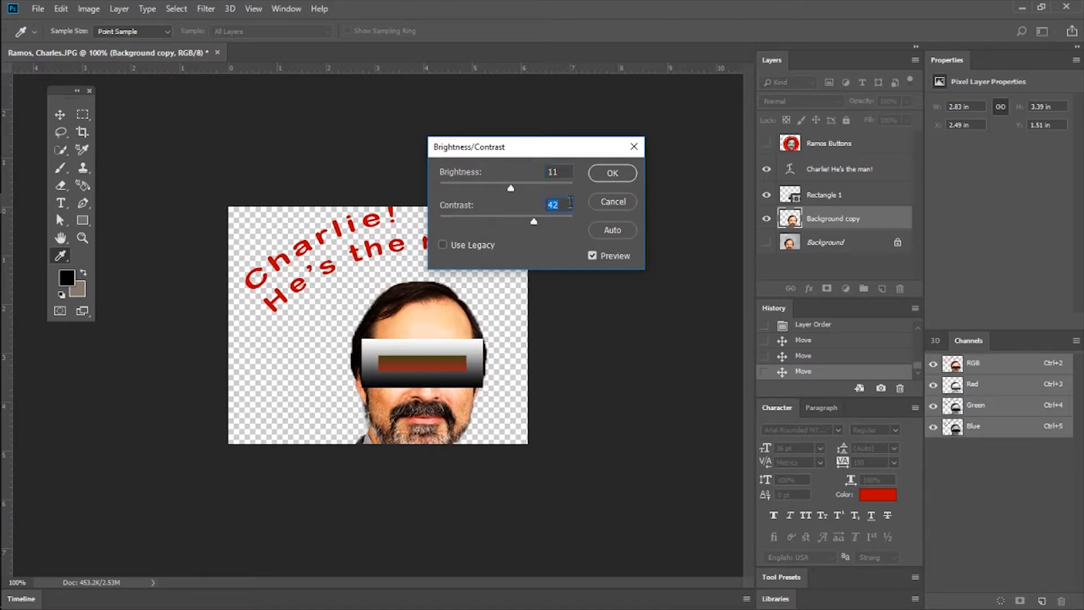
pyautogui.click(610, 175)
# Shift the gradient rectangle slightly up and to the right, and hide the Rectangle 1 layer.
pyautogui.click(822, 196)
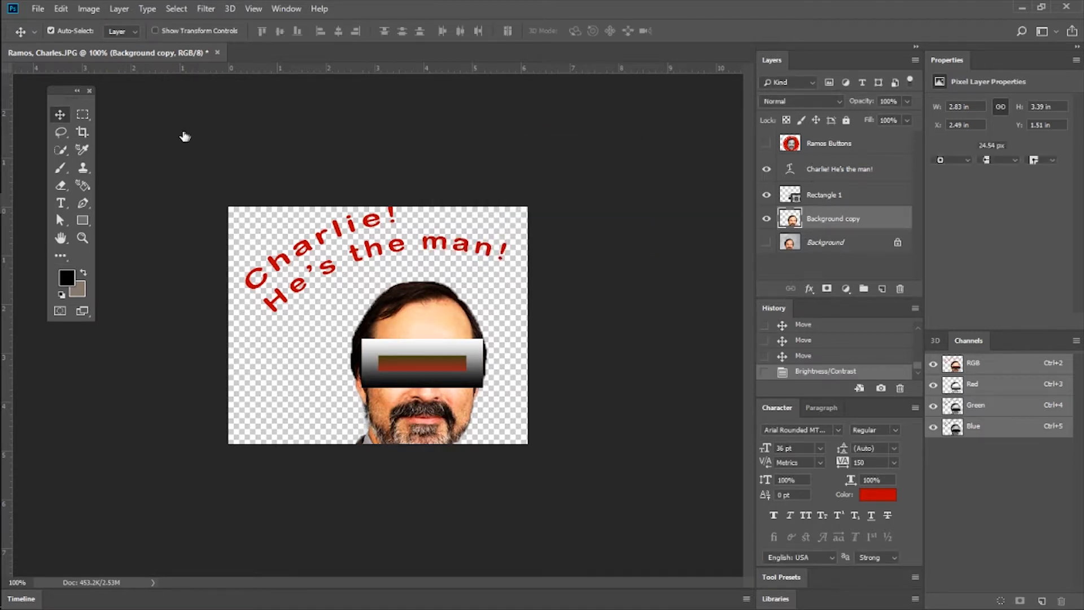
pyautogui.moveTo(377, 337)
pyautogui.mouseDown()
pyautogui.moveTo(326, 275)
pyautogui.moveTo(390, 296)
pyautogui.moveTo(396, 334)
pyautogui.moveTo(386, 332)
pyautogui.mouseUp()
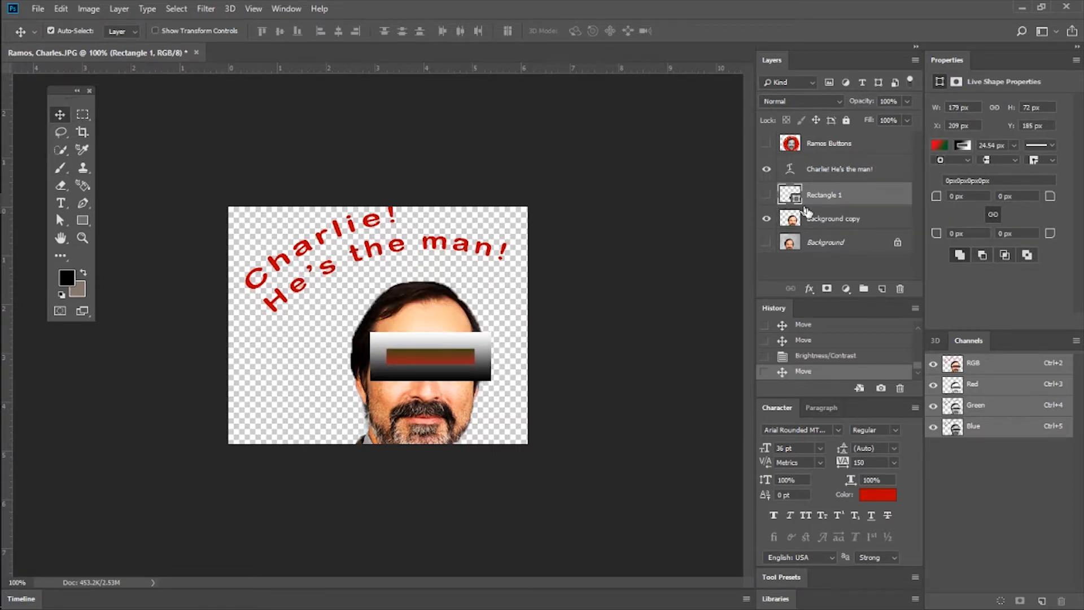
pyautogui.click(767, 195)
# Apply a second Brightness/Contrast adjustment to the Background copy layer with brightness -15 and contrast 11.
pyautogui.click(819, 219)
pyautogui.click(89, 8)
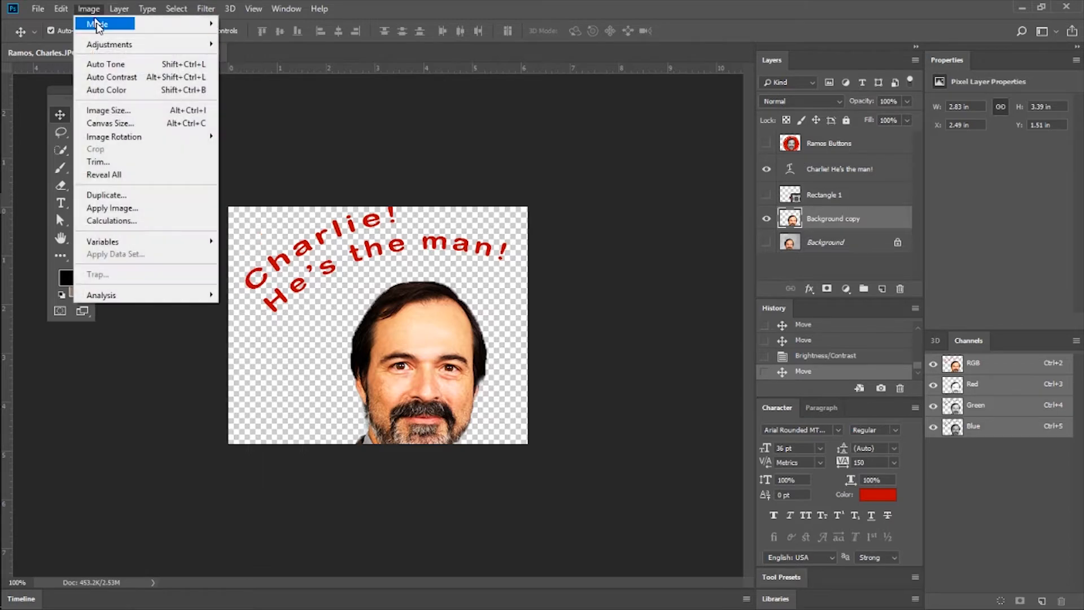
pyautogui.moveTo(136, 44)
pyautogui.click(269, 51)
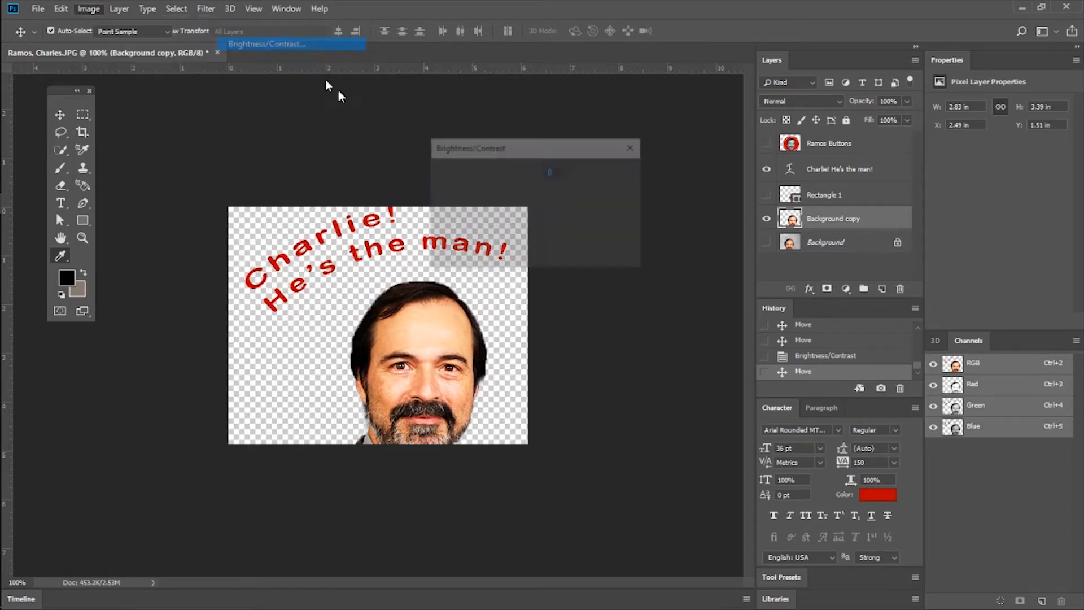
pyautogui.moveTo(508, 223); pyautogui.dragTo(529, 231)
pyautogui.moveTo(506, 187)
pyautogui.mouseDown()
pyautogui.moveTo(536, 185)
pyautogui.moveTo(500, 192)
pyautogui.mouseUp()
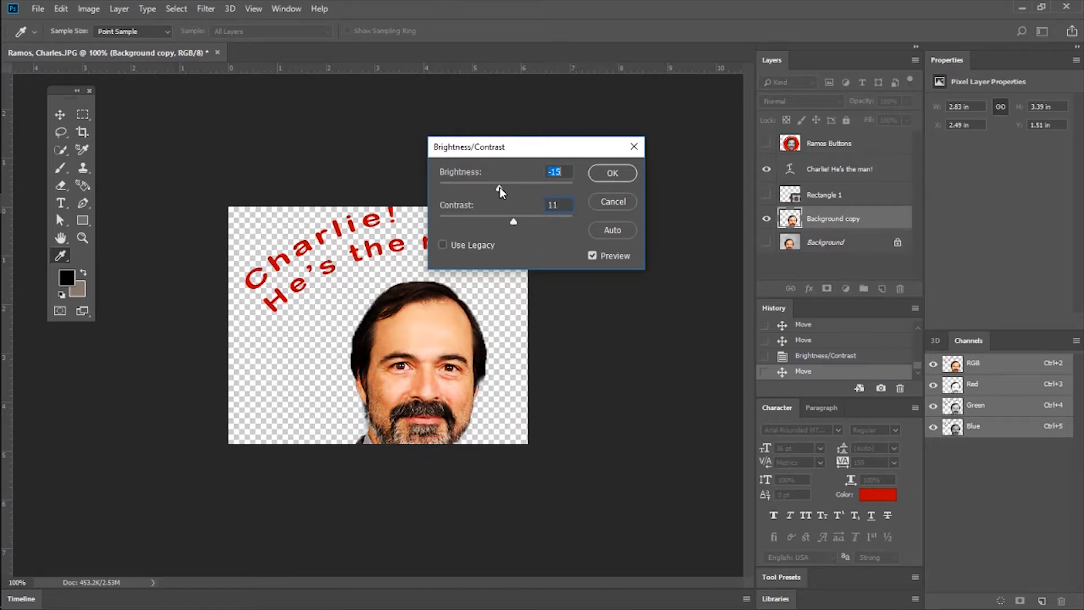
pyautogui.click(621, 174)
# Try a Levels adjustment on the Background copy layer with input levels of 0, 1.06 and 248.
pyautogui.click(120, 8)
pyautogui.moveTo(141, 44)
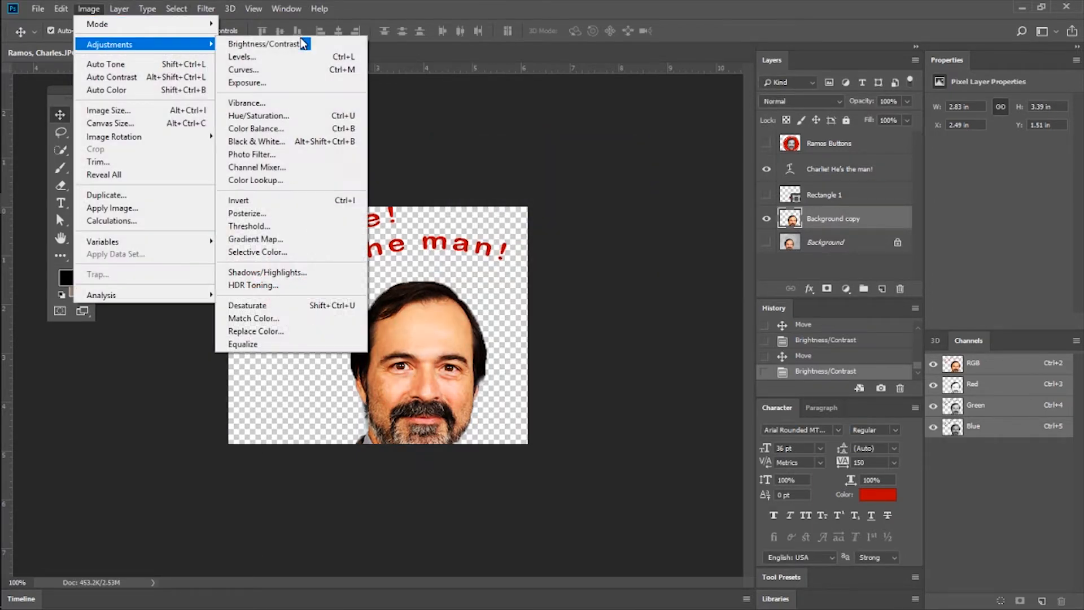
pyautogui.click(298, 57)
pyautogui.moveTo(474, 113); pyautogui.dragTo(542, 266)
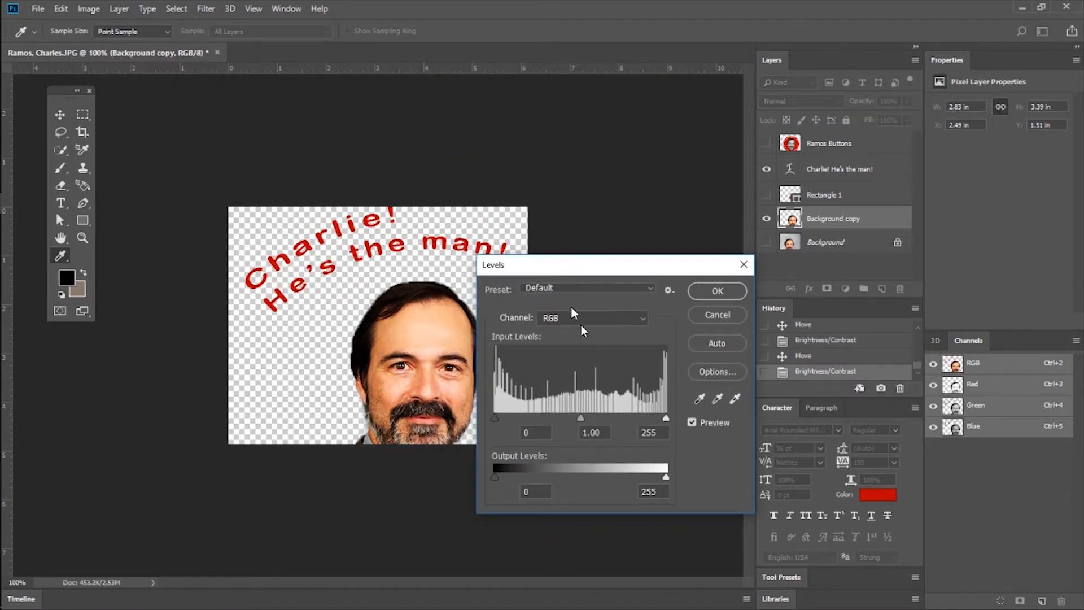
pyautogui.moveTo(494, 418)
pyautogui.mouseDown()
pyautogui.moveTo(550, 419)
pyautogui.moveTo(498, 419)
pyautogui.mouseUp()
pyautogui.moveTo(584, 419)
pyautogui.mouseDown()
pyautogui.moveTo(571, 419)
pyautogui.moveTo(620, 419)
pyautogui.moveTo(559, 418)
pyautogui.moveTo(579, 418)
pyautogui.mouseUp()
pyautogui.moveTo(667, 418); pyautogui.dragTo(661, 419)
pyautogui.moveTo(496, 418)
pyautogui.mouseDown()
pyautogui.moveTo(511, 419)
pyautogui.moveTo(493, 419)
pyautogui.mouseUp()
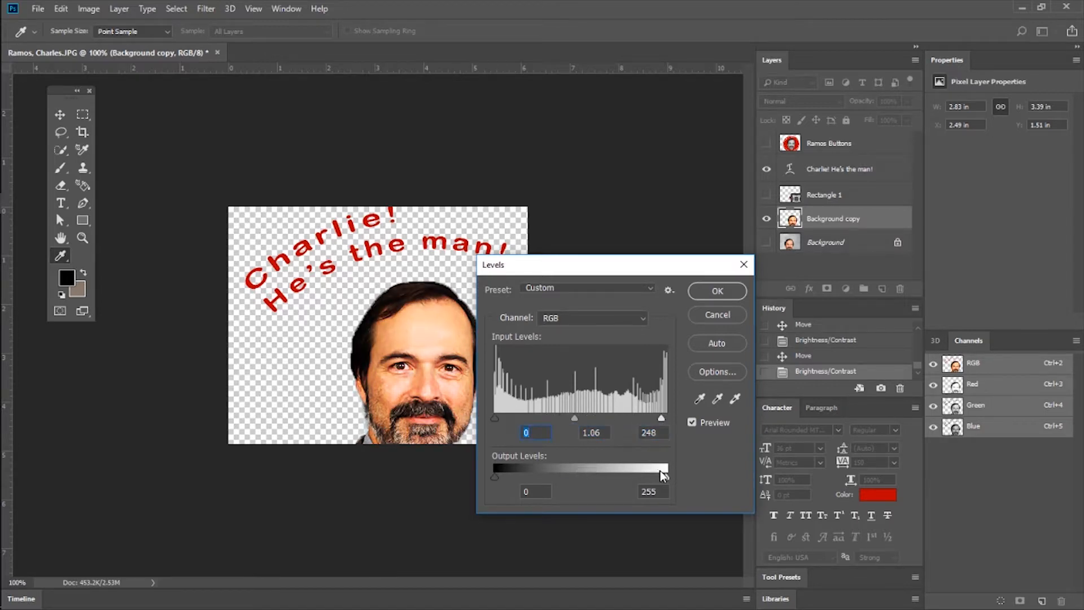
# Try lowering the white output level to 221, restore it to full white, and discard the Levels adjustment.
pyautogui.moveTo(662, 475)
pyautogui.mouseDown()
pyautogui.moveTo(581, 475)
pyautogui.moveTo(644, 479)
pyautogui.mouseUp()
pyautogui.moveTo(493, 476)
pyautogui.mouseDown()
pyautogui.moveTo(530, 476)
pyautogui.moveTo(495, 476)
pyautogui.mouseUp()
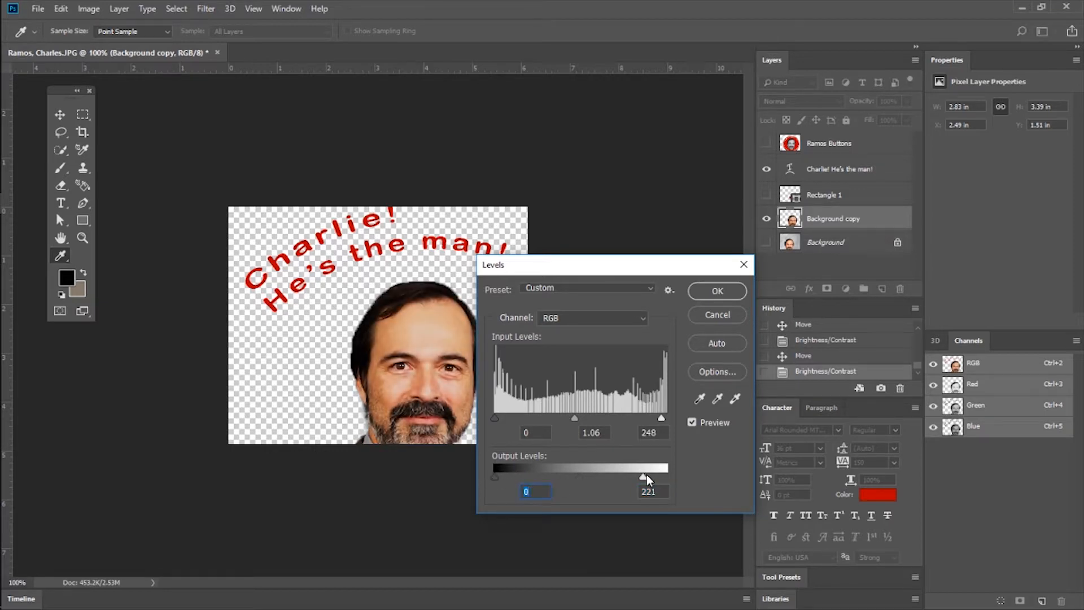
pyautogui.moveTo(647, 476); pyautogui.dragTo(671, 476)
pyautogui.click(694, 314)
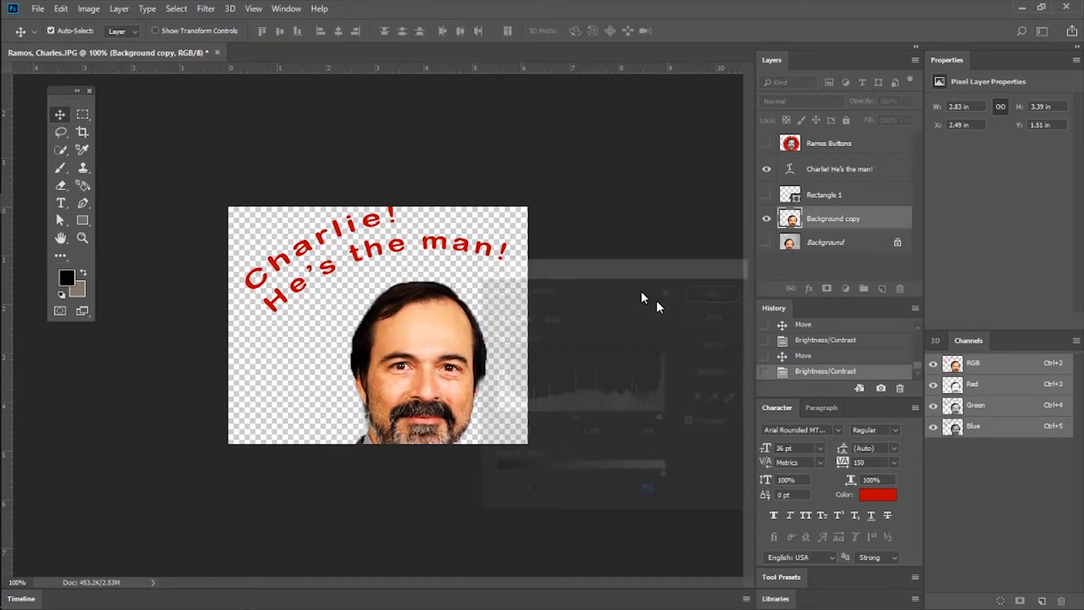
pyautogui.click(141, 9)
pyautogui.moveTo(174, 11)
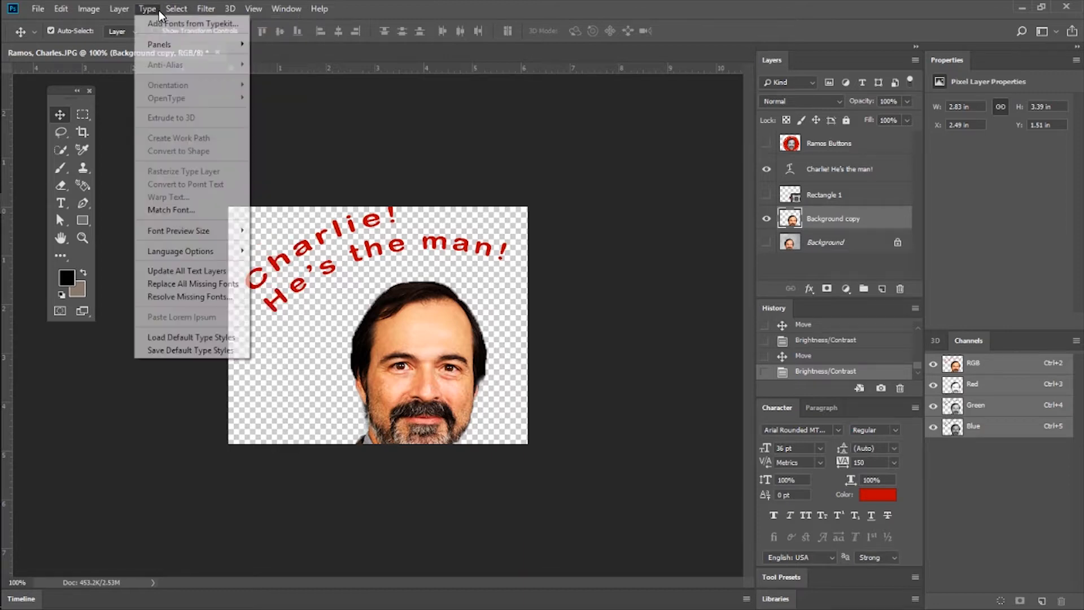
pyautogui.moveTo(130, 8)
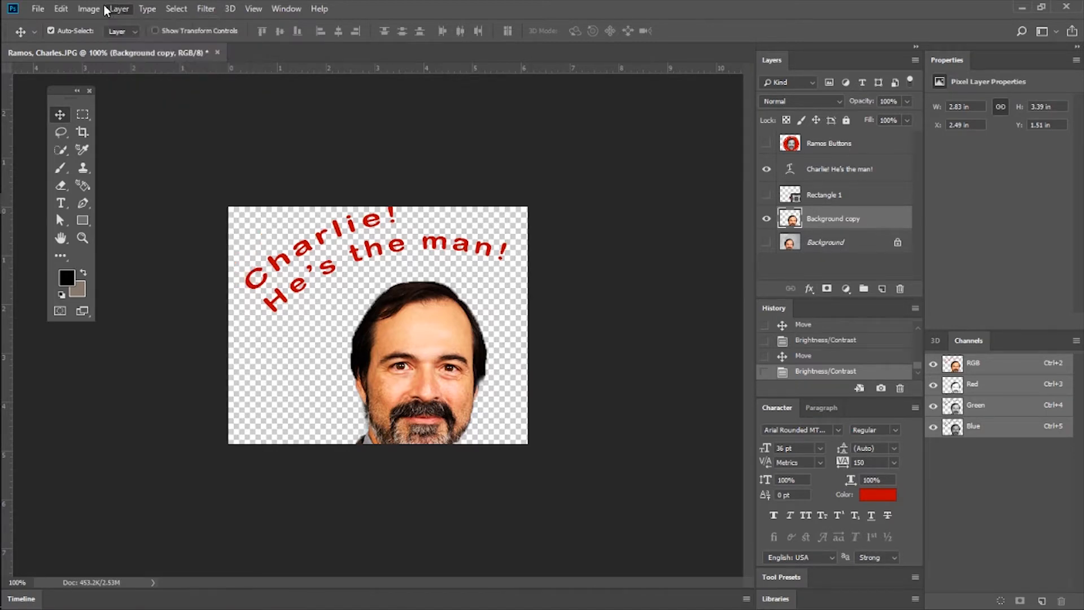
# Try Color Balance on the Background copy's midtones, from red +100 to levels of +4, +4 and +5, and discard the adjustment.
pyautogui.moveTo(137, 49)
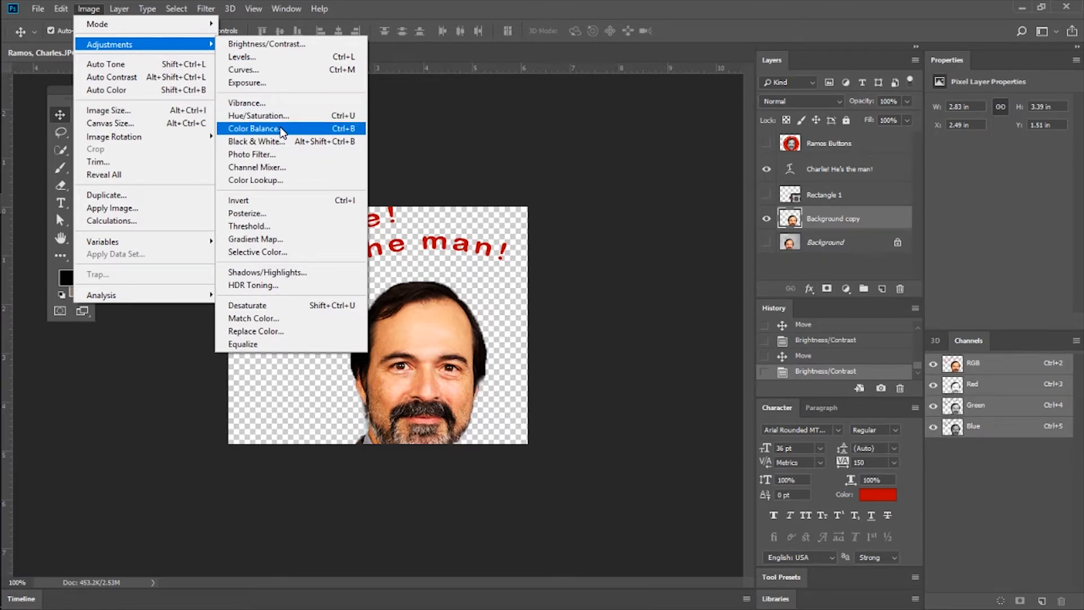
pyautogui.click(280, 129)
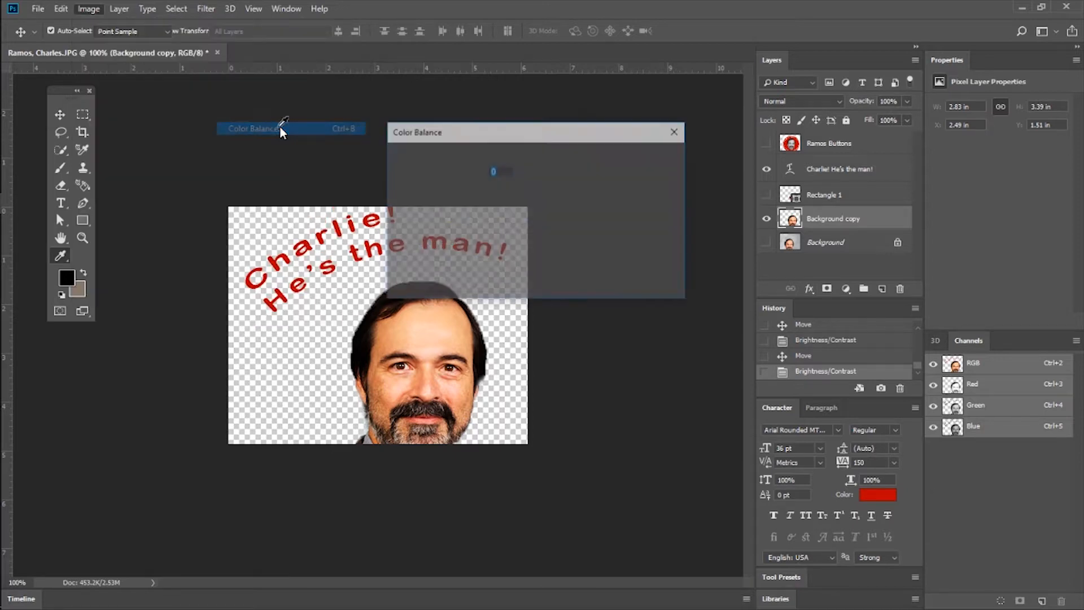
pyautogui.moveTo(520, 132); pyautogui.dragTo(558, 88)
pyautogui.moveTo(550, 146); pyautogui.dragTo(712, 153)
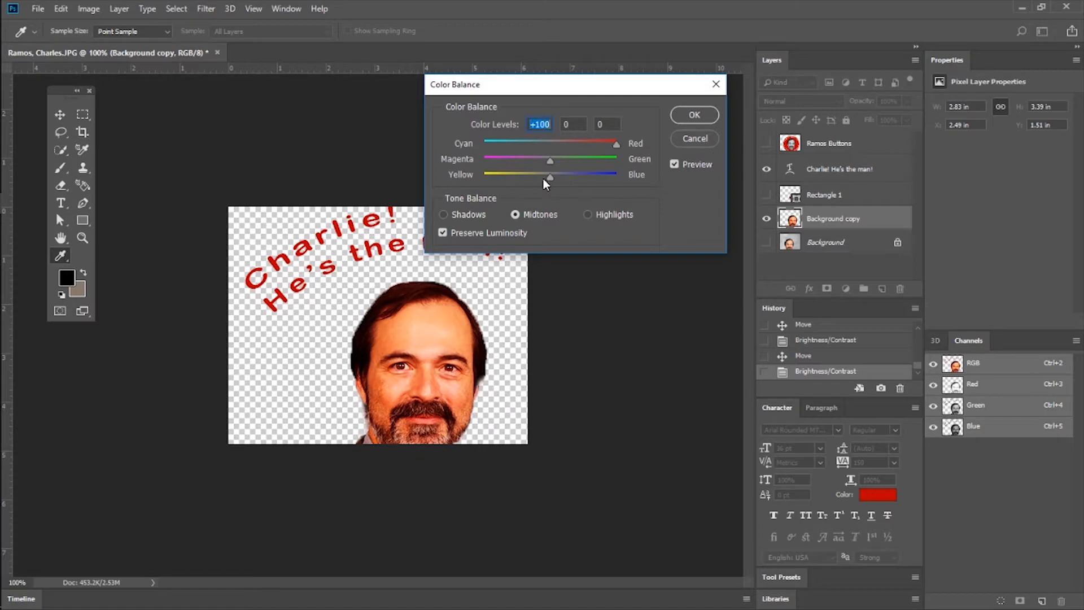
pyautogui.moveTo(550, 160); pyautogui.dragTo(555, 185)
pyautogui.moveTo(611, 163); pyautogui.dragTo(554, 159)
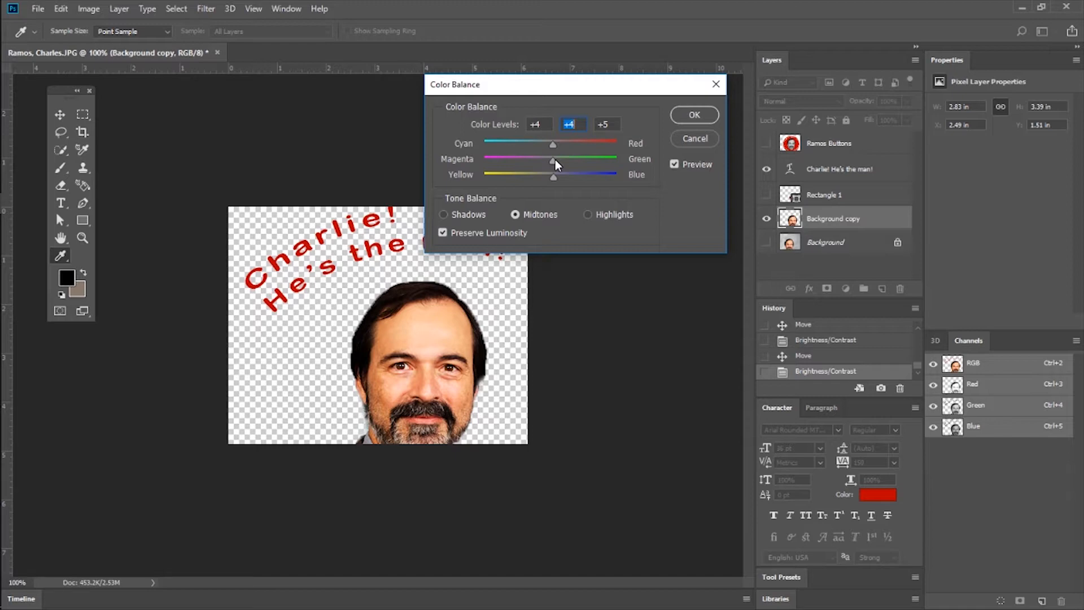
pyautogui.click(692, 138)
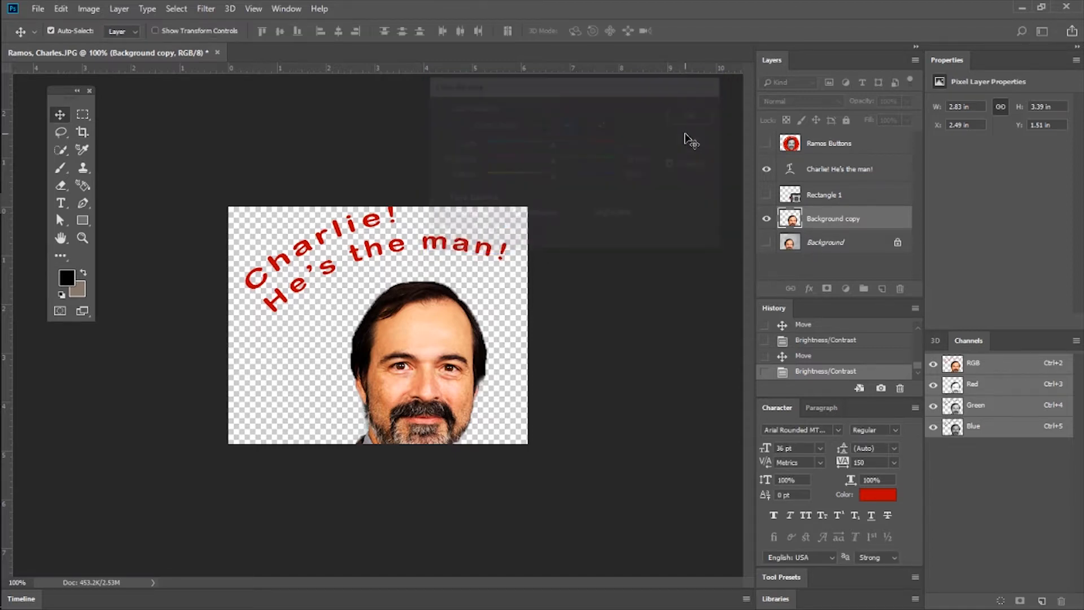
# Try rotating the whole image 180°, and revert to the last Brightness/Contrast history state.
pyautogui.click(89, 9)
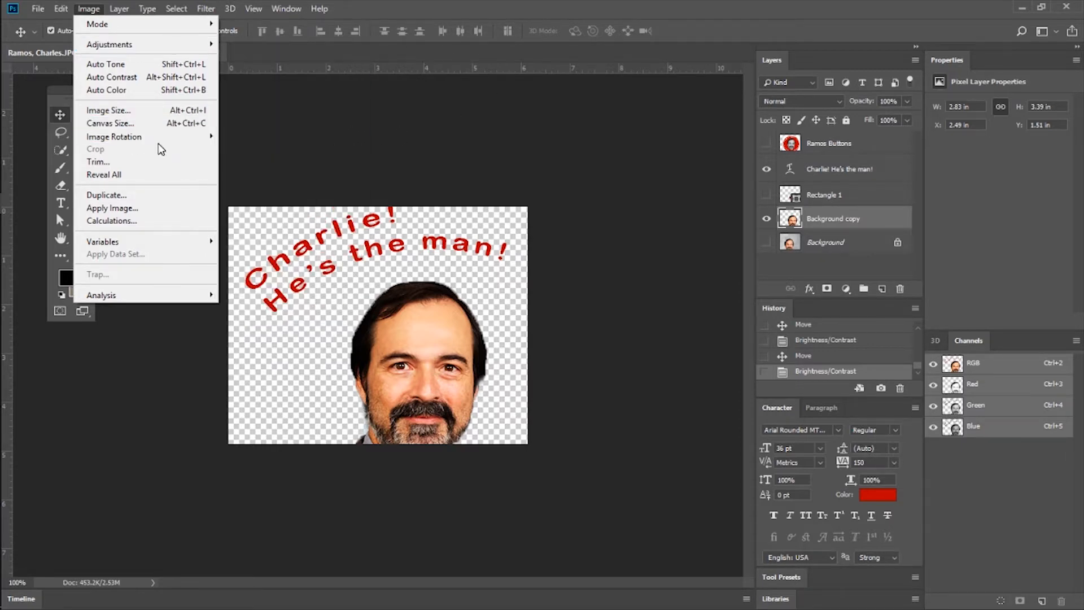
pyautogui.moveTo(160, 144)
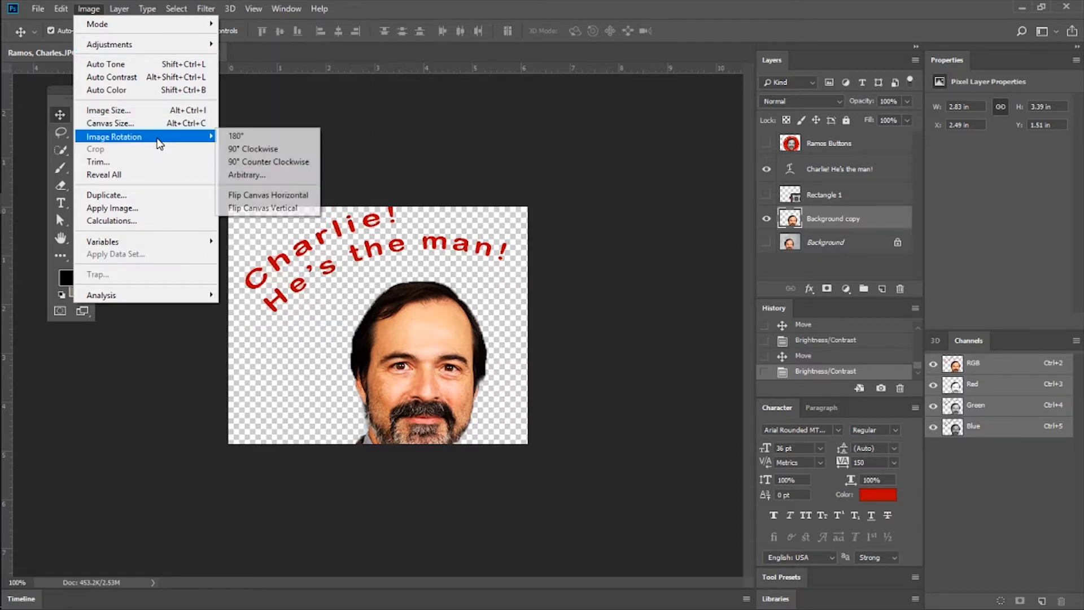
pyautogui.click(303, 139)
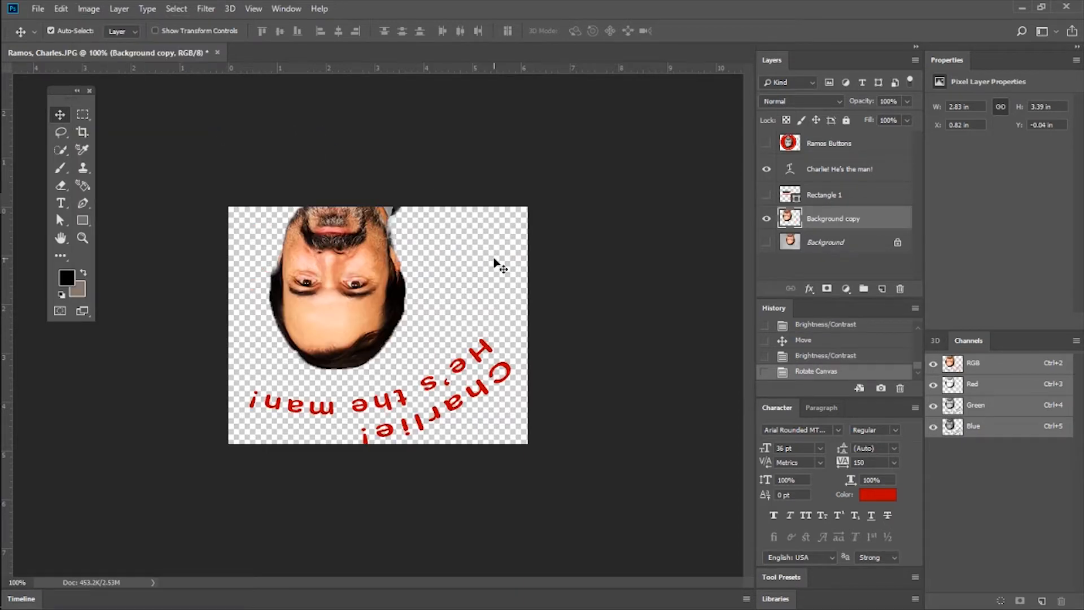
pyautogui.click(89, 9)
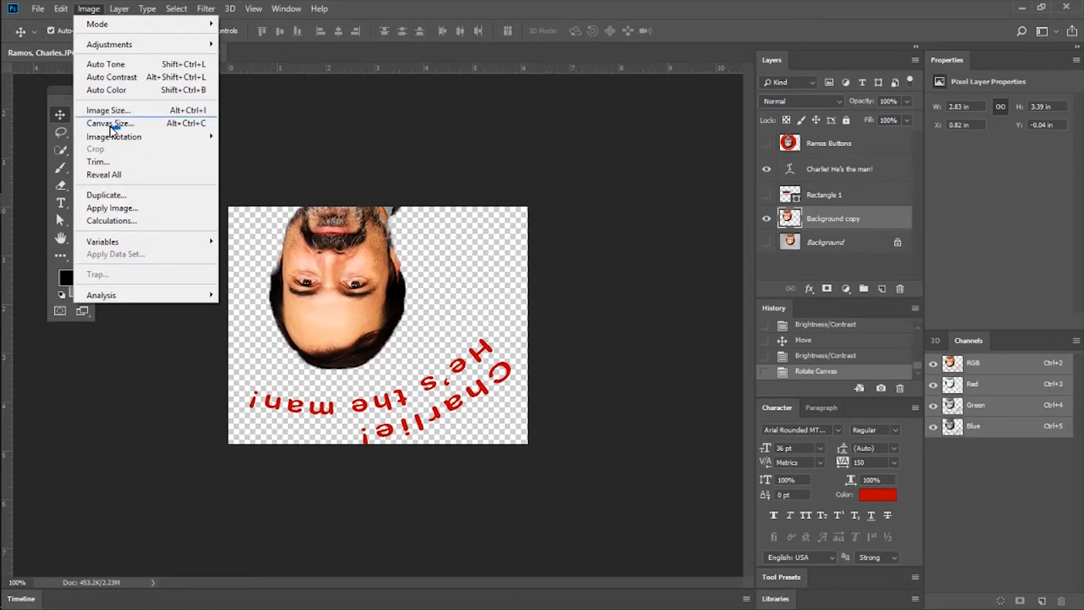
pyautogui.moveTo(126, 141)
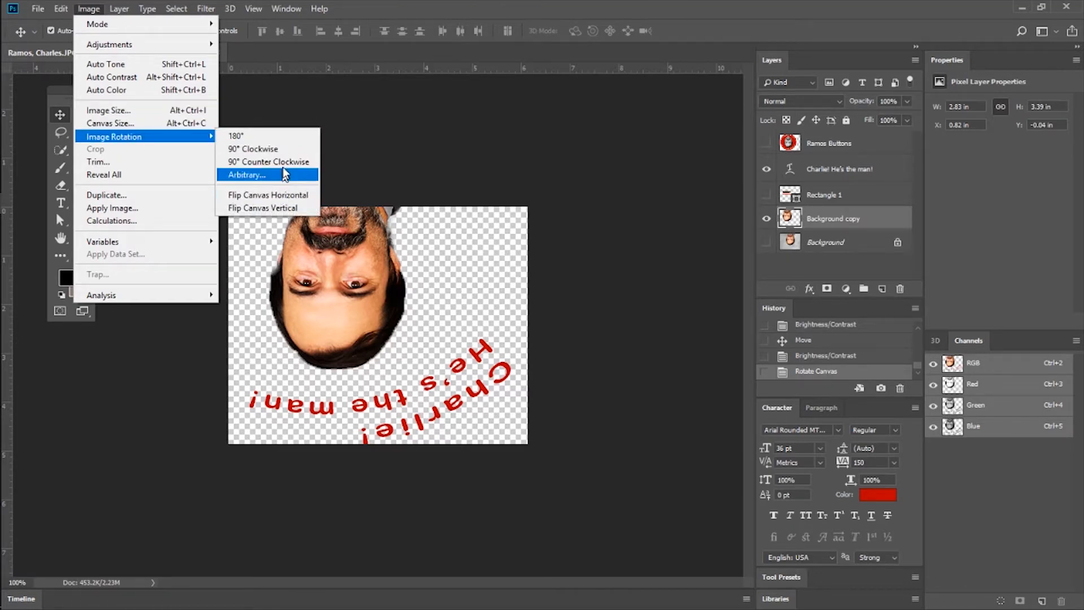
pyautogui.click(818, 370)
pyautogui.click(825, 355)
# Try flipping the canvas horizontally, and undo the flip back to the last Brightness/Contrast state.
pyautogui.click(119, 9)
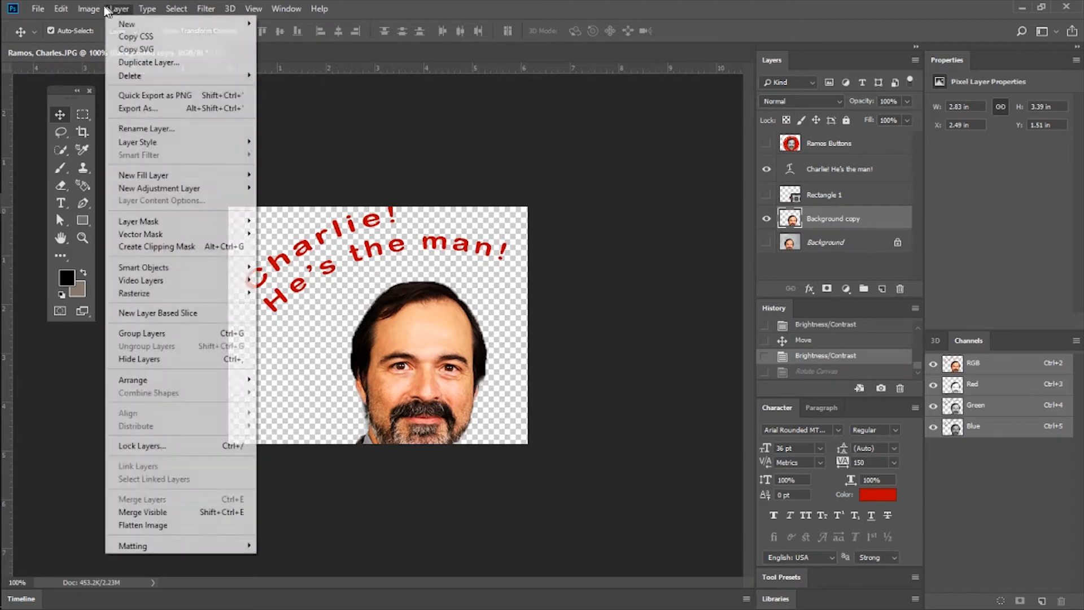
pyautogui.moveTo(90, 9)
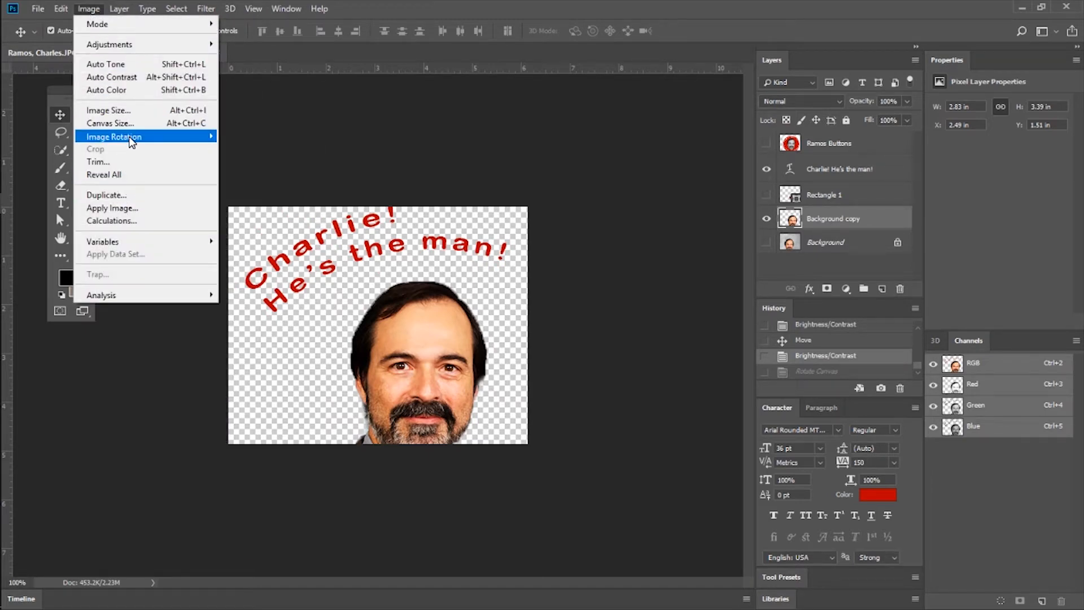
pyautogui.moveTo(132, 142)
pyautogui.click(266, 197)
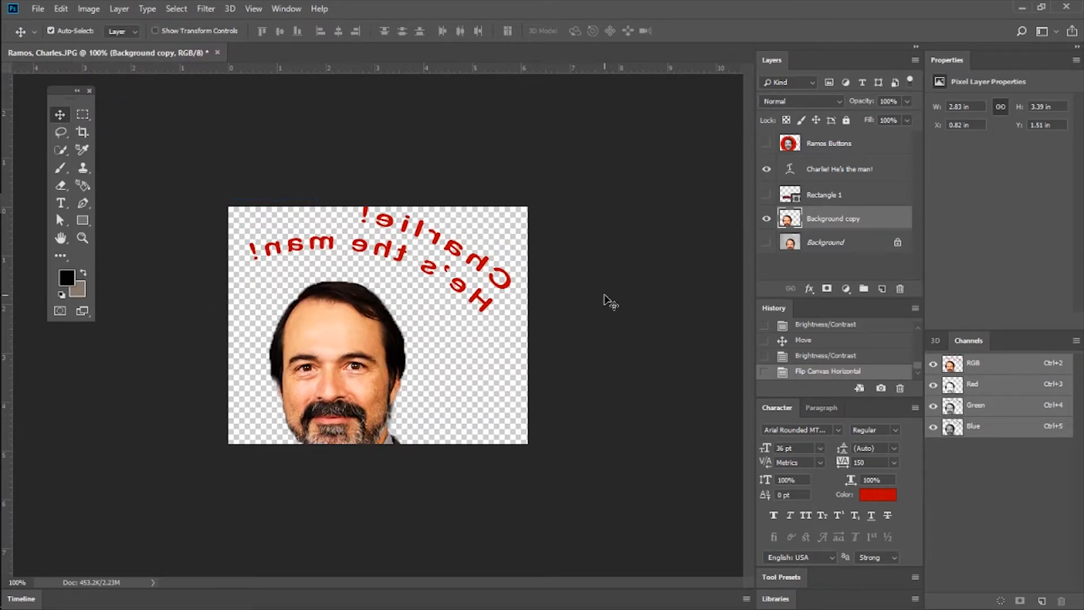
pyautogui.hotkey('ctrl', 'z')
pyautogui.click(833, 373)
pyautogui.click(837, 356)
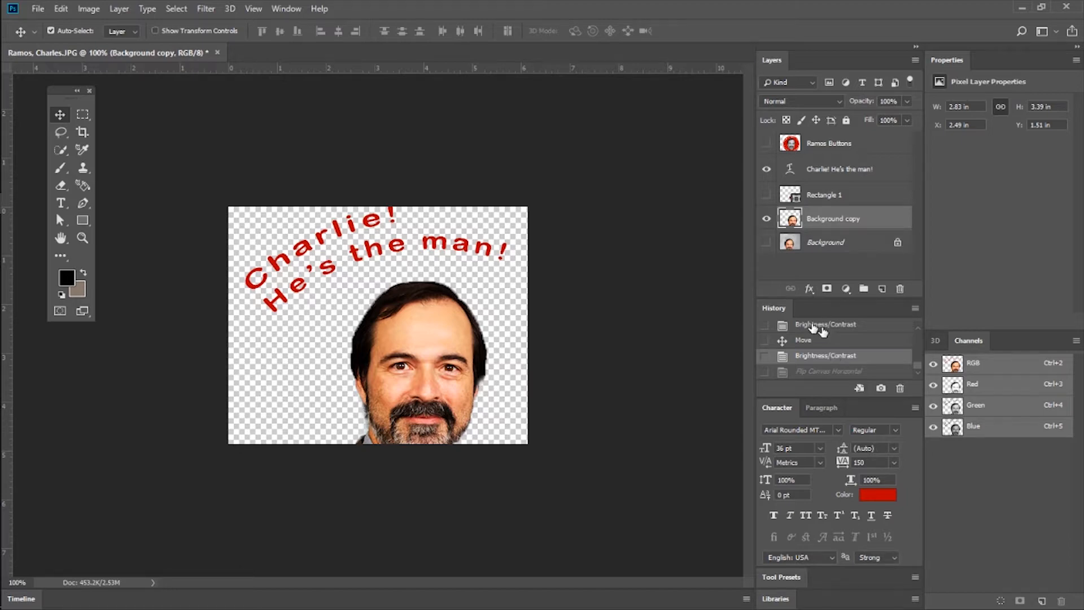
pyautogui.click(116, 10)
pyautogui.moveTo(96, 9)
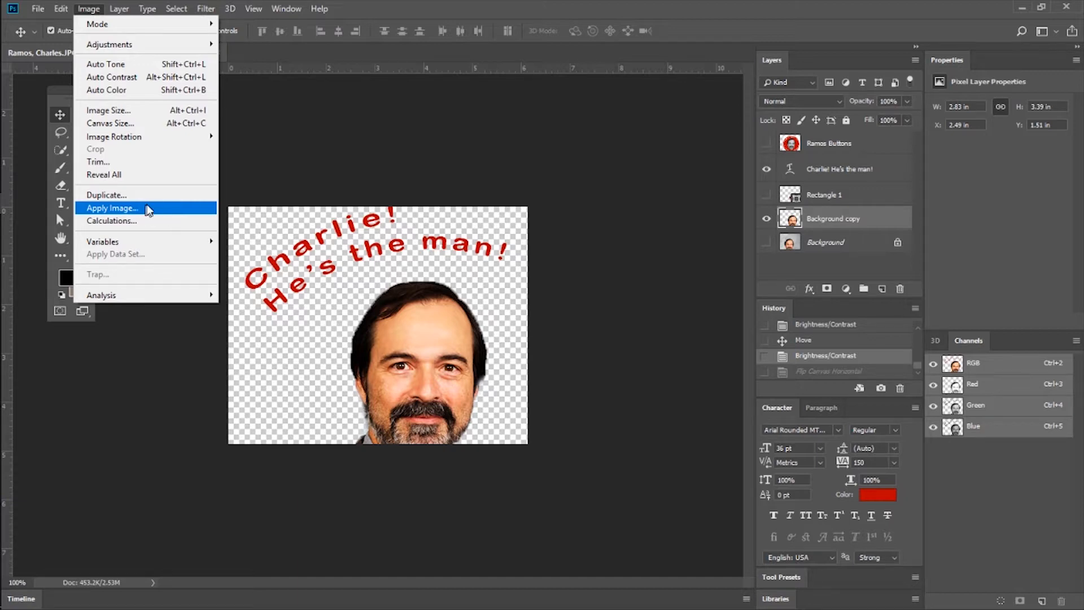
pyautogui.click(437, 166)
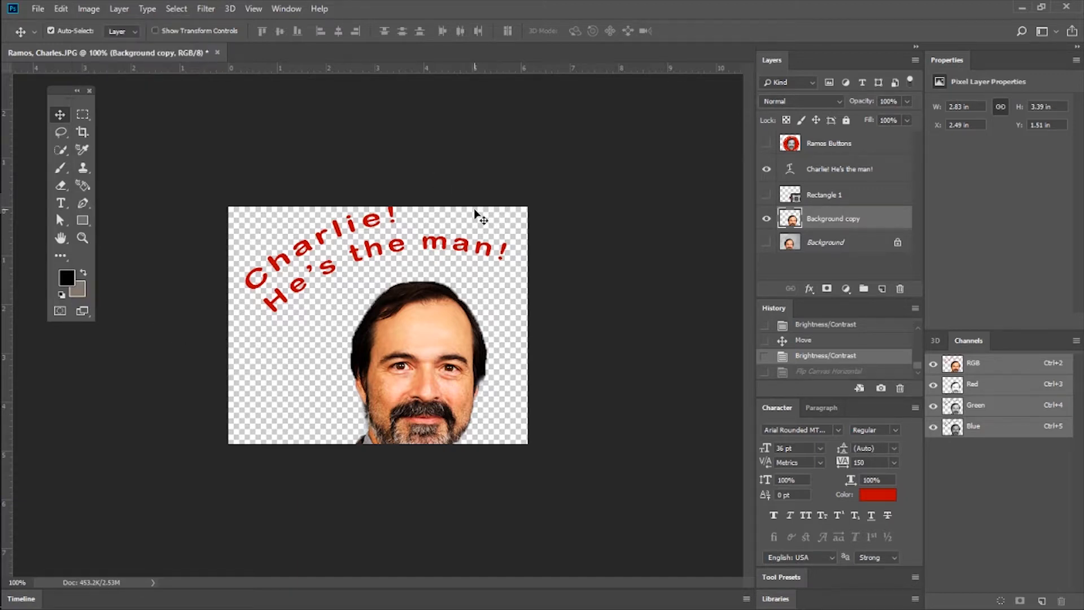
# Examine the blending options and available layer effects for the red warped text layer, and close them without applying anything.
pyautogui.click(843, 171)
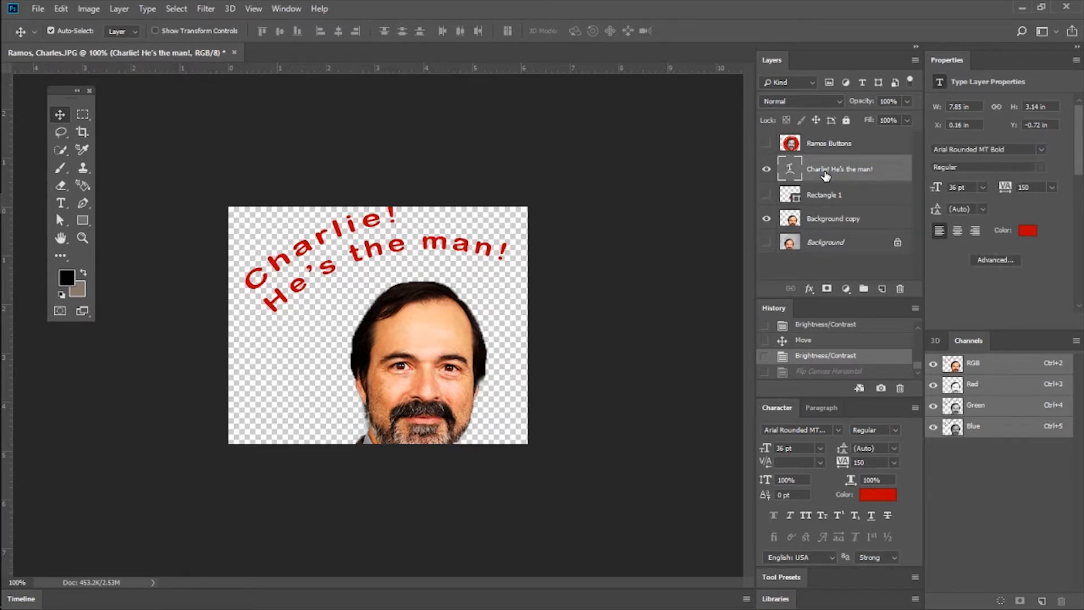
pyautogui.rightClick(827, 176)
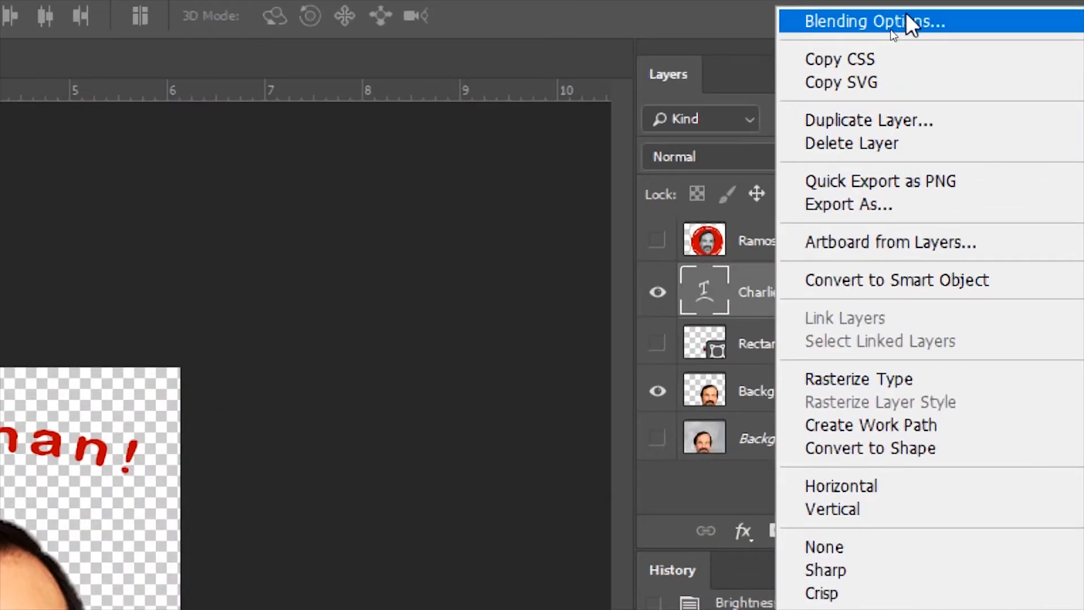
pyautogui.click(907, 17)
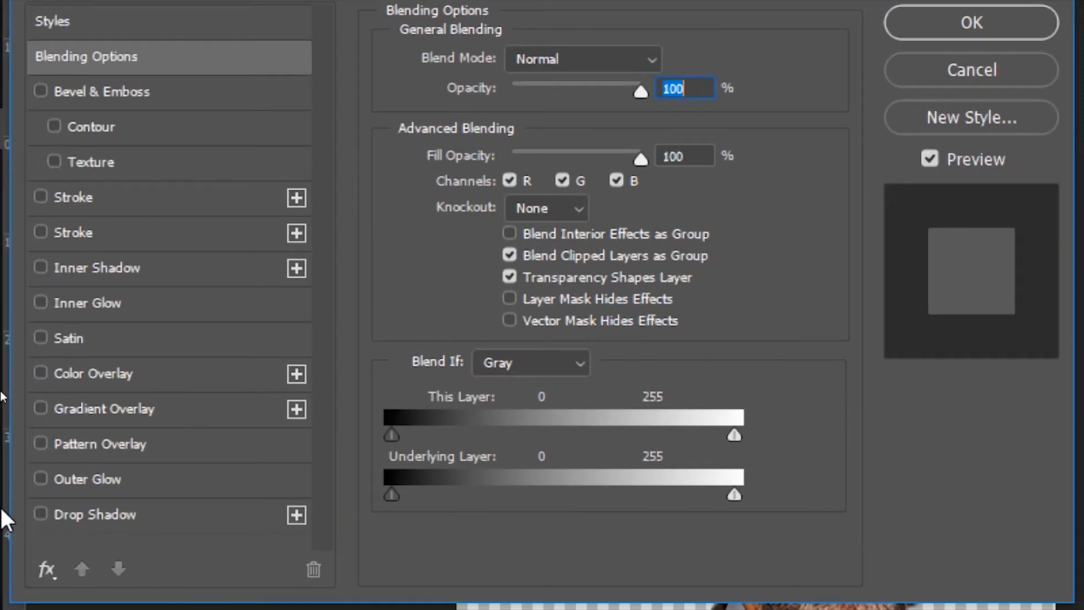
pyautogui.click(509, 278)
pyautogui.press('super')
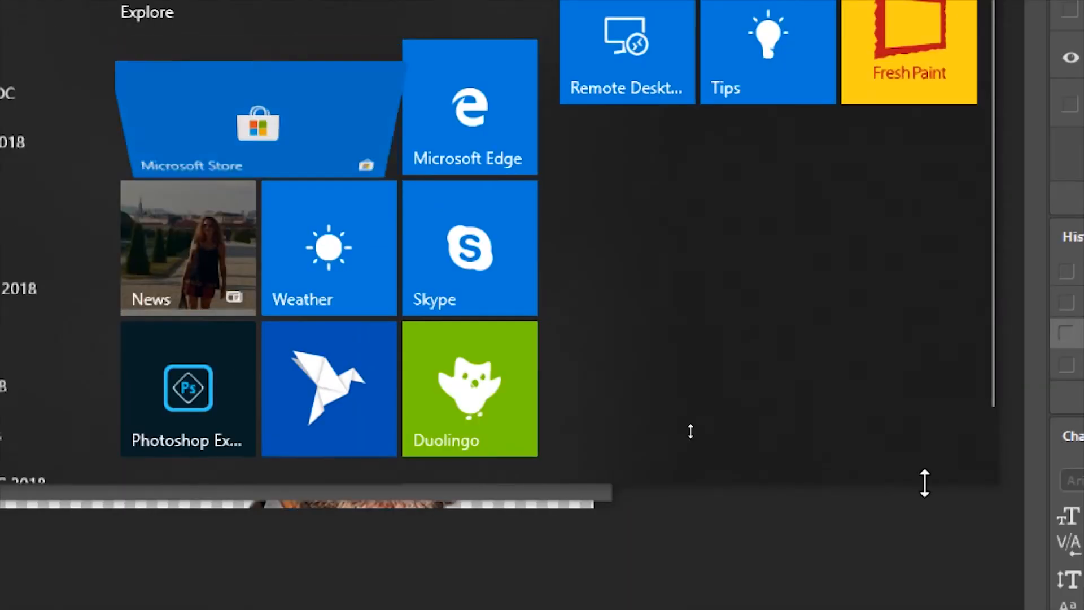
pyautogui.press('super+minus')
pyautogui.click(527, 557)
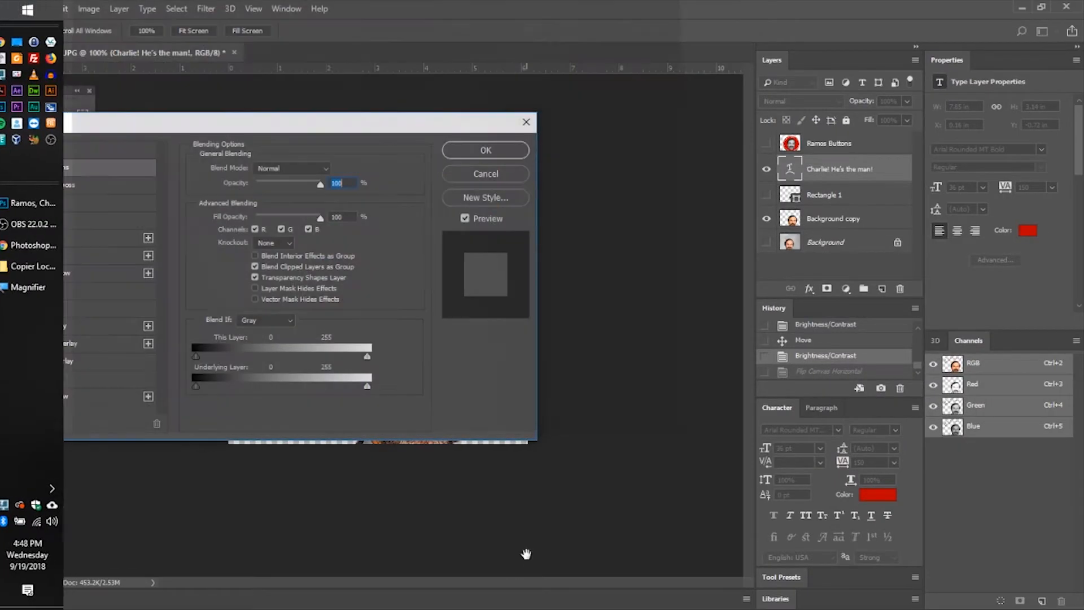
pyautogui.moveTo(368, 134); pyautogui.dragTo(722, 150)
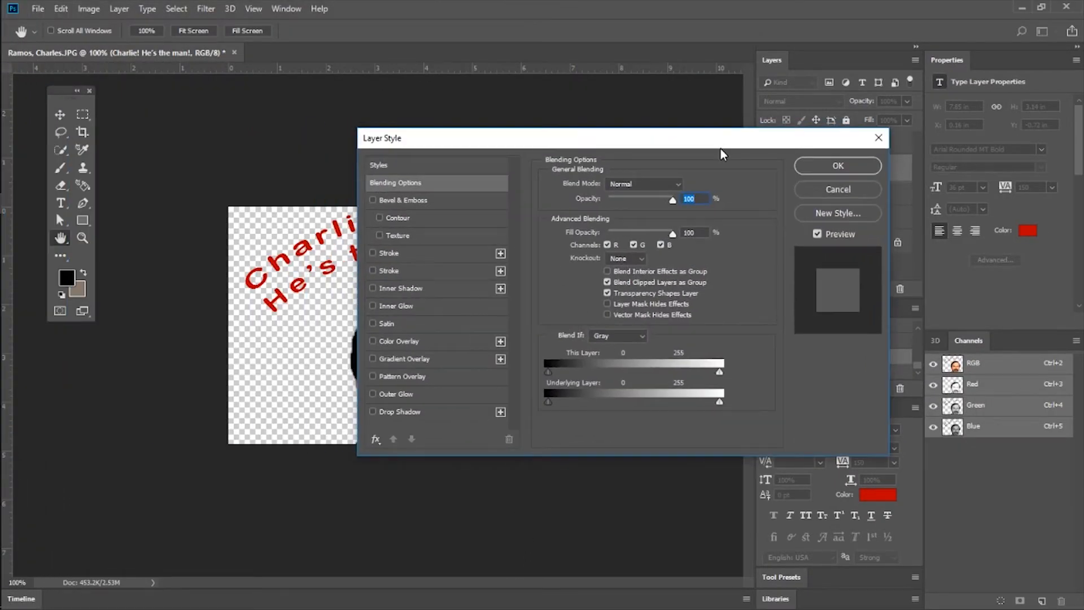
pyautogui.press('super+plus')
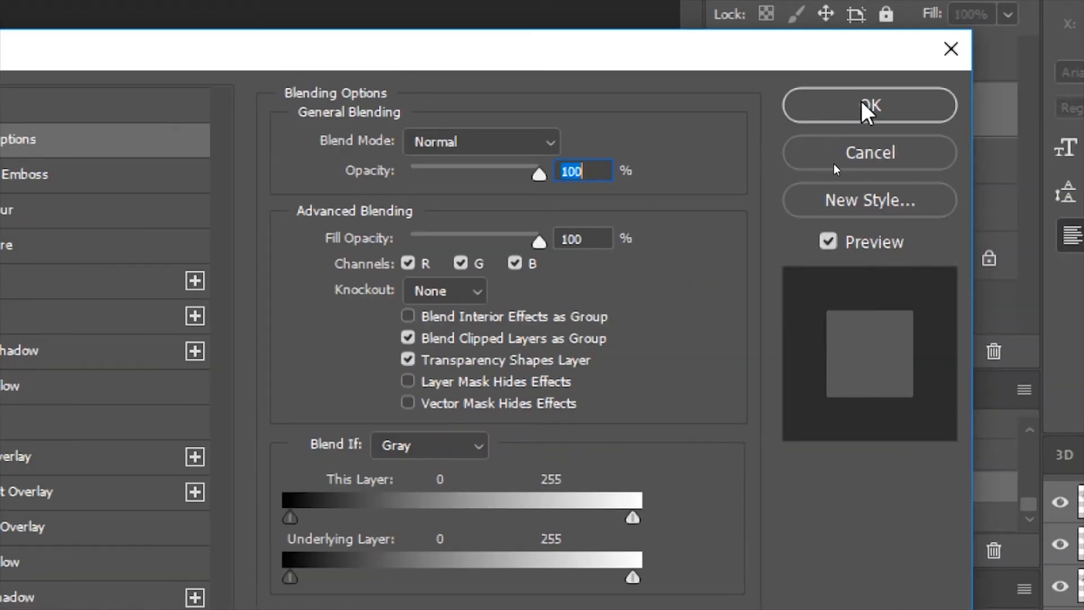
pyautogui.click(862, 103)
pyautogui.click(939, 50)
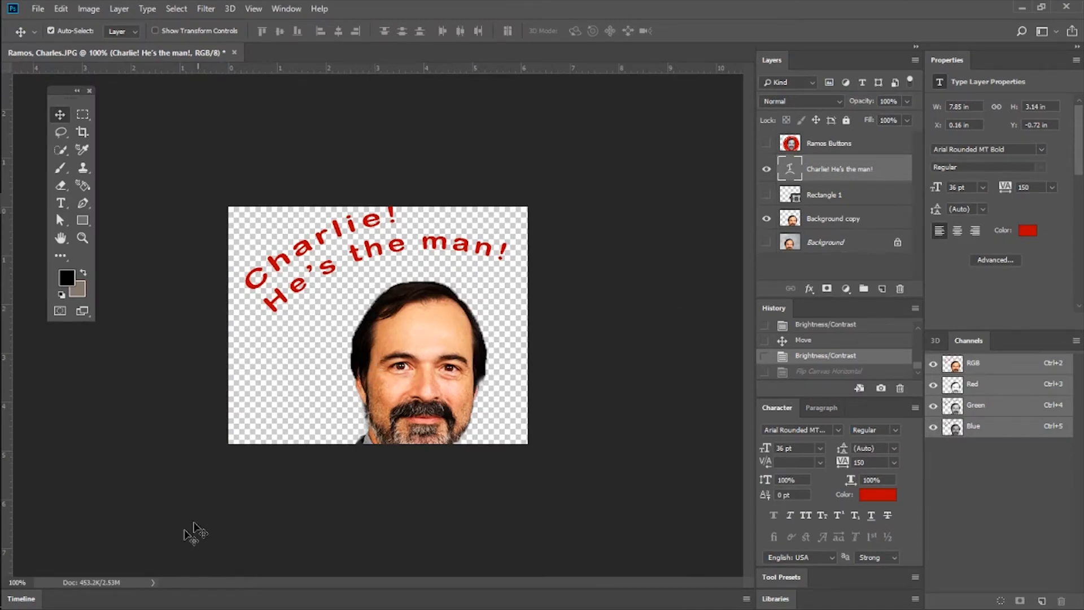
# Zoom in to 300% and bring the beginning of the red warped text into view.
pyautogui.click(82, 238)
pyautogui.click(350, 283)
pyautogui.click(361, 265)
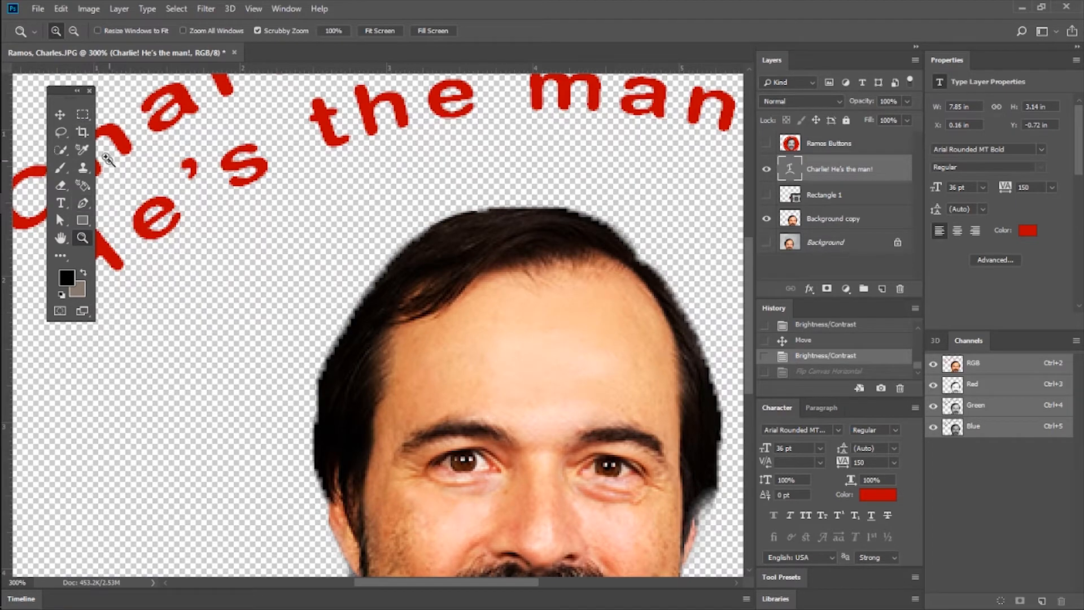
pyautogui.scroll(10, 402, 429)
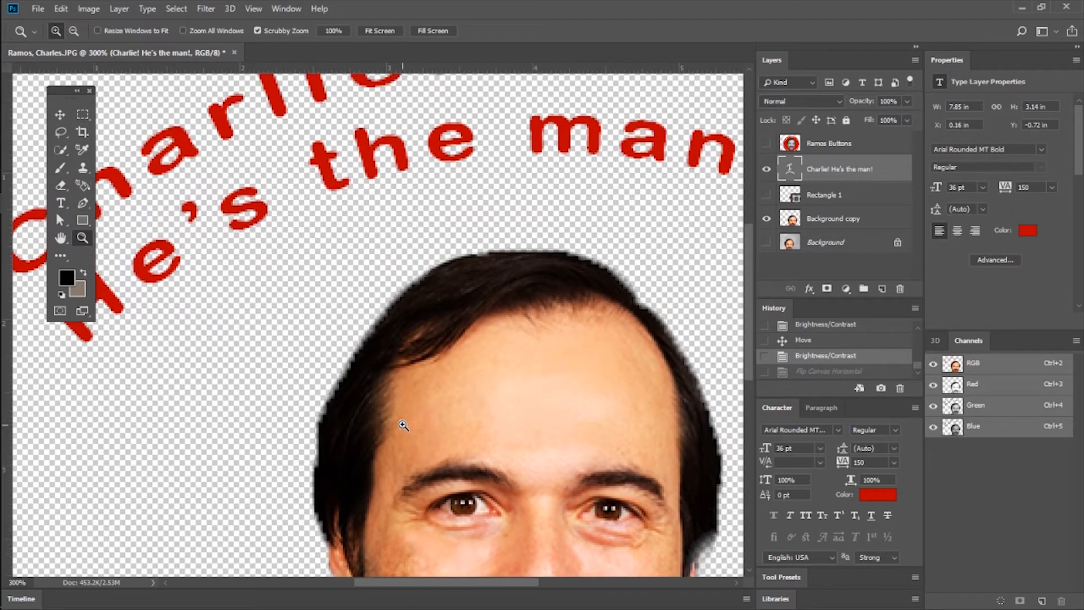
pyautogui.scroll(-15, 402, 429)
pyautogui.scroll(10, 396, 432)
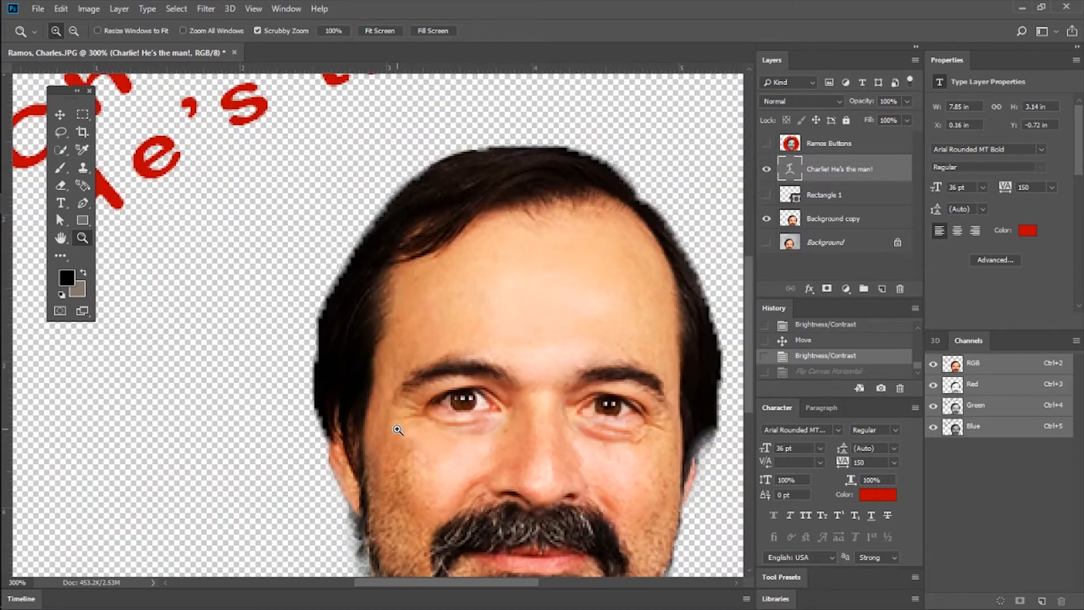
pyautogui.scroll(2, 395, 432)
pyautogui.scroll(-1, 389, 440)
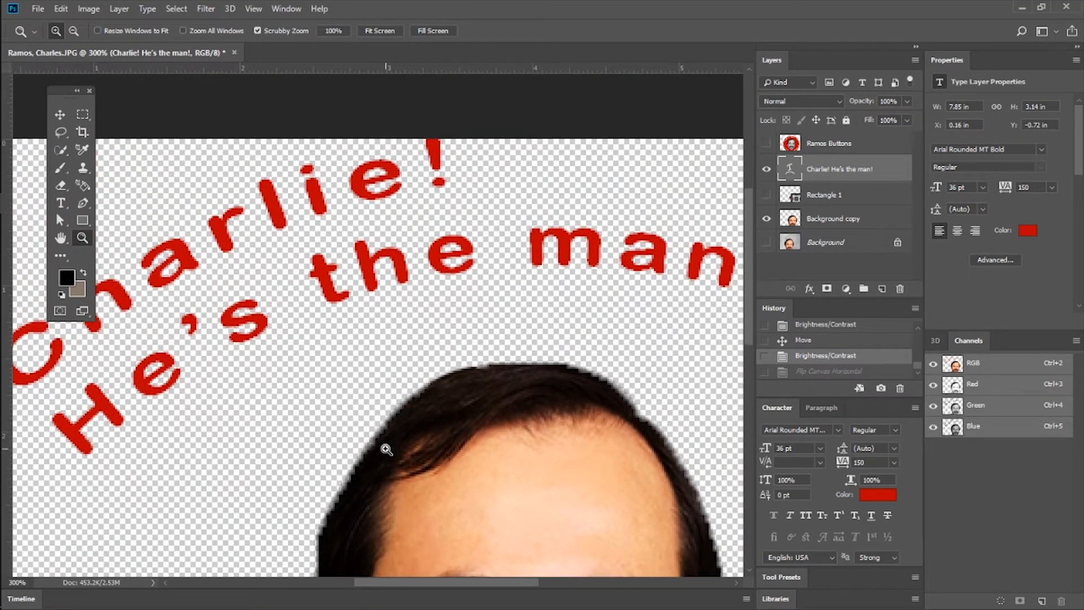
pyautogui.press('super')
pyautogui.hscroll(-3, 637, 503)
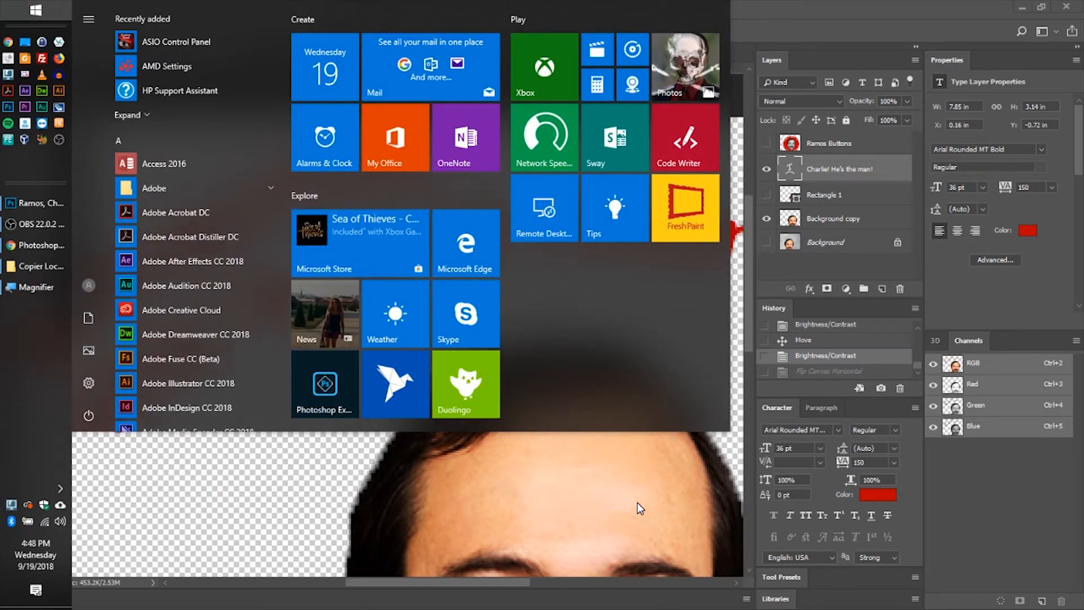
pyautogui.press('super')
pyautogui.hscroll(-4, 626, 498)
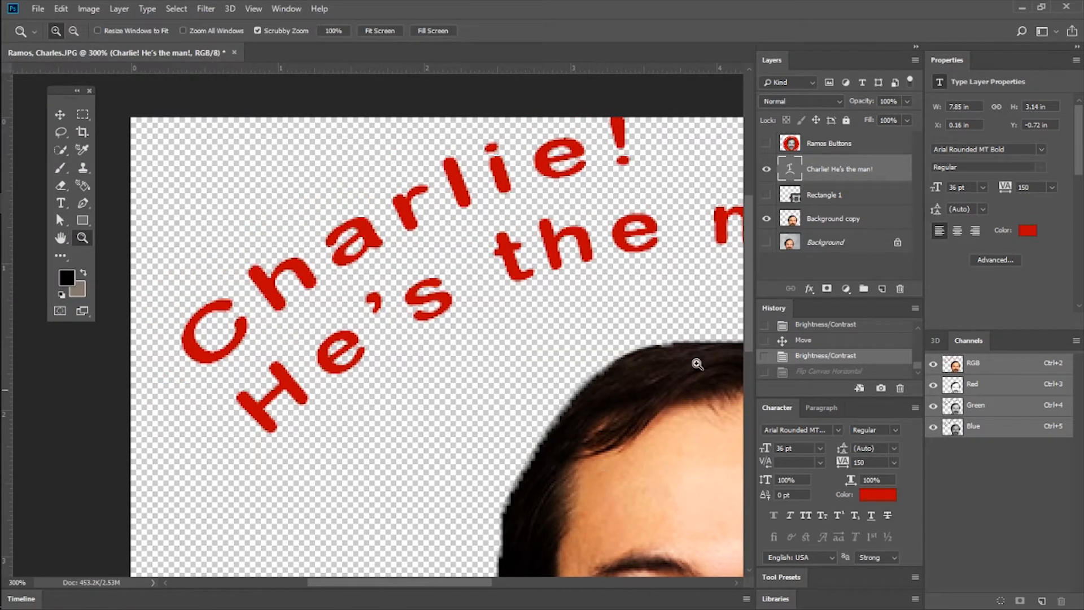
# Add a Bevel & Emboss effect to the red warped text layer and set its depth to 157%.
pyautogui.rightClick(848, 172)
pyautogui.click(896, 33)
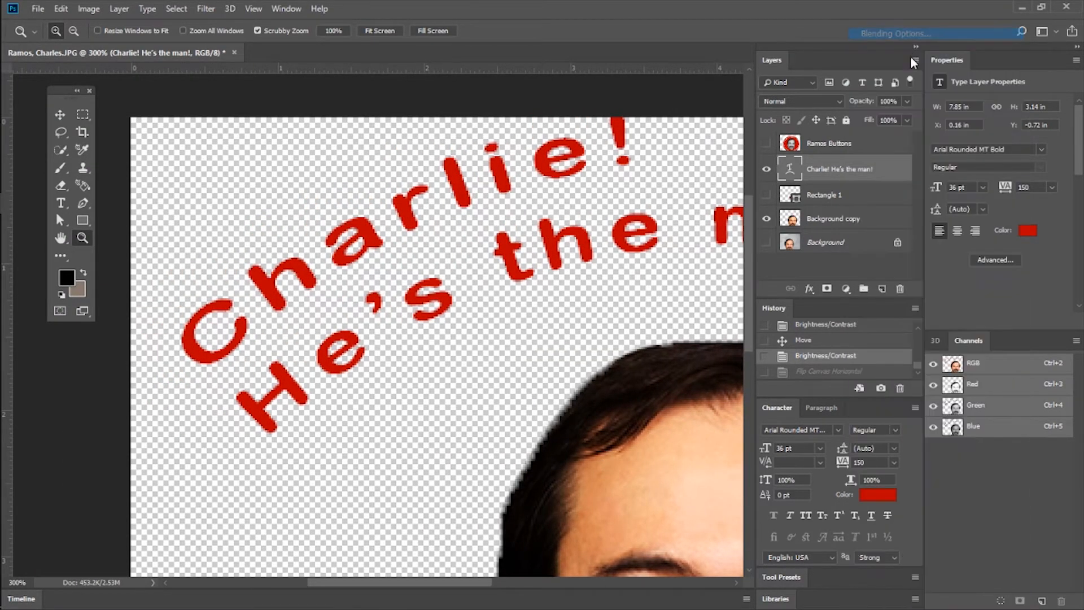
pyautogui.moveTo(477, 138); pyautogui.dragTo(626, 257)
pyautogui.click(521, 319)
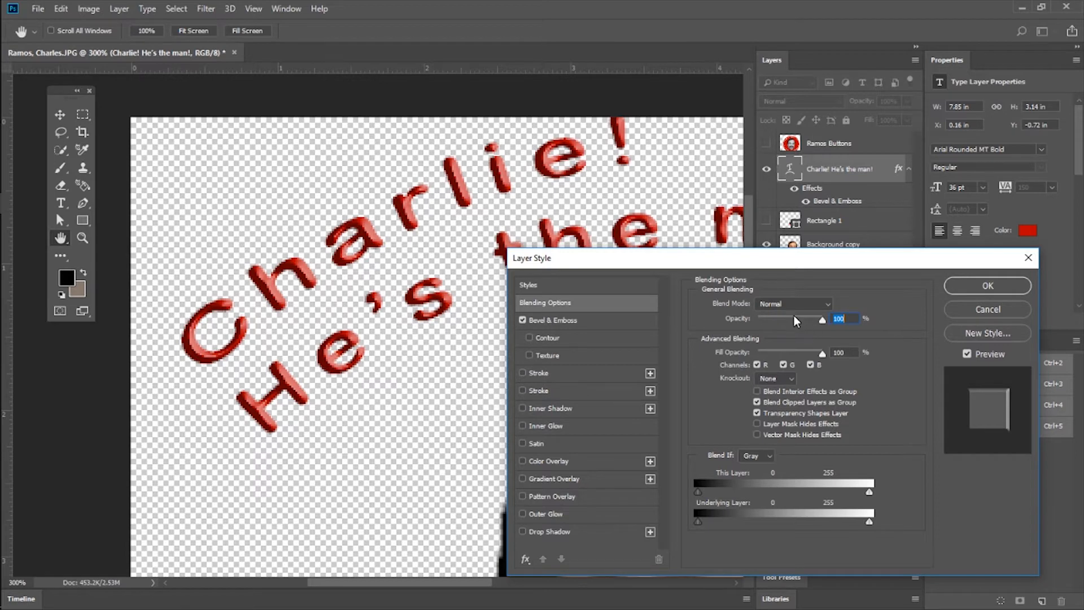
pyautogui.moveTo(821, 321)
pyautogui.mouseDown()
pyautogui.moveTo(784, 321)
pyautogui.moveTo(822, 323)
pyautogui.mouseUp()
pyautogui.click(556, 320)
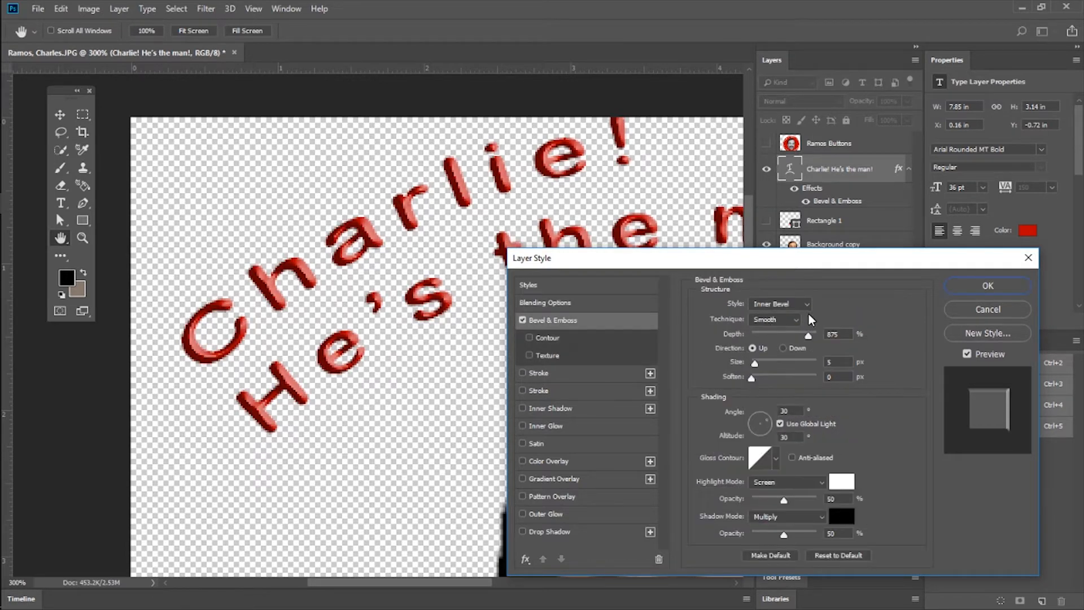
pyautogui.moveTo(808, 335); pyautogui.dragTo(767, 336)
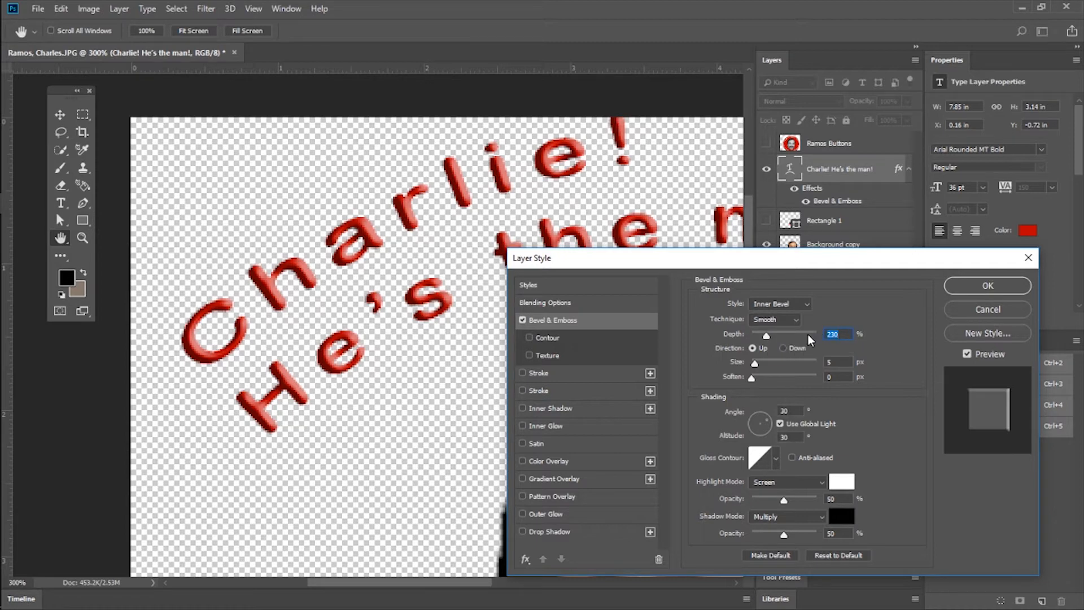
pyautogui.moveTo(765, 334); pyautogui.dragTo(761, 335)
# Add a Drop Shadow to the red warped text layer with a distance of 4 px, and apply the layer style.
pyautogui.moveTo(756, 266); pyautogui.dragTo(821, 268)
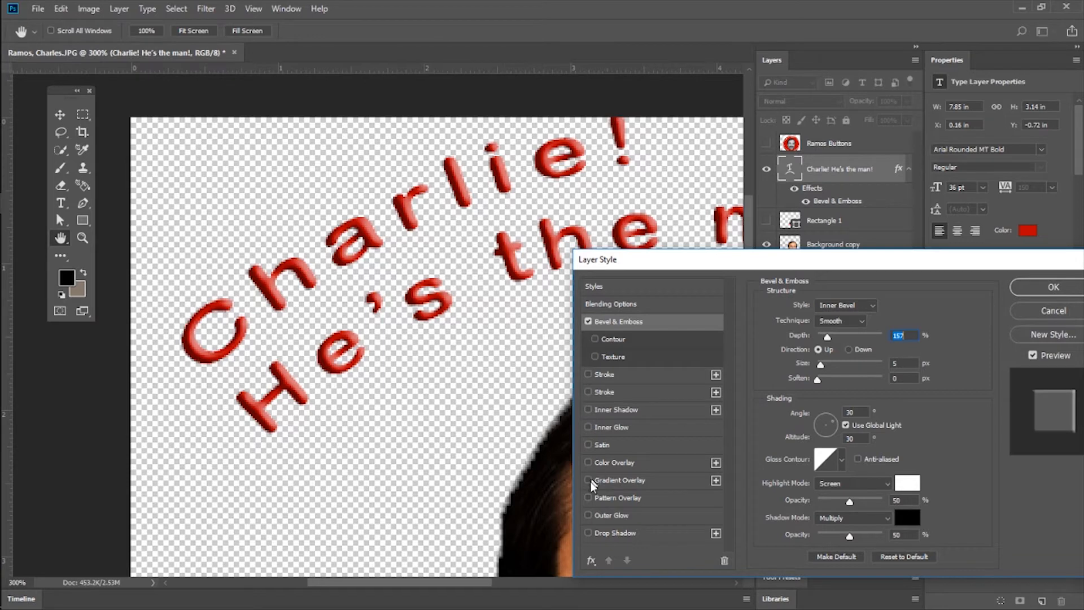
pyautogui.click(589, 533)
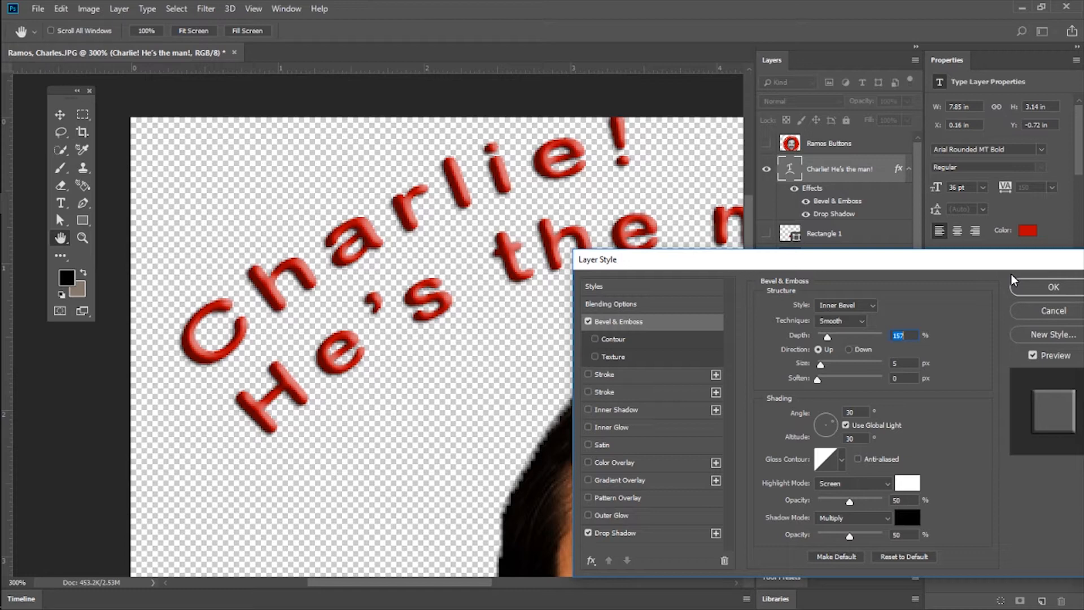
pyautogui.click(625, 534)
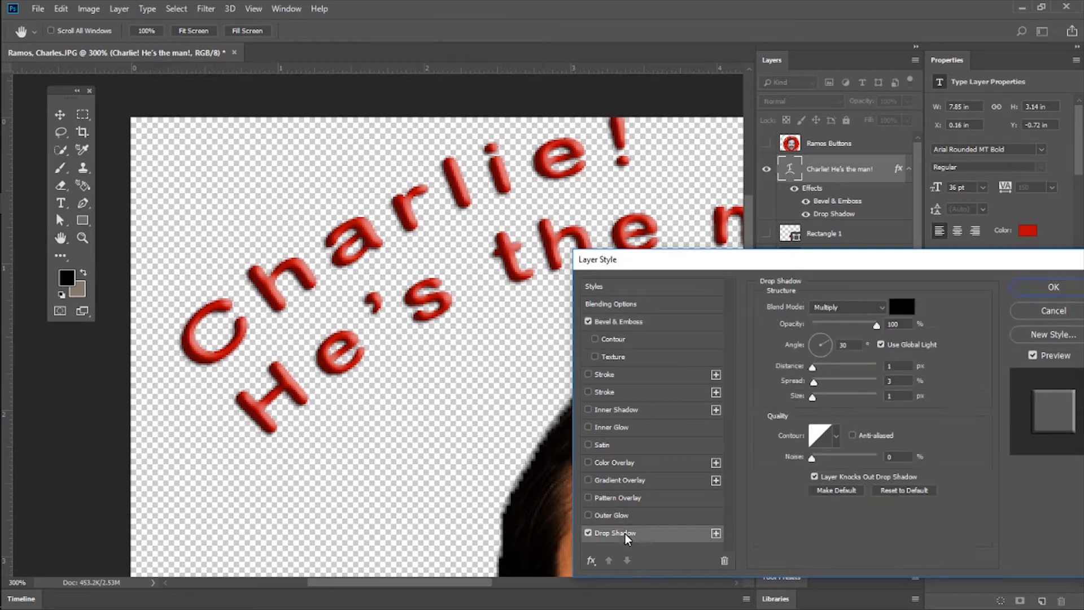
pyautogui.moveTo(810, 367); pyautogui.dragTo(815, 368)
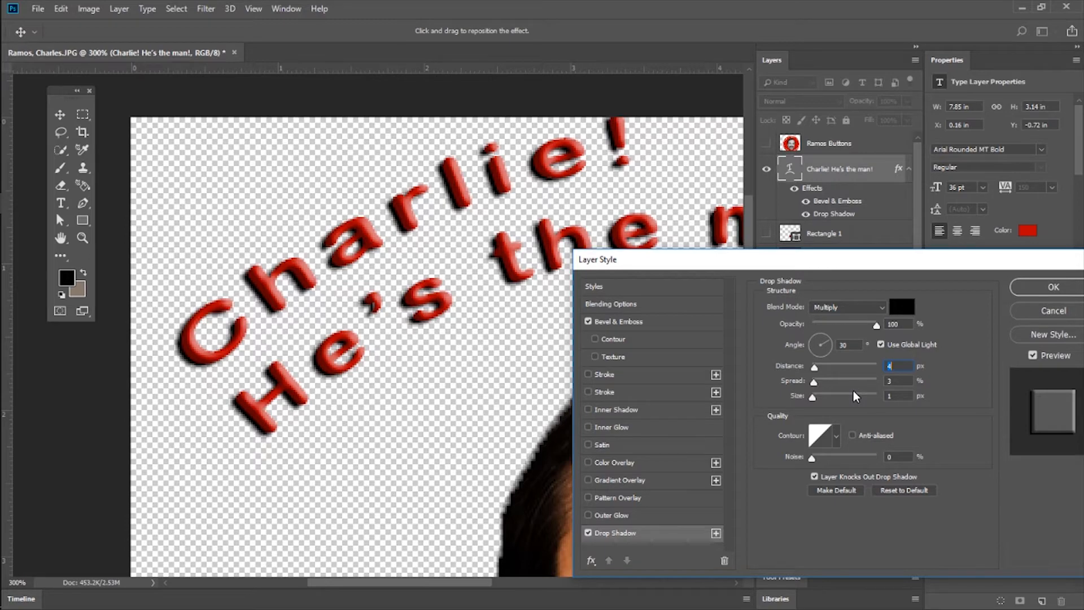
pyautogui.moveTo(885, 266); pyautogui.dragTo(829, 211)
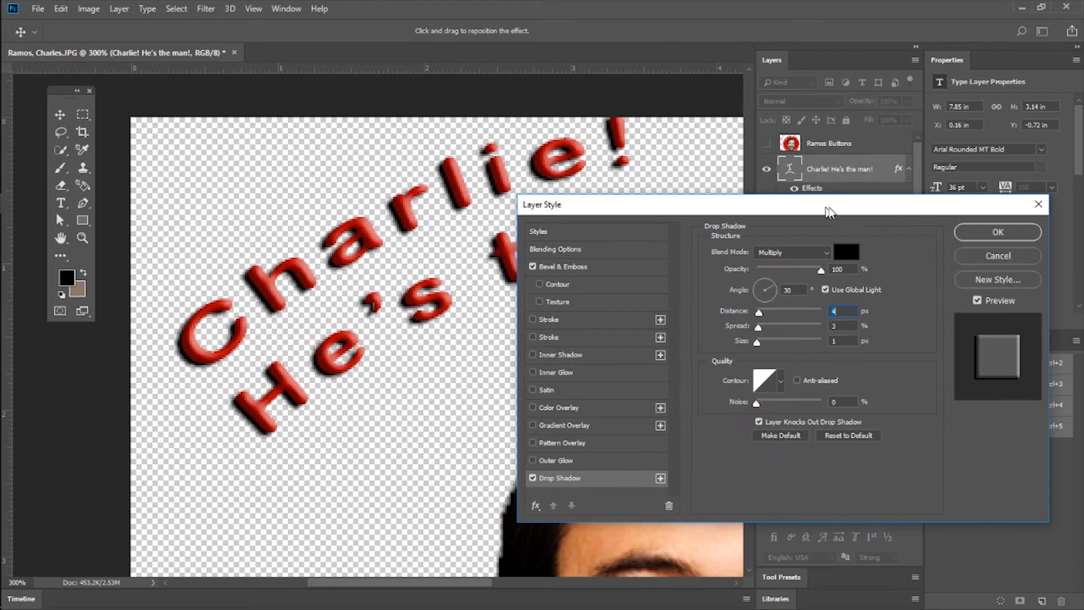
pyautogui.click(996, 236)
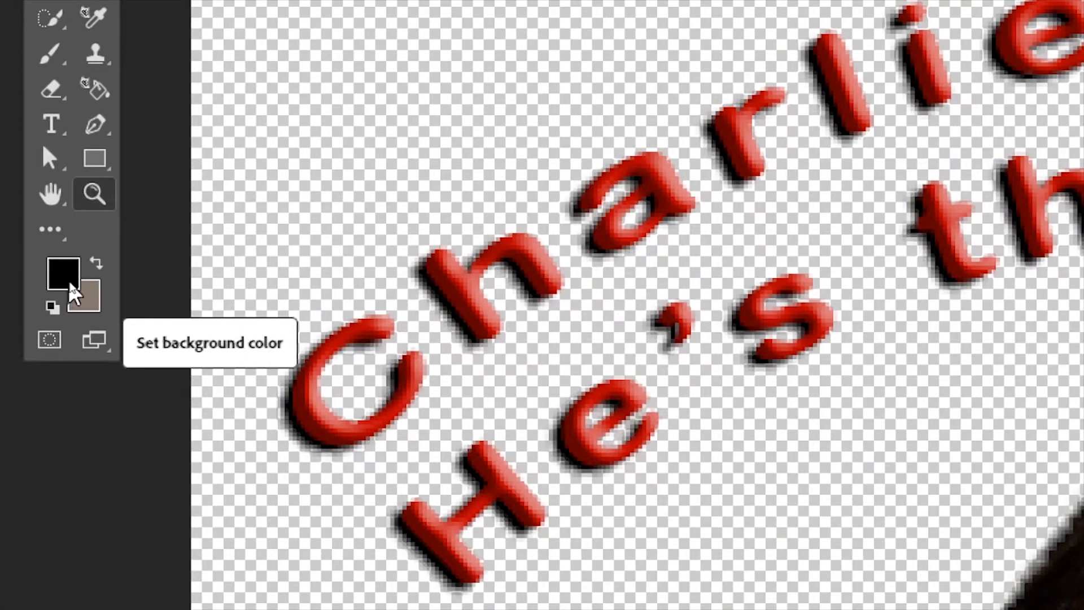
# Try out foreground colors in the Color Picker, from pure red #ff0000 through dark red #882b2b to teal #2b8088.
pyautogui.click(62, 277)
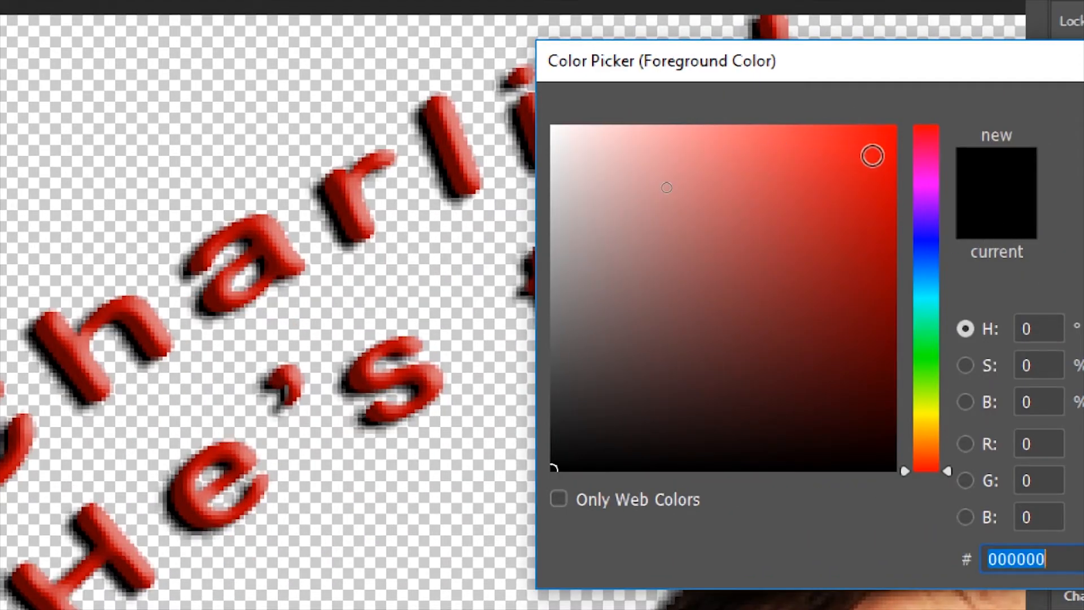
pyautogui.click(1074, 113)
pyautogui.moveTo(897, 122)
pyautogui.mouseDown()
pyautogui.moveTo(813, 247)
pyautogui.moveTo(929, 89)
pyautogui.moveTo(935, 107)
pyautogui.mouseUp()
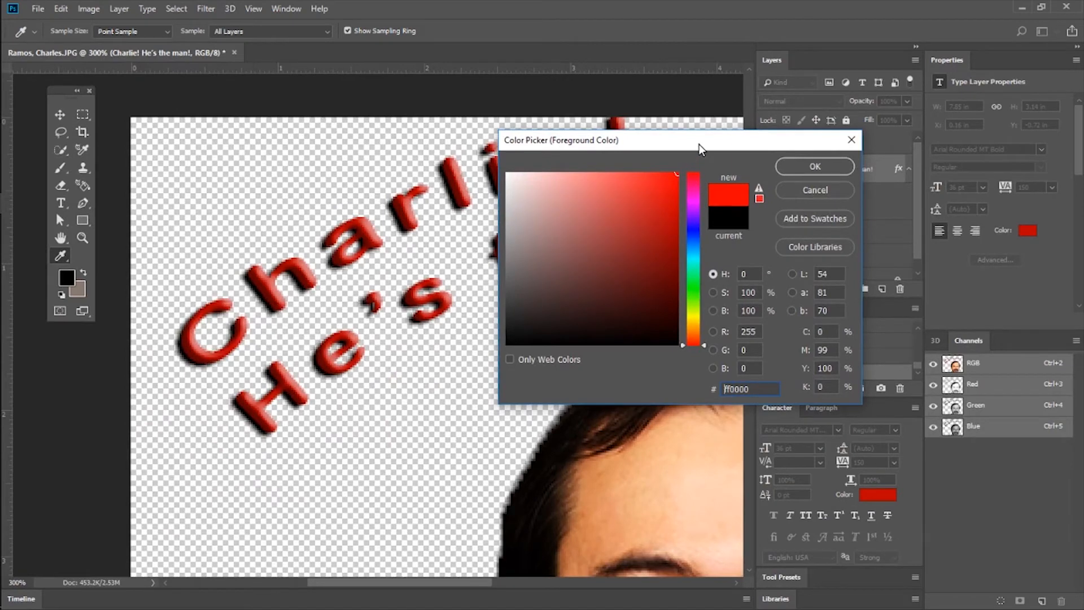
pyautogui.moveTo(699, 144); pyautogui.dragTo(555, 163)
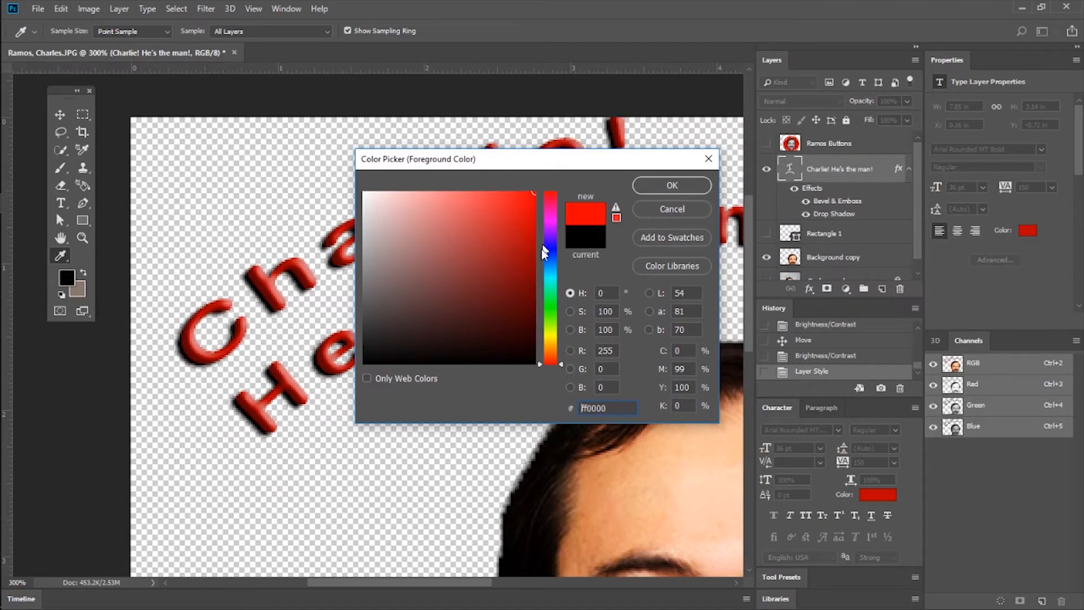
pyautogui.moveTo(515, 218)
pyautogui.mouseDown()
pyautogui.moveTo(501, 218)
pyautogui.moveTo(399, 303)
pyautogui.moveTo(528, 269)
pyautogui.moveTo(451, 192)
pyautogui.moveTo(445, 314)
pyautogui.moveTo(501, 215)
pyautogui.moveTo(469, 281)
pyautogui.moveTo(491, 270)
pyautogui.moveTo(481, 272)
pyautogui.mouseUp()
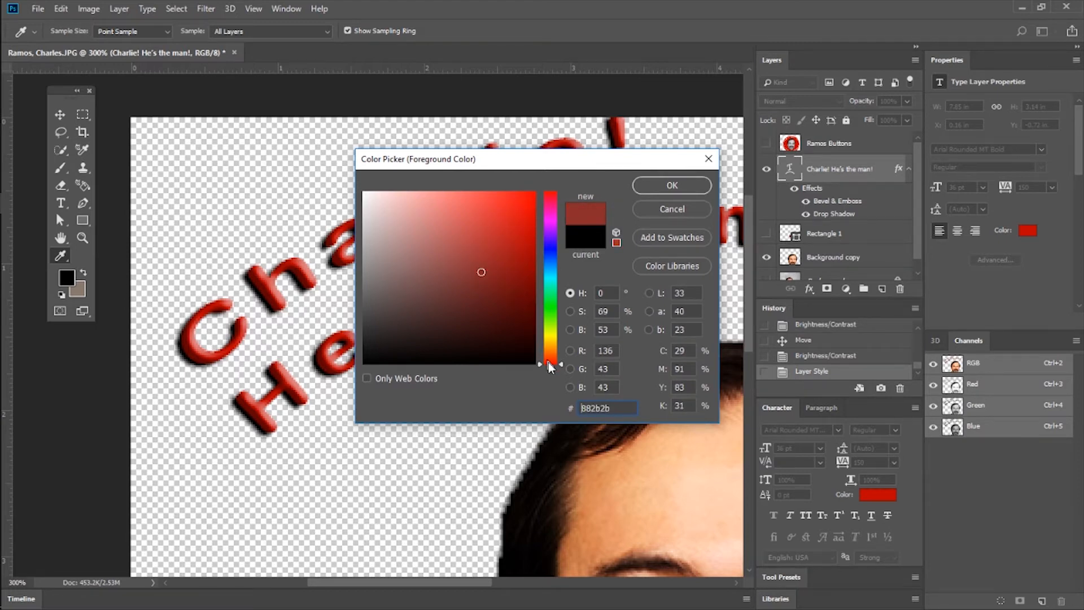
pyautogui.moveTo(561, 366); pyautogui.dragTo(558, 278)
pyautogui.moveTo(512, 162); pyautogui.dragTo(702, 153)
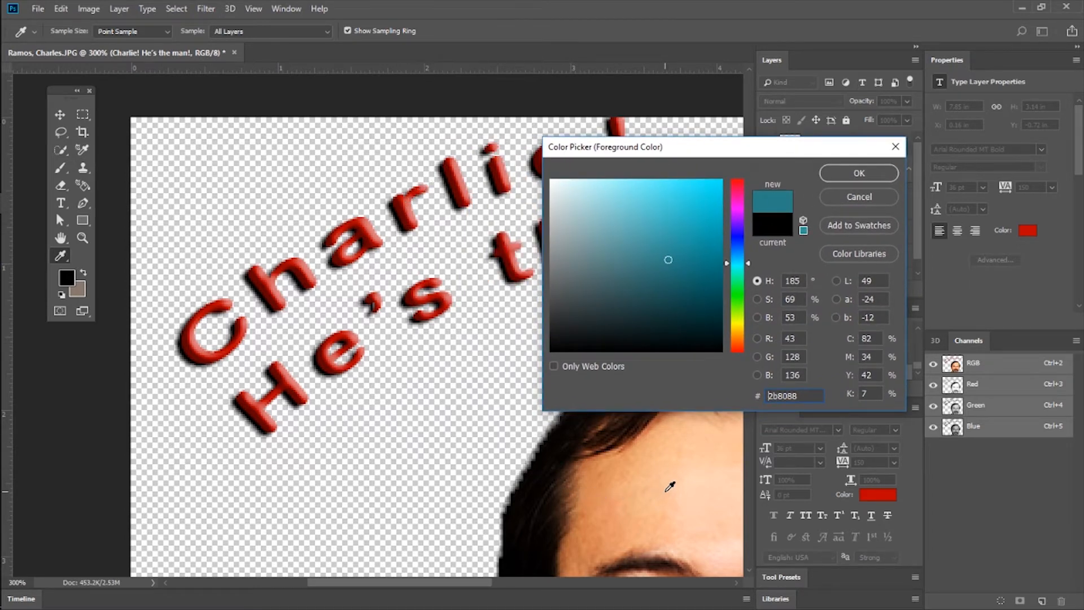
# Sample the skin tone #fbc499 from the portrait's forehead, select its hex code, and cancel the foreground color change.
pyautogui.moveTo(699, 466); pyautogui.dragTo(664, 468)
pyautogui.moveTo(782, 146); pyautogui.dragTo(407, 146)
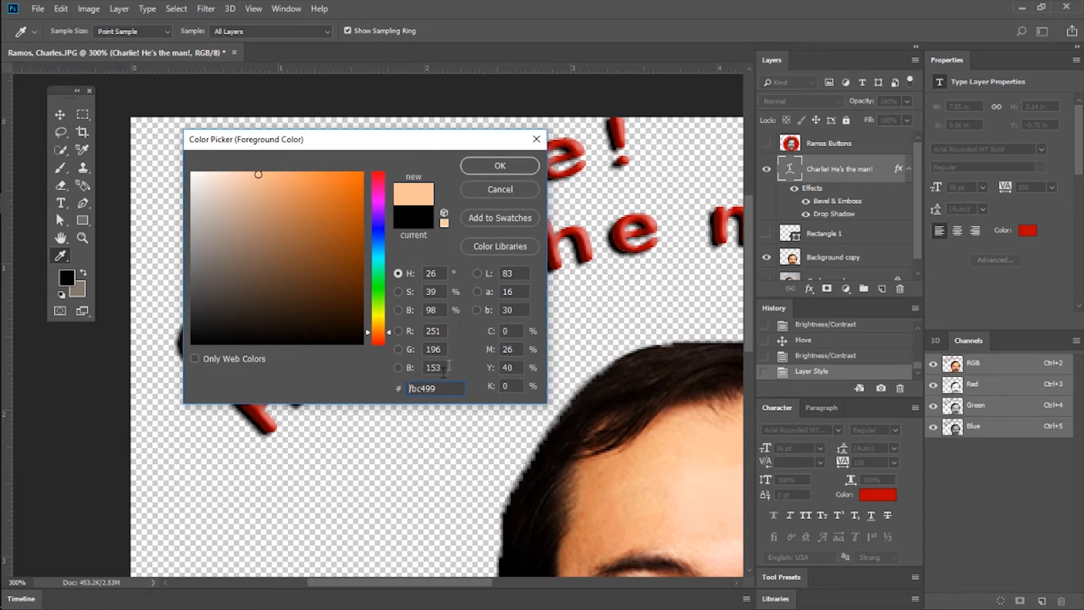
pyautogui.moveTo(436, 388); pyautogui.dragTo(403, 394)
pyautogui.click(450, 392)
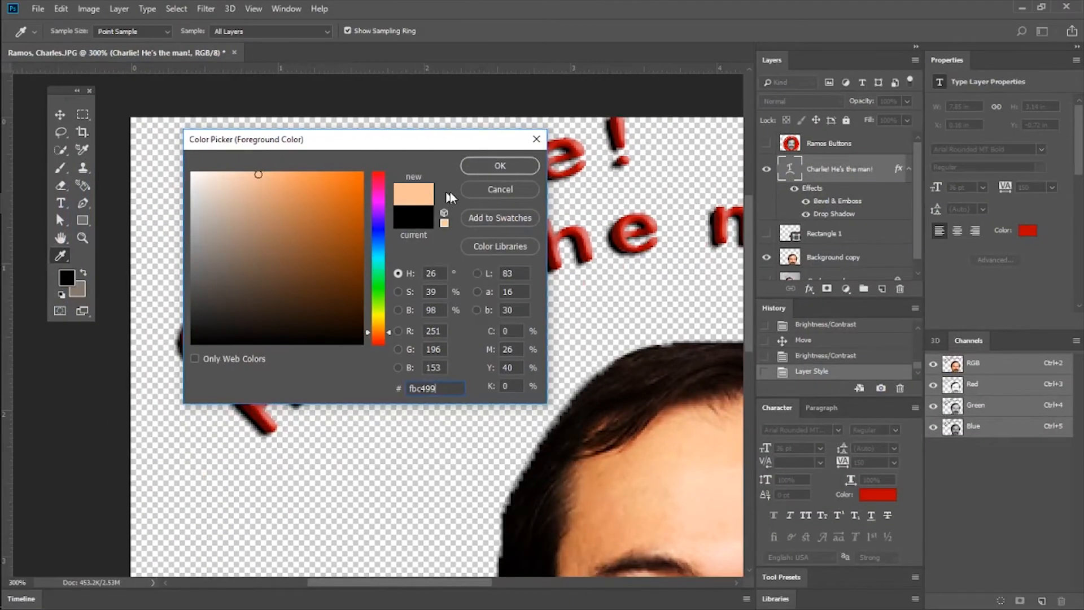
pyautogui.click(543, 54)
# Zoom out to 200% to show the portrait and make the Background copy layer active.
pyautogui.press('z')
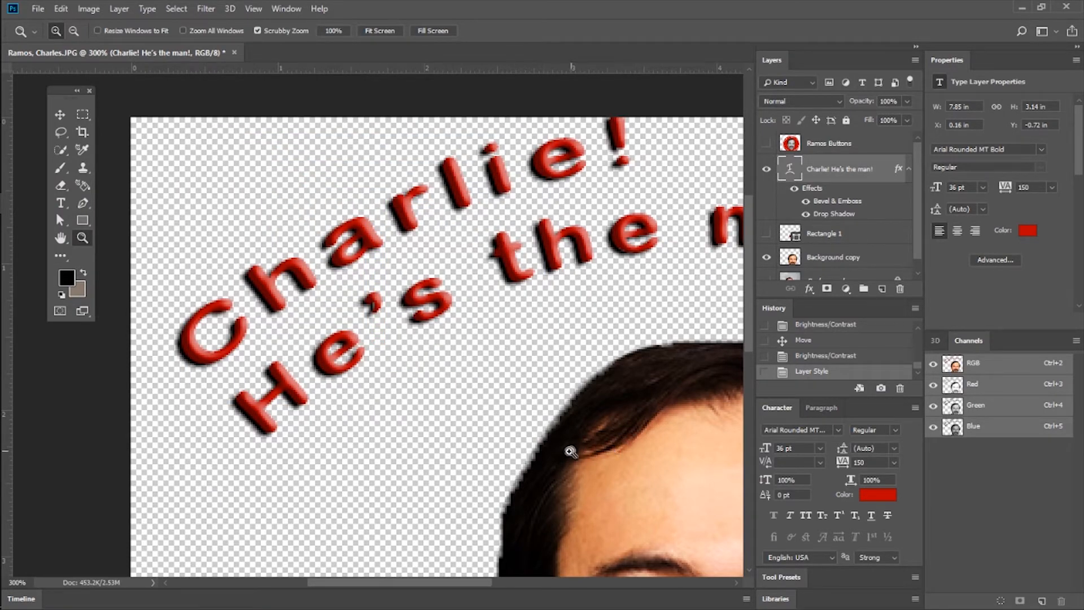
pyautogui.scroll(-5, 565, 435)
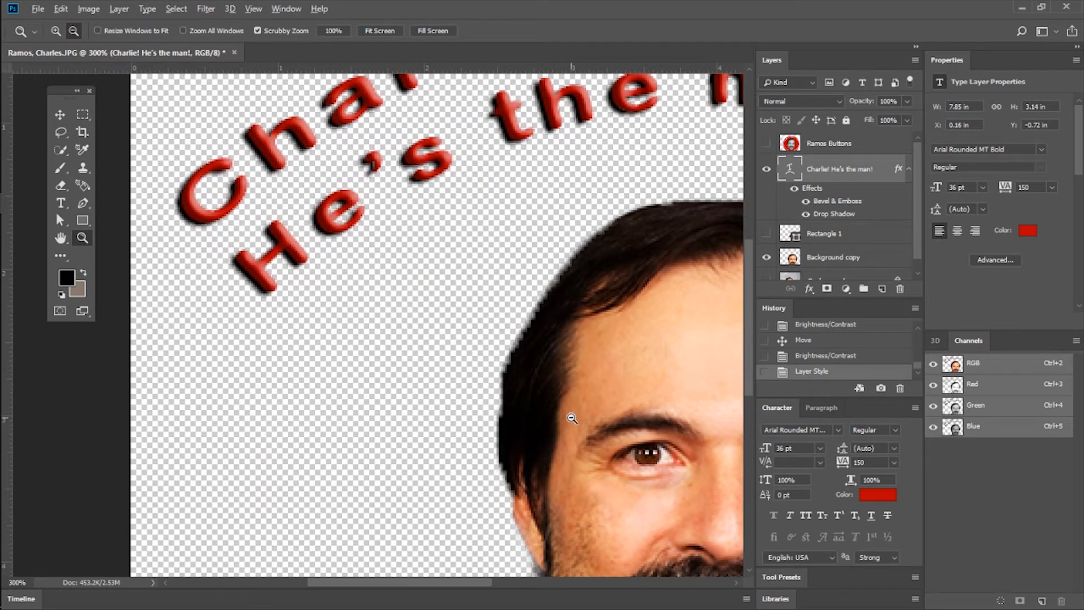
pyautogui.keyDown('alt'); pyautogui.click(570, 417); pyautogui.keyUp('alt')
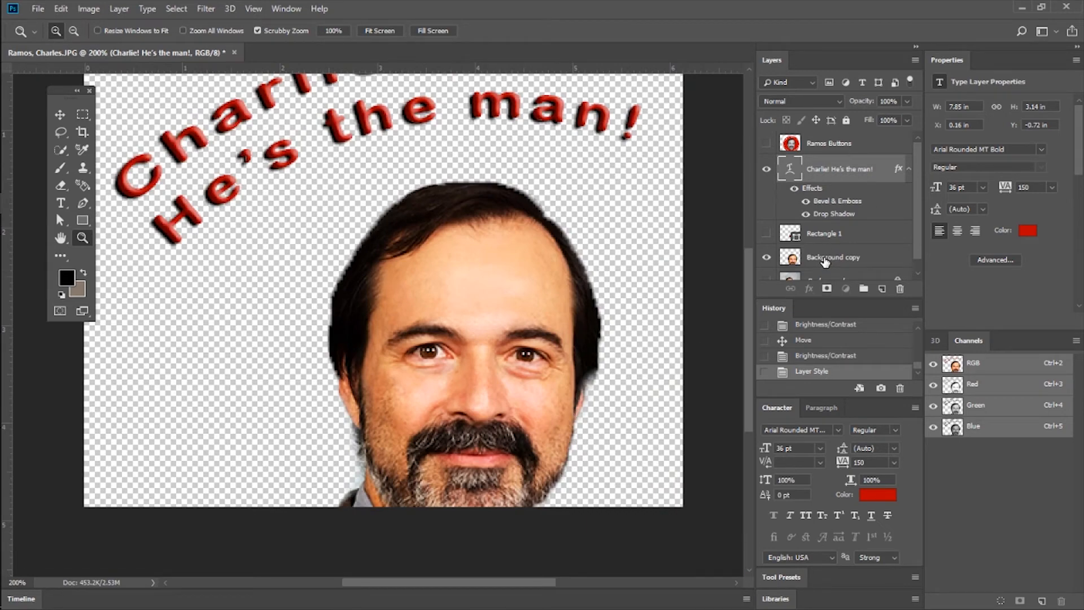
pyautogui.click(824, 260)
# Try to apply the Flame render filter to the Background copy layer.
pyautogui.click(205, 8)
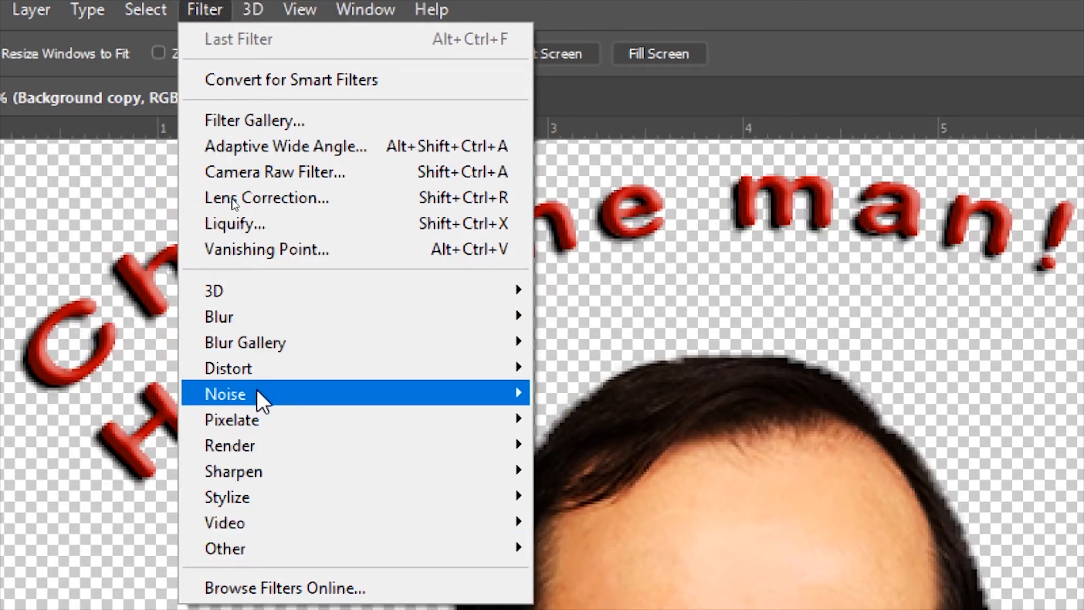
pyautogui.moveTo(258, 391)
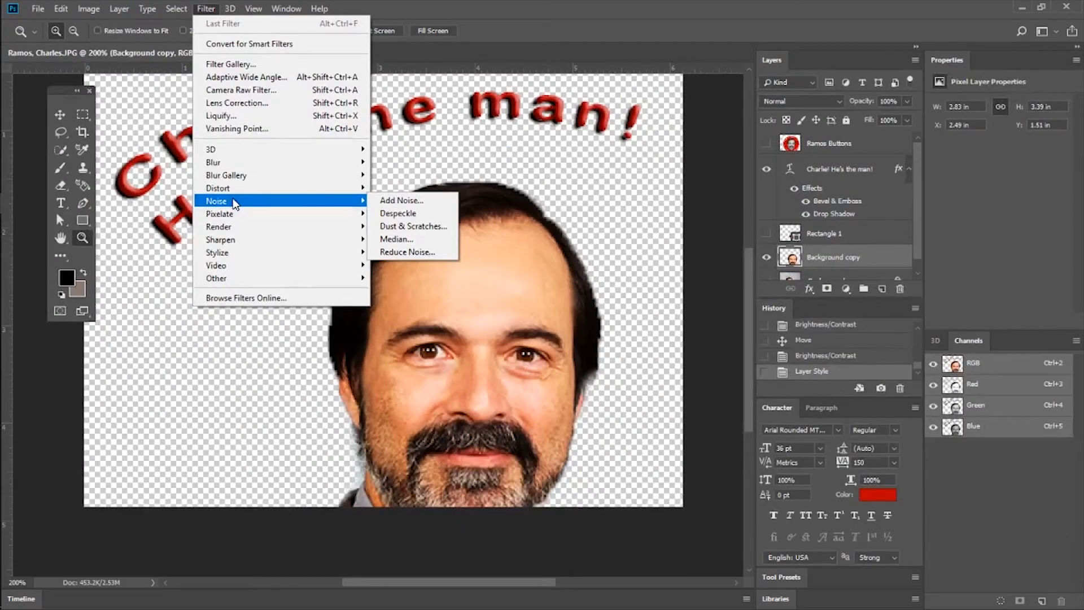
pyautogui.moveTo(237, 232)
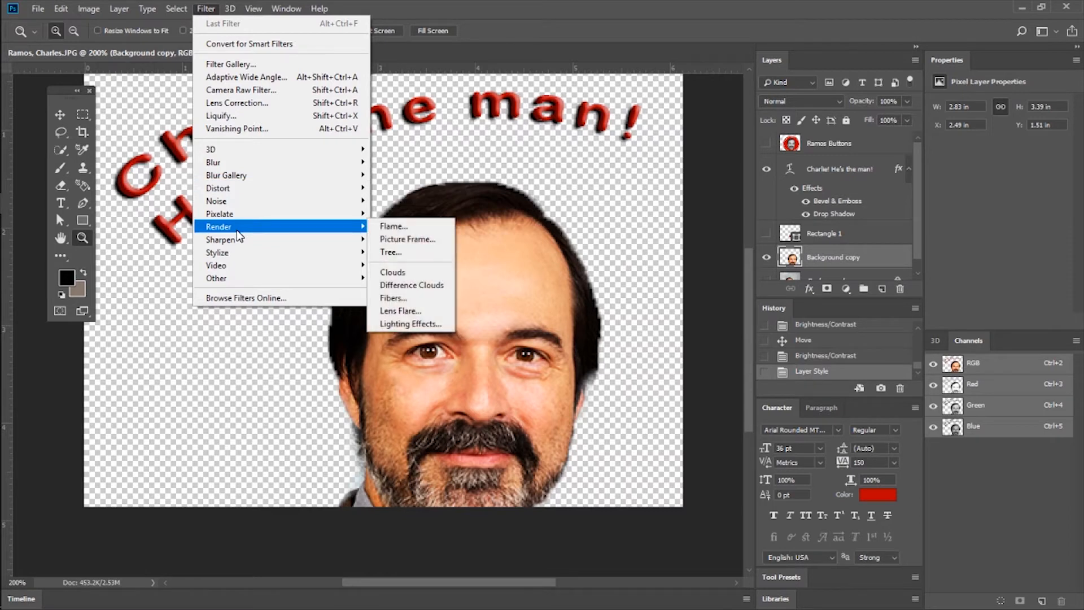
pyautogui.click(394, 227)
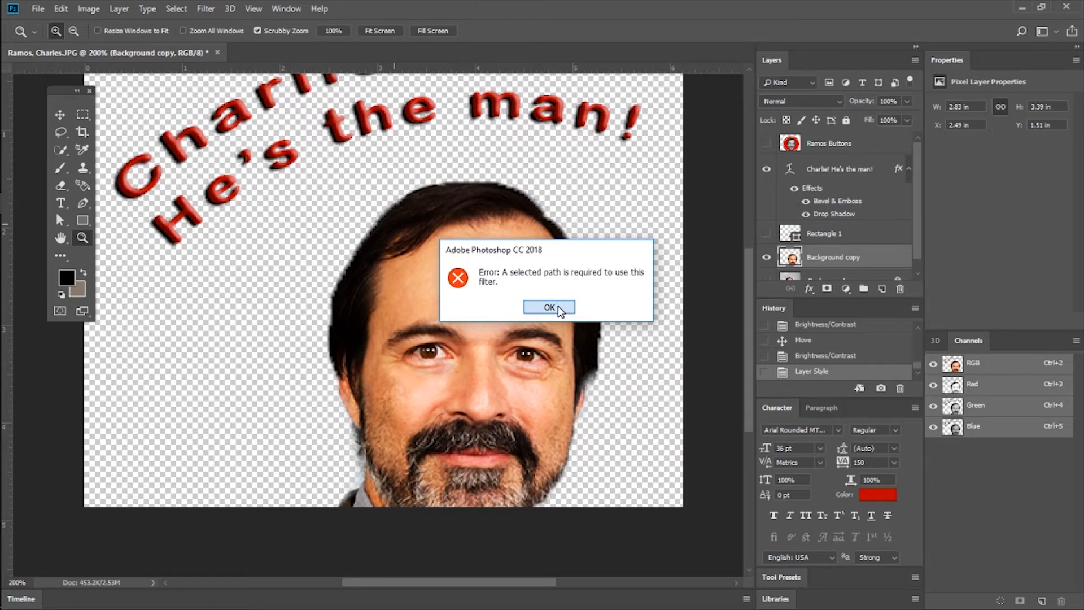
pyautogui.click(558, 307)
# Preview a Gaussian Blur on the Background copy layer, reduce its radius to 0.1 pixels, and cancel the filter.
pyautogui.moveTo(207, 9)
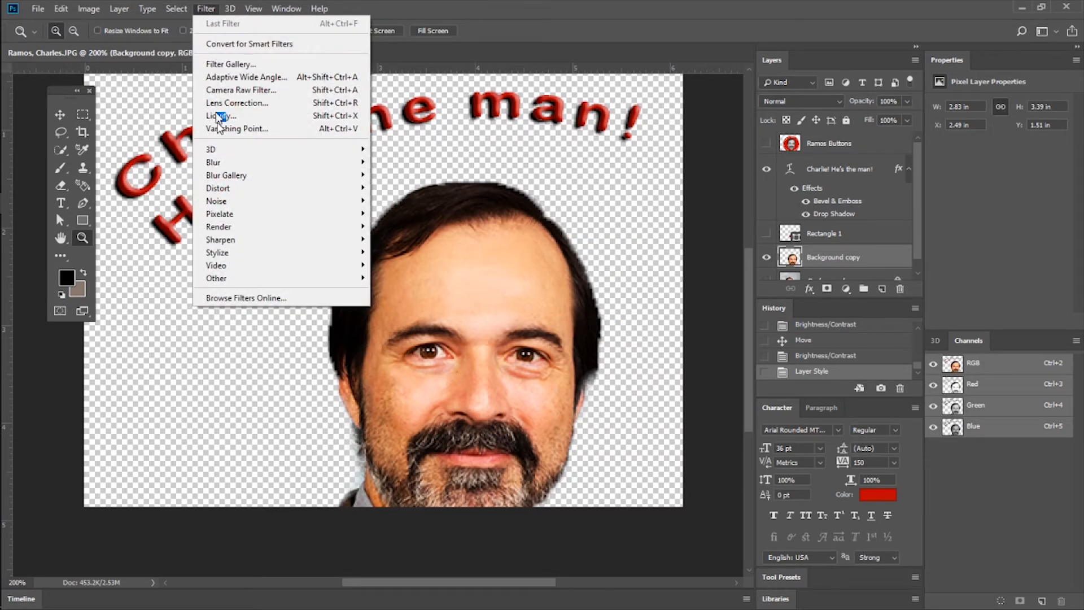
pyautogui.moveTo(247, 191)
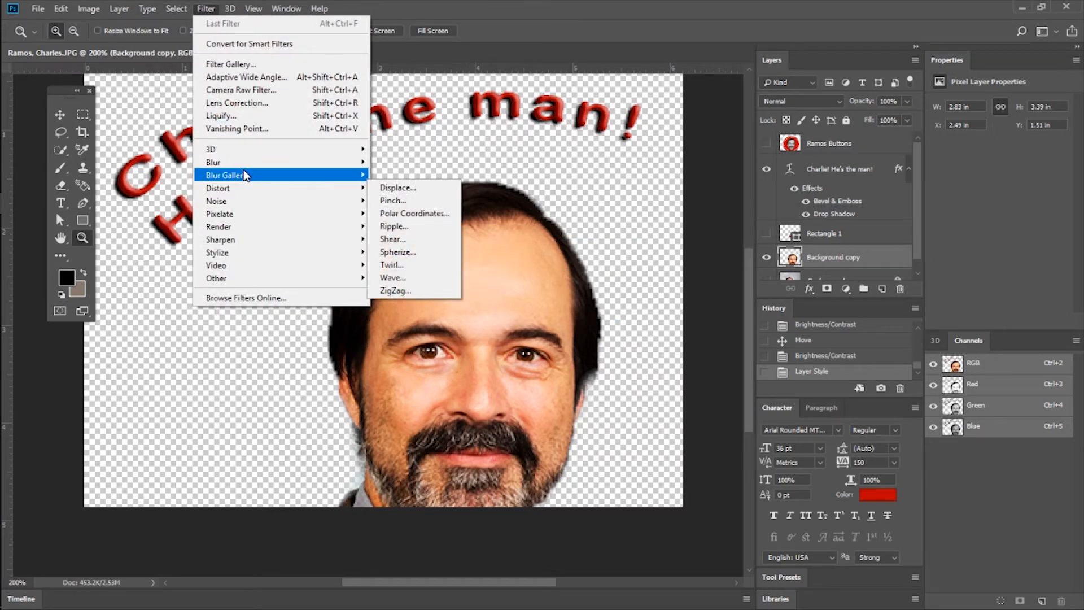
pyautogui.moveTo(239, 162)
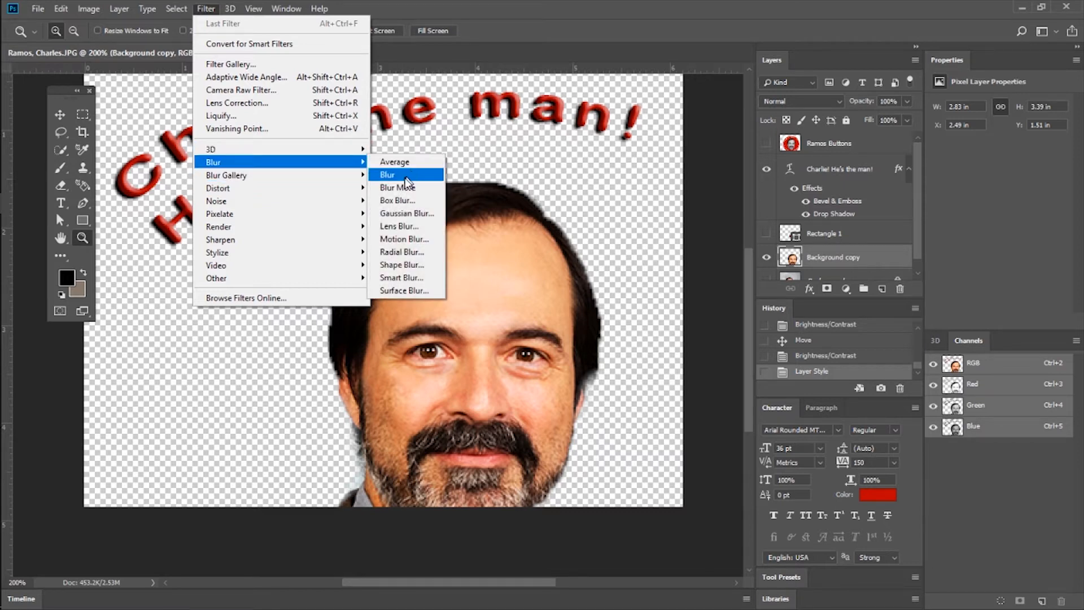
pyautogui.click(413, 213)
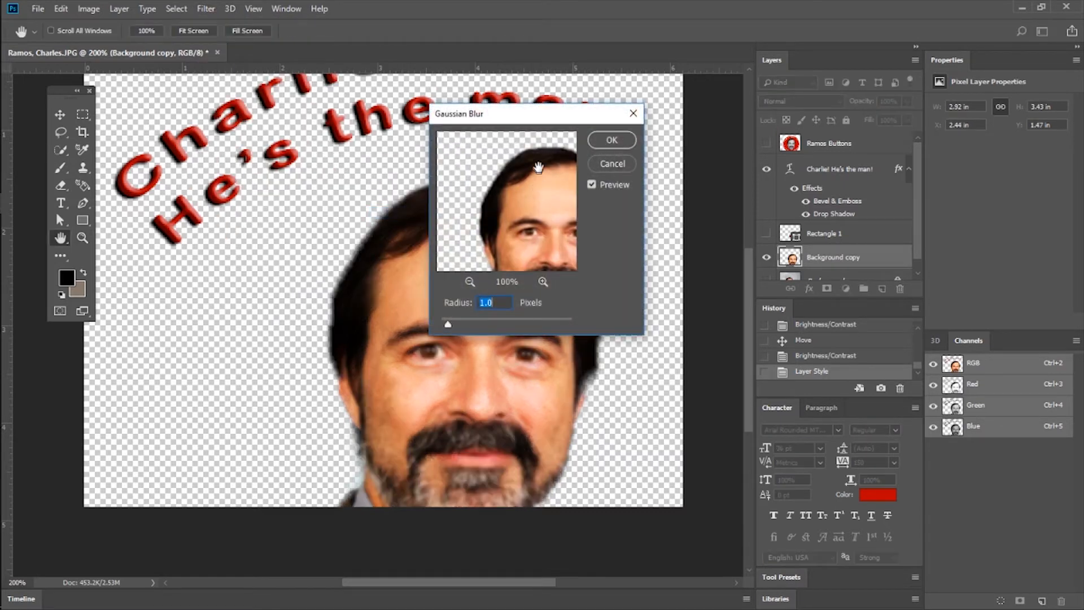
pyautogui.moveTo(542, 115); pyautogui.dragTo(474, 91)
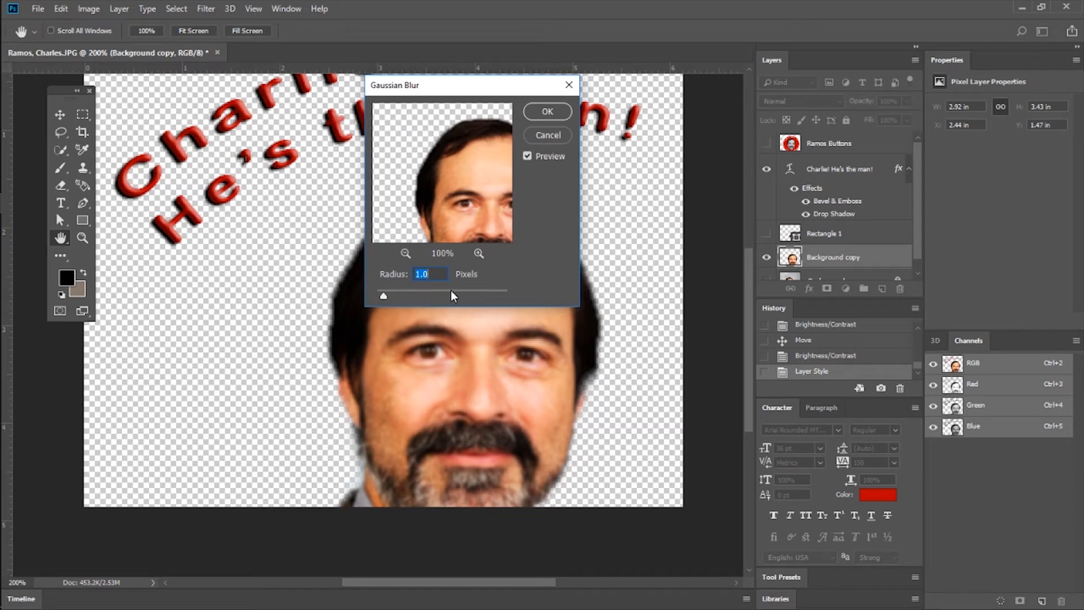
pyautogui.moveTo(426, 292); pyautogui.dragTo(385, 300)
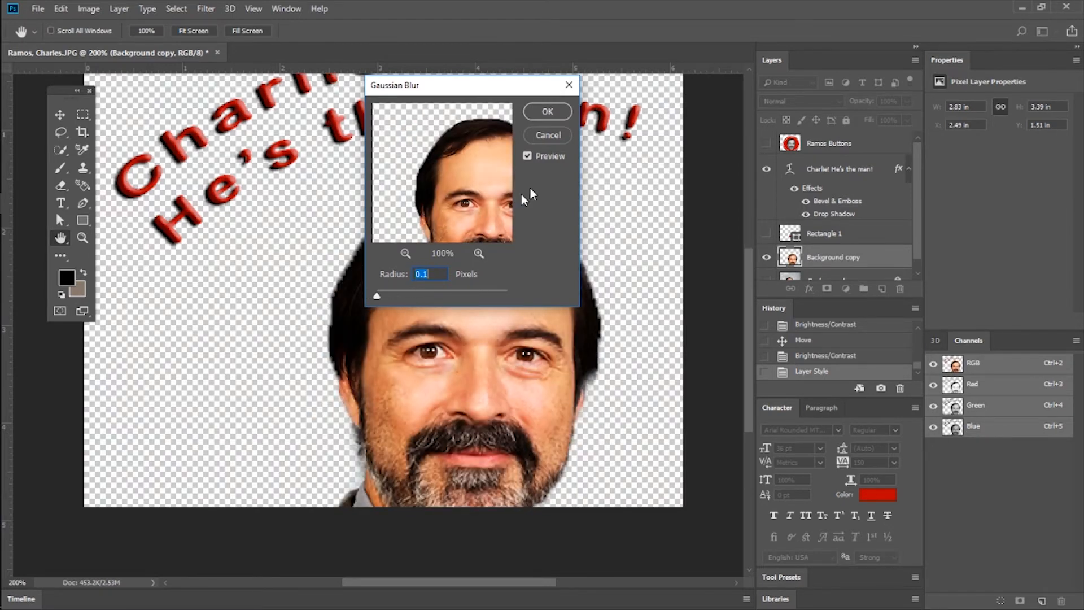
pyautogui.click(551, 135)
# Try the Oil Paint filter on the Background copy layer with stylization 6.4 and cleanliness 7.6, and revert to the Layer Style history state.
pyautogui.click(205, 9)
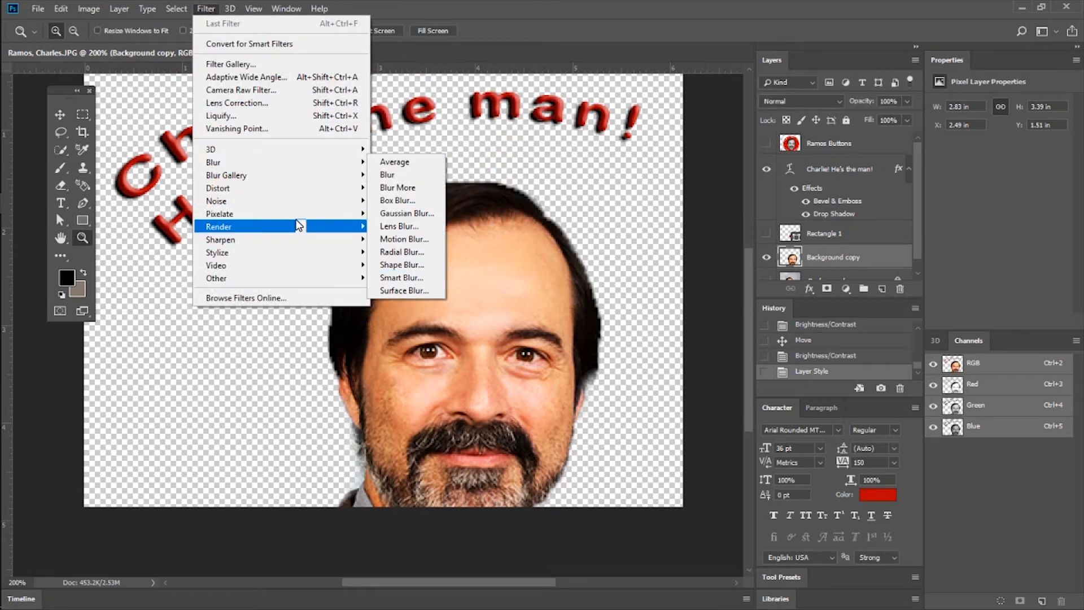
pyautogui.moveTo(279, 259)
pyautogui.click(406, 305)
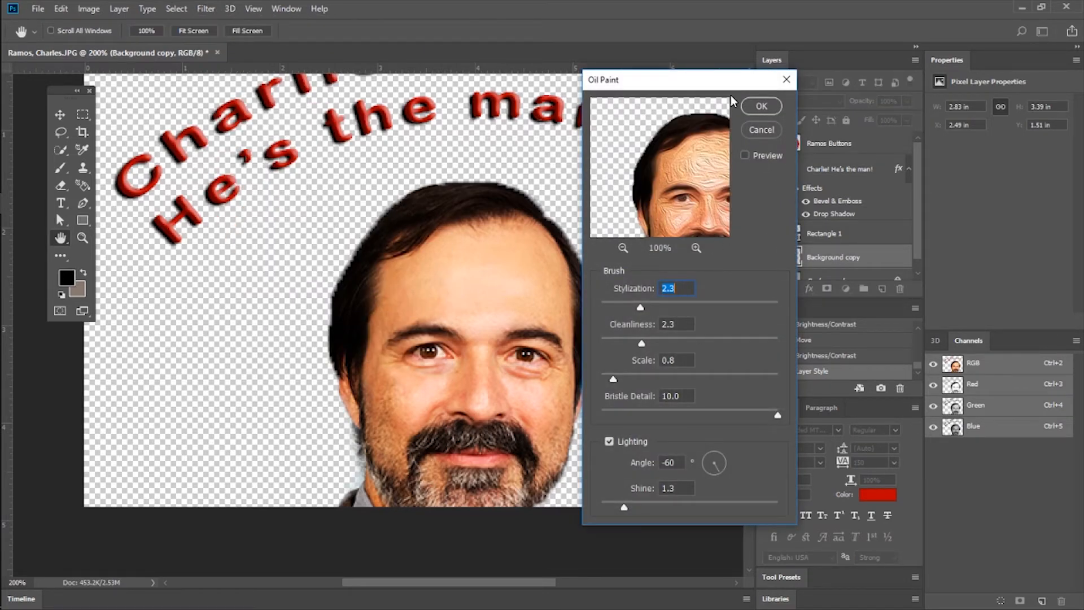
pyautogui.moveTo(693, 307); pyautogui.dragTo(713, 306)
pyautogui.moveTo(642, 342); pyautogui.dragTo(735, 342)
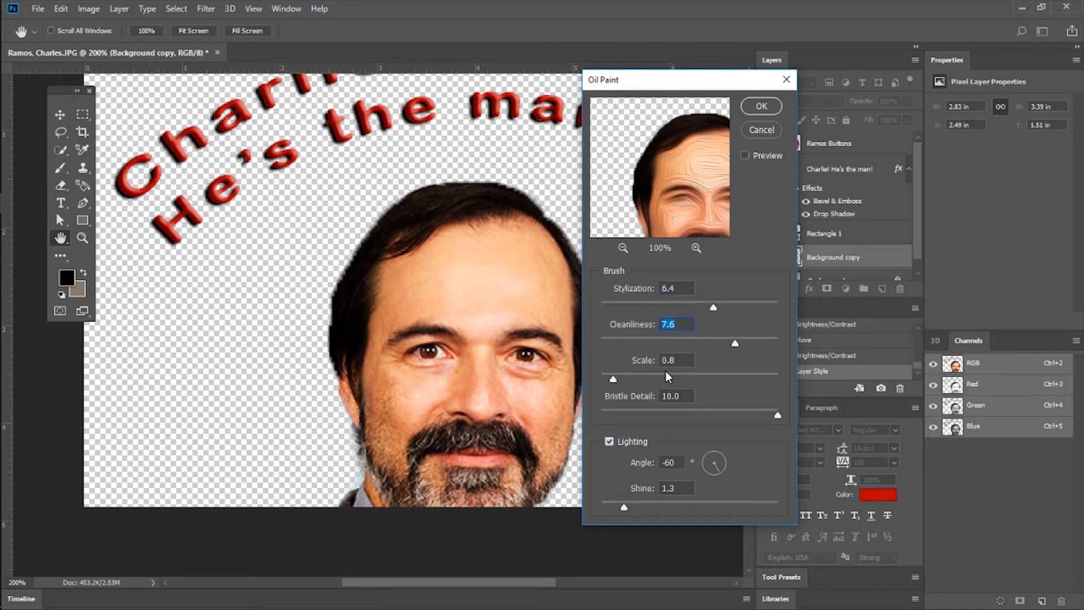
pyautogui.click(753, 104)
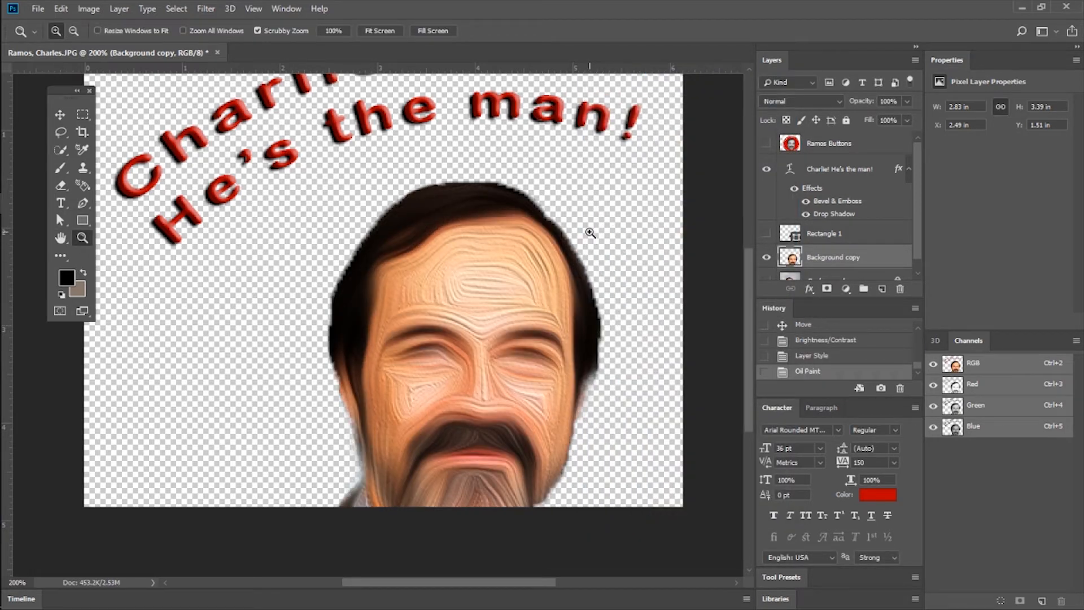
pyautogui.click(819, 359)
# Examine the Render filters available for the Background copy layer.
pyautogui.click(206, 9)
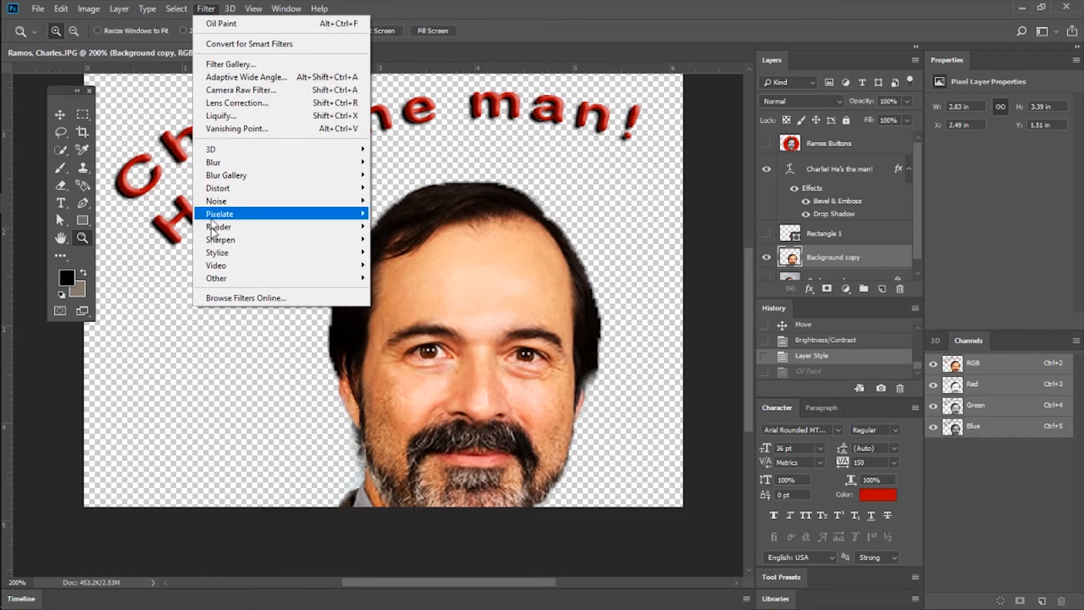
pyautogui.moveTo(237, 257)
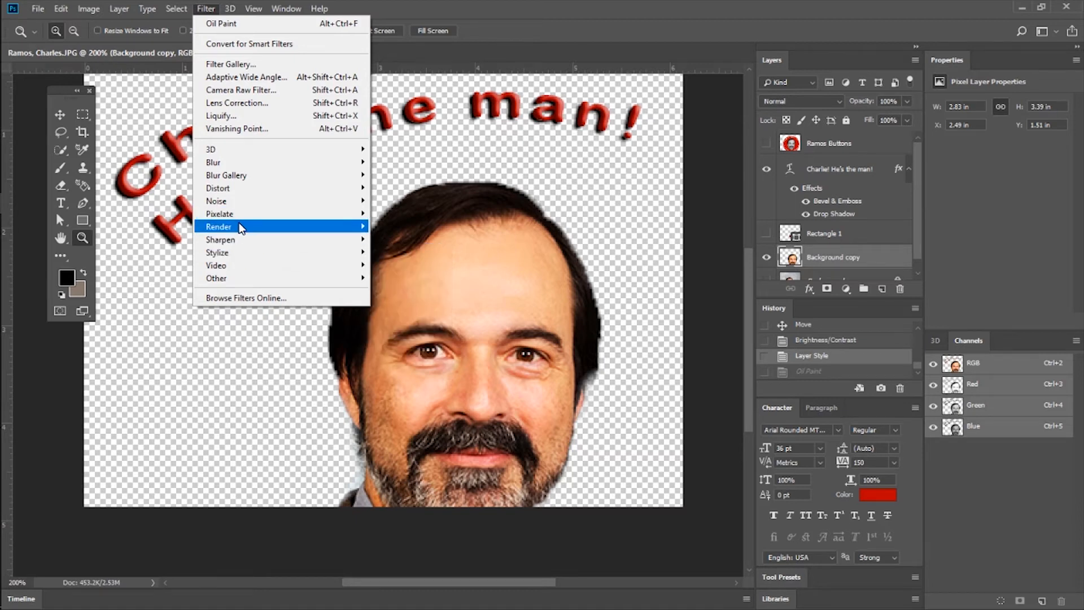
pyautogui.moveTo(241, 229)
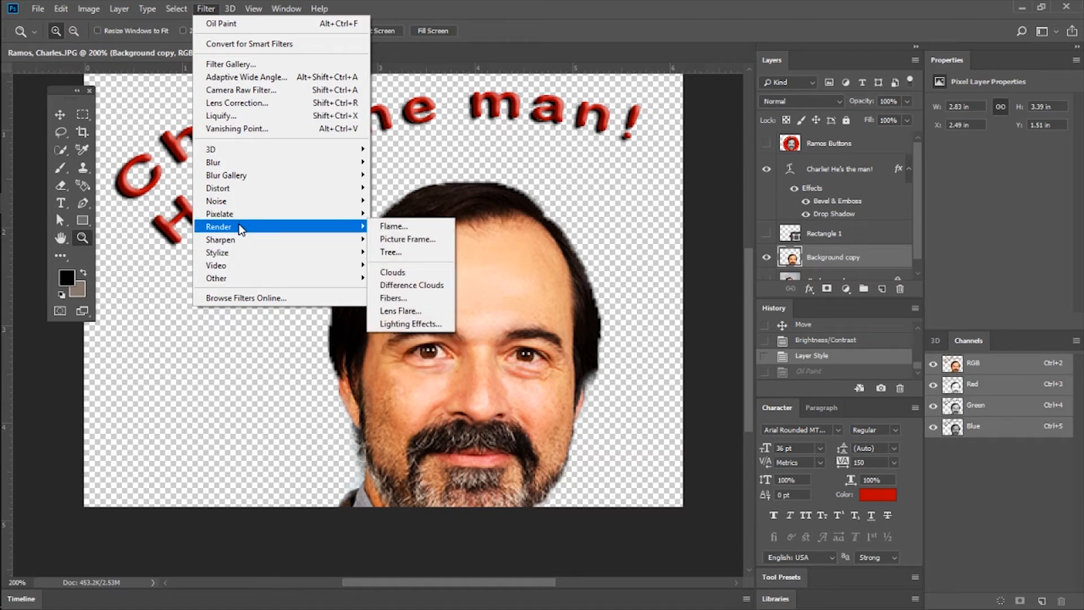
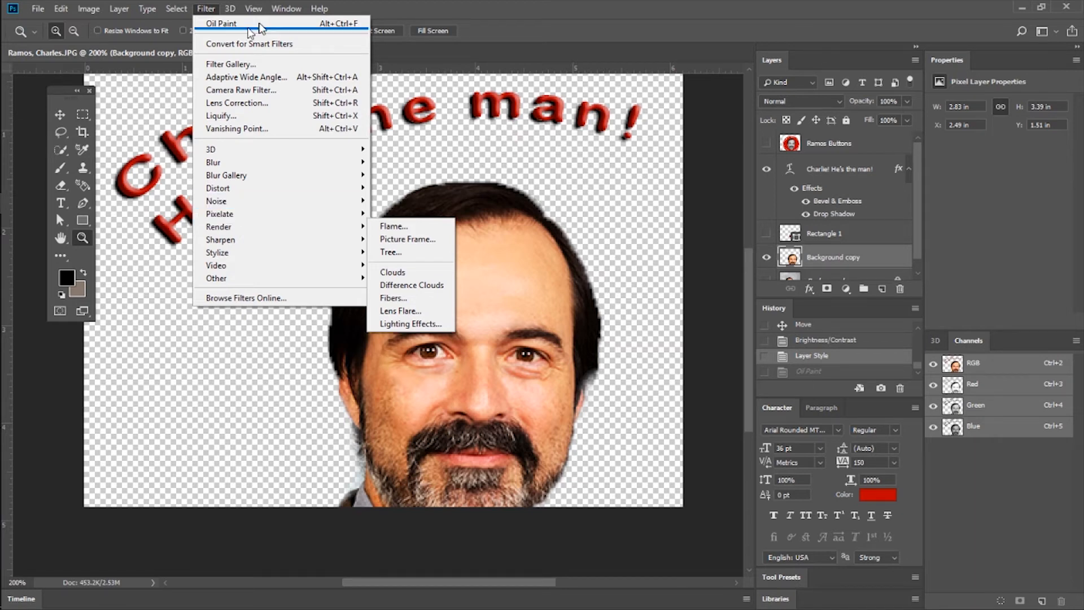
# Switch to Chrome and search Google Images for puppies in a new tab.
pyautogui.click(403, 8)
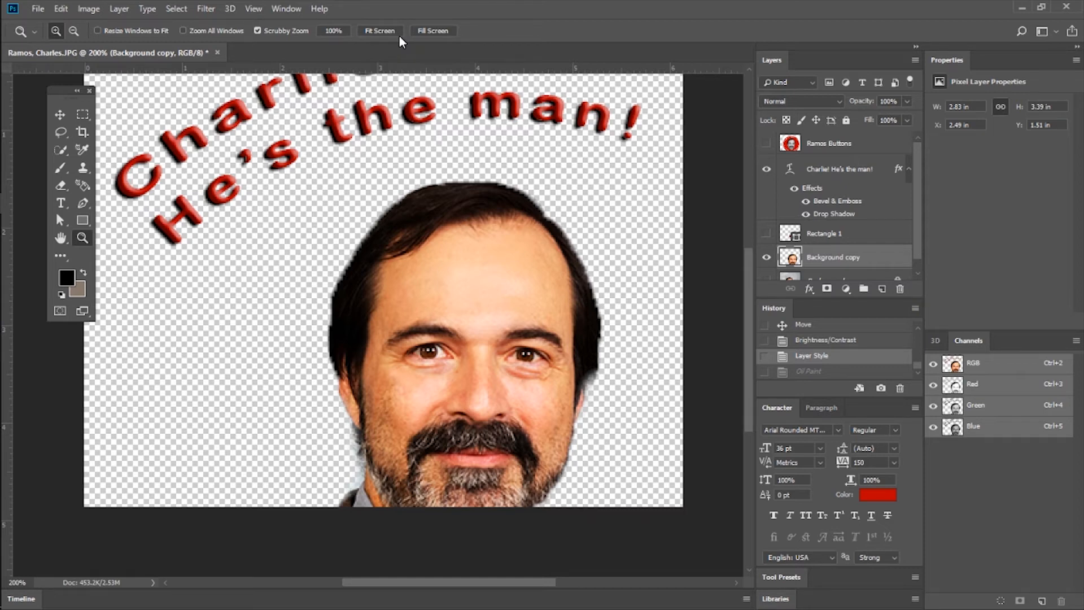
pyautogui.click(1022, 7)
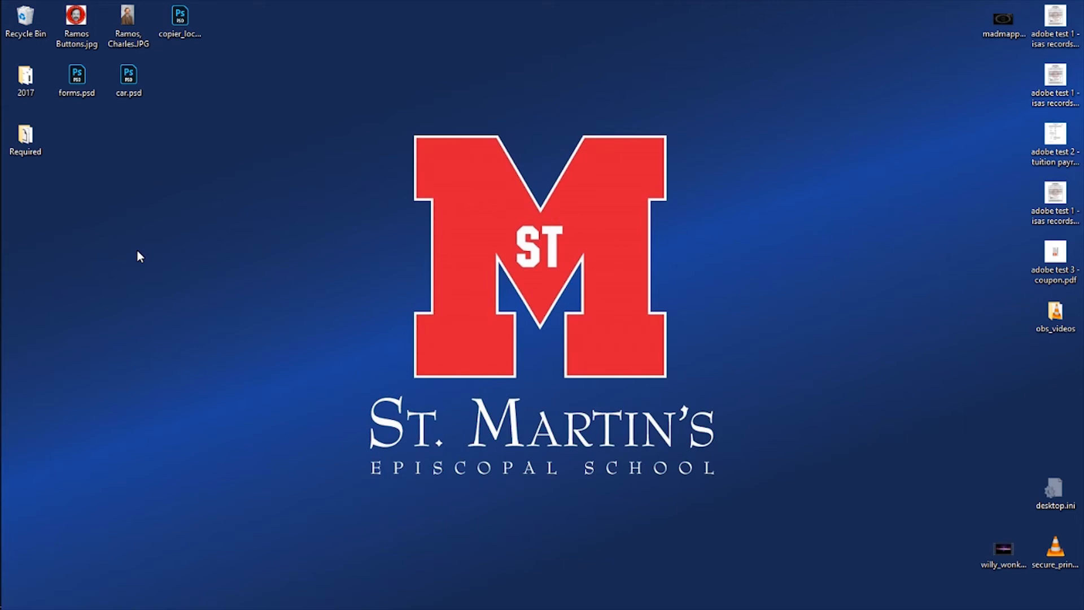
pyautogui.click(33, 246)
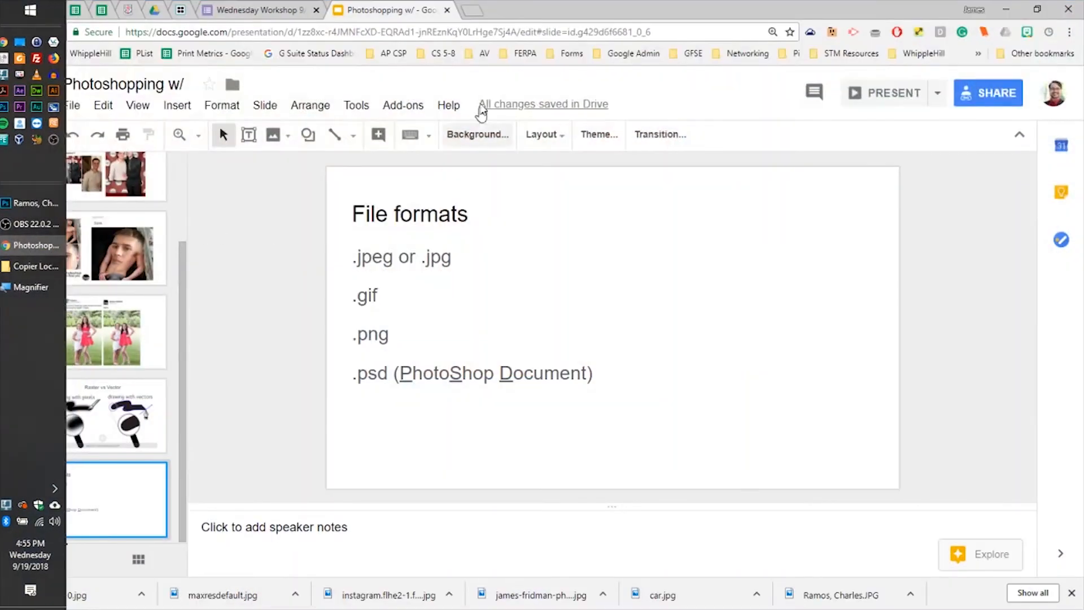
pyautogui.click(475, 11)
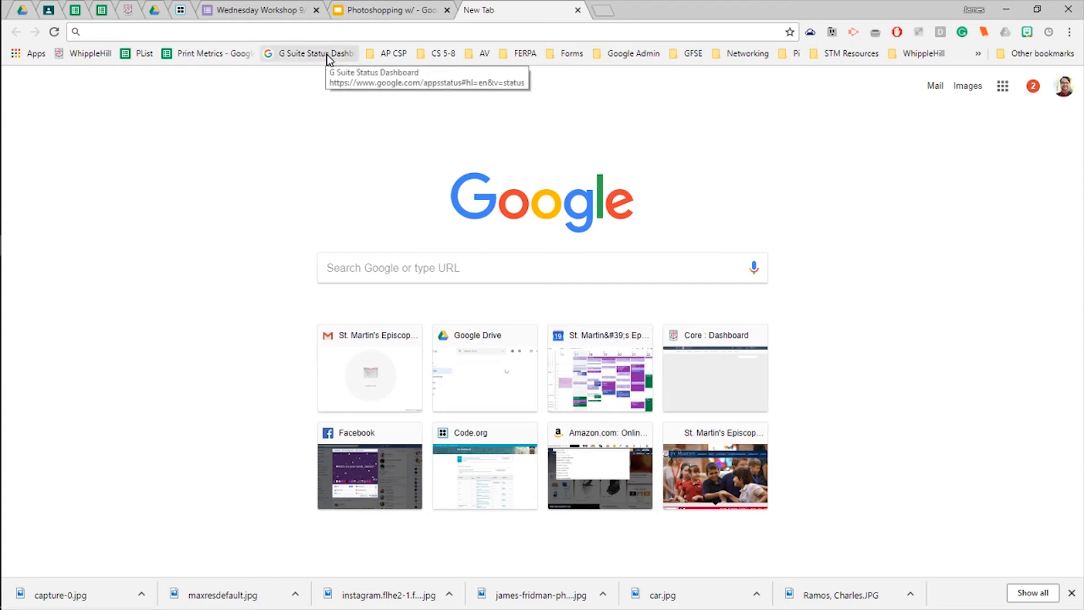
pyautogui.write('puppies')
pyautogui.press('Return')
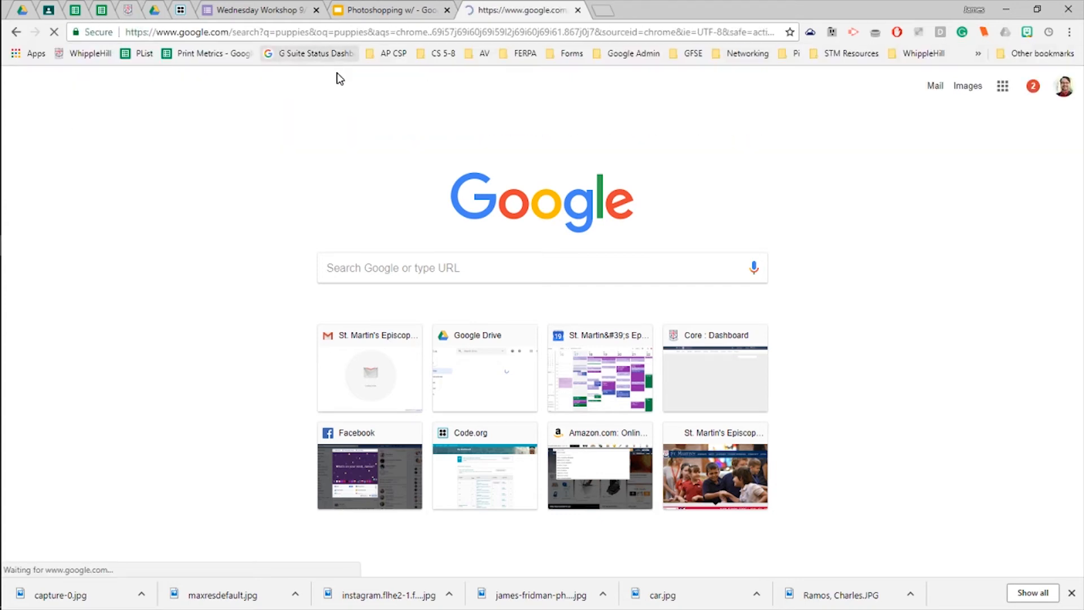
pyautogui.click(159, 134)
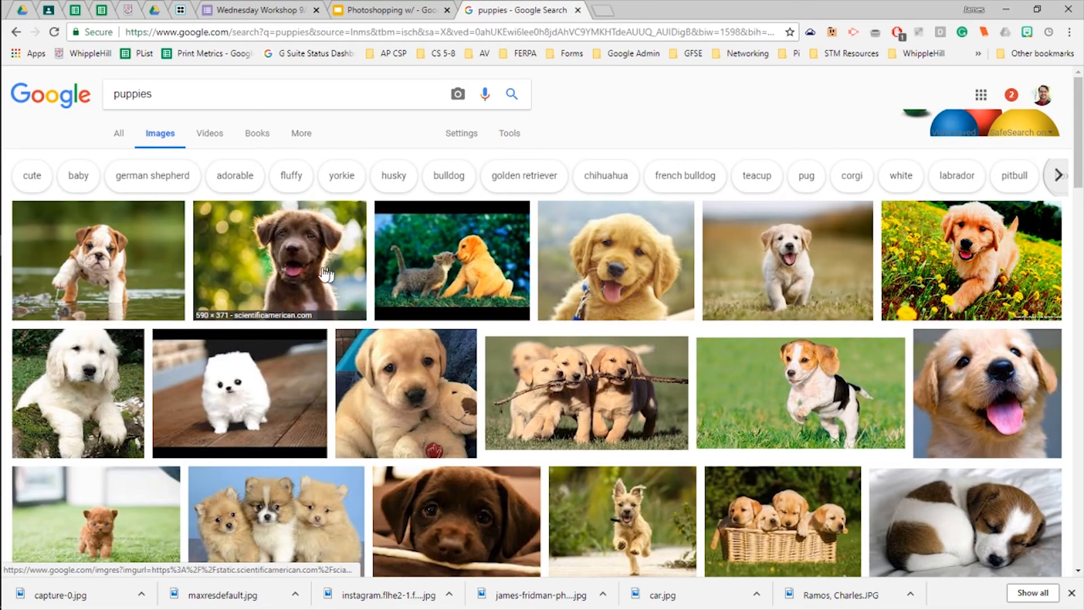
# Save the brown puppy picture from the image results to the Desktop as puppies in JPEG format.
pyautogui.click(240, 248)
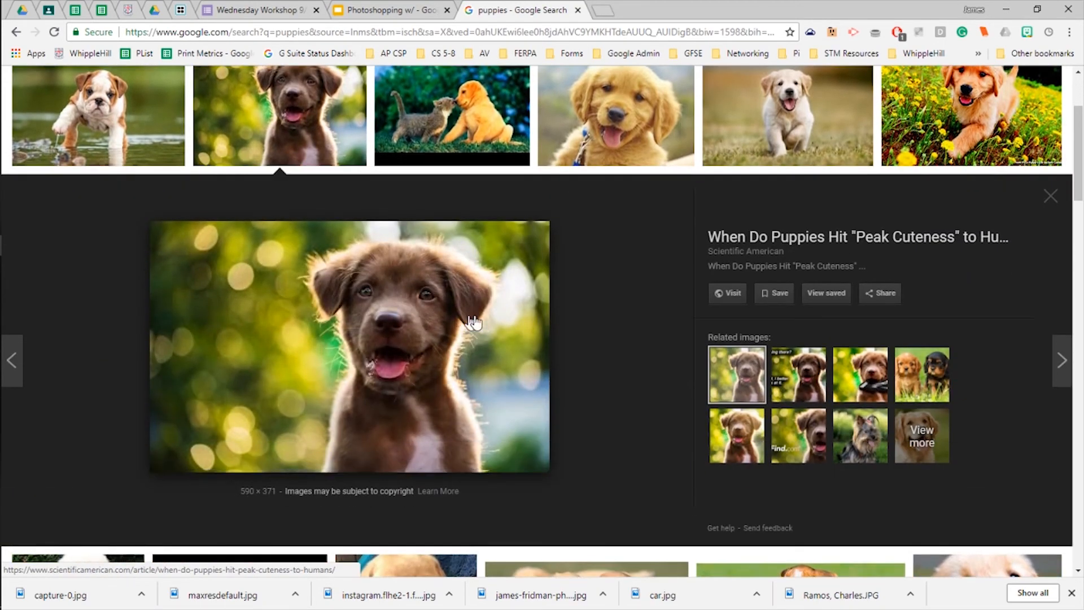
pyautogui.rightClick(446, 310)
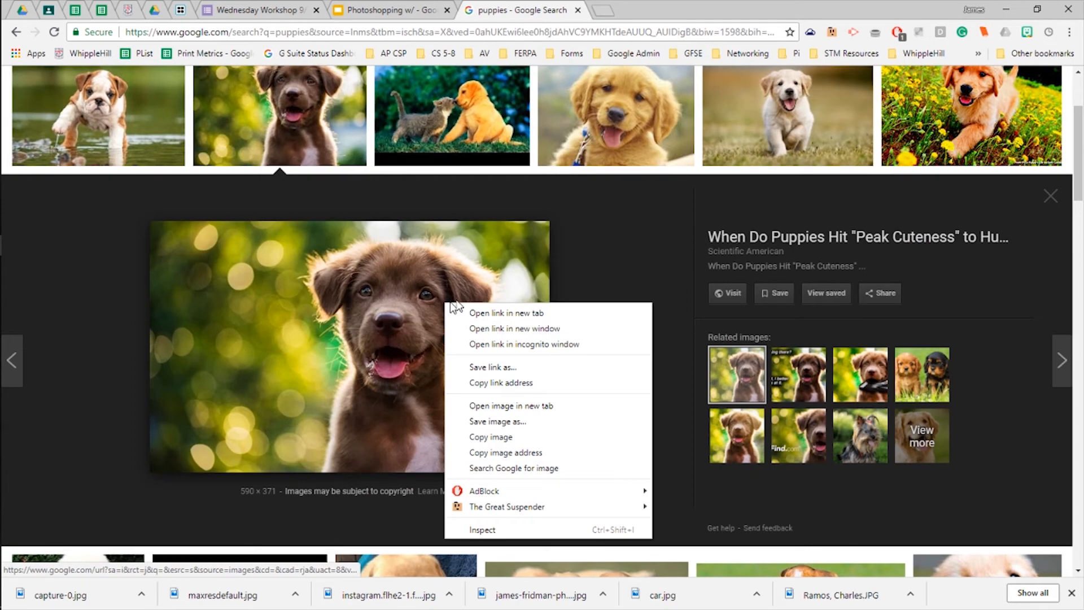
pyautogui.click(527, 421)
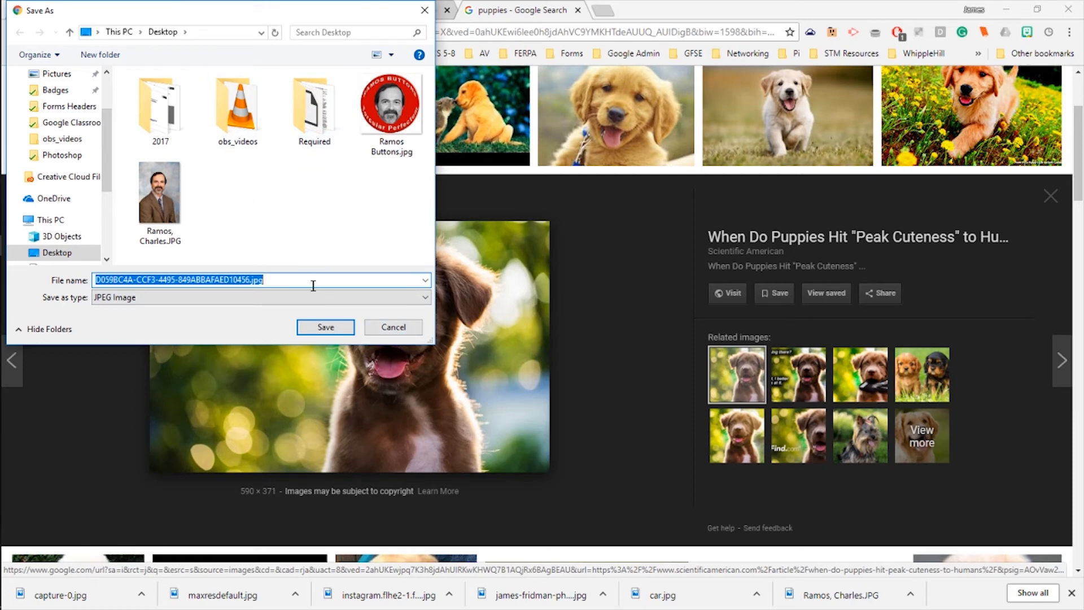
pyautogui.write('puppies')
pyautogui.press('Return')
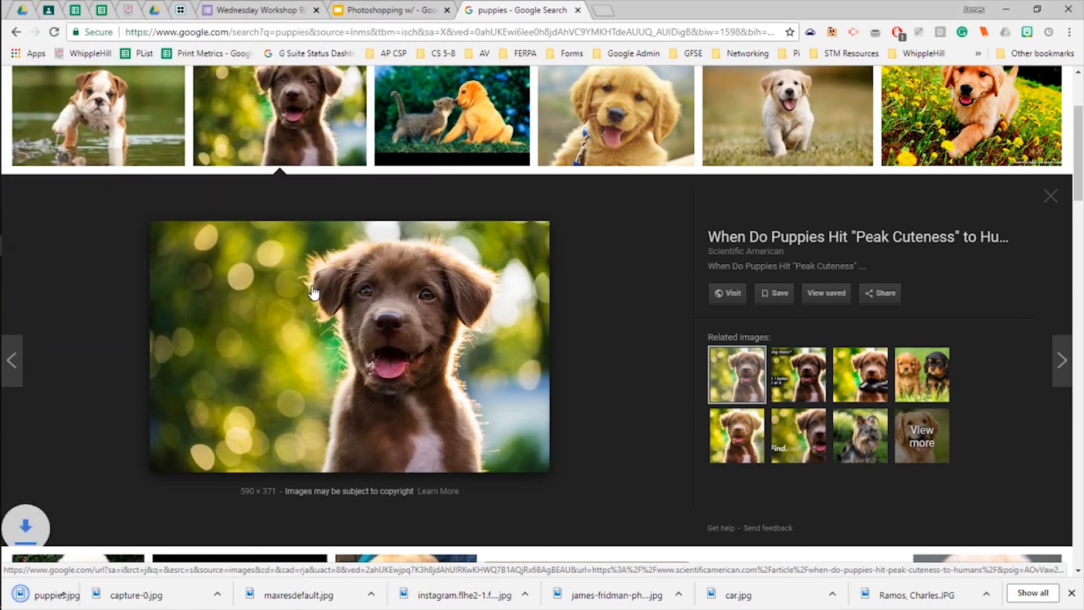
# Move puppies.jpg to an empty area of the desktop and switch to Photoshop, keeping its window reduced so the file stays reachable.
pyautogui.click(1005, 10)
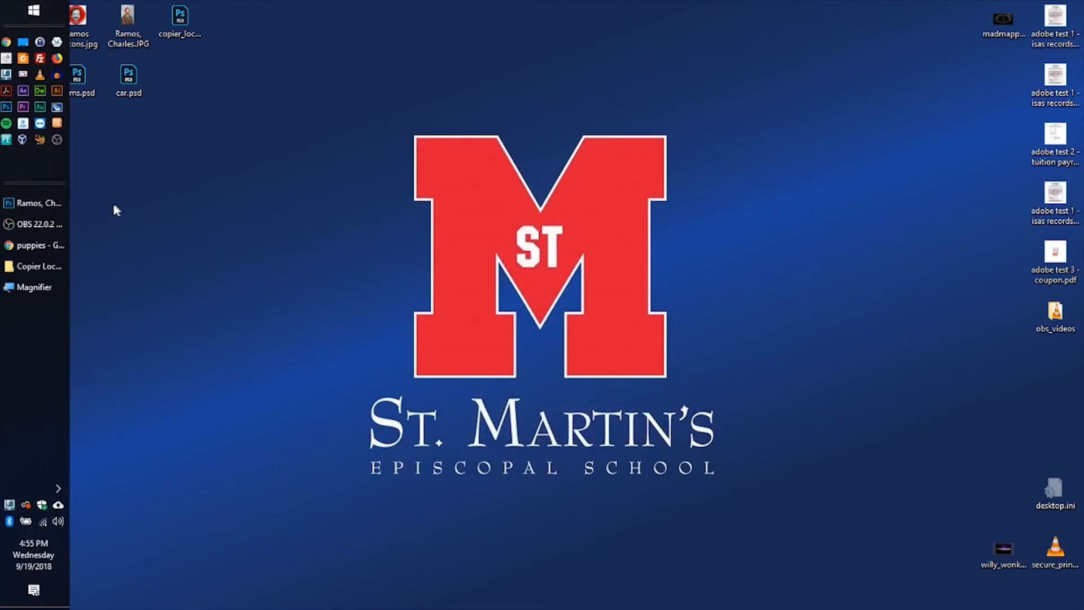
pyautogui.moveTo(25, 195); pyautogui.dragTo(181, 200)
pyautogui.click(293, 270)
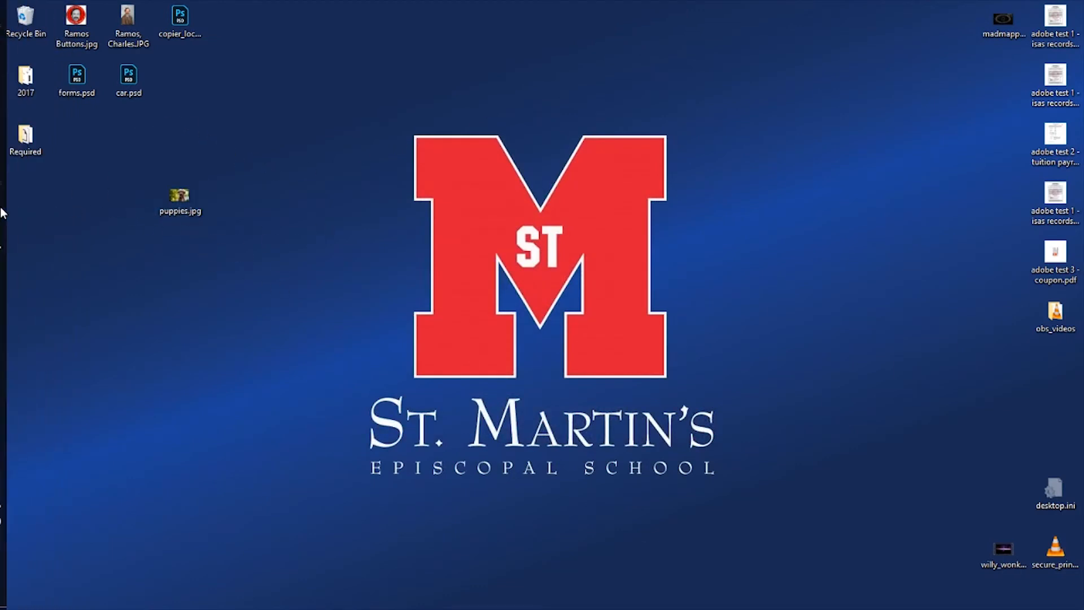
pyautogui.click(28, 204)
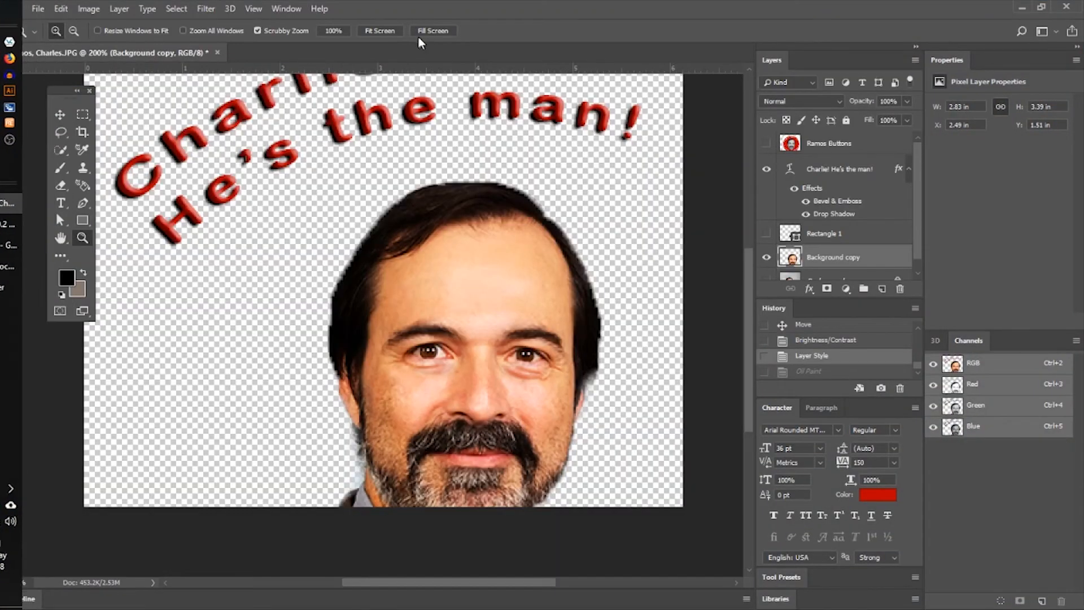
pyautogui.moveTo(411, 4); pyautogui.dragTo(666, 12)
# Try to place puppies.jpg from the desktop into the portrait document, and cancel the placement.
pyautogui.moveTo(174, 195); pyautogui.dragTo(639, 355)
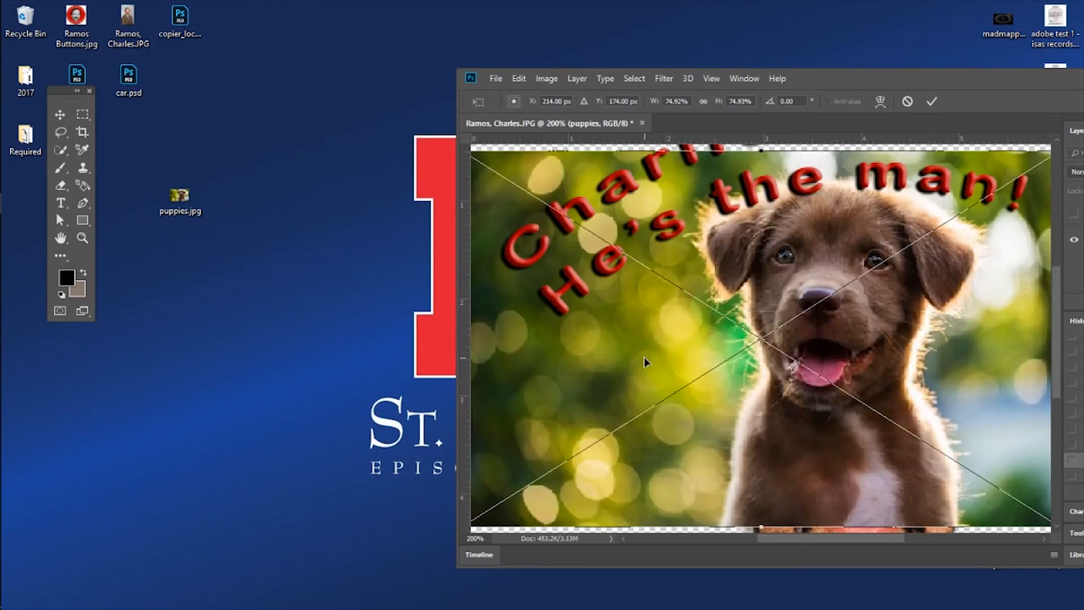
pyautogui.press('Escape')
# Open puppies.jpg from the Desktop as a separate document and maximize the Photoshop window.
pyautogui.click(497, 78)
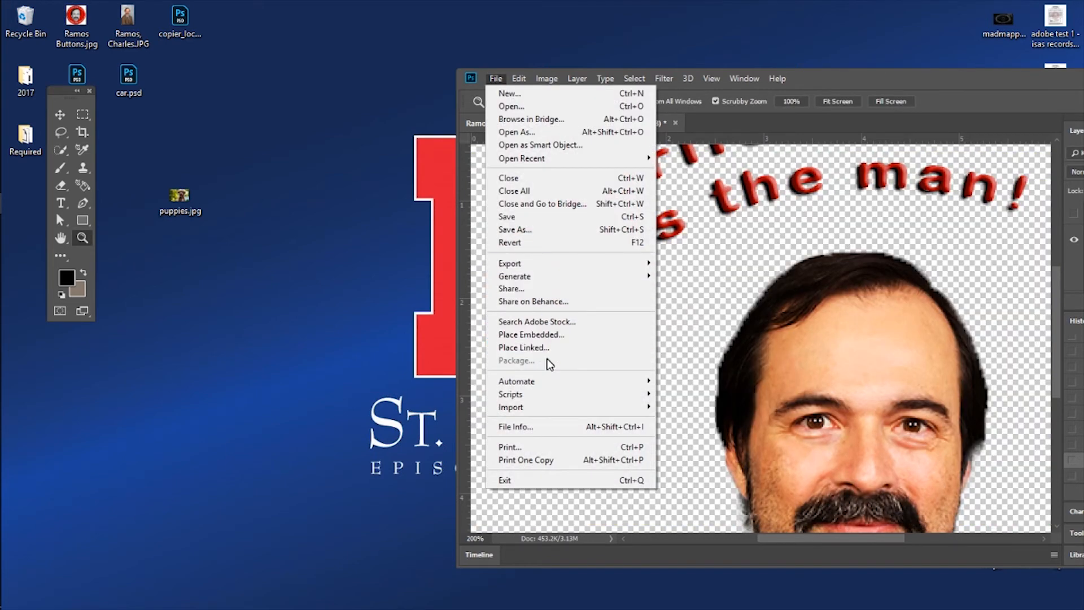
pyautogui.moveTo(548, 407)
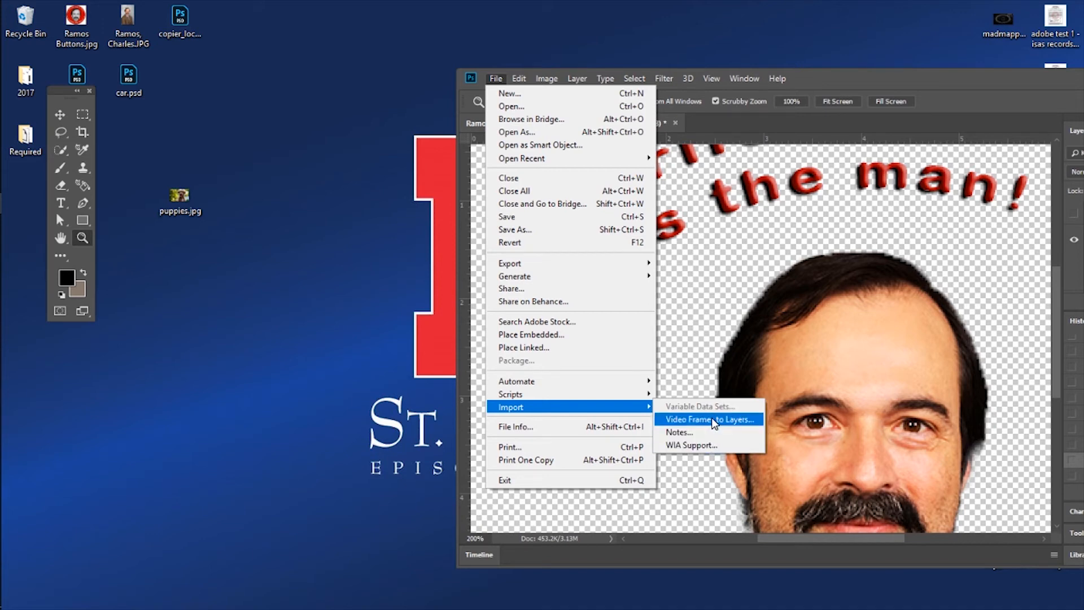
pyautogui.click(563, 107)
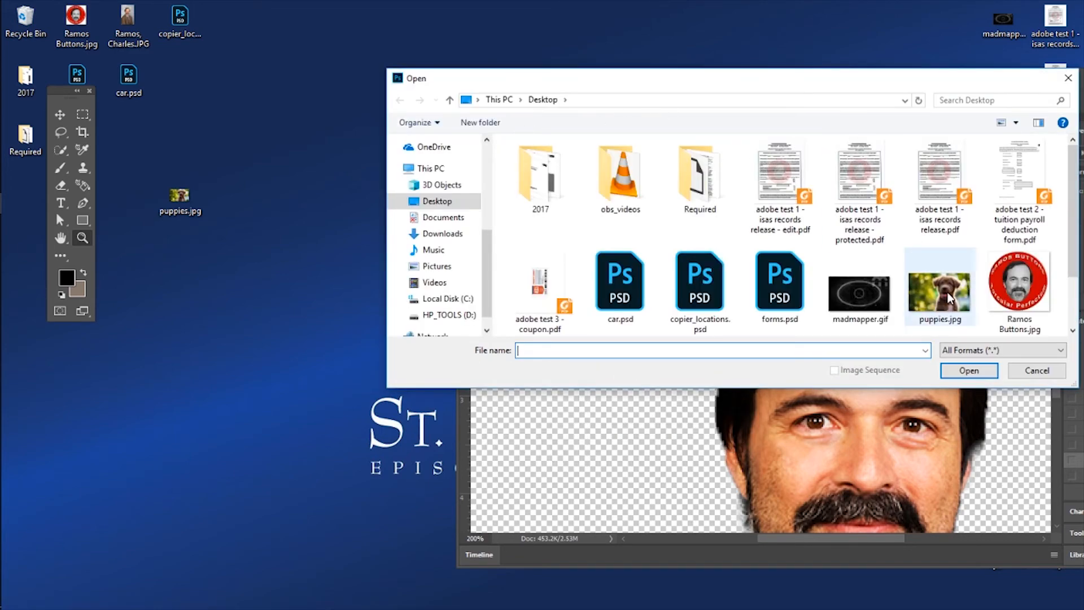
pyautogui.click(950, 299)
pyautogui.click(969, 370)
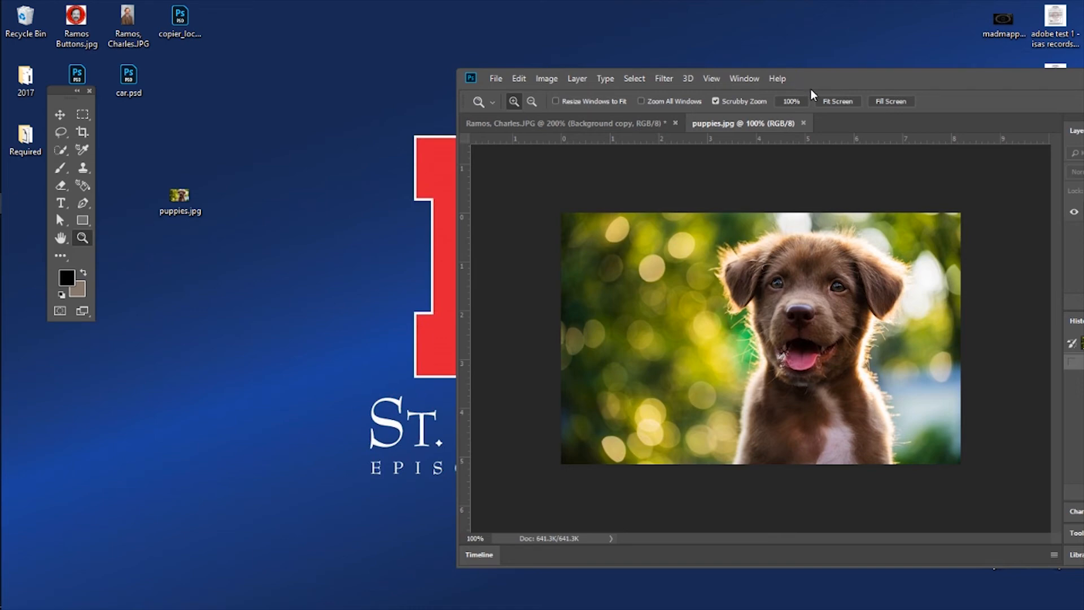
pyautogui.doubleClick(866, 71)
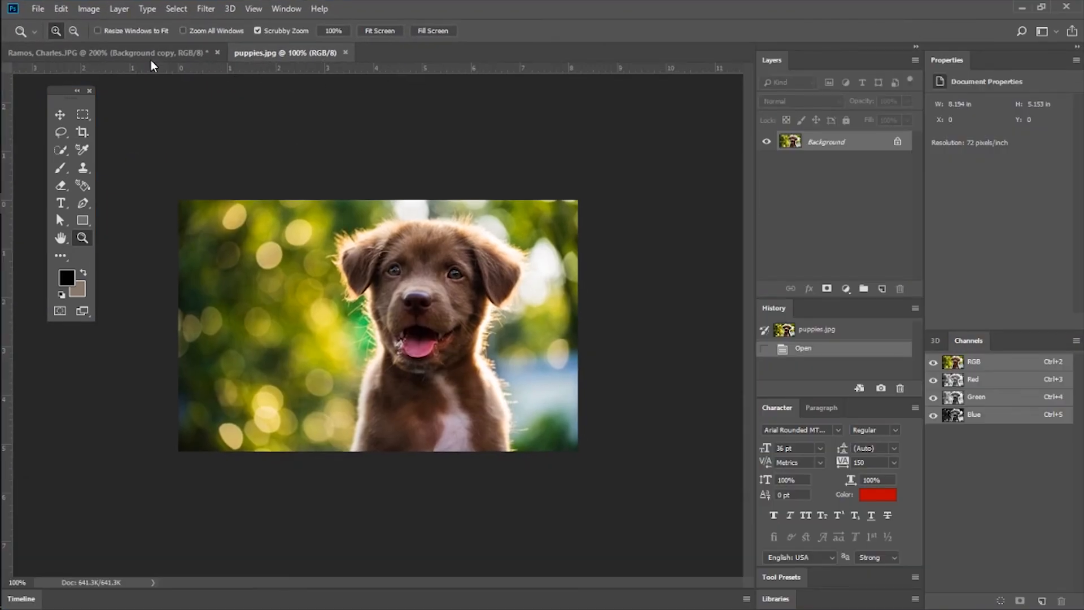
# Detach puppies.jpg into its own floating window and switch between it and the portrait document.
pyautogui.click(195, 54)
pyautogui.click(270, 52)
pyautogui.moveTo(276, 53); pyautogui.dragTo(354, 188)
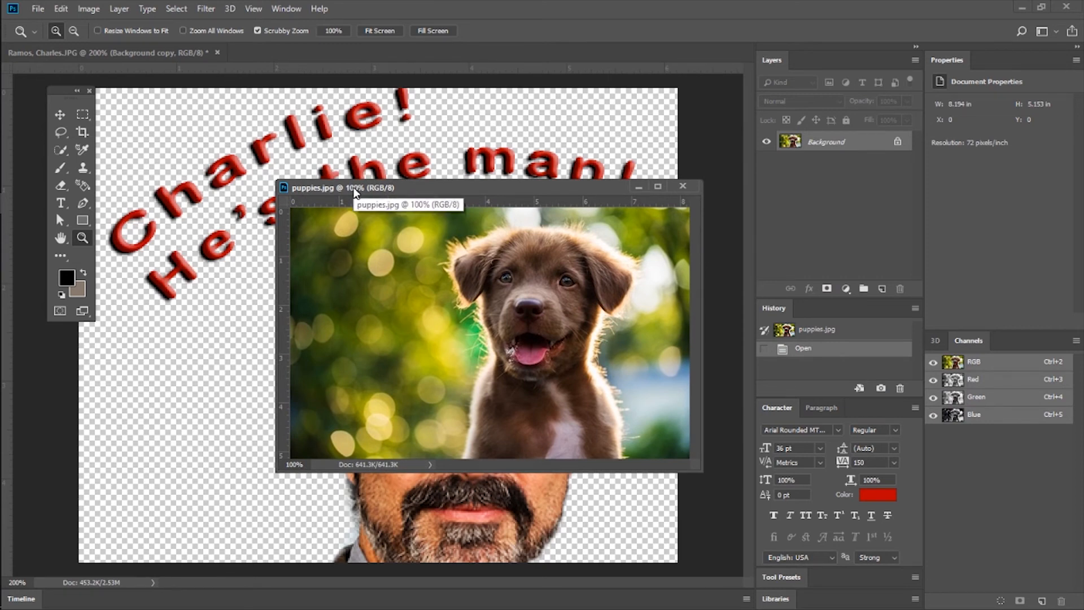
pyautogui.click(161, 53)
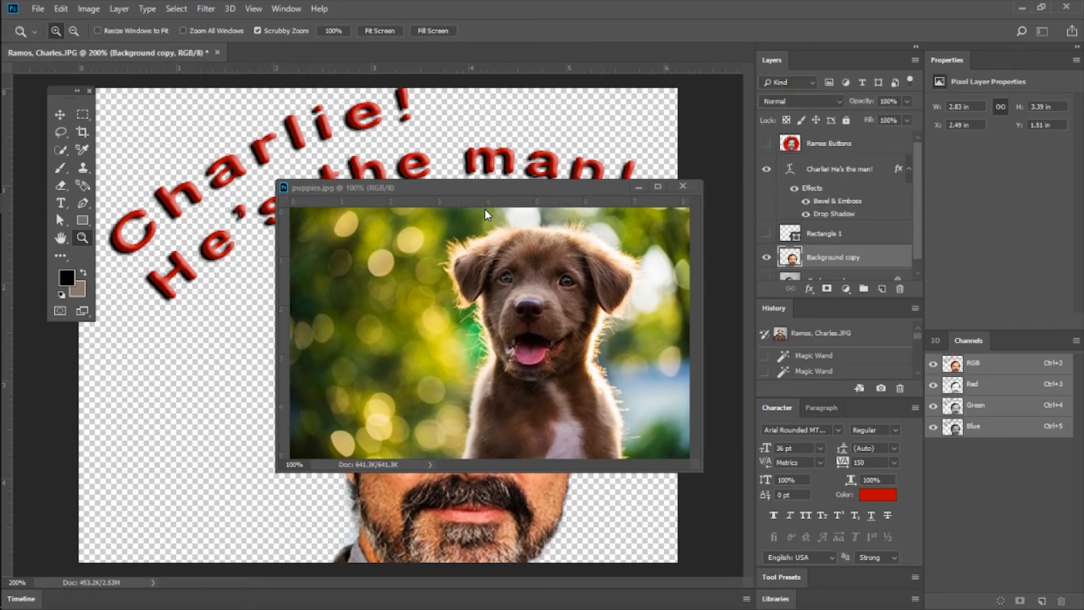
pyautogui.click(481, 192)
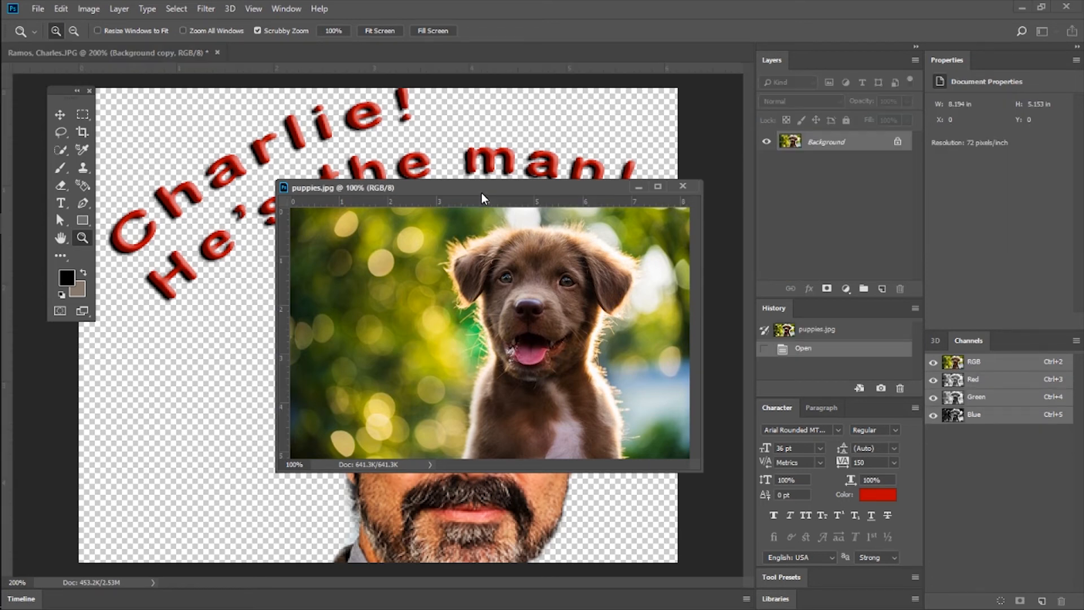
pyautogui.click(155, 52)
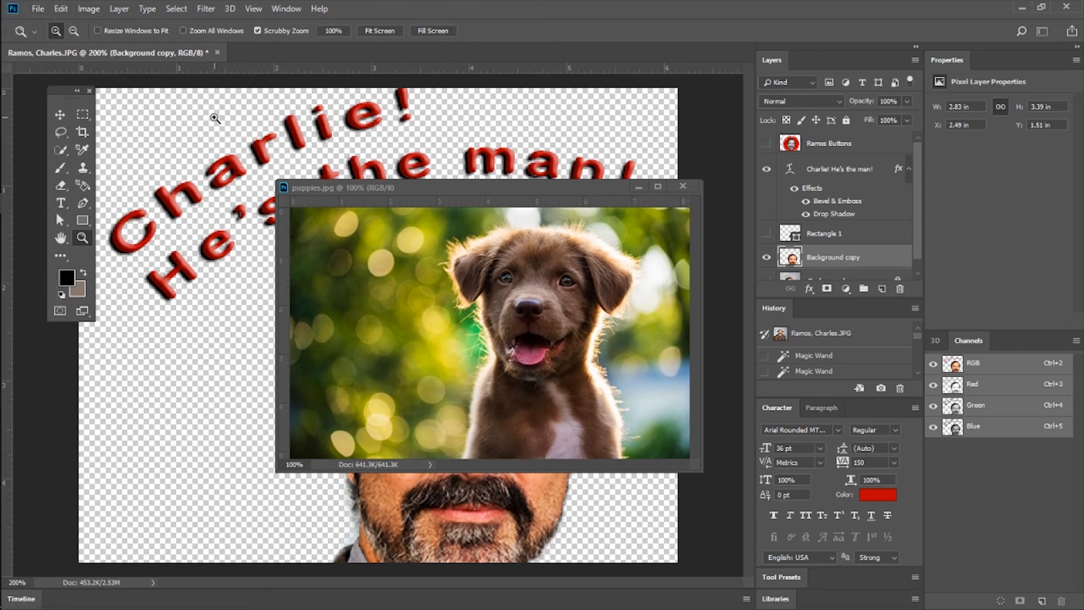
# Put the floating puppies.jpg window away and show the Rectangle 1 layer in the portrait document.
pyautogui.click(198, 106)
pyautogui.keyDown('alt'); pyautogui.click(255, 144); pyautogui.keyUp('alt')
pyautogui.keyDown('alt'); pyautogui.click(255, 145); pyautogui.keyUp('alt')
pyautogui.click(648, 184)
pyautogui.moveTo(746, 182); pyautogui.dragTo(741, 264)
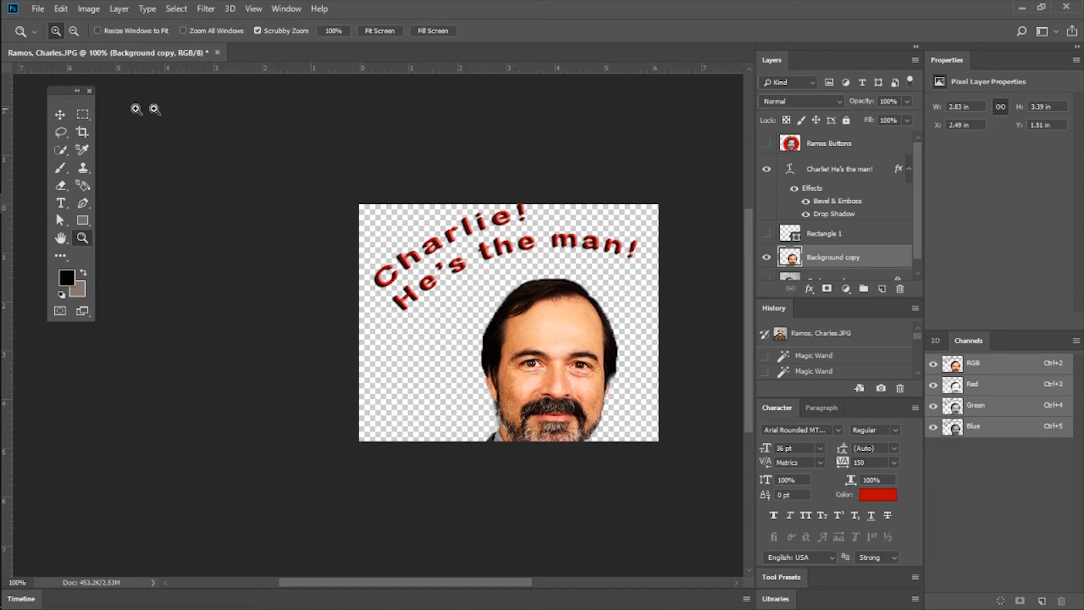
pyautogui.click(766, 237)
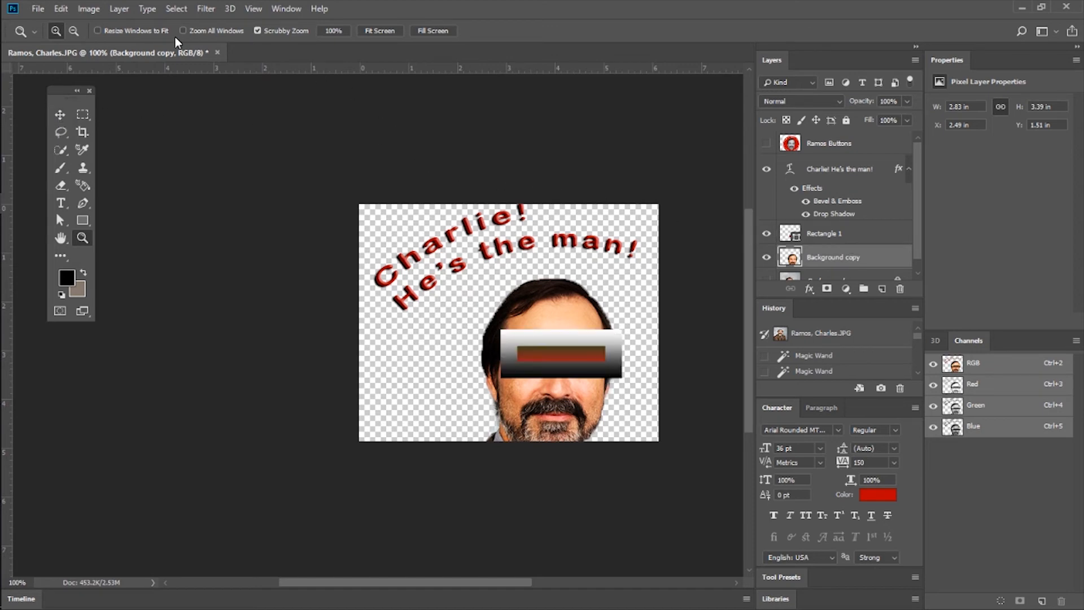
# Save the portrait composition to the Desktop as a PNG with the large file size option, and move the file below car.psd.
pyautogui.click(37, 9)
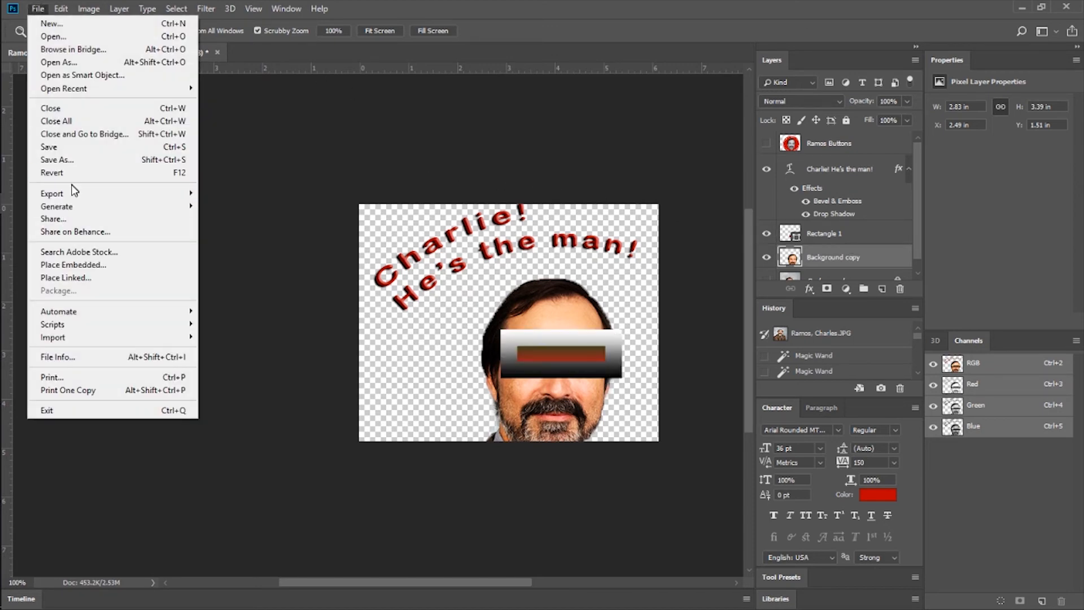
pyautogui.moveTo(71, 192)
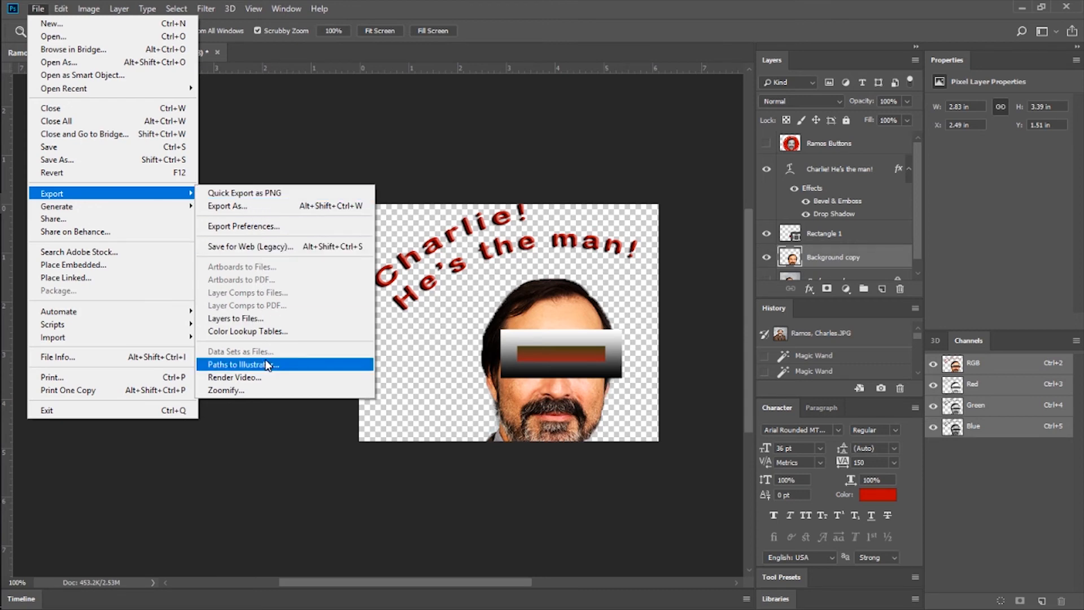
pyautogui.click(102, 159)
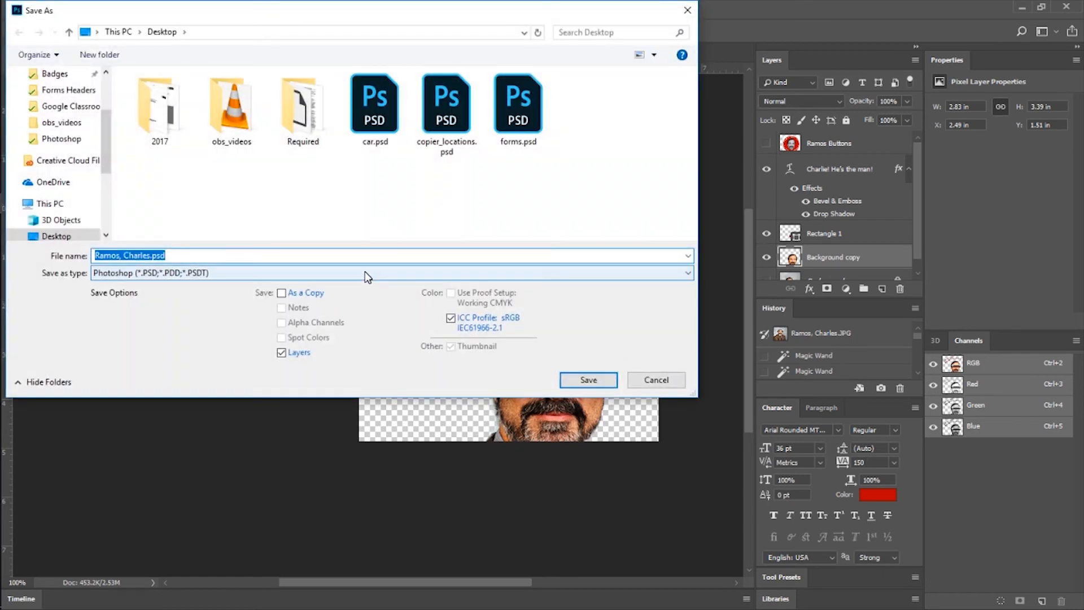
pyautogui.click(382, 277)
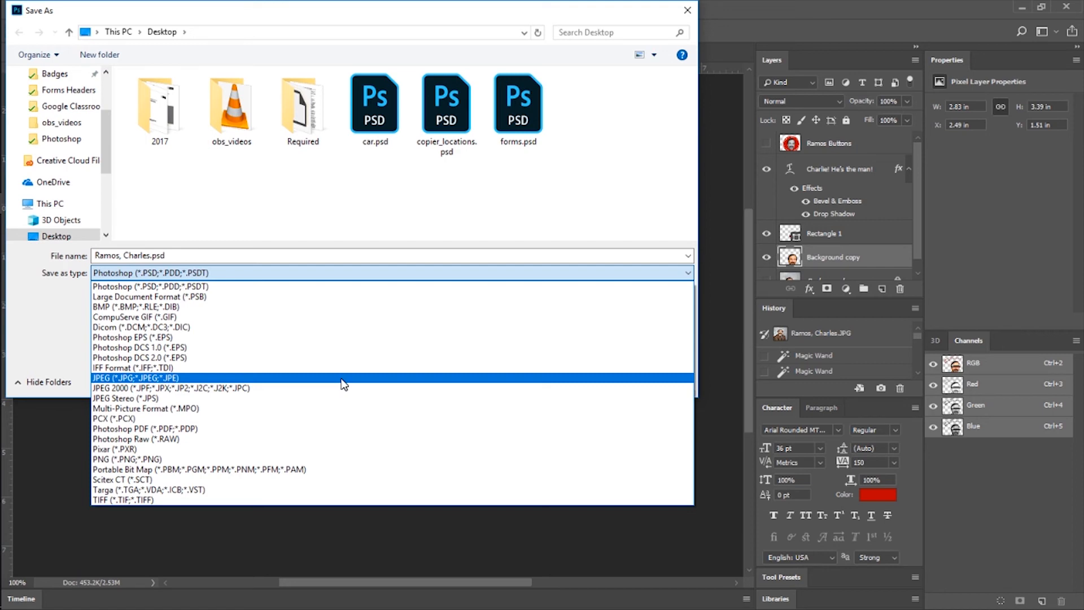
pyautogui.click(276, 462)
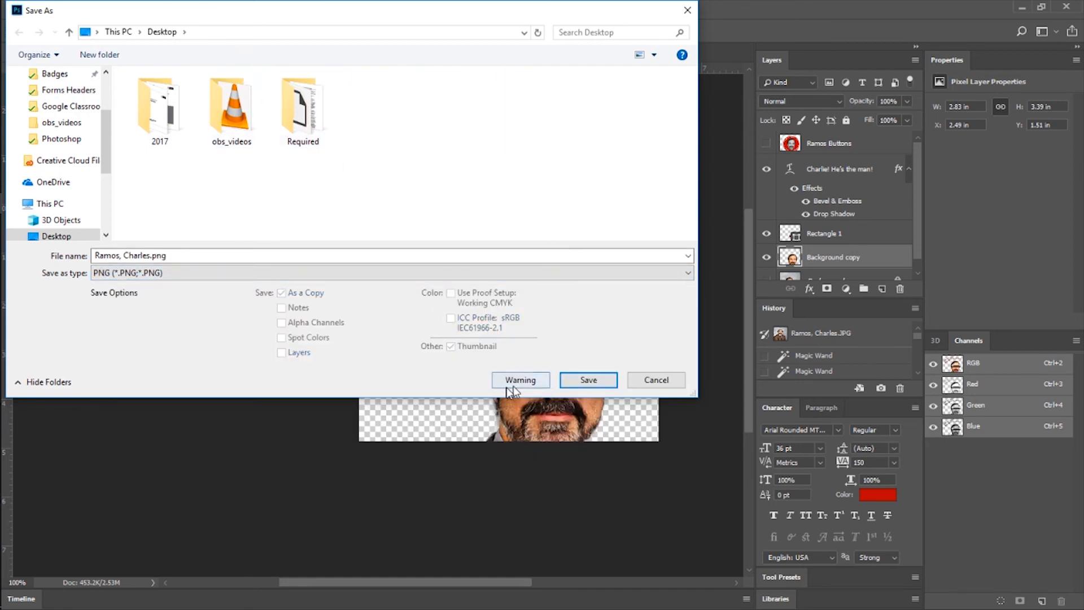
pyautogui.click(586, 383)
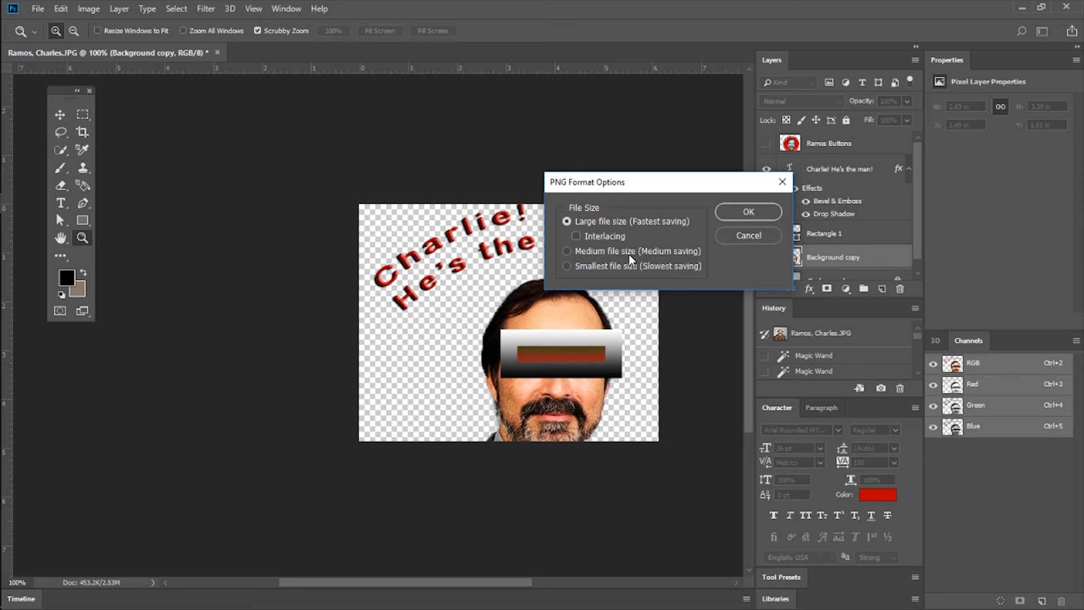
pyautogui.click(725, 211)
pyautogui.click(1022, 8)
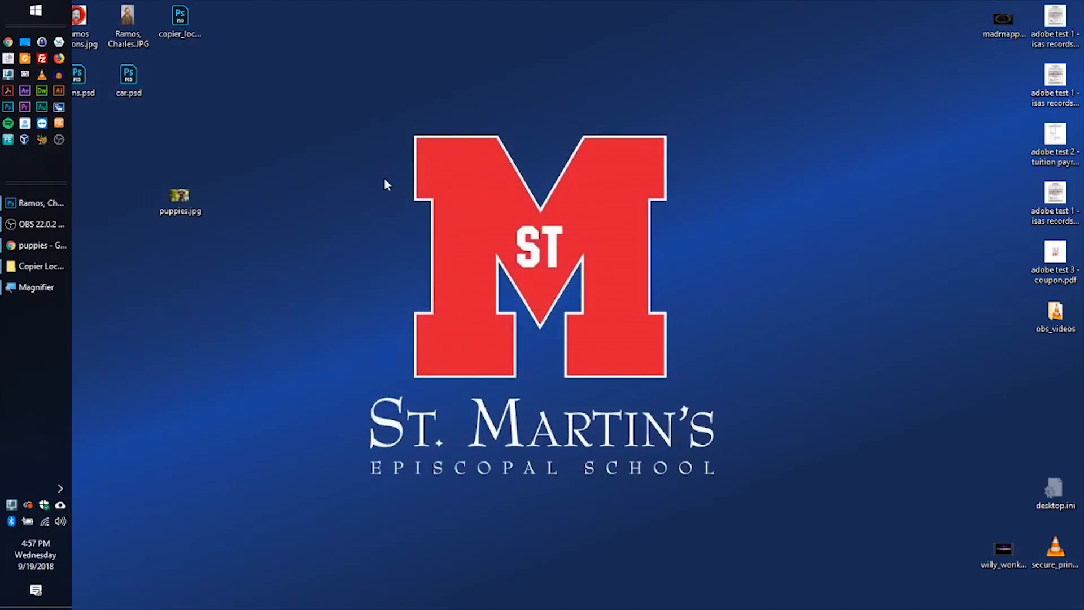
pyautogui.moveTo(29, 197); pyautogui.dragTo(129, 141)
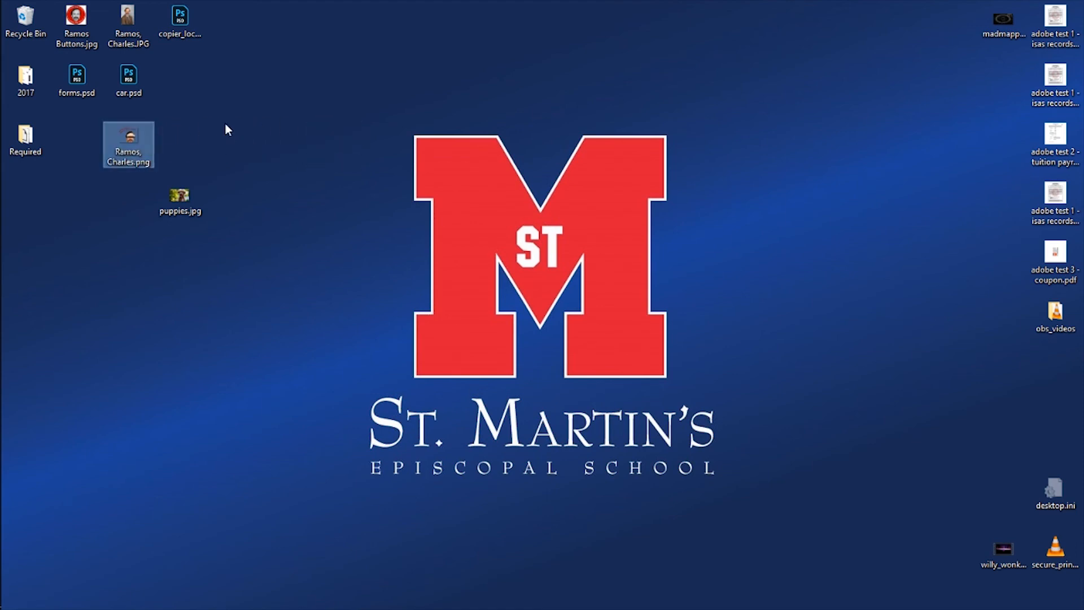